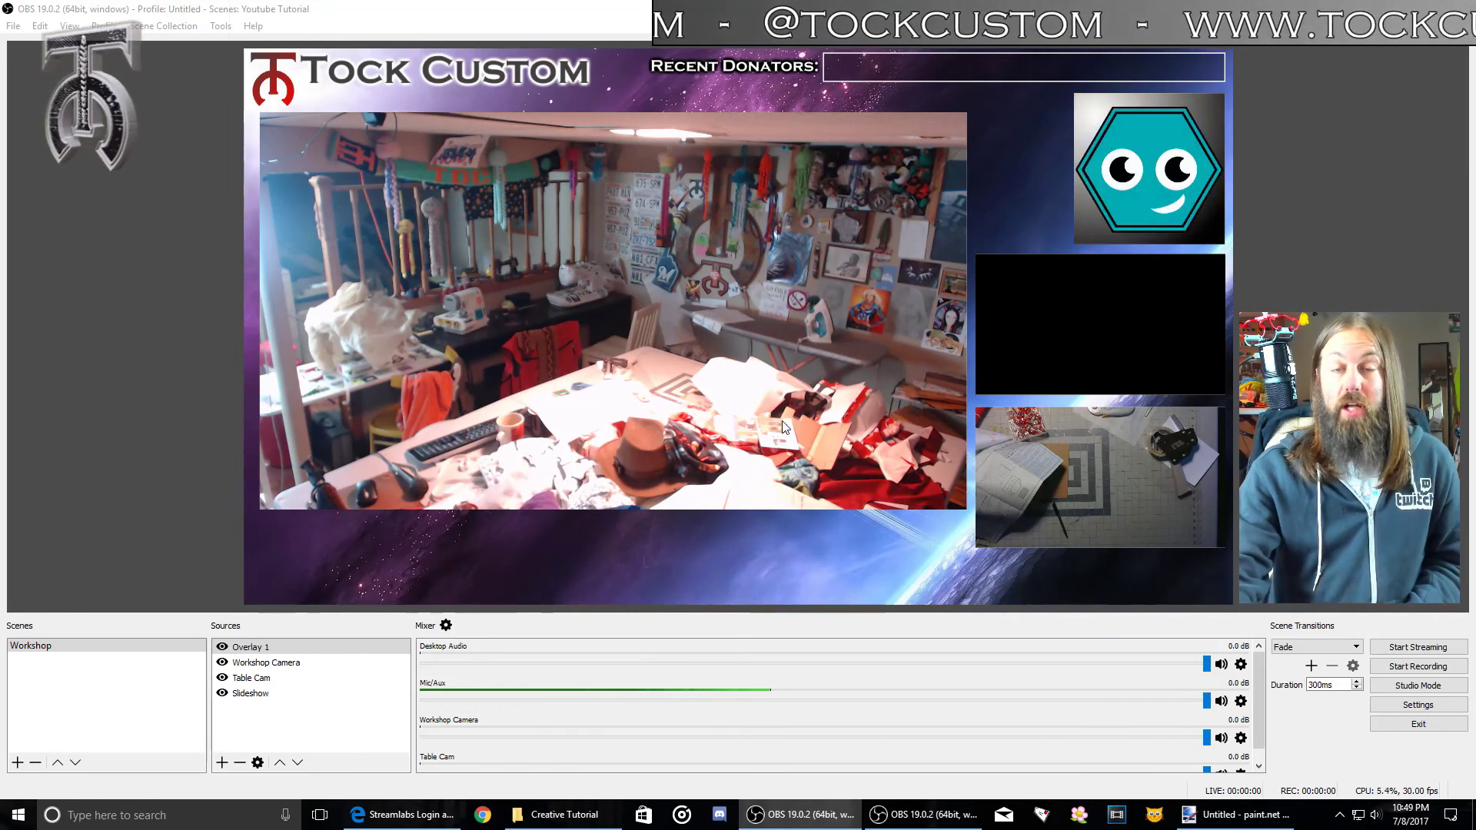
Switch to Microsoft Edge and log in to Streamlabs by connecting with Twitch
{"action": "left_click", "coordinate": [422, 817]}
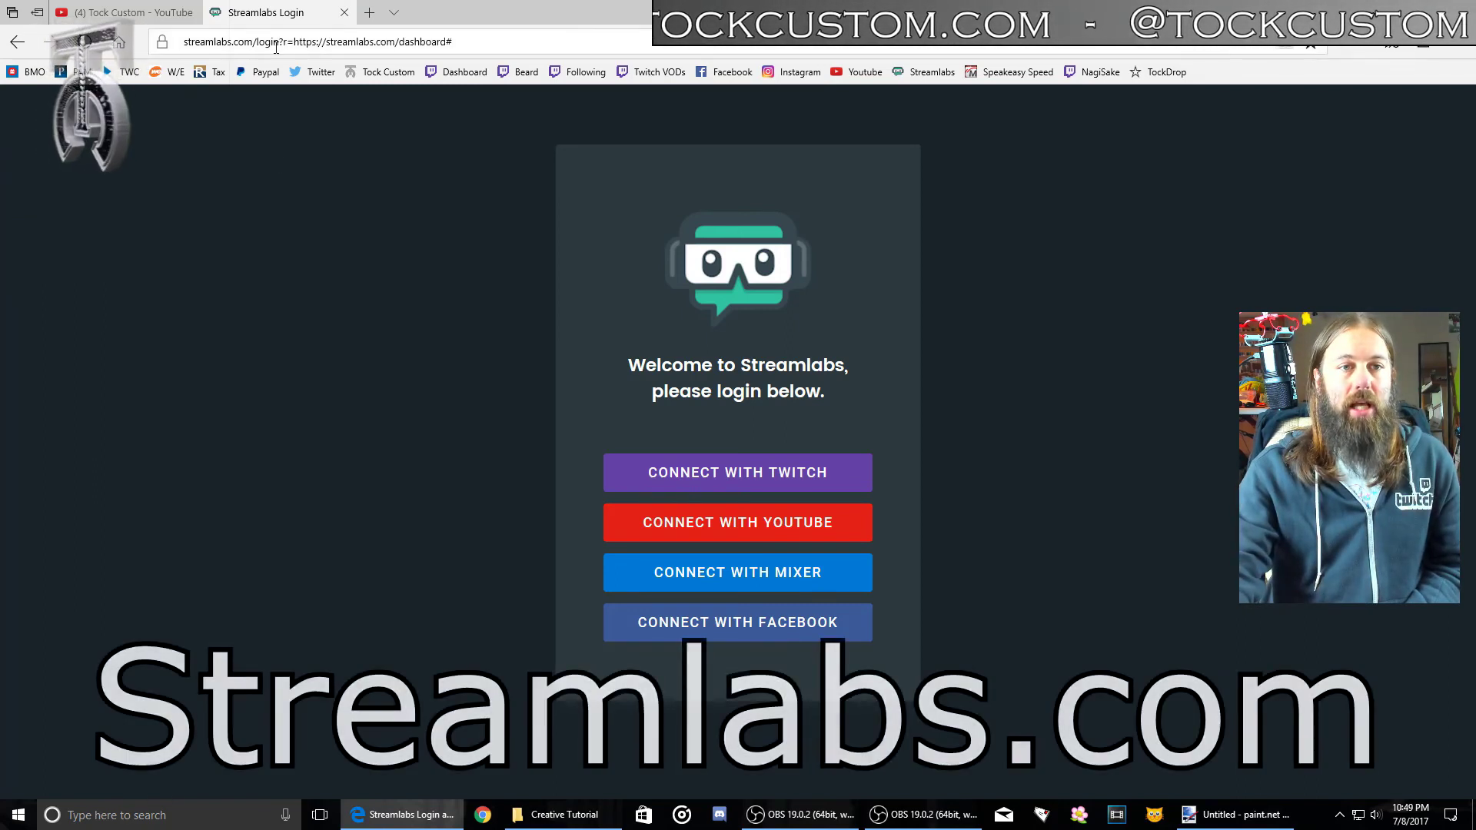
{"action": "left_click", "coordinate": [230, 45]}
{"action": "left_click", "coordinate": [366, 320]}
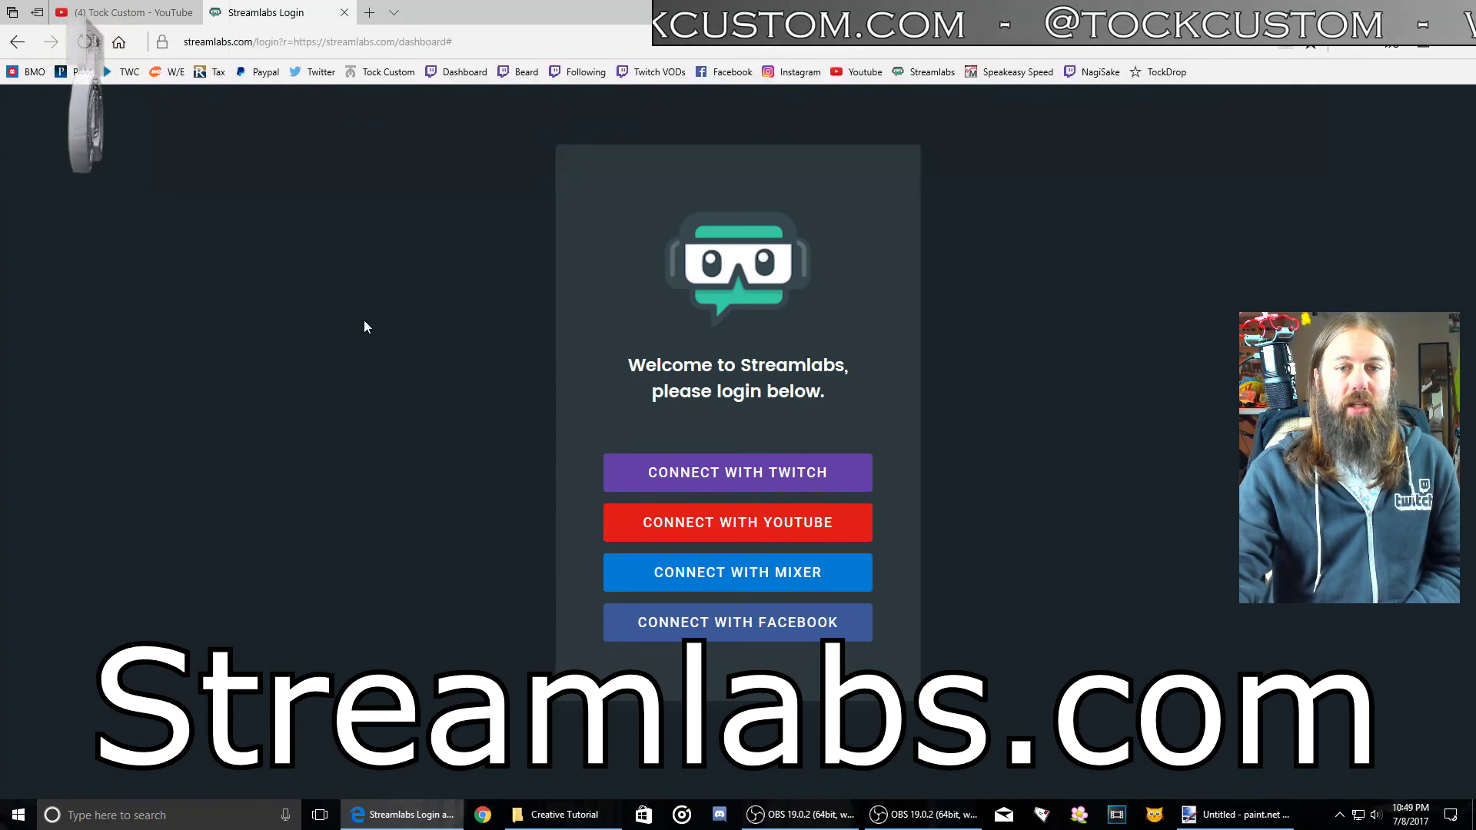
{"action": "left_click", "coordinate": [632, 473]}
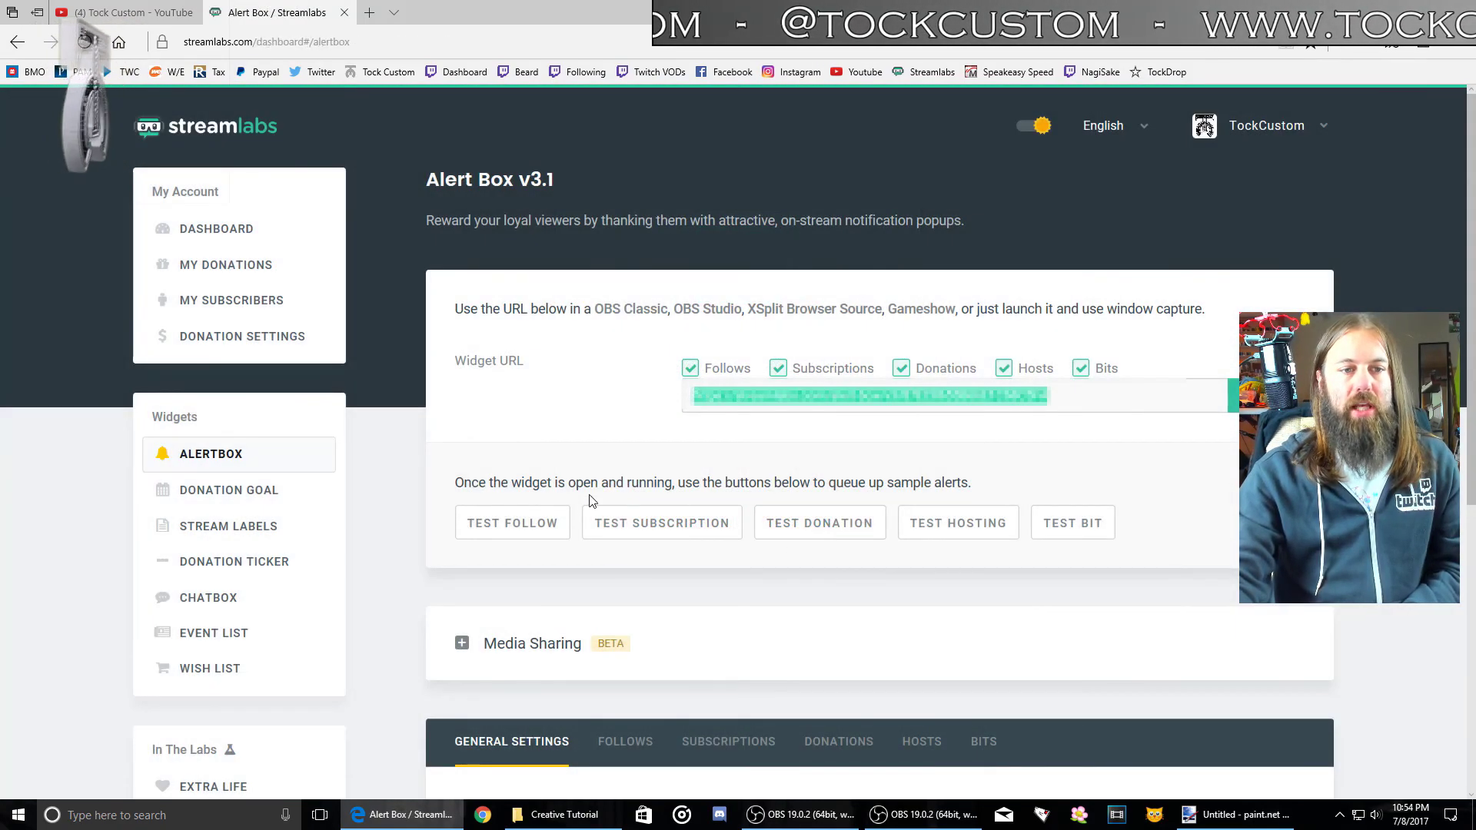
{"action": "left_click", "coordinate": [1285, 127]}
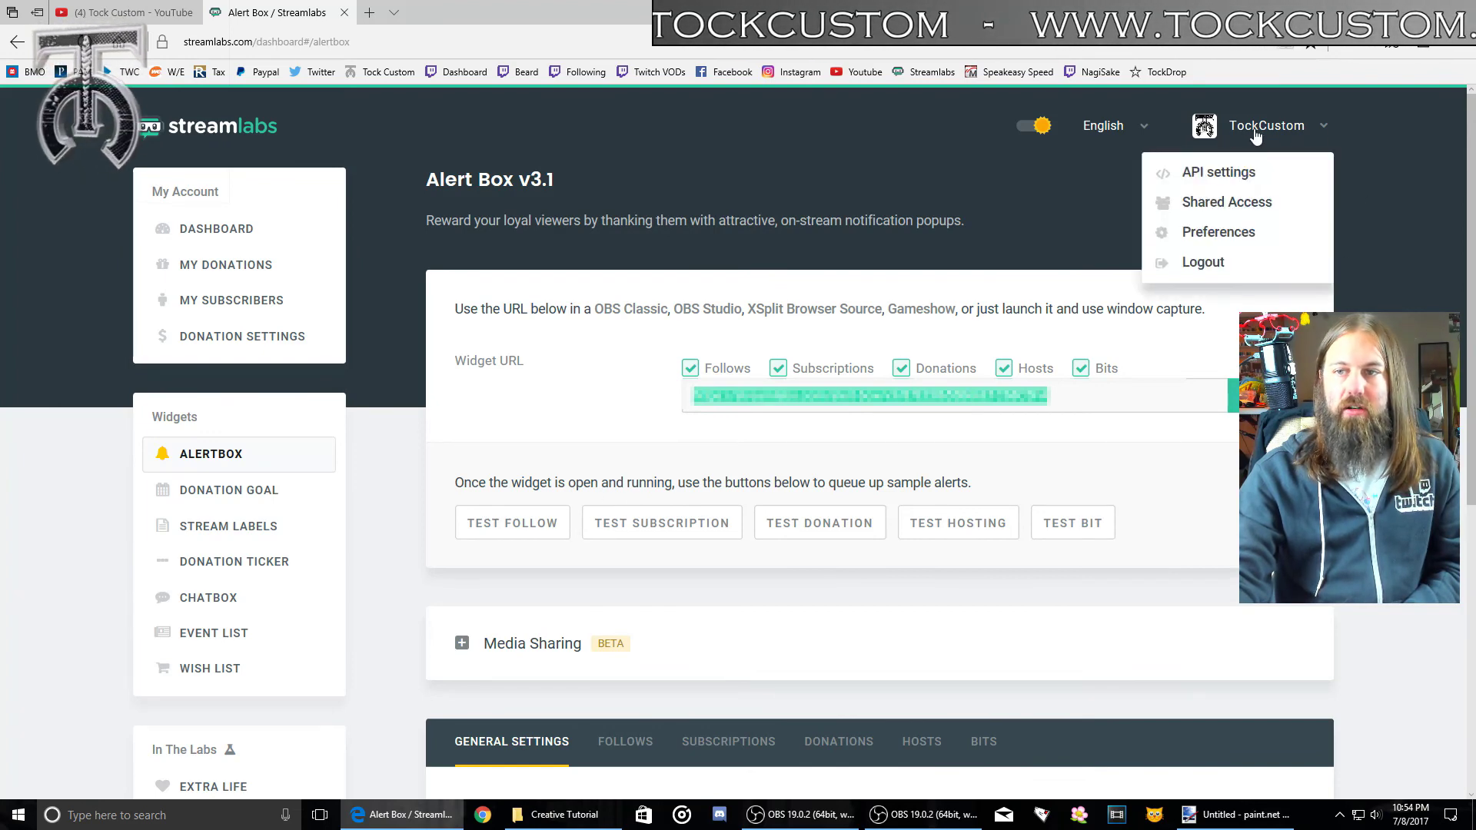
{"action": "left_click", "coordinate": [603, 505]}
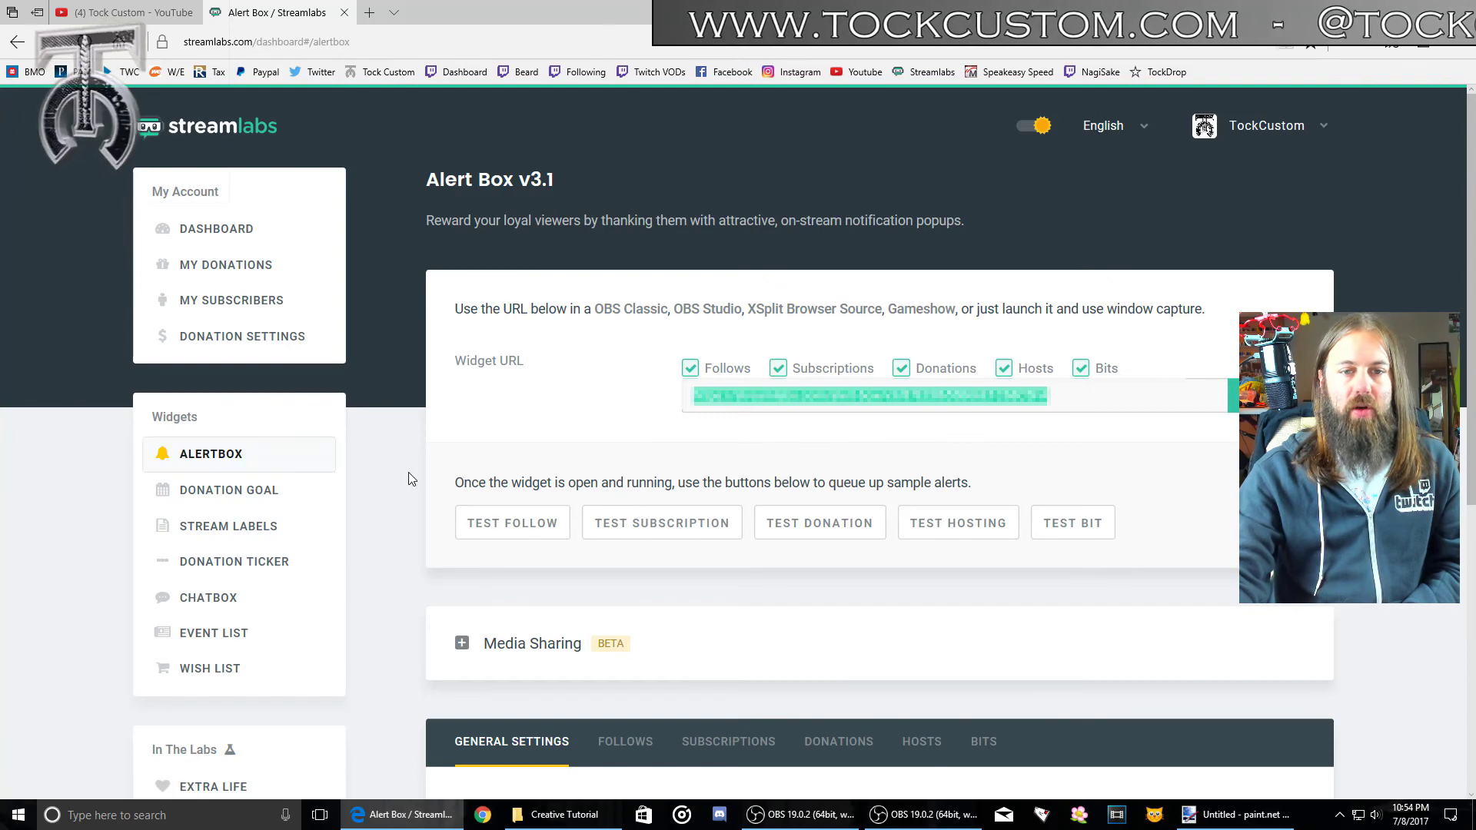
{"action": "scroll", "coordinate": [769, 377], "scroll_direction": "down", "scroll_amount": 5}
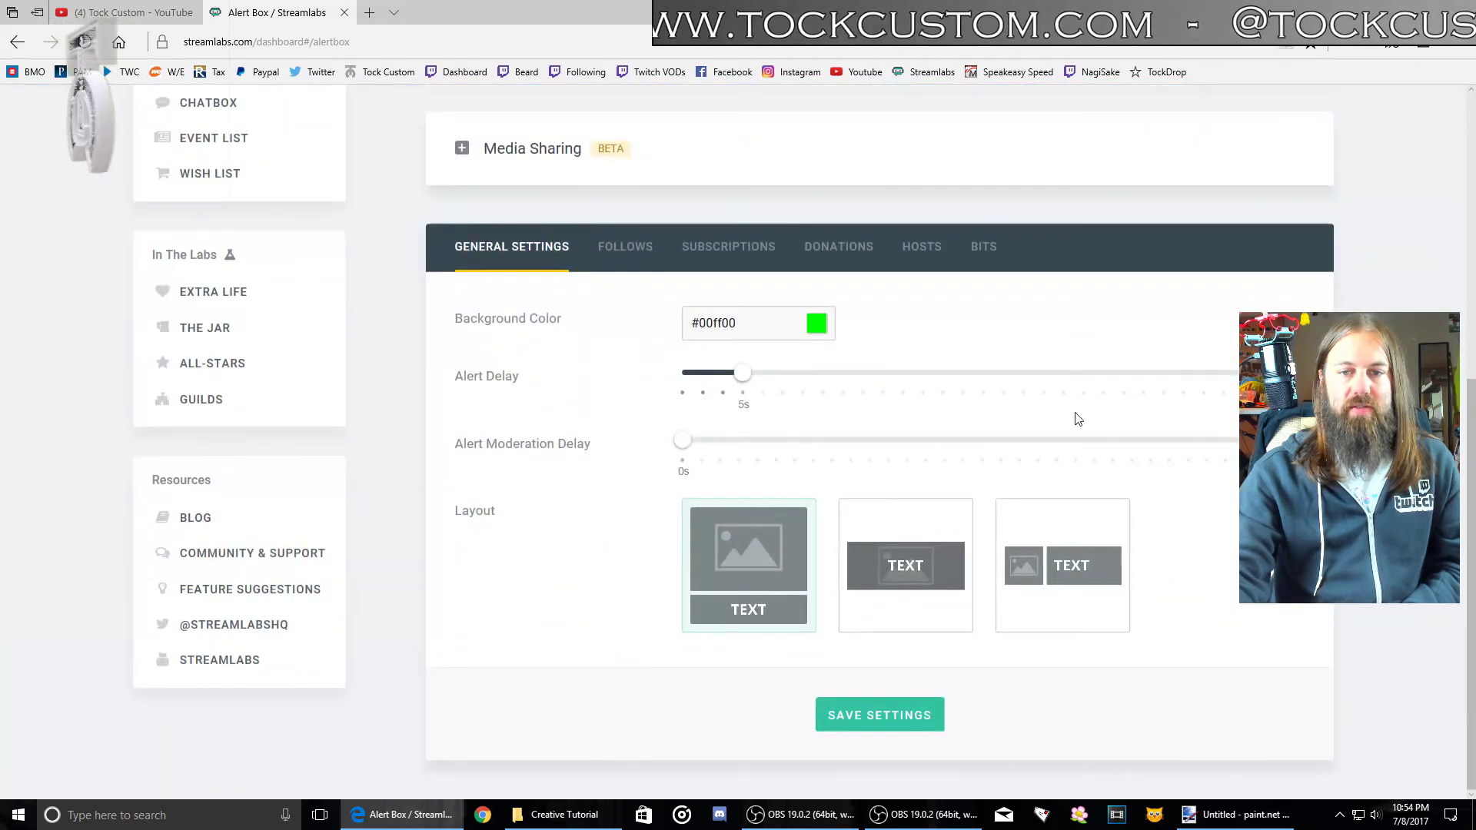
Select and copy the full Alert Box widget URL with all alert types enabled
{"action": "scroll", "coordinate": [811, 504], "scroll_direction": "up", "scroll_amount": 4}
{"action": "scroll", "coordinate": [815, 507], "scroll_direction": "up", "scroll_amount": 3}
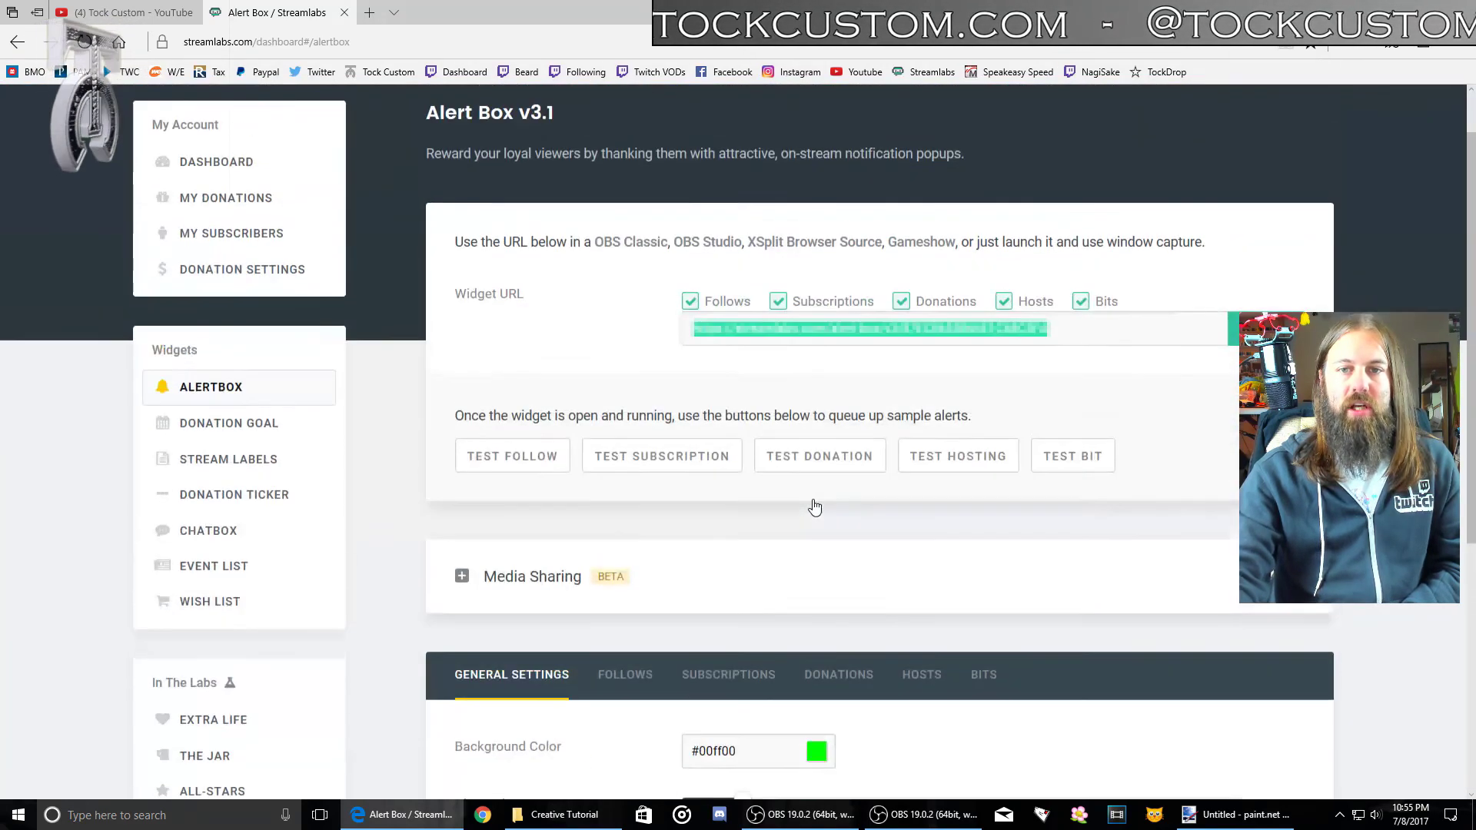
{"action": "left_click", "coordinate": [1083, 395]}
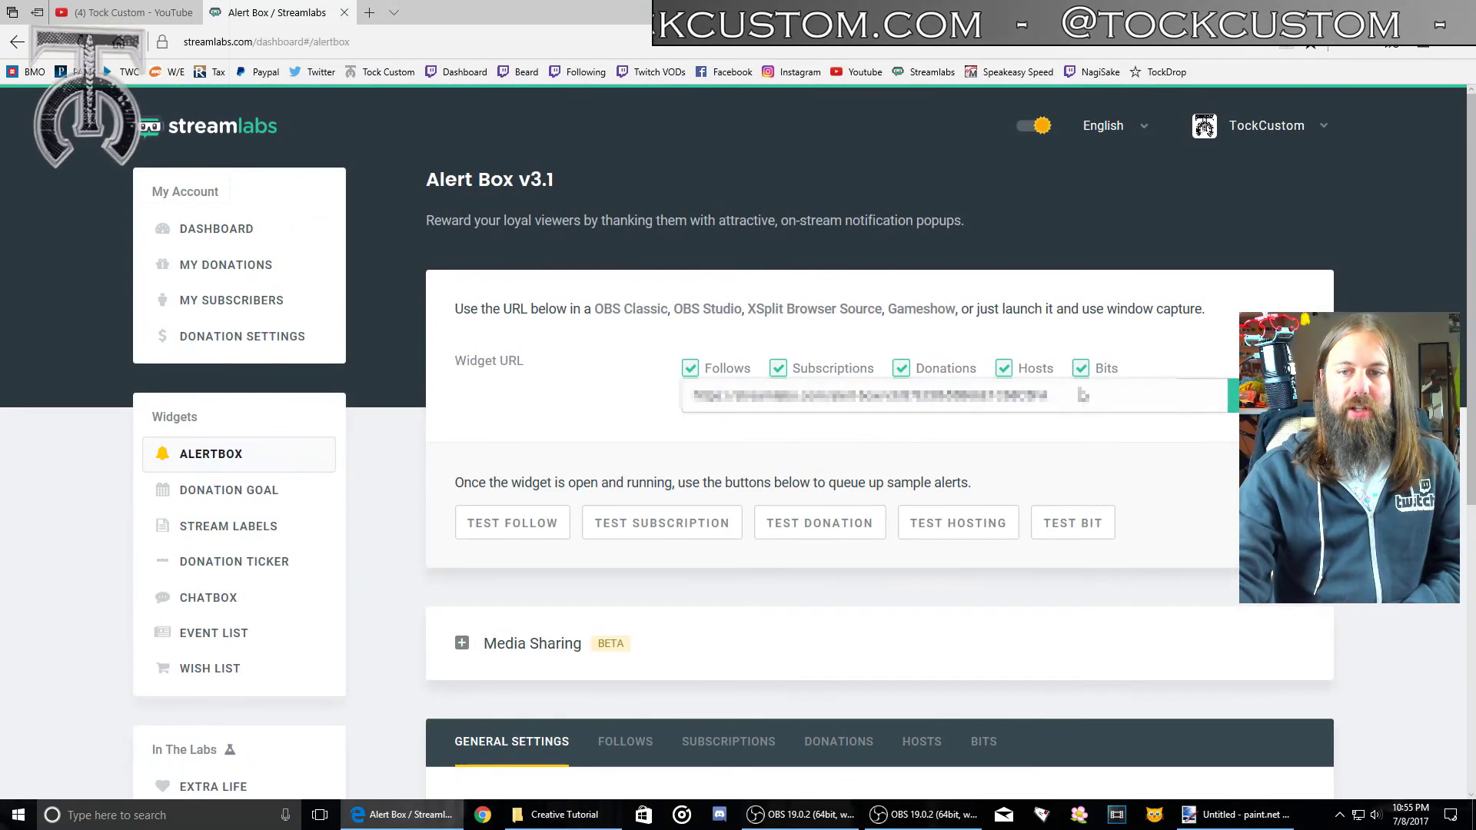
{"action": "left_click_drag", "start_coordinate": [990, 409], "coordinate": [721, 403]}
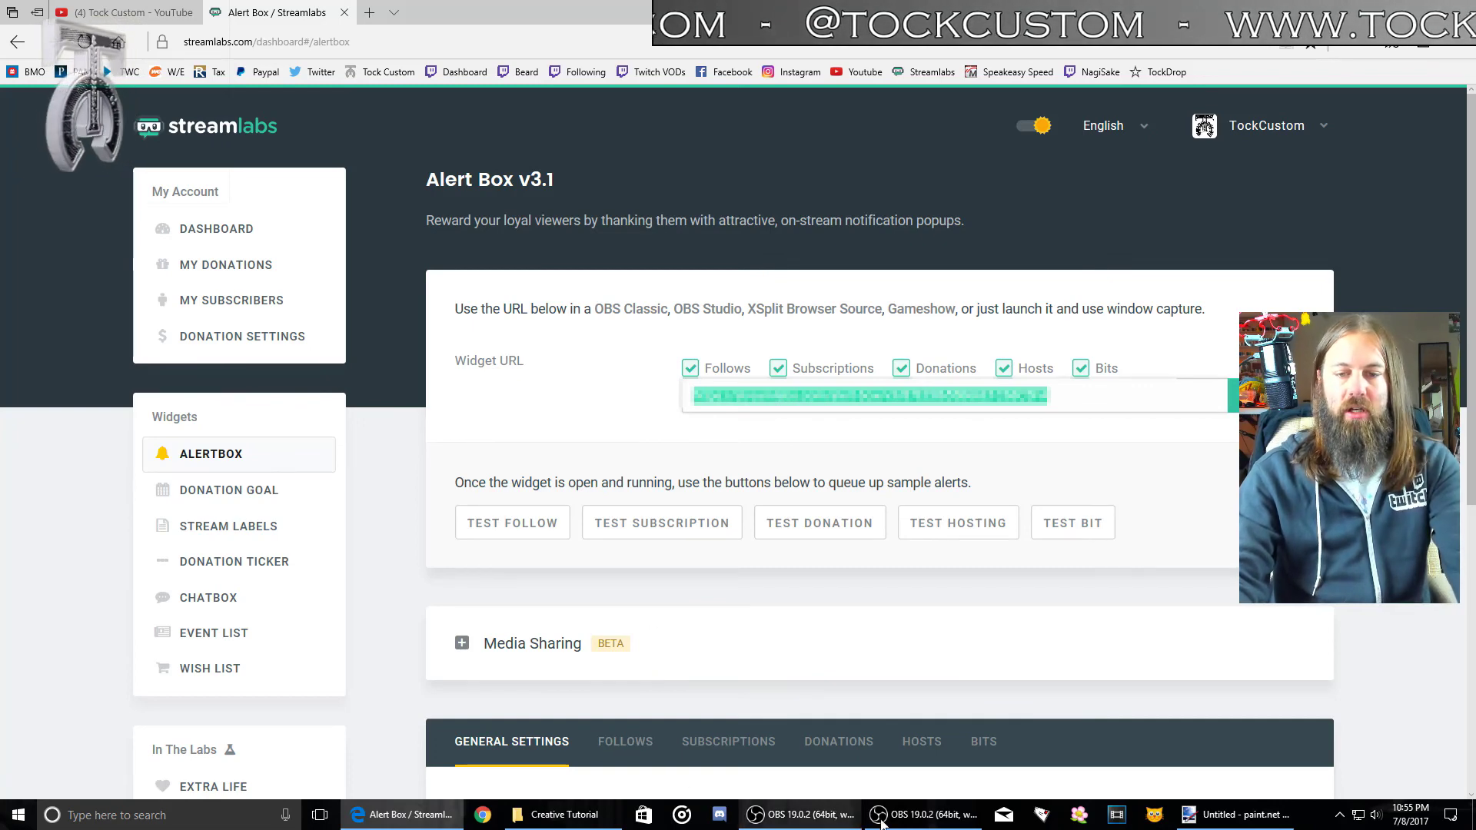
Switch to OBS and add a new BrowserSource named "Streamlabs Alerts" to the Workshop scene
{"action": "left_click", "coordinate": [927, 815]}
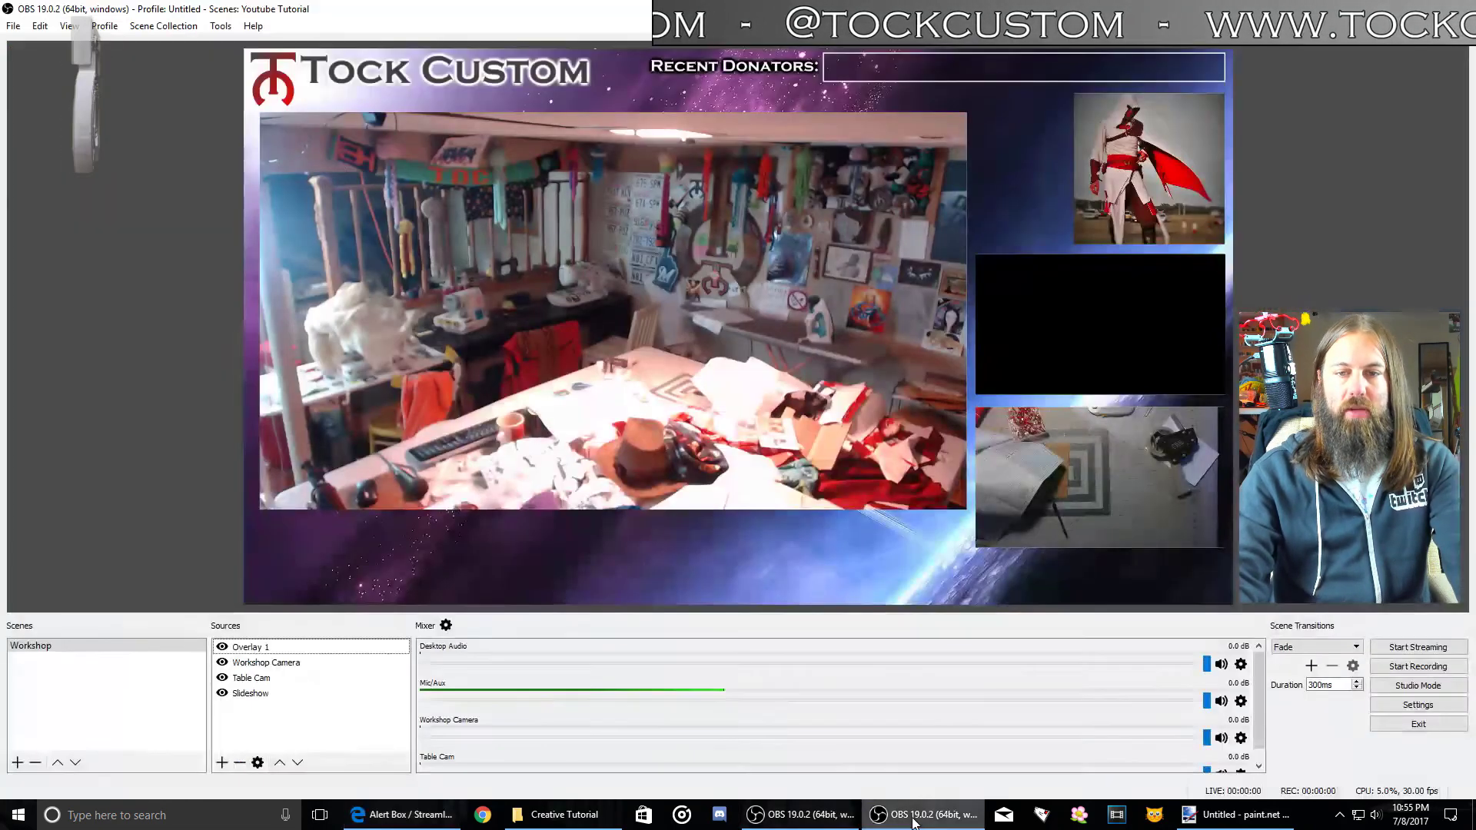
{"action": "left_click", "coordinate": [221, 763]}
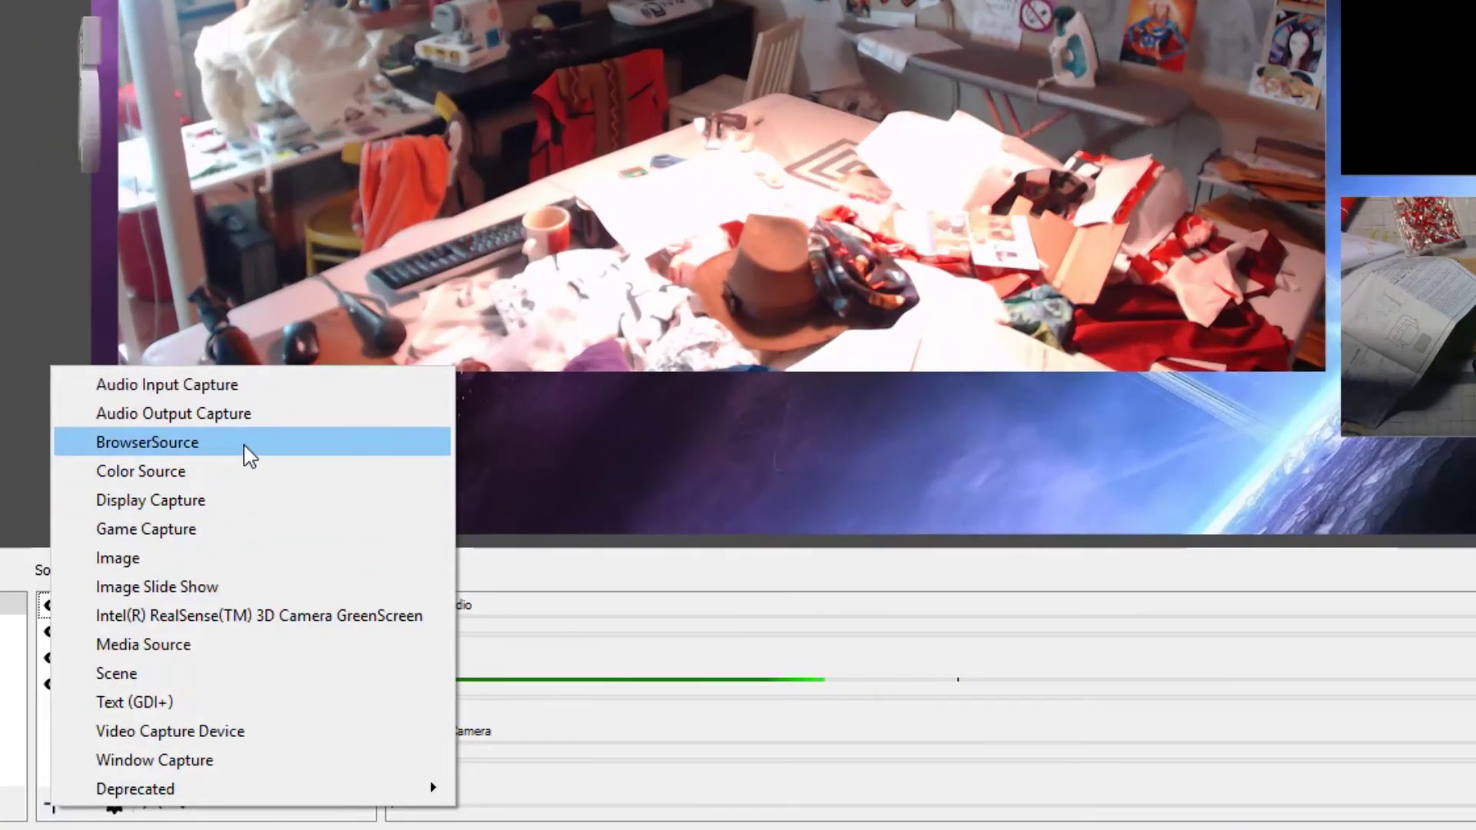
{"action": "left_click", "coordinate": [249, 453]}
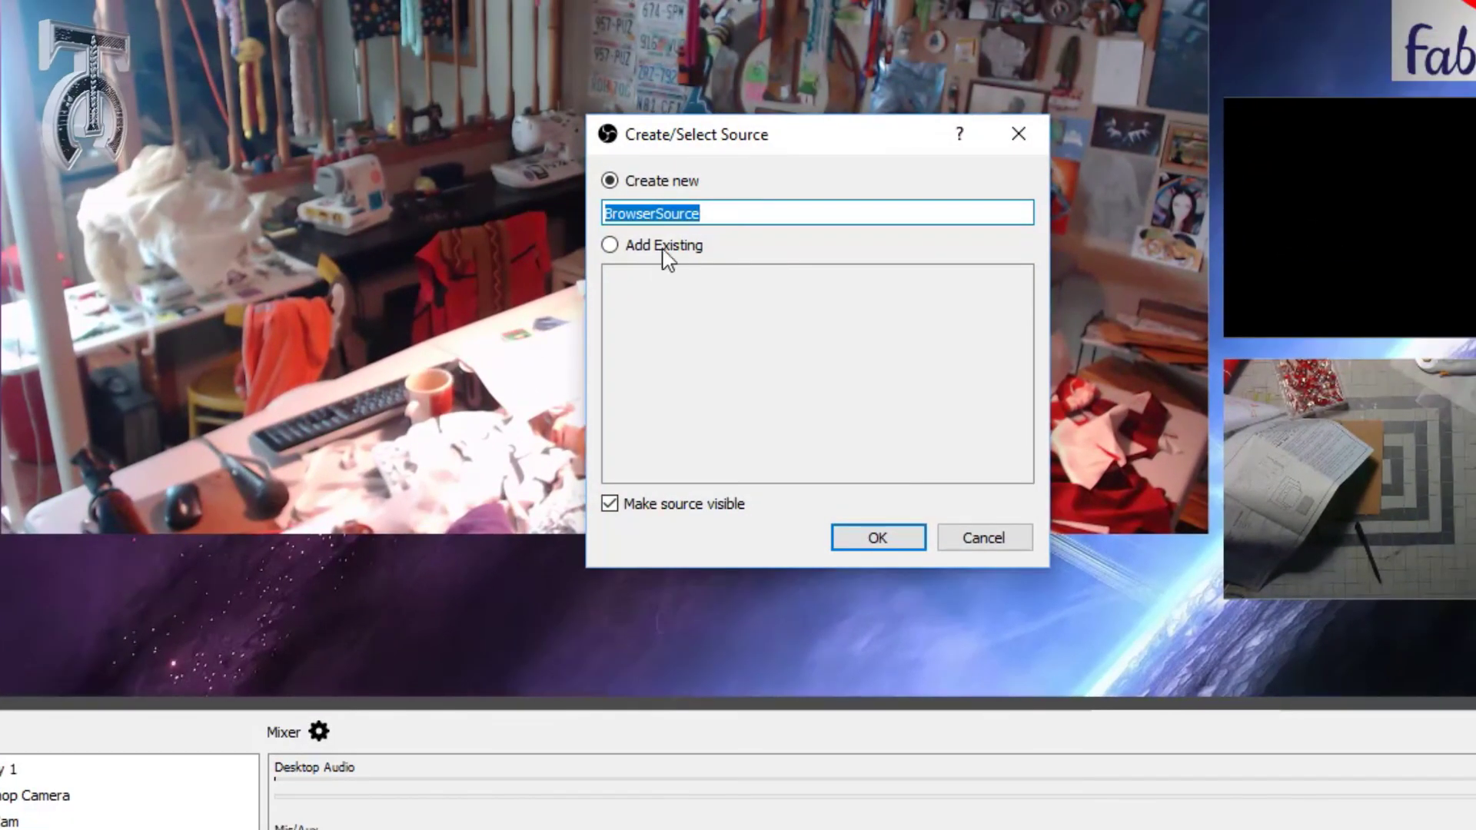
{"action": "type", "text": "Streamlabs Alerts"}
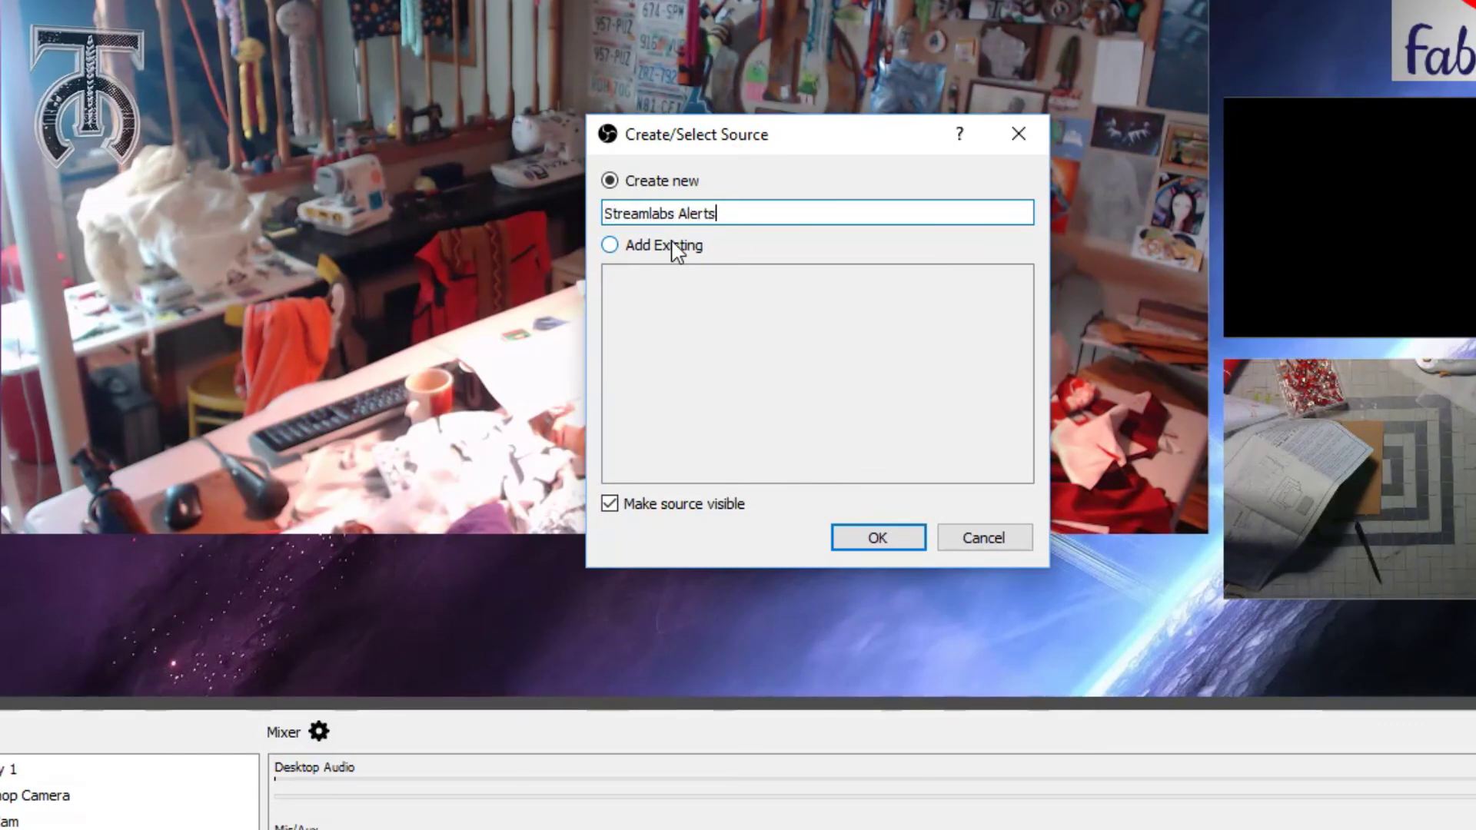
{"action": "left_click", "coordinate": [865, 542]}
Replace the Streamlabs Alerts source's default URL with the copied private alert widget URL and accept the properties
{"action": "left_click", "coordinate": [446, 501]}
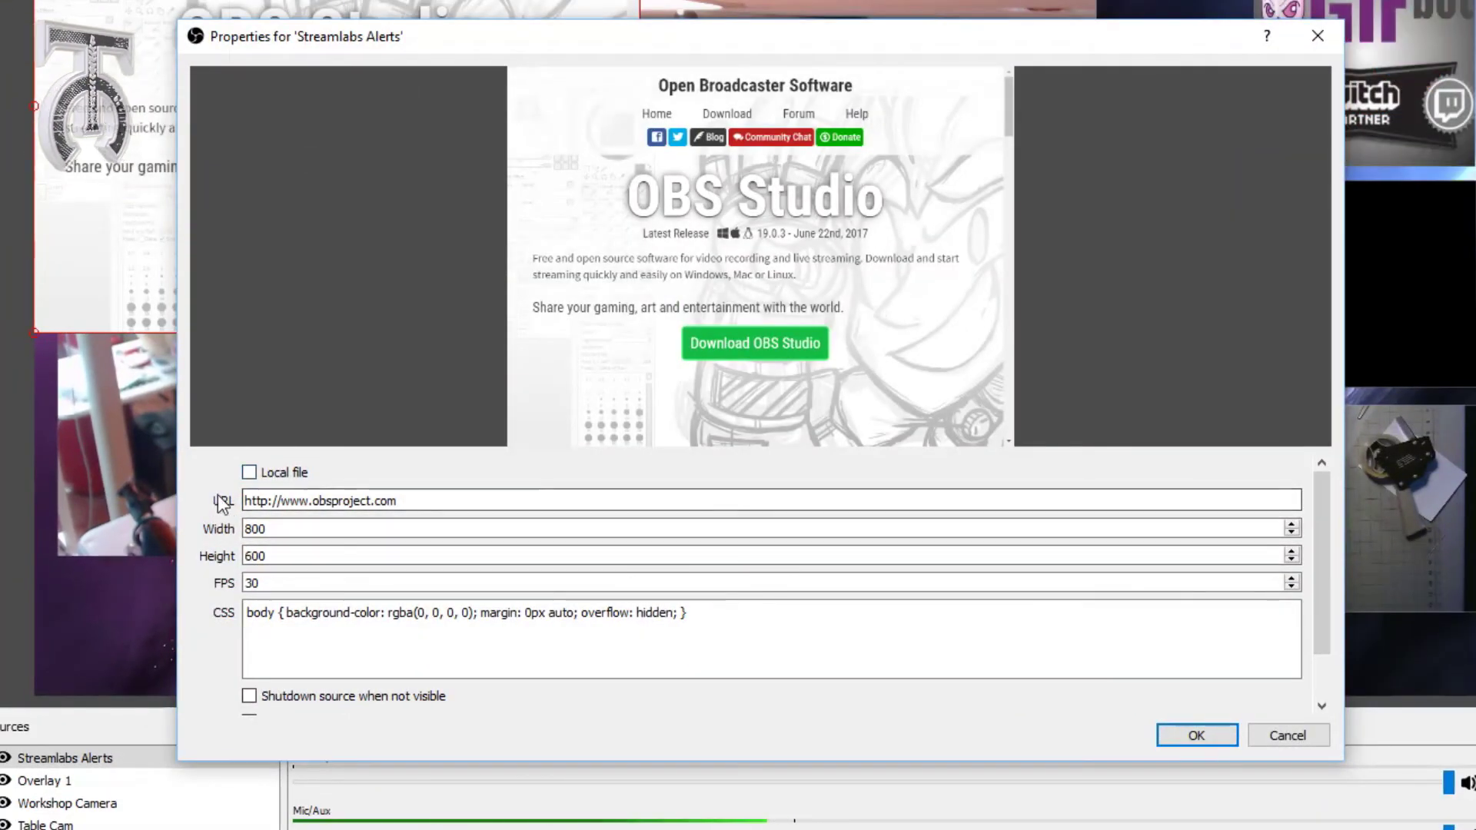
{"action": "key", "text": "ctrl+a"}
{"action": "key", "text": "ctrl+v"}
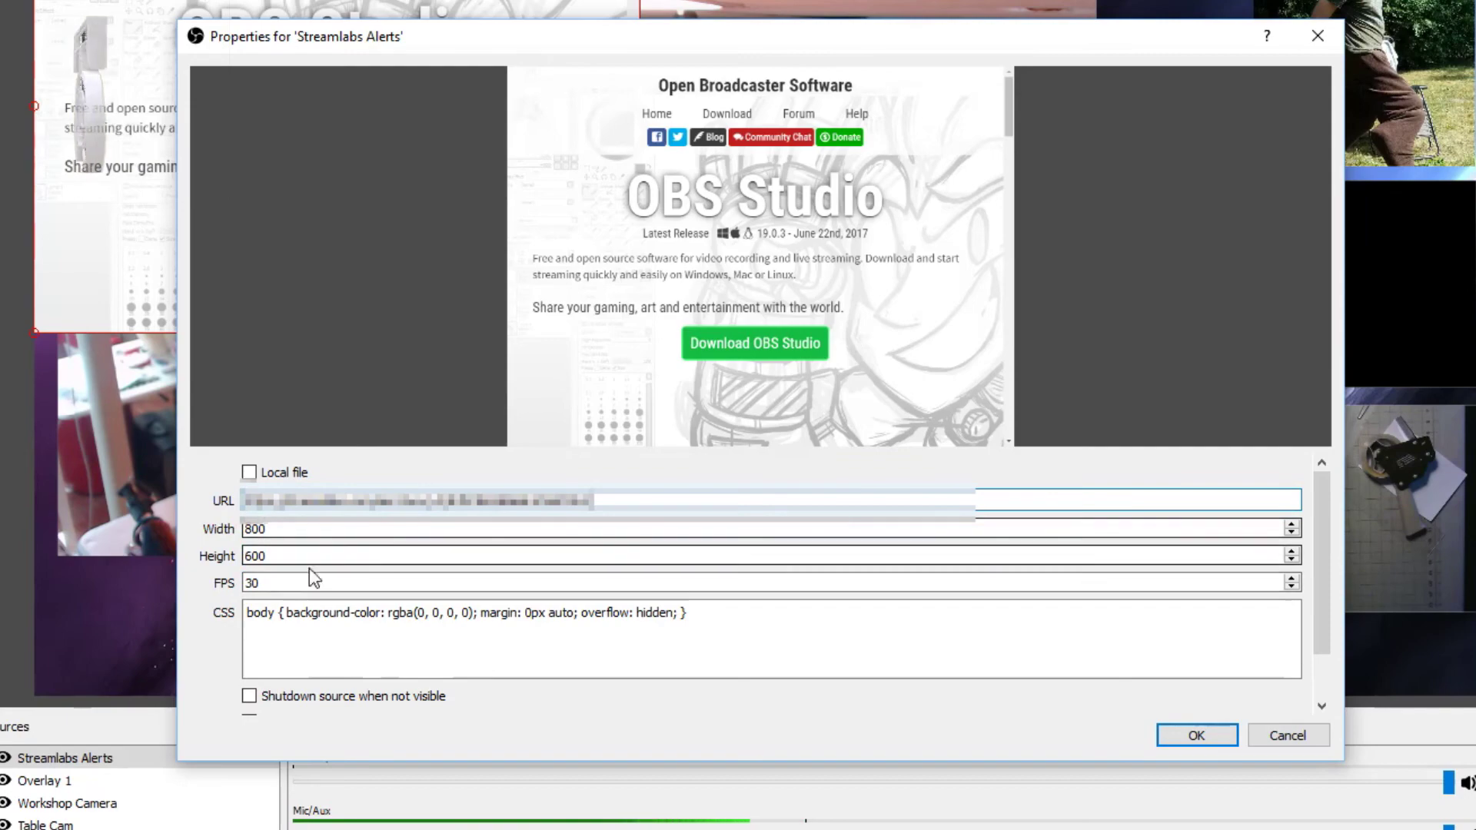
{"action": "left_click", "coordinate": [1209, 733]}
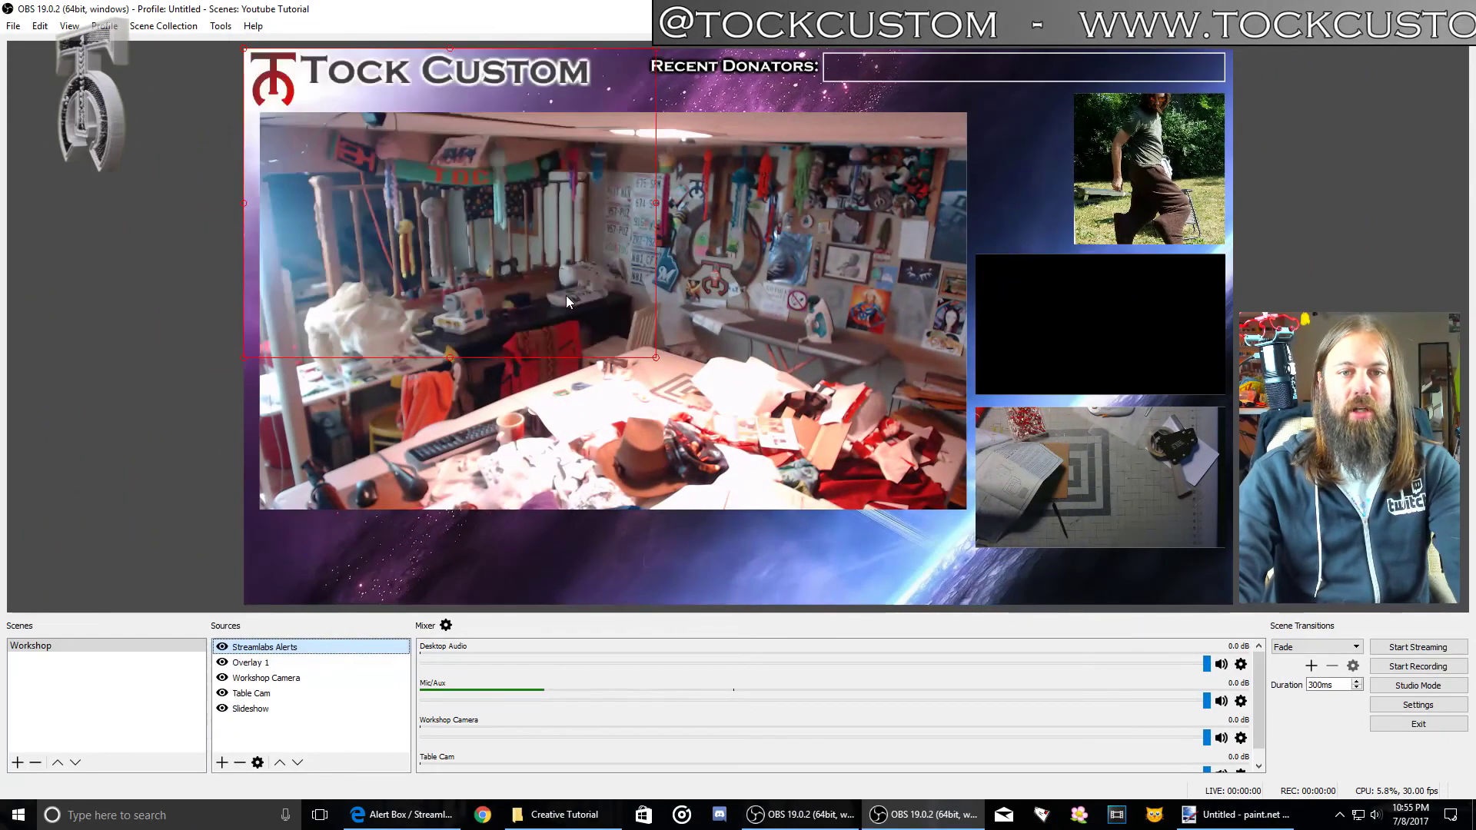
Move the Streamlabs Alerts source over the workshop camera view's upper-right corner and enlarge it to match the camera view's full height
{"action": "left_click_drag", "start_coordinate": [375, 172], "coordinate": [687, 236]}
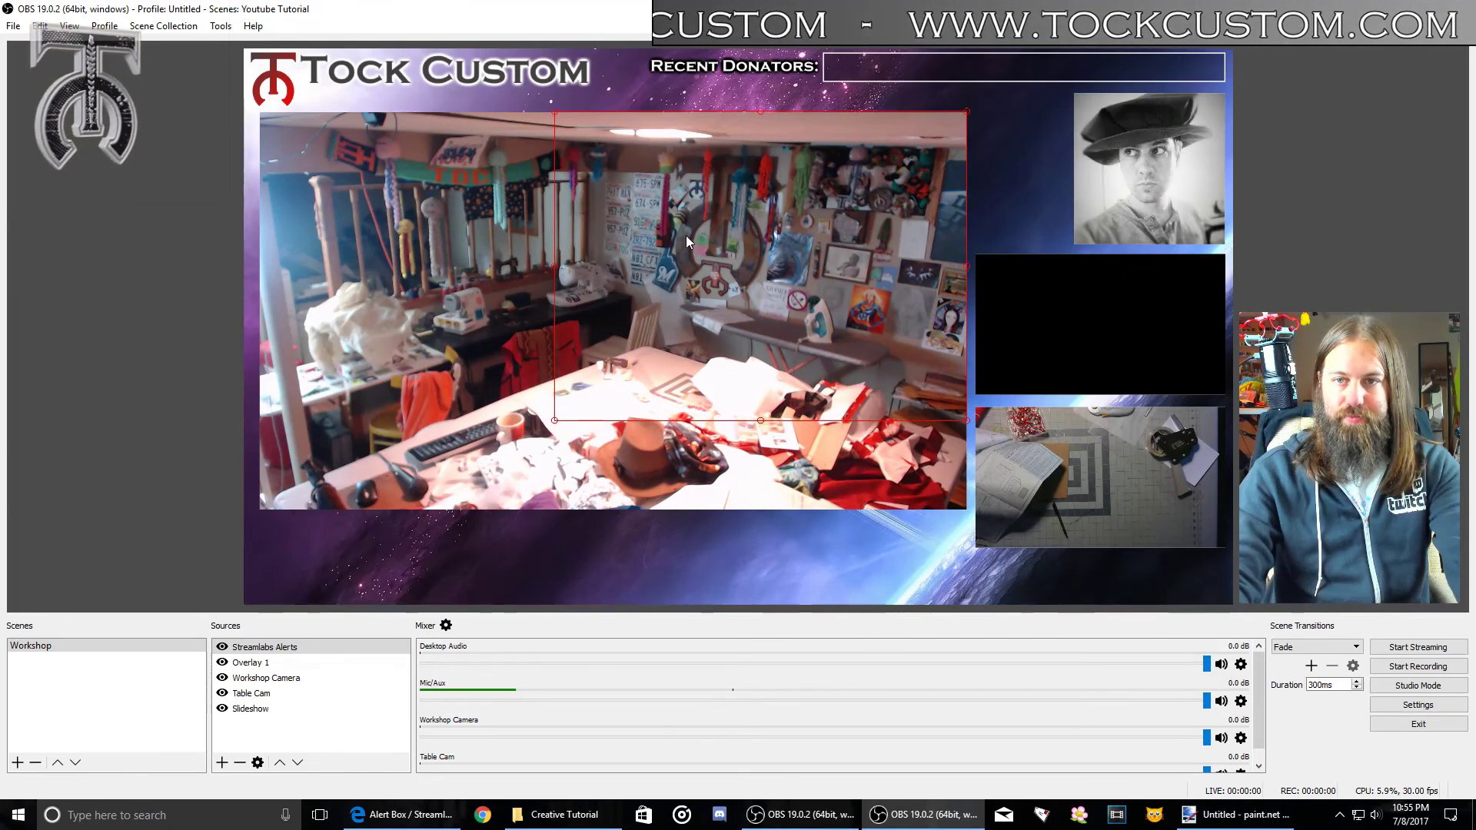
{"action": "left_click_drag", "start_coordinate": [554, 421], "coordinate": [458, 515]}
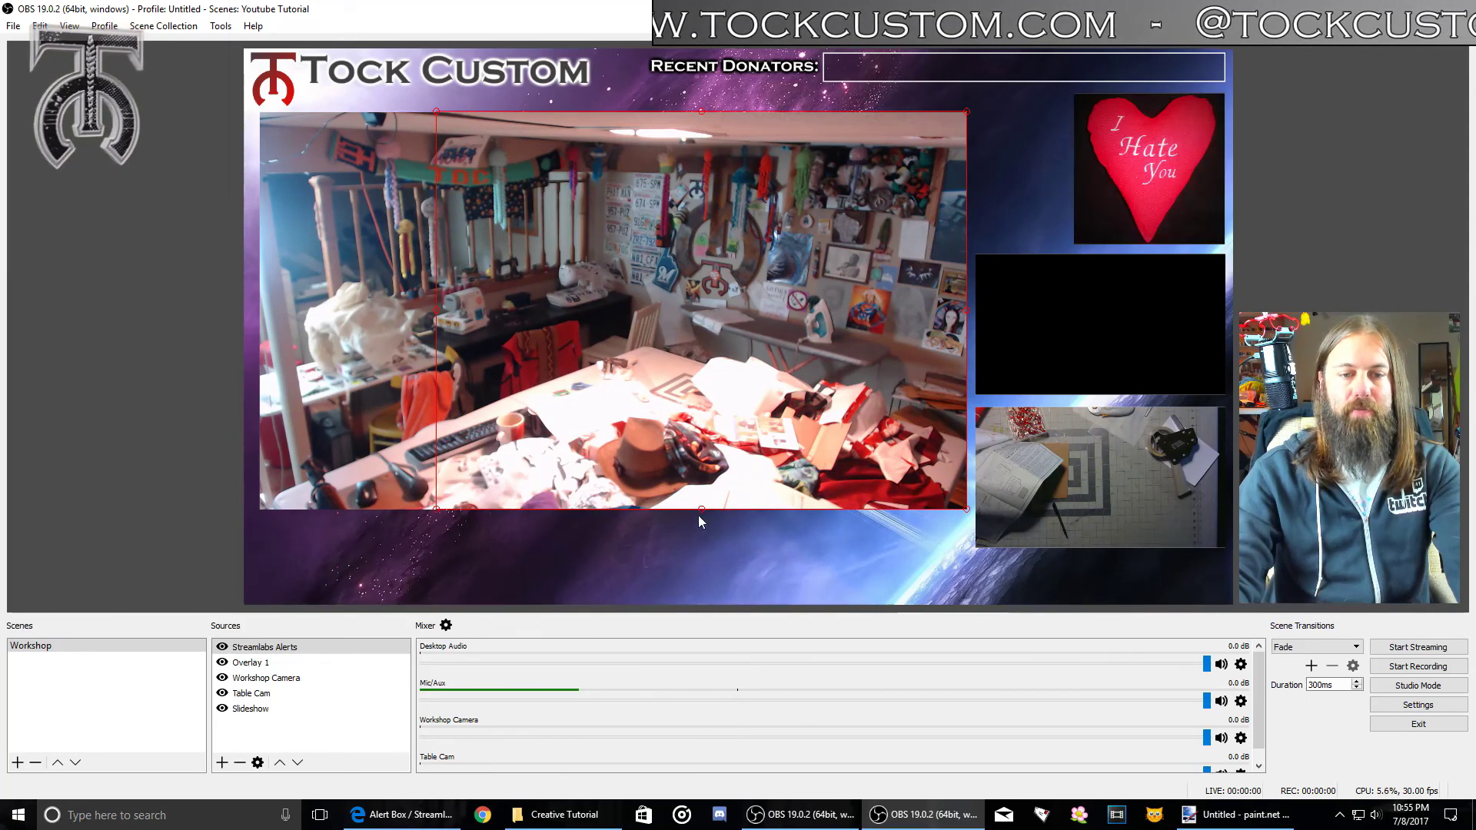
Switch to Microsoft Edge and review the Alert Box Follows settings, including layout, animation, message, image, sound and font options
{"action": "left_click", "coordinate": [401, 814]}
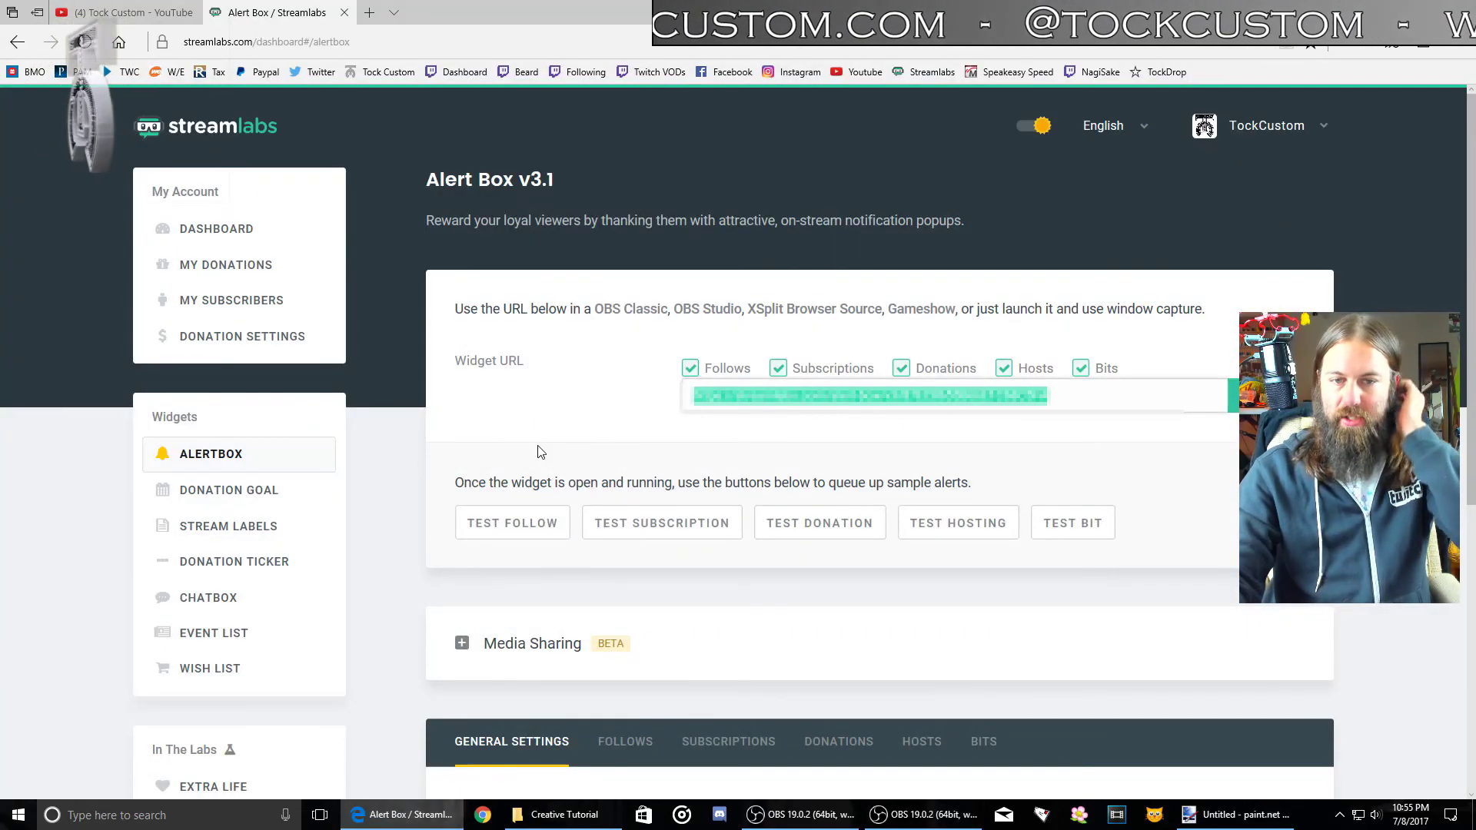
{"action": "scroll", "coordinate": [537, 452], "scroll_direction": "down", "scroll_amount": 1}
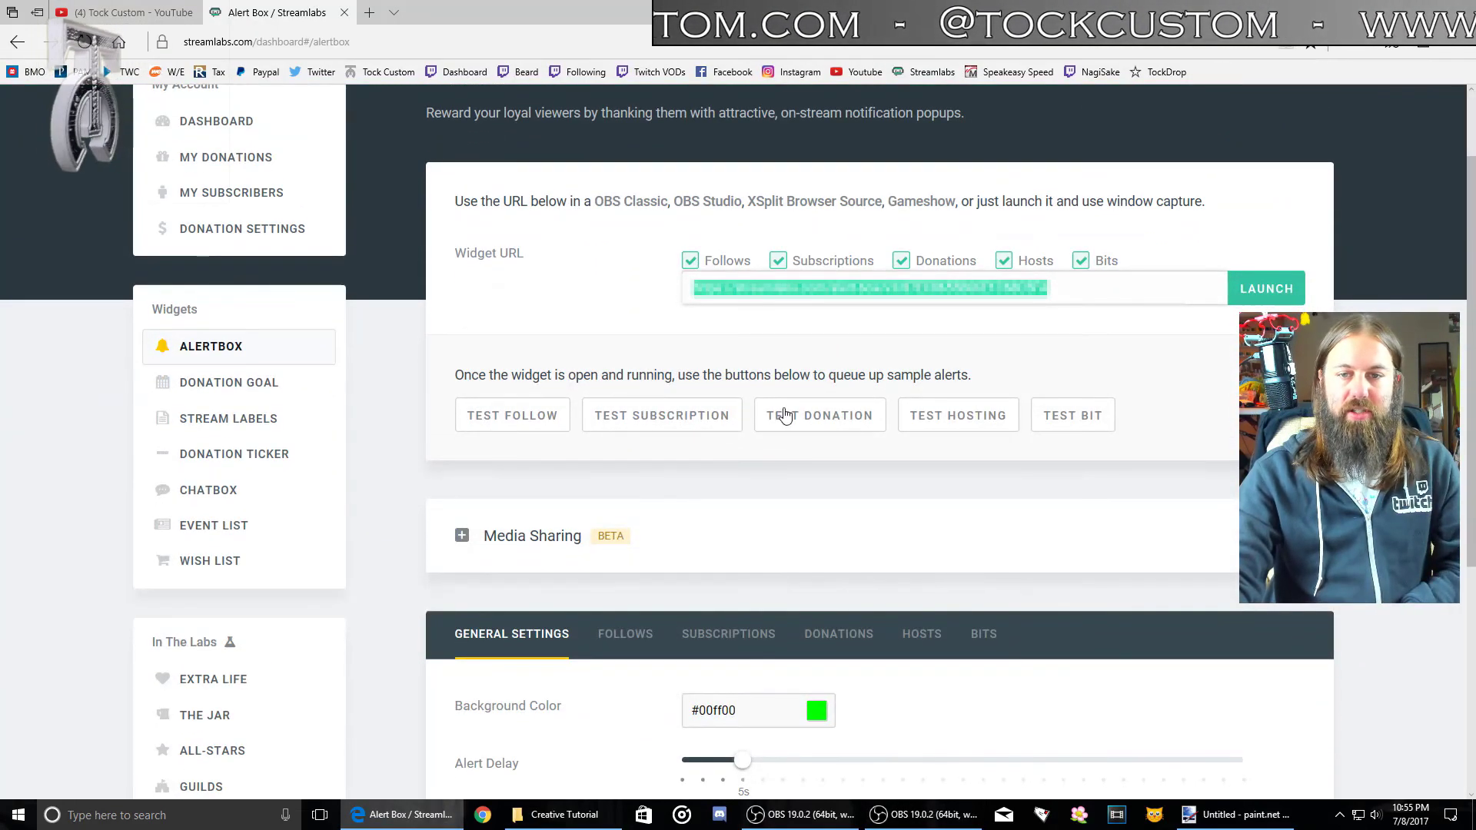
{"action": "key", "text": "alt+Tab"}
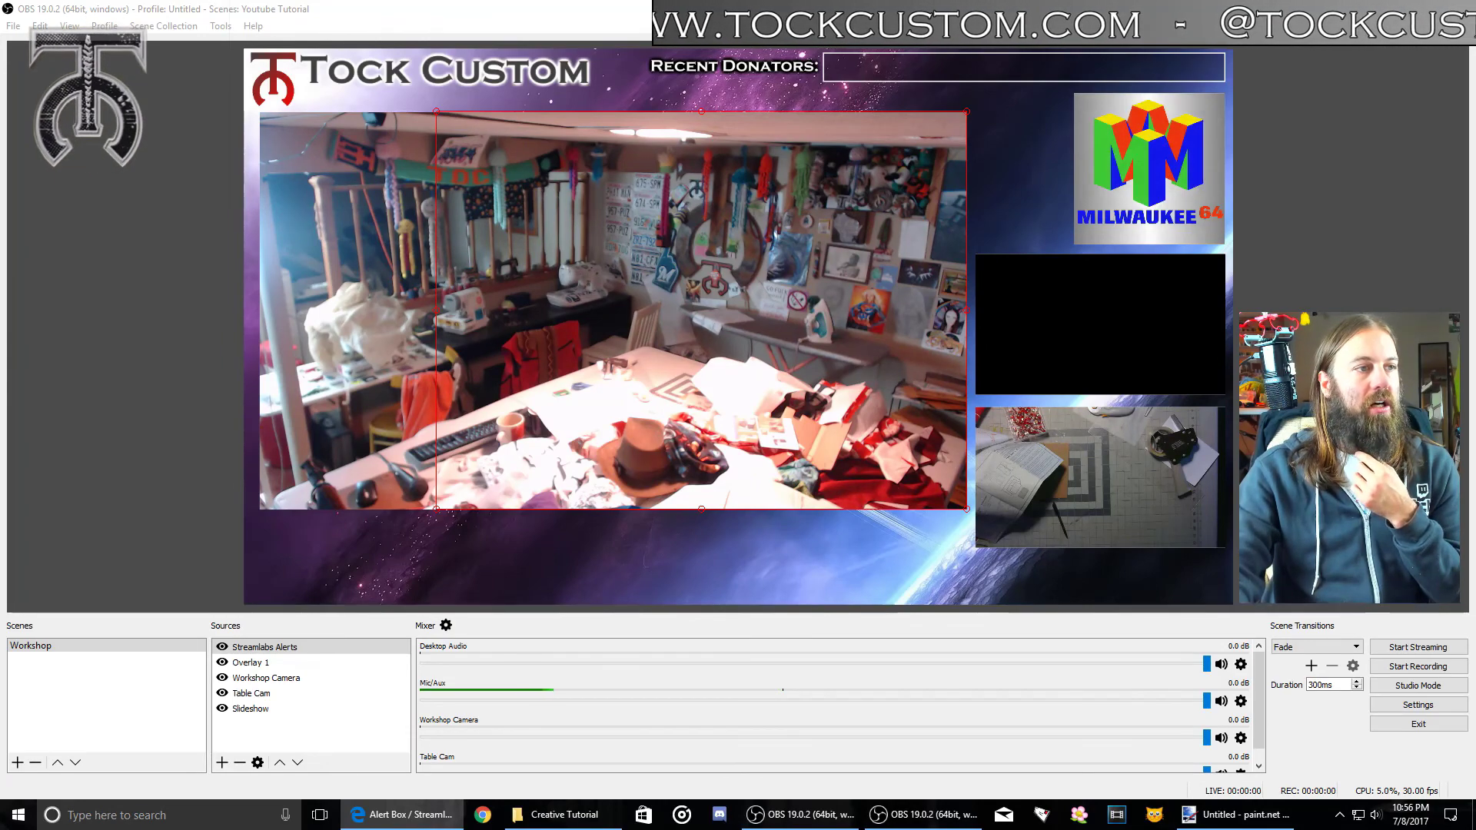
{"action": "key", "text": "alt+Tab"}
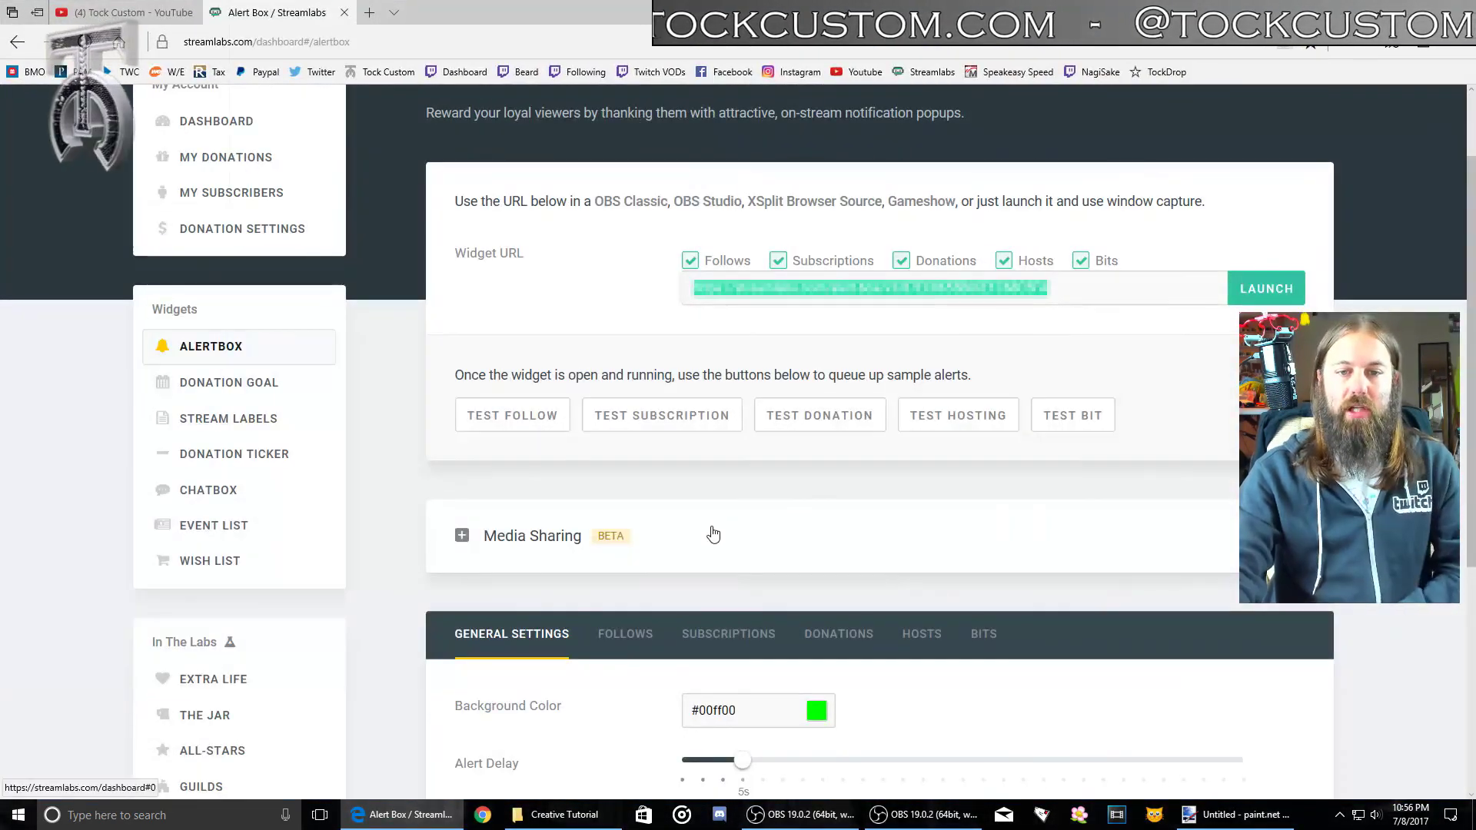
{"action": "scroll", "coordinate": [692, 500], "scroll_direction": "down", "scroll_amount": 3}
{"action": "left_click", "coordinate": [635, 424]}
{"action": "scroll", "coordinate": [729, 503], "scroll_direction": "down", "scroll_amount": 4}
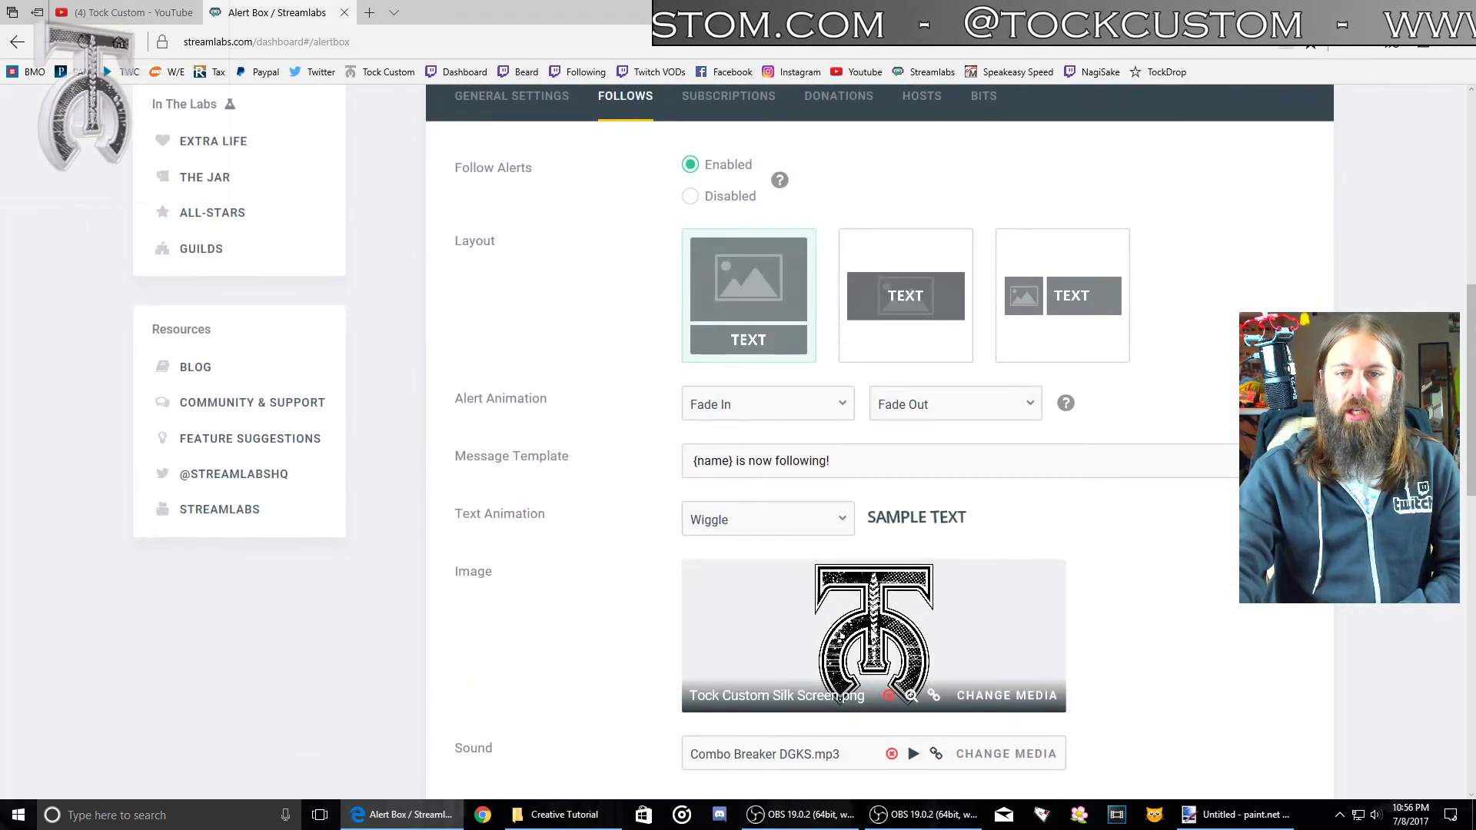
{"action": "scroll", "coordinate": [851, 620], "scroll_direction": "down", "scroll_amount": 4}
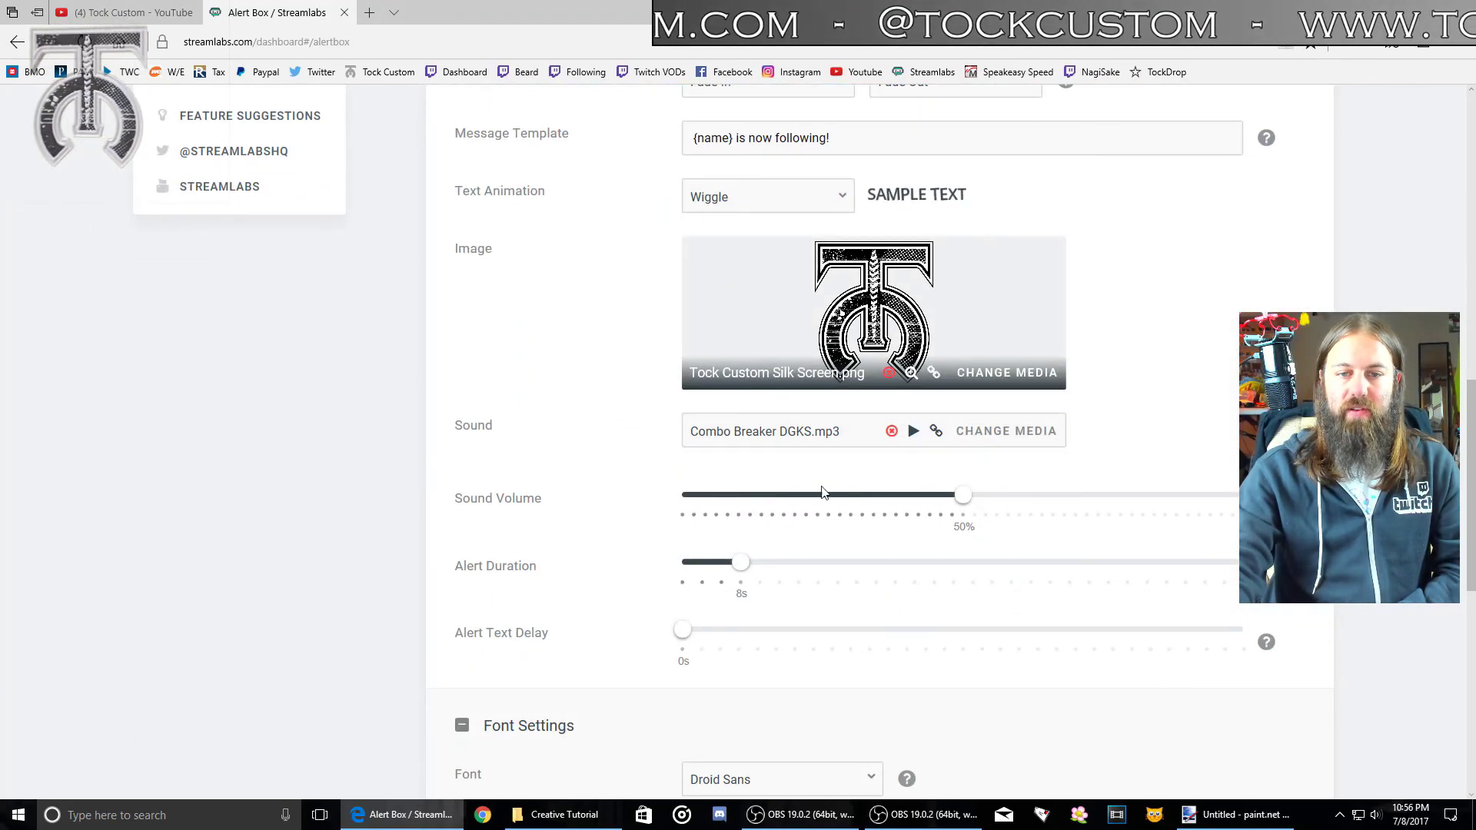
{"action": "scroll", "coordinate": [880, 461], "scroll_direction": "down", "scroll_amount": 1}
{"action": "scroll", "coordinate": [739, 399], "scroll_direction": "down", "scroll_amount": 6}
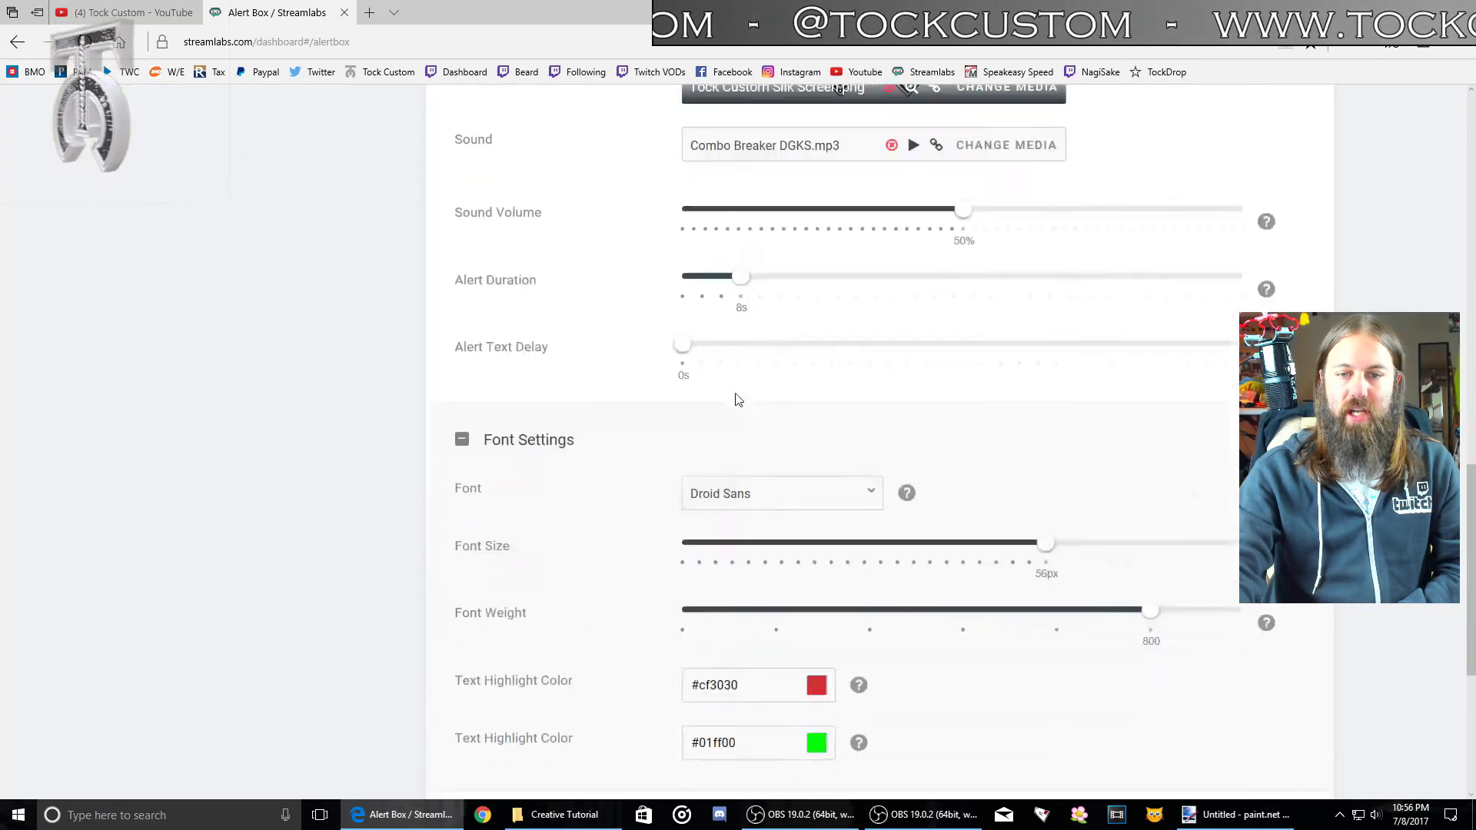
{"action": "scroll", "coordinate": [805, 454], "scroll_direction": "up", "scroll_amount": 15}
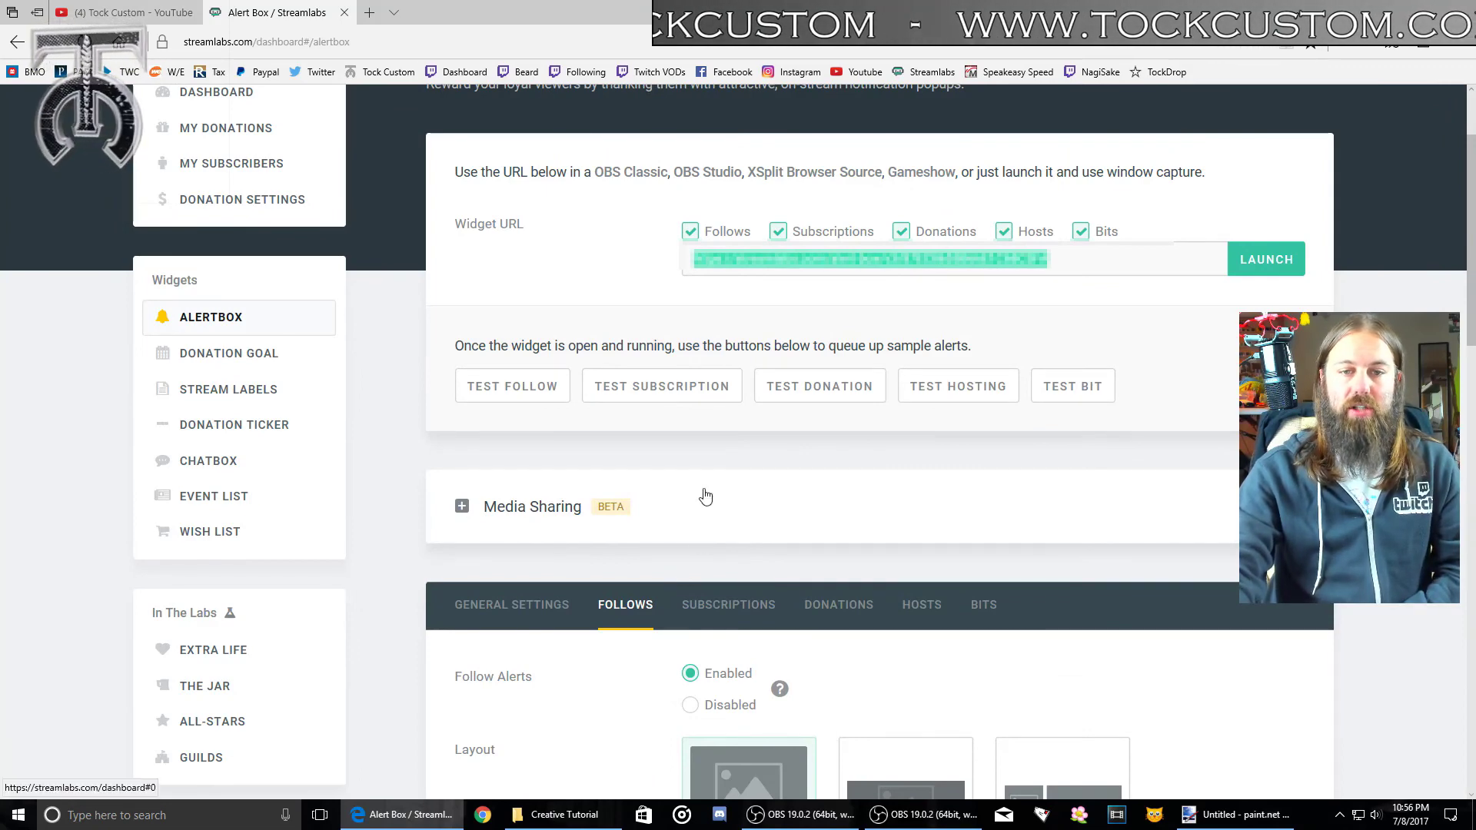
{"action": "scroll", "coordinate": [702, 517], "scroll_direction": "down", "scroll_amount": 3}
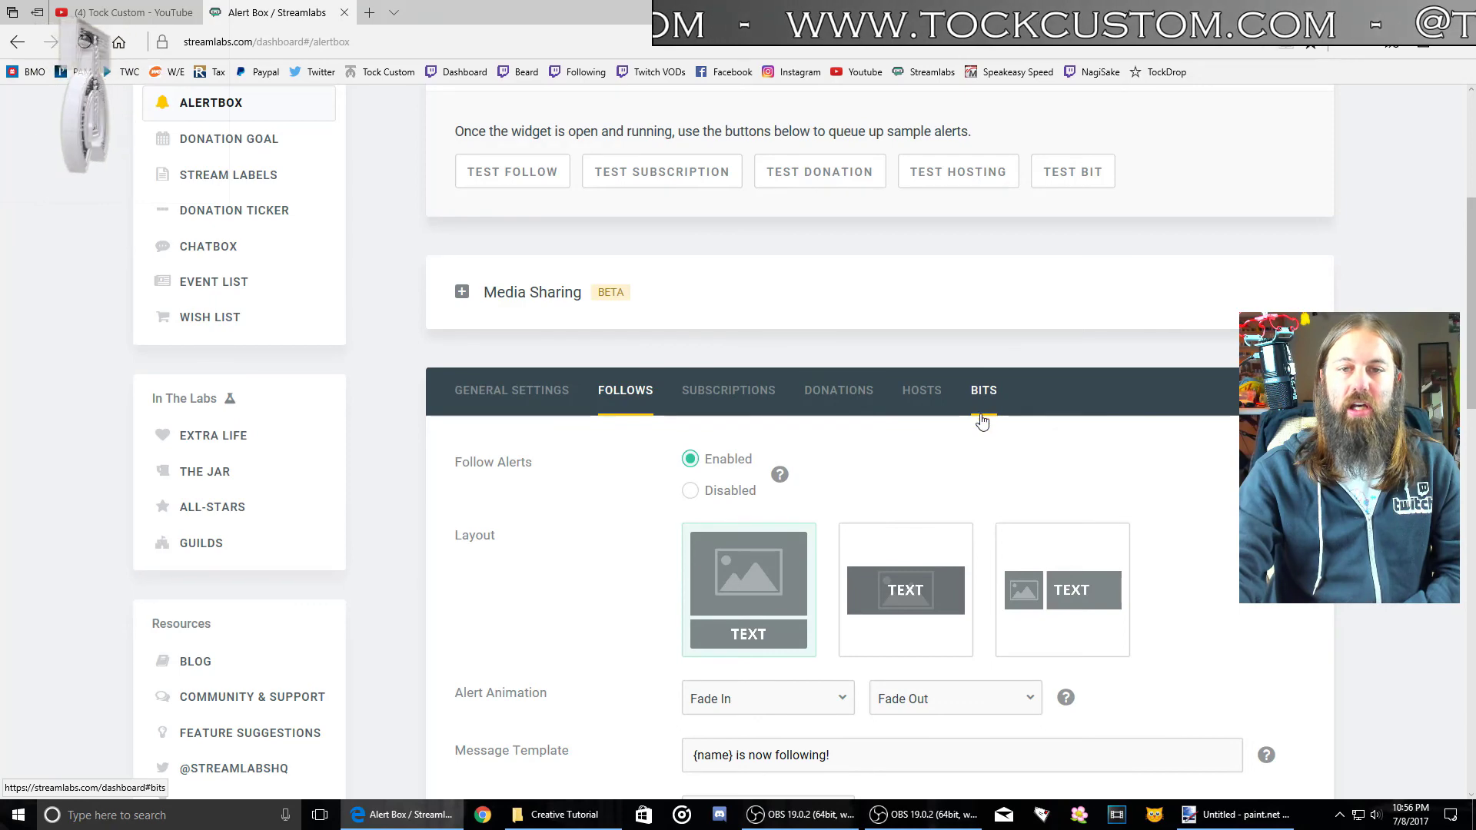
{"action": "scroll", "coordinate": [981, 416], "scroll_direction": "up", "scroll_amount": 3}
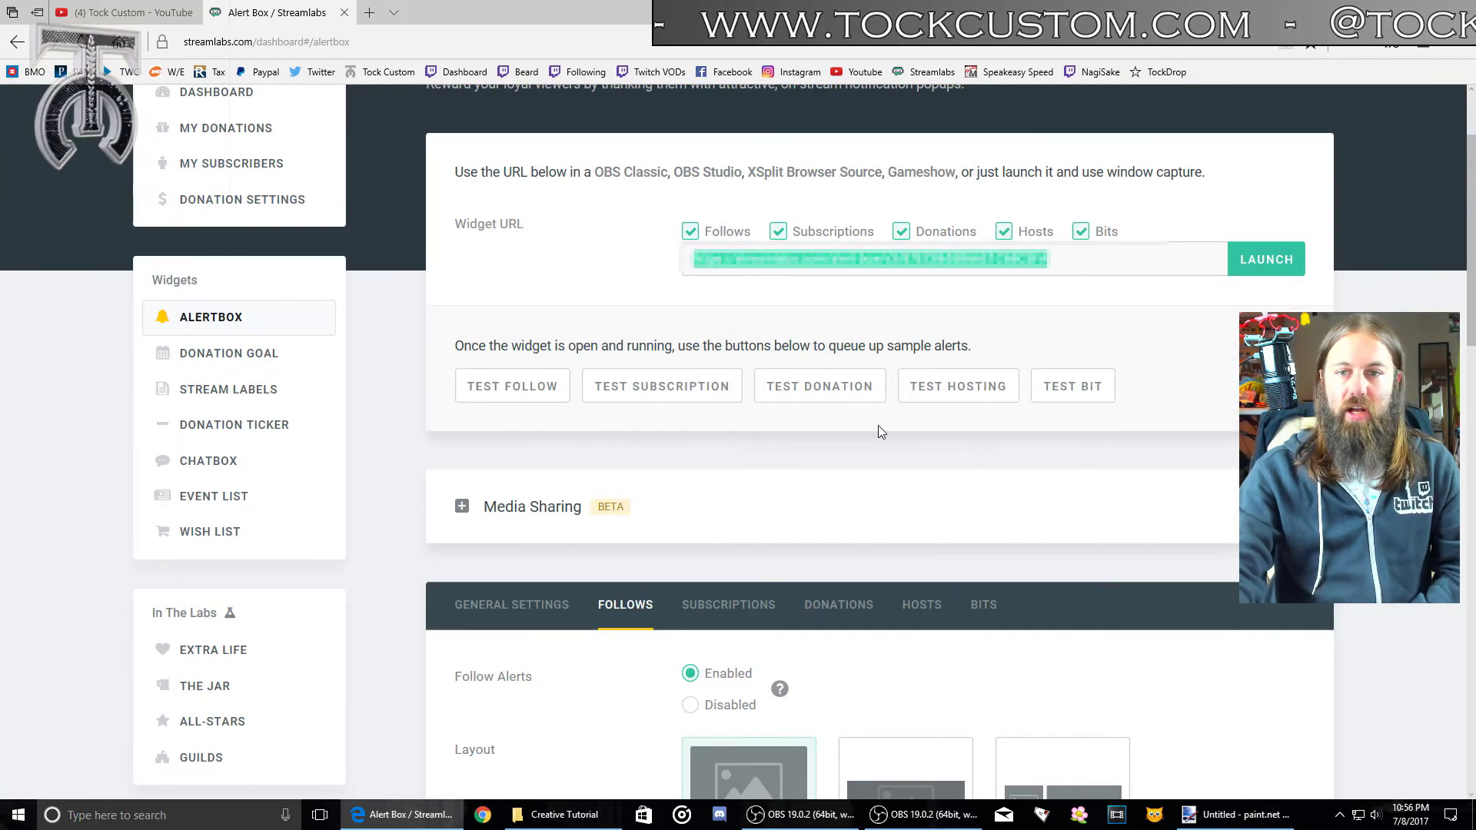
{"action": "scroll", "coordinate": [893, 519], "scroll_direction": "up", "scroll_amount": 2}
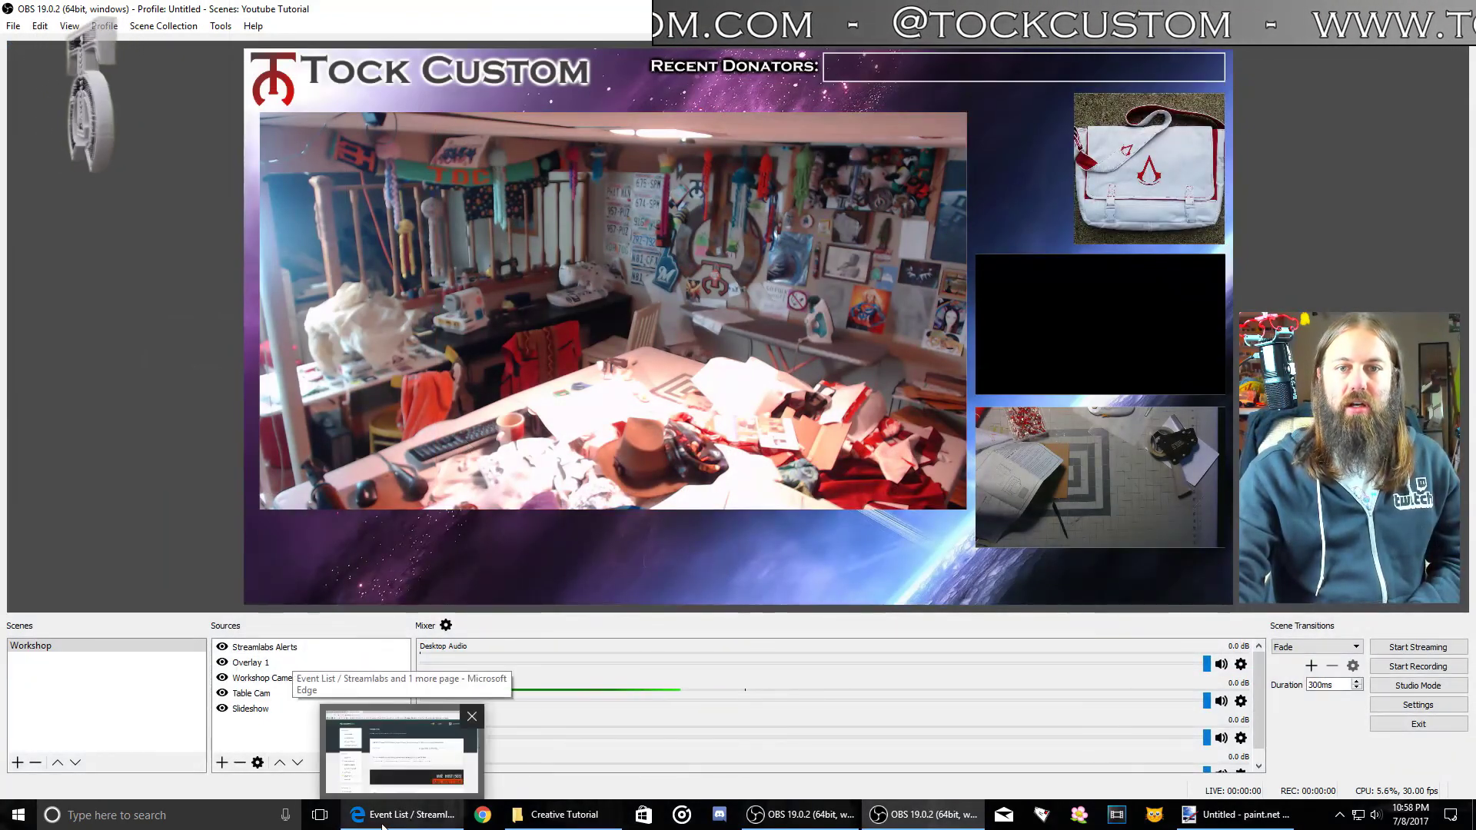
Switch back to Microsoft Edge and examine the Event List widget's preview, theme, enabled events and maximum events settings
{"action": "left_click", "coordinate": [382, 823]}
{"action": "scroll", "coordinate": [591, 592], "scroll_direction": "down", "scroll_amount": 3}
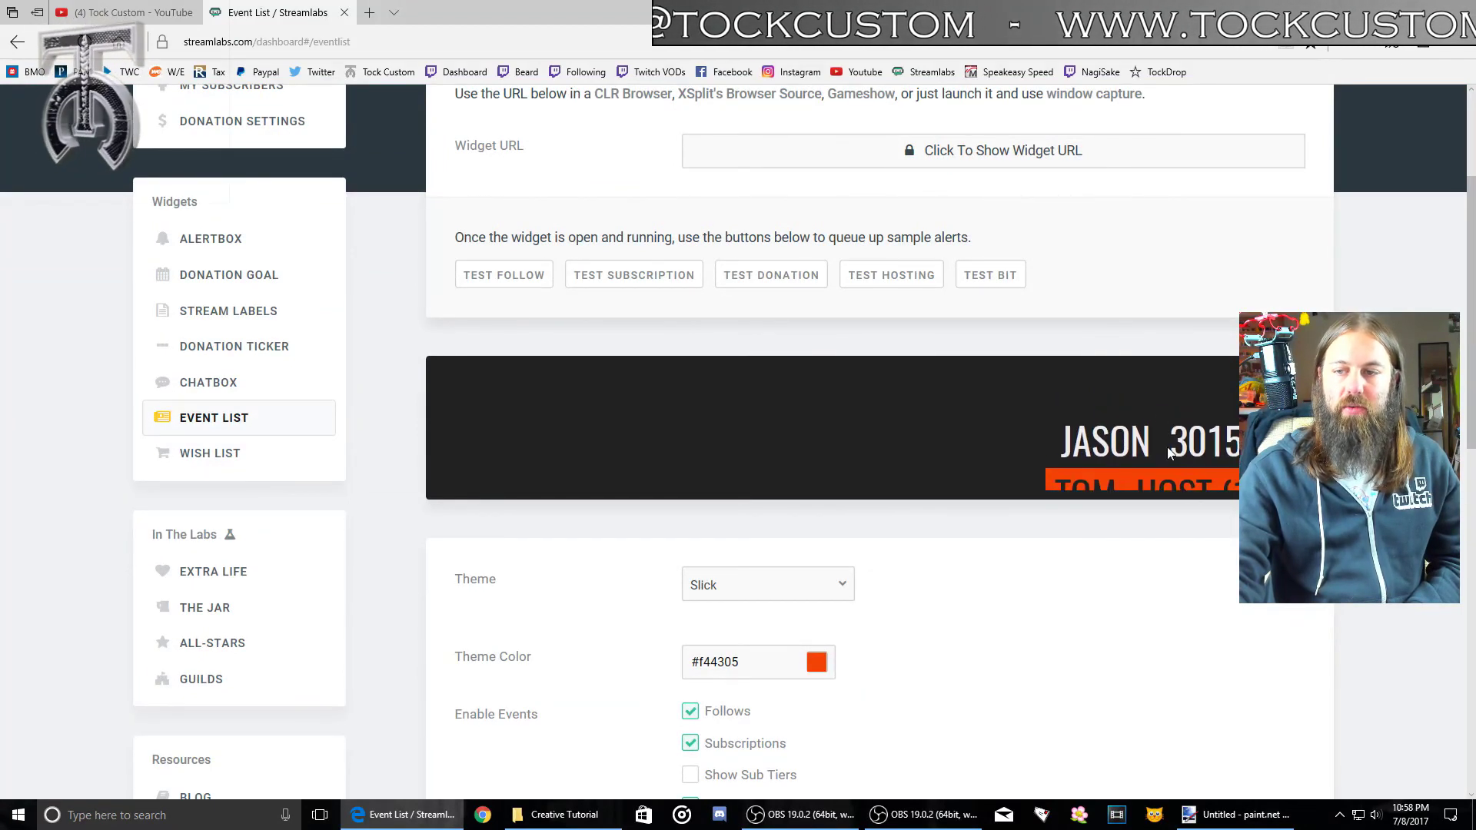
{"action": "scroll", "coordinate": [1136, 471], "scroll_direction": "down", "scroll_amount": 4}
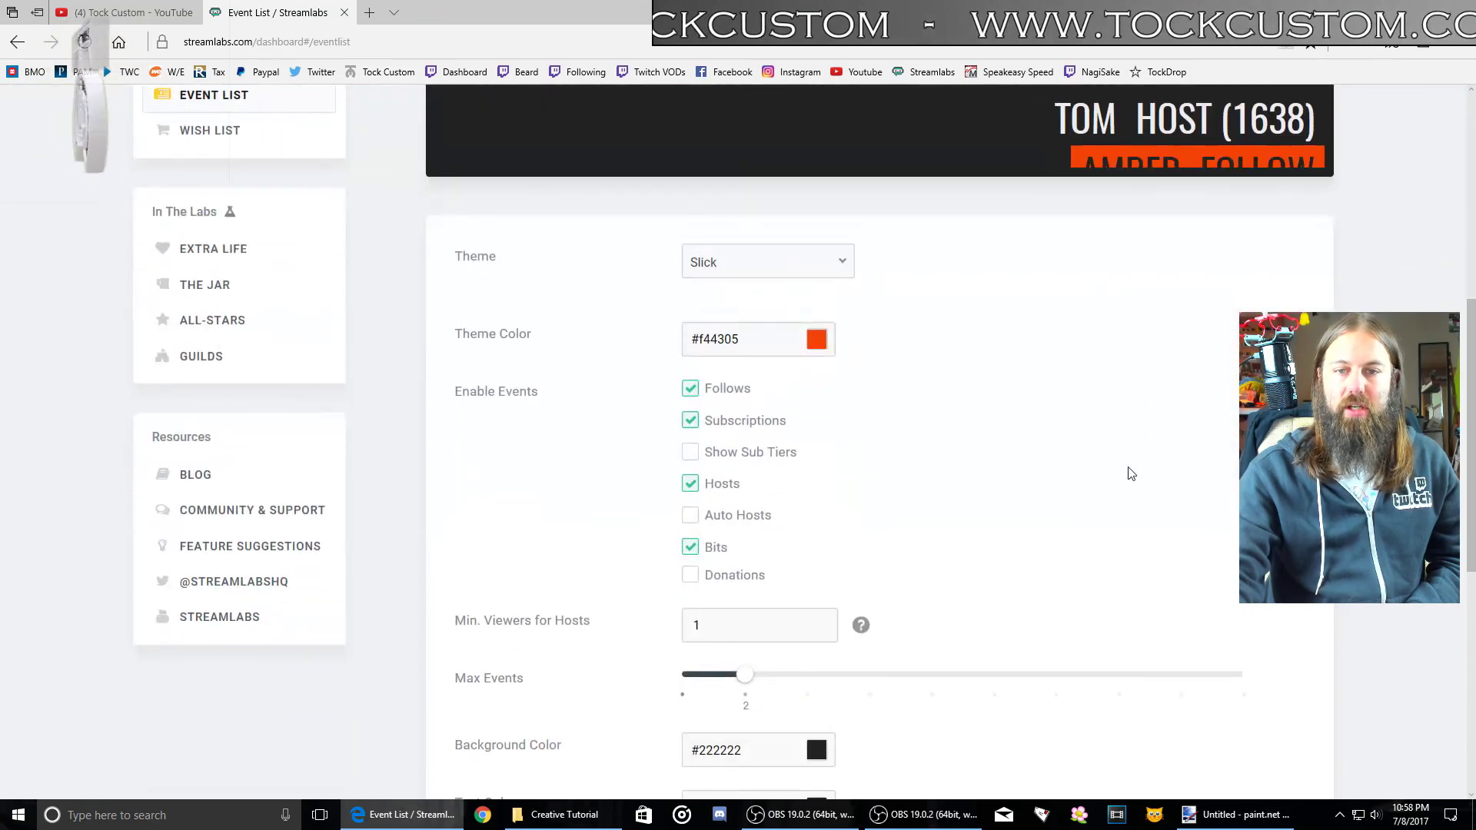
{"action": "scroll", "coordinate": [1082, 492], "scroll_direction": "down", "scroll_amount": 1}
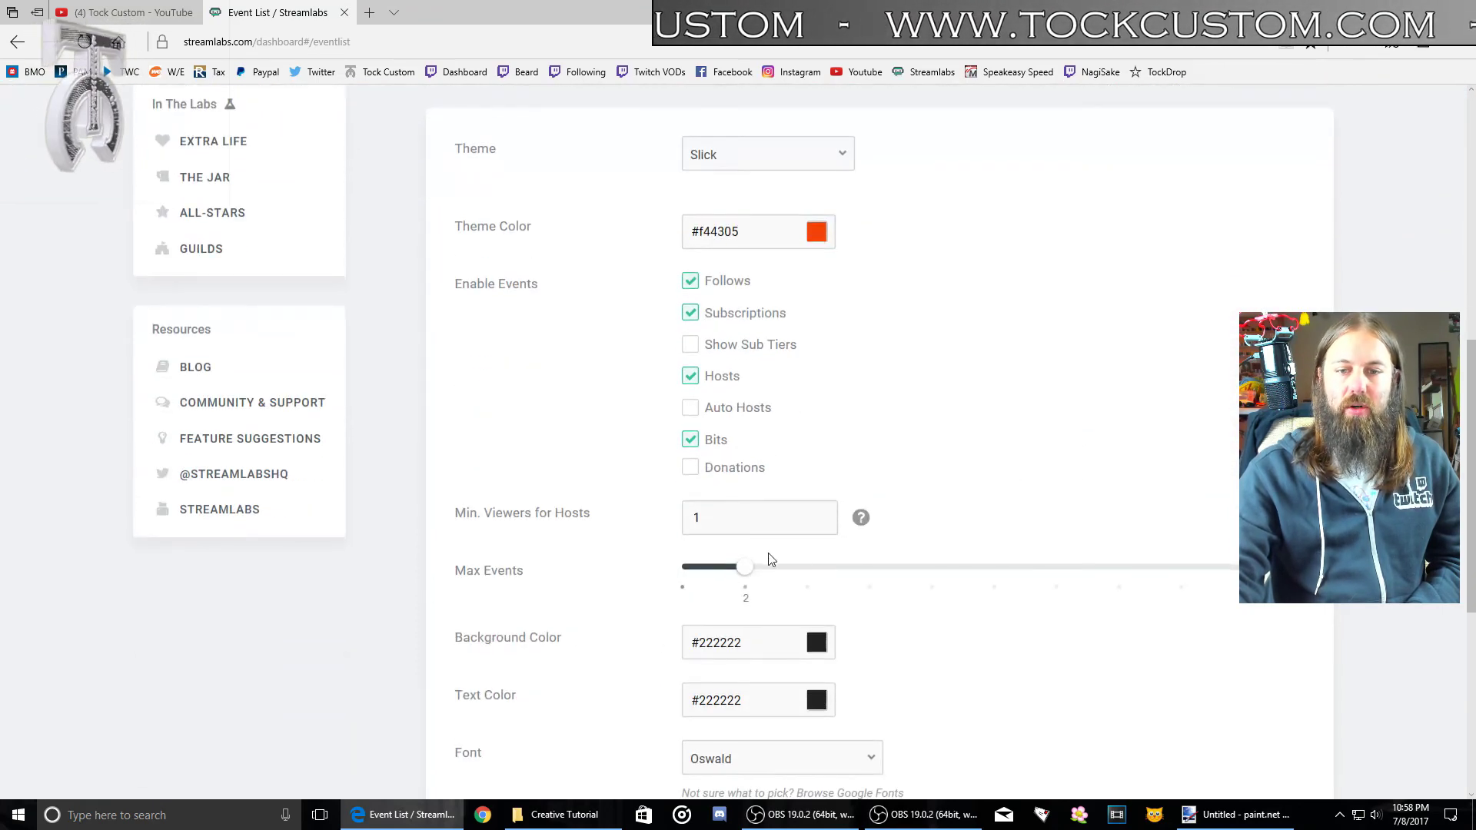
{"action": "scroll", "coordinate": [362, 402], "scroll_direction": "up", "scroll_amount": 3}
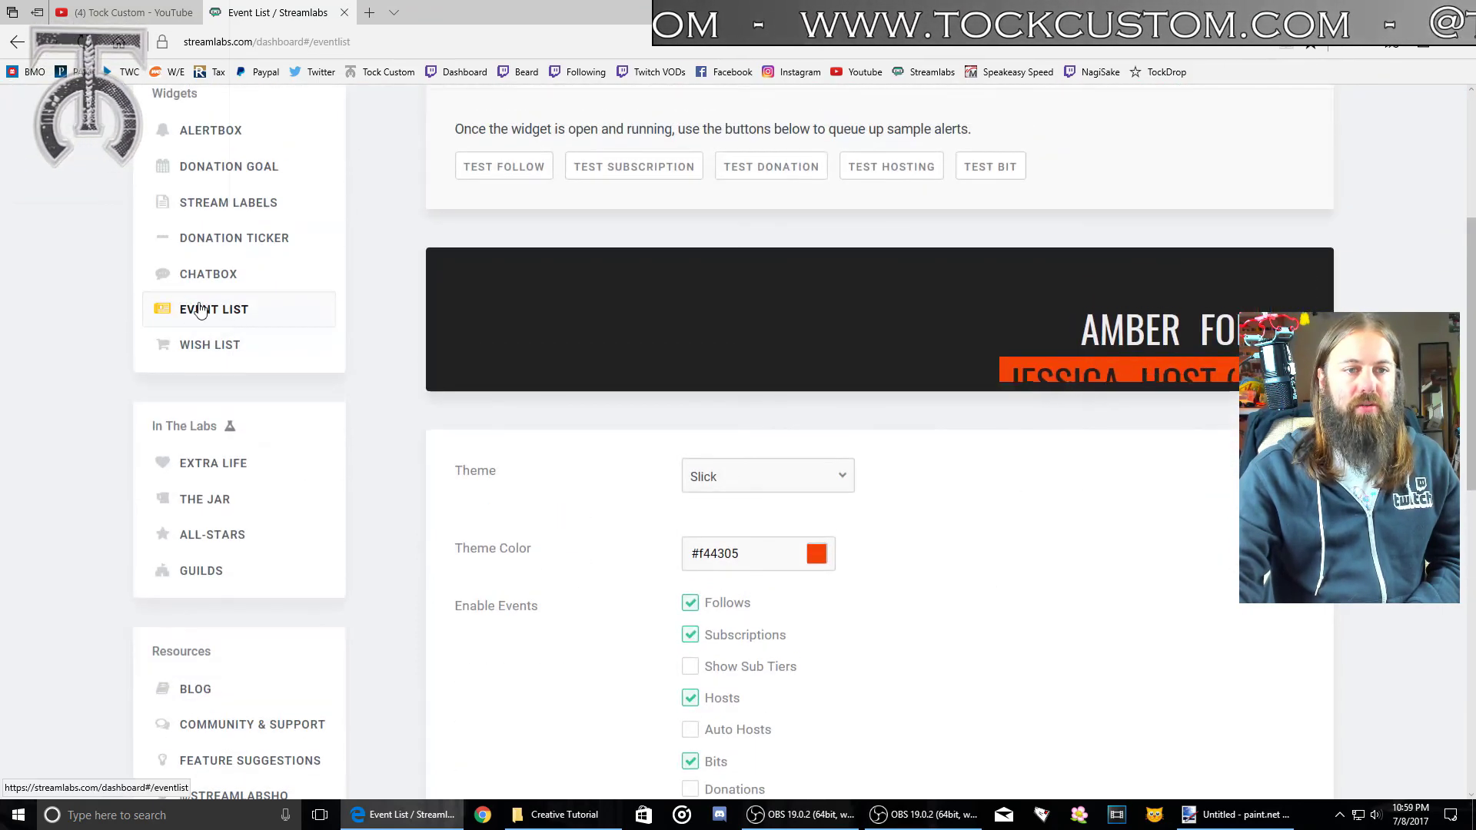
{"action": "scroll", "coordinate": [198, 401], "scroll_direction": "up", "scroll_amount": 1}
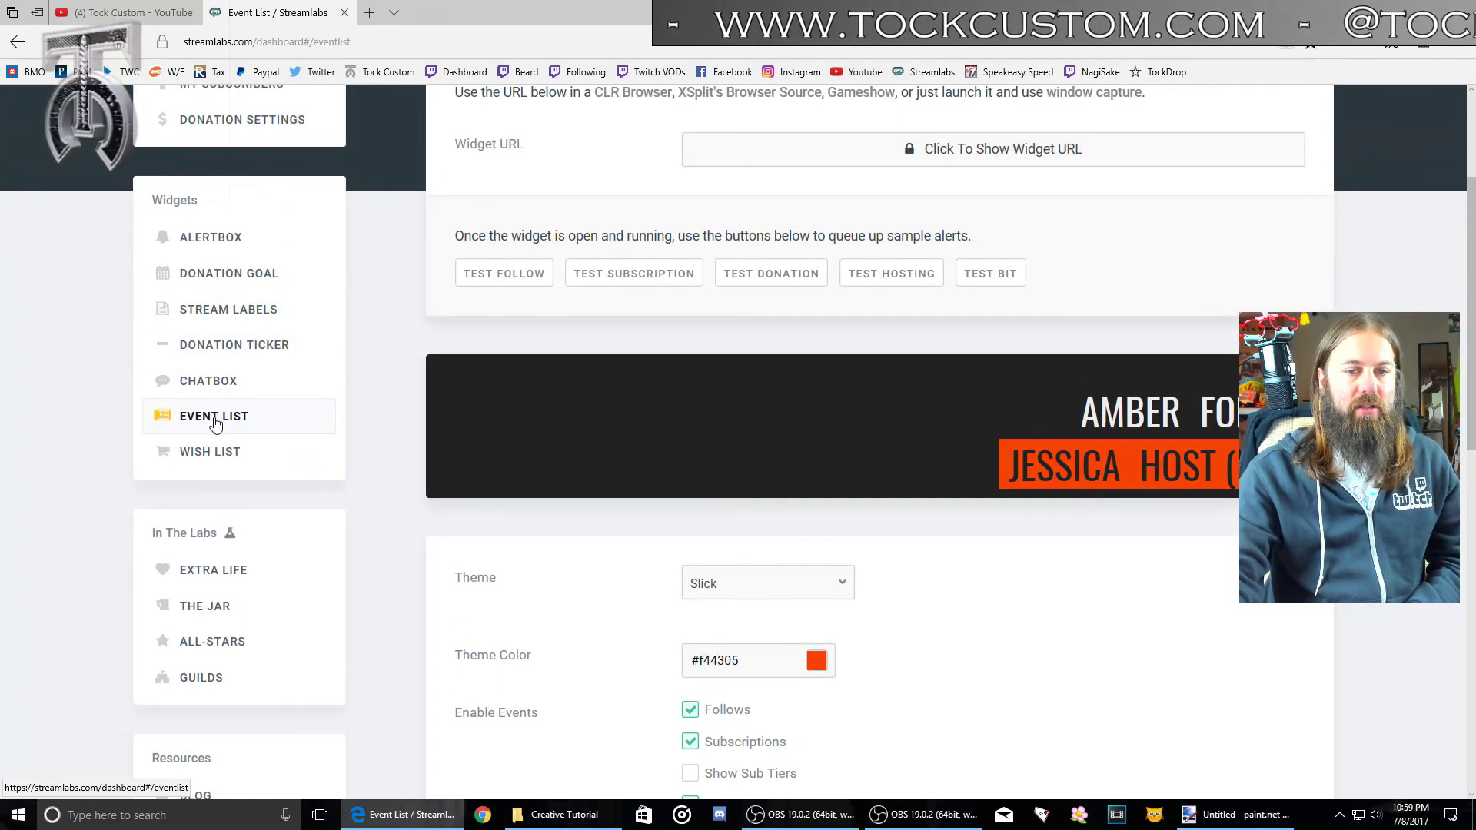
{"action": "scroll", "coordinate": [731, 511], "scroll_direction": "down", "scroll_amount": 4}
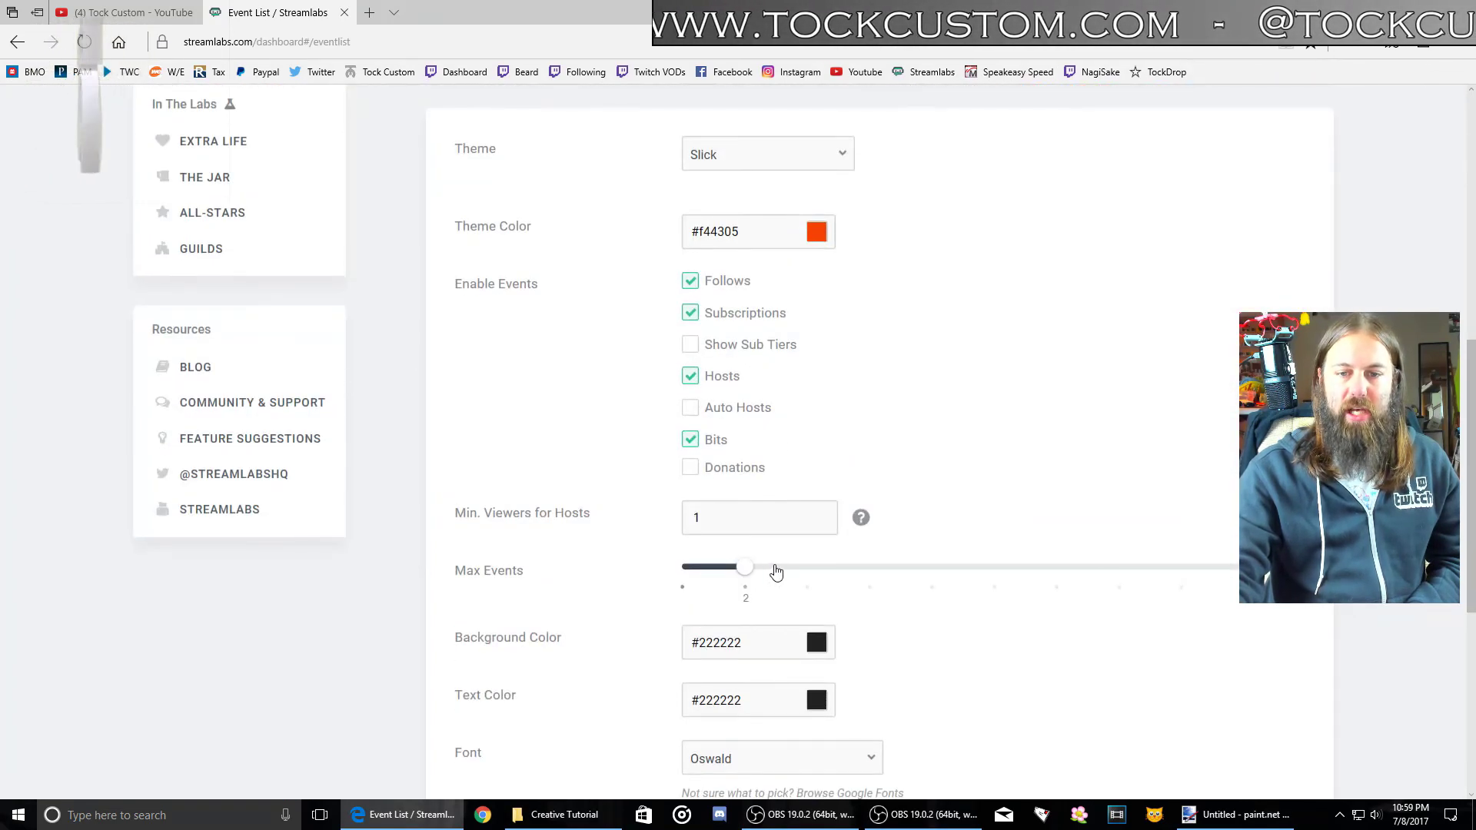
Set the Event List widget's maximum events to 3 and save its settings
{"action": "scroll", "coordinate": [964, 632], "scroll_direction": "up", "scroll_amount": 3}
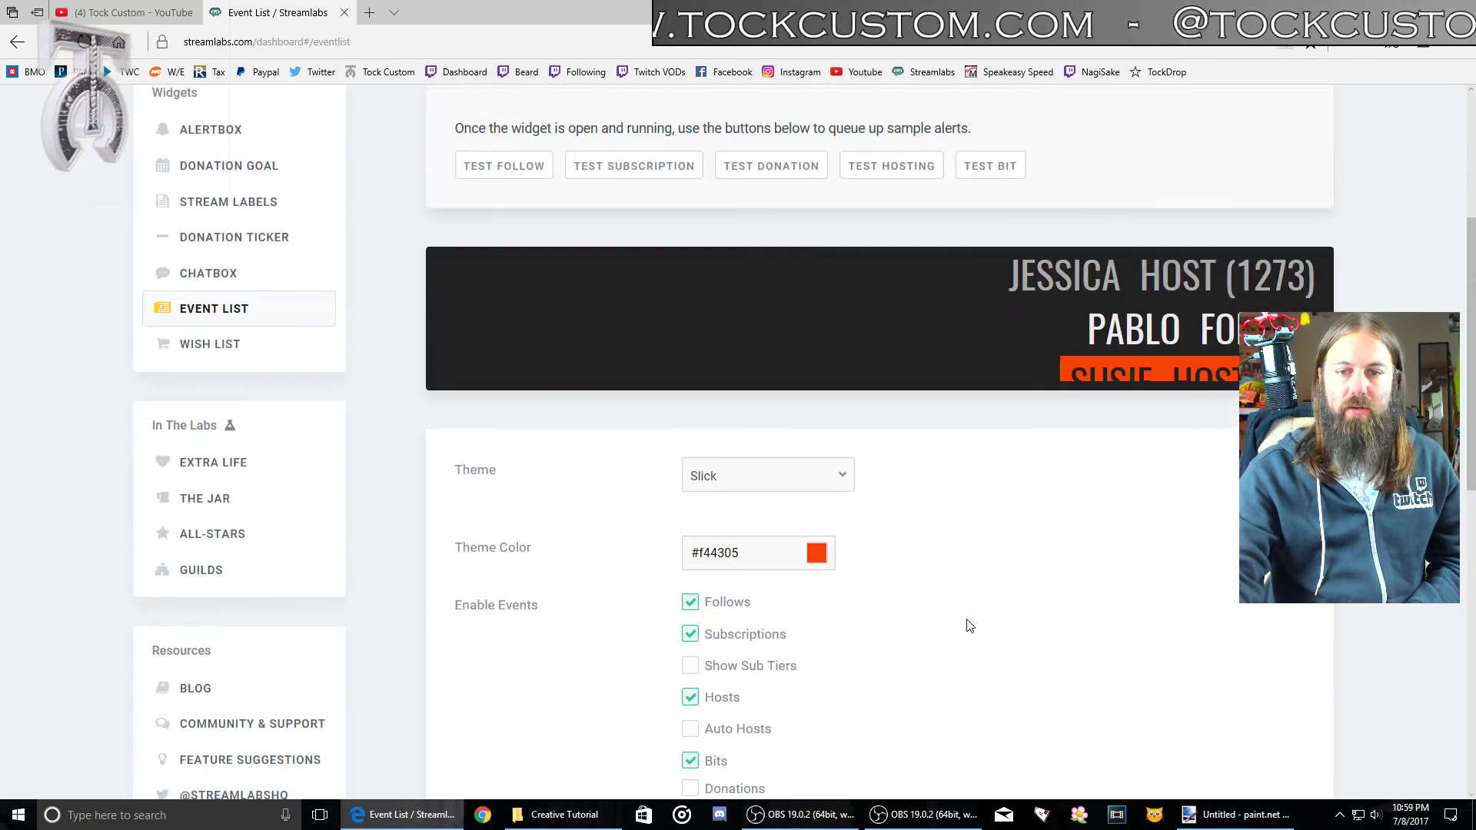
{"action": "scroll", "coordinate": [963, 629], "scroll_direction": "down", "scroll_amount": 6}
{"action": "scroll", "coordinate": [964, 630], "scroll_direction": "down", "scroll_amount": 2}
{"action": "left_click", "coordinate": [884, 713]}
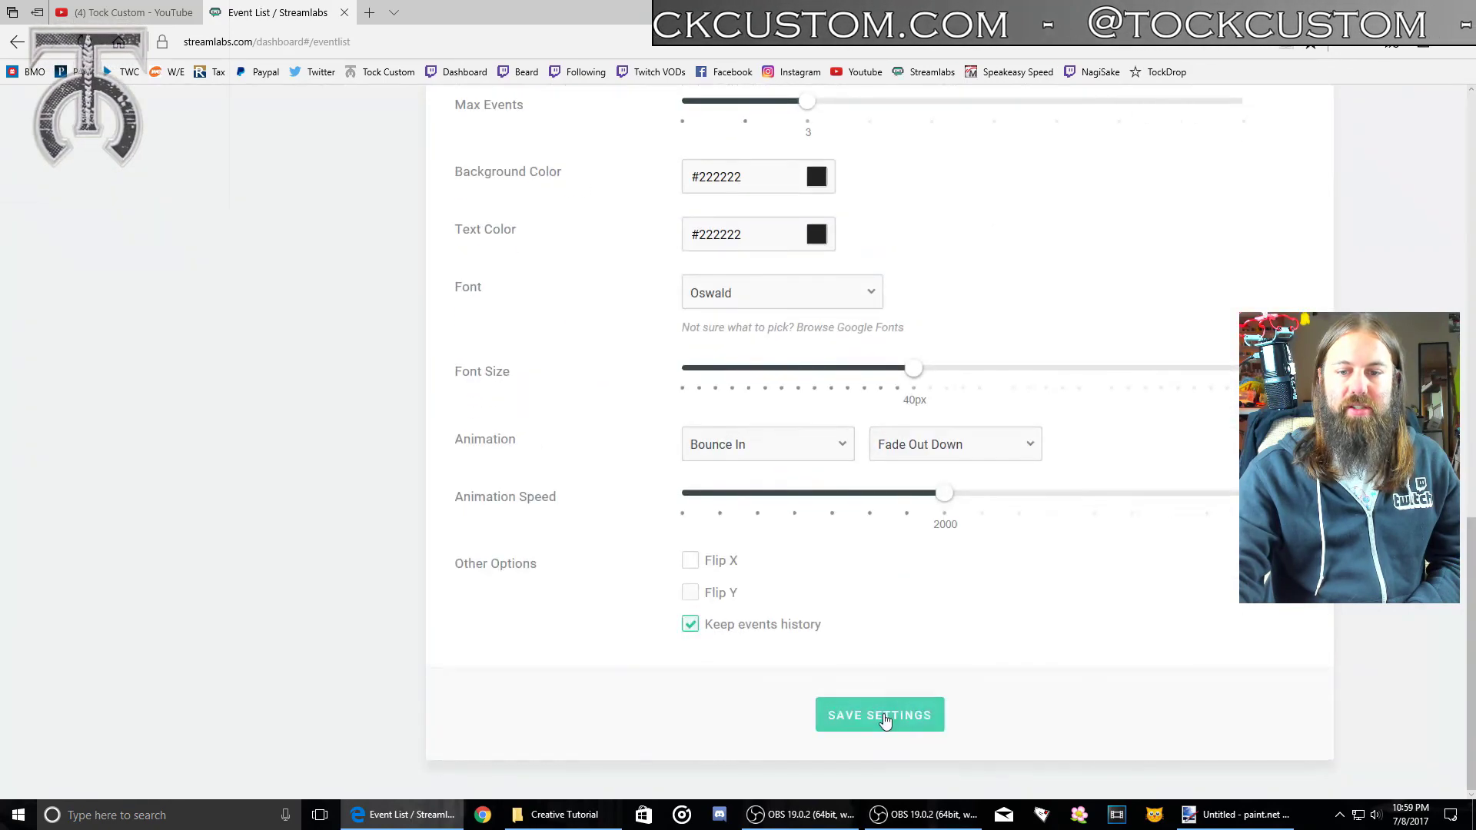
Reveal the Event List widget's private URL and copy it
{"action": "scroll", "coordinate": [997, 612], "scroll_direction": "up", "scroll_amount": 7}
{"action": "scroll", "coordinate": [993, 609], "scroll_direction": "up", "scroll_amount": 4}
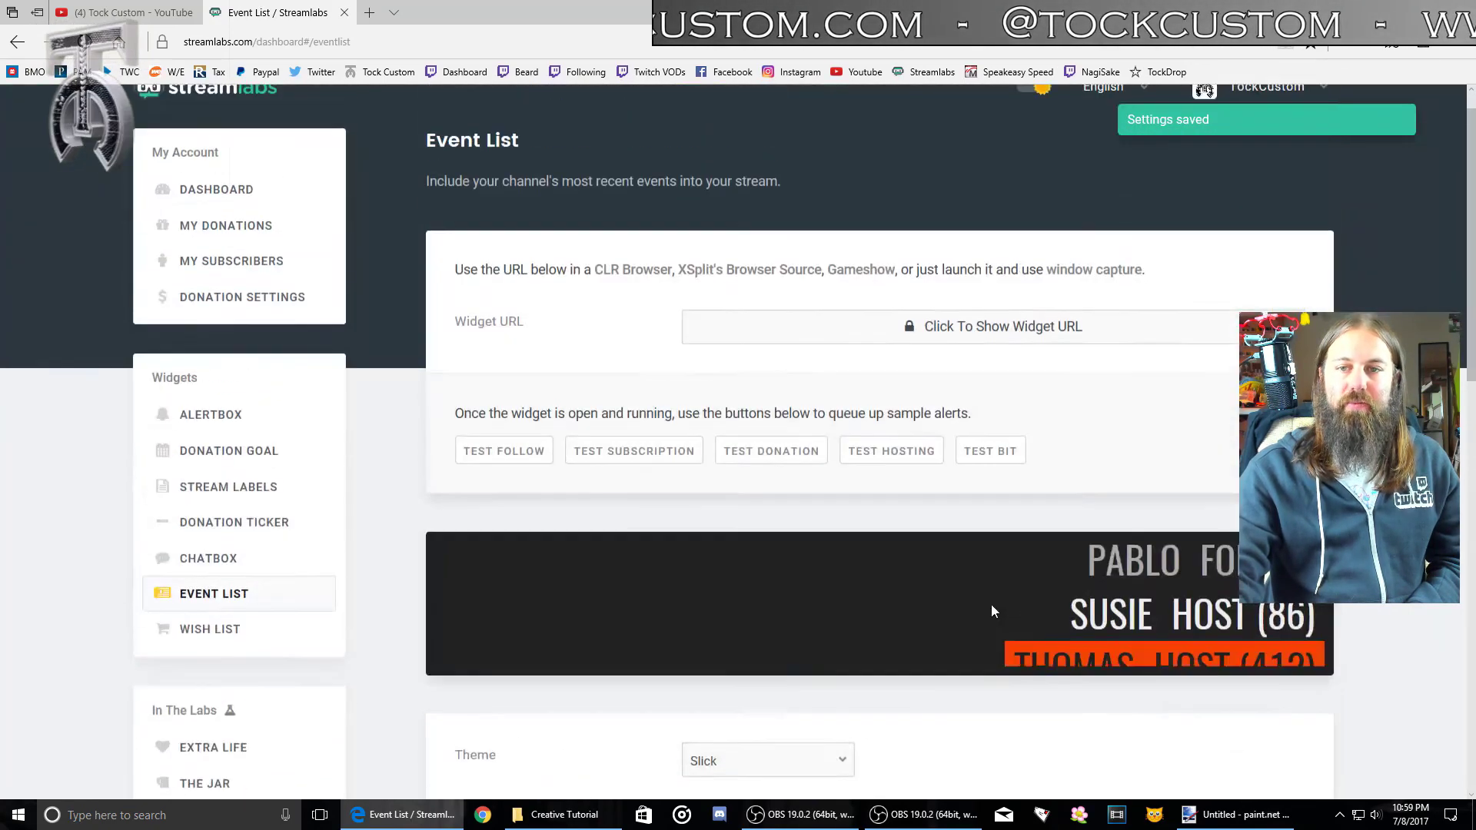
{"action": "left_click", "coordinate": [972, 329]}
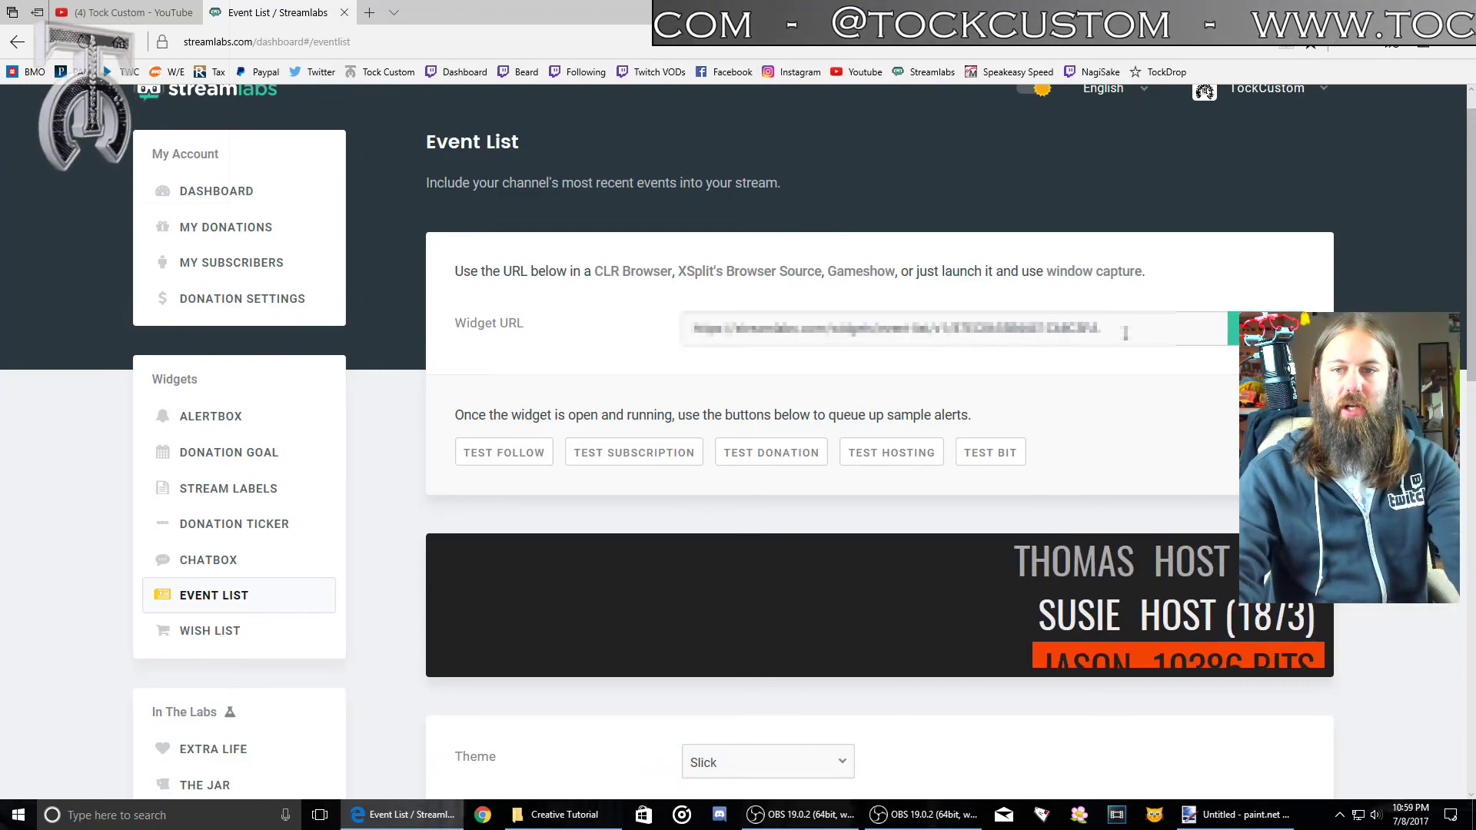
{"action": "left_click_drag", "start_coordinate": [1108, 326], "coordinate": [621, 321]}
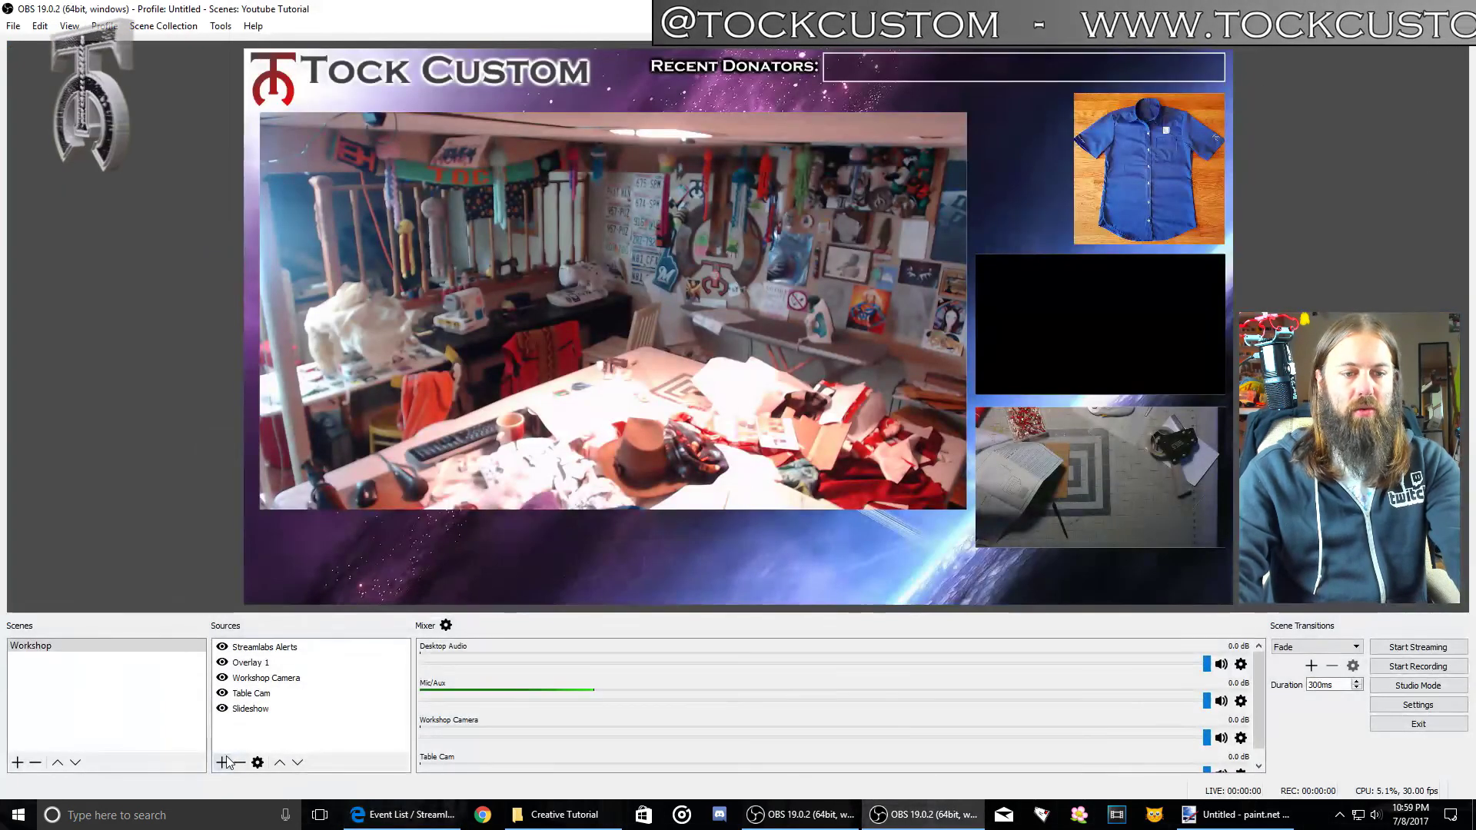
Switch to OBS and add a new BrowserSource named On Screen Events, replacing its default URL with the copied private Event List URL
{"action": "left_click", "coordinate": [219, 760]}
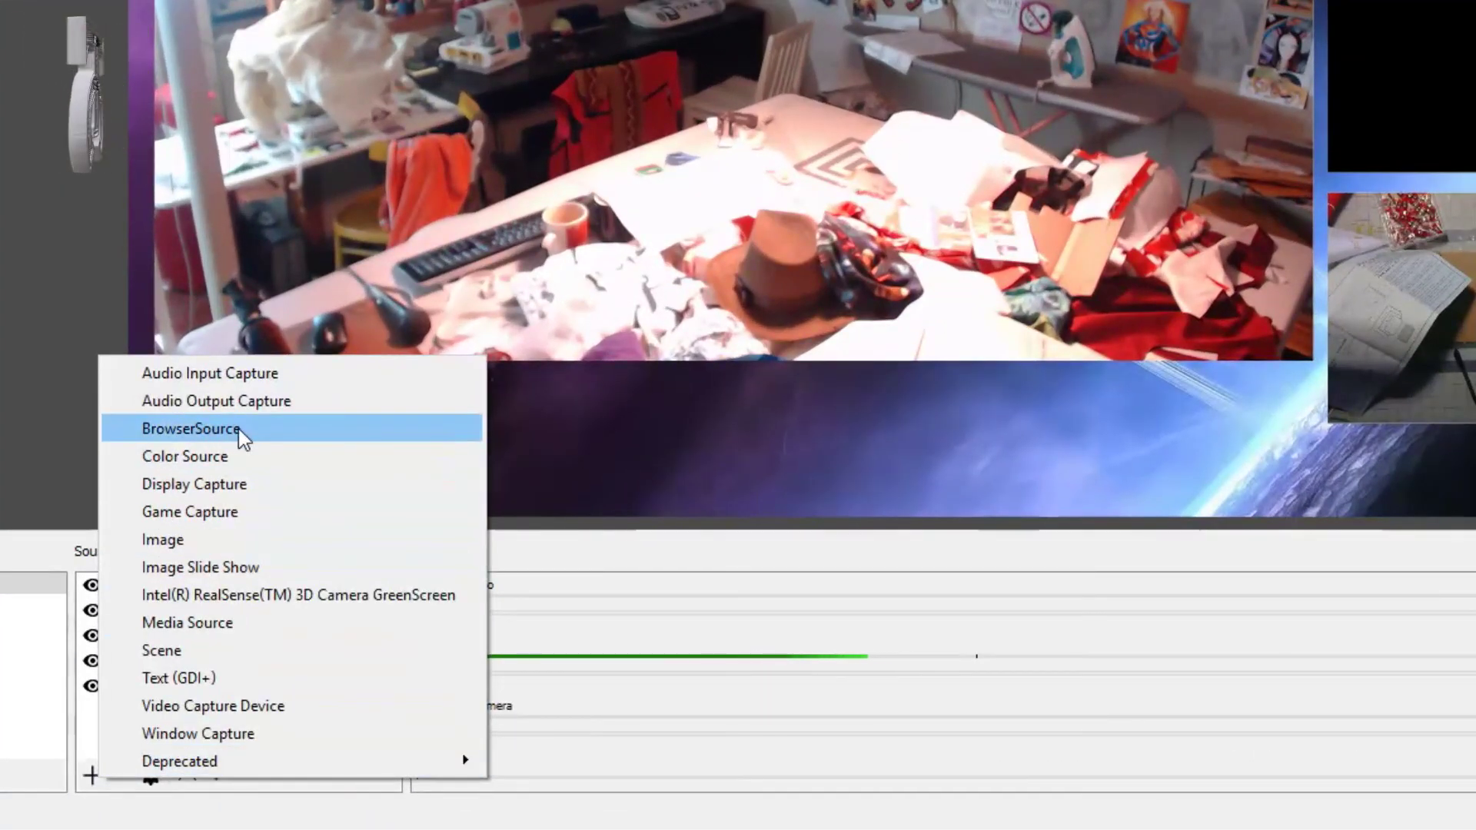
{"action": "left_click", "coordinate": [238, 427]}
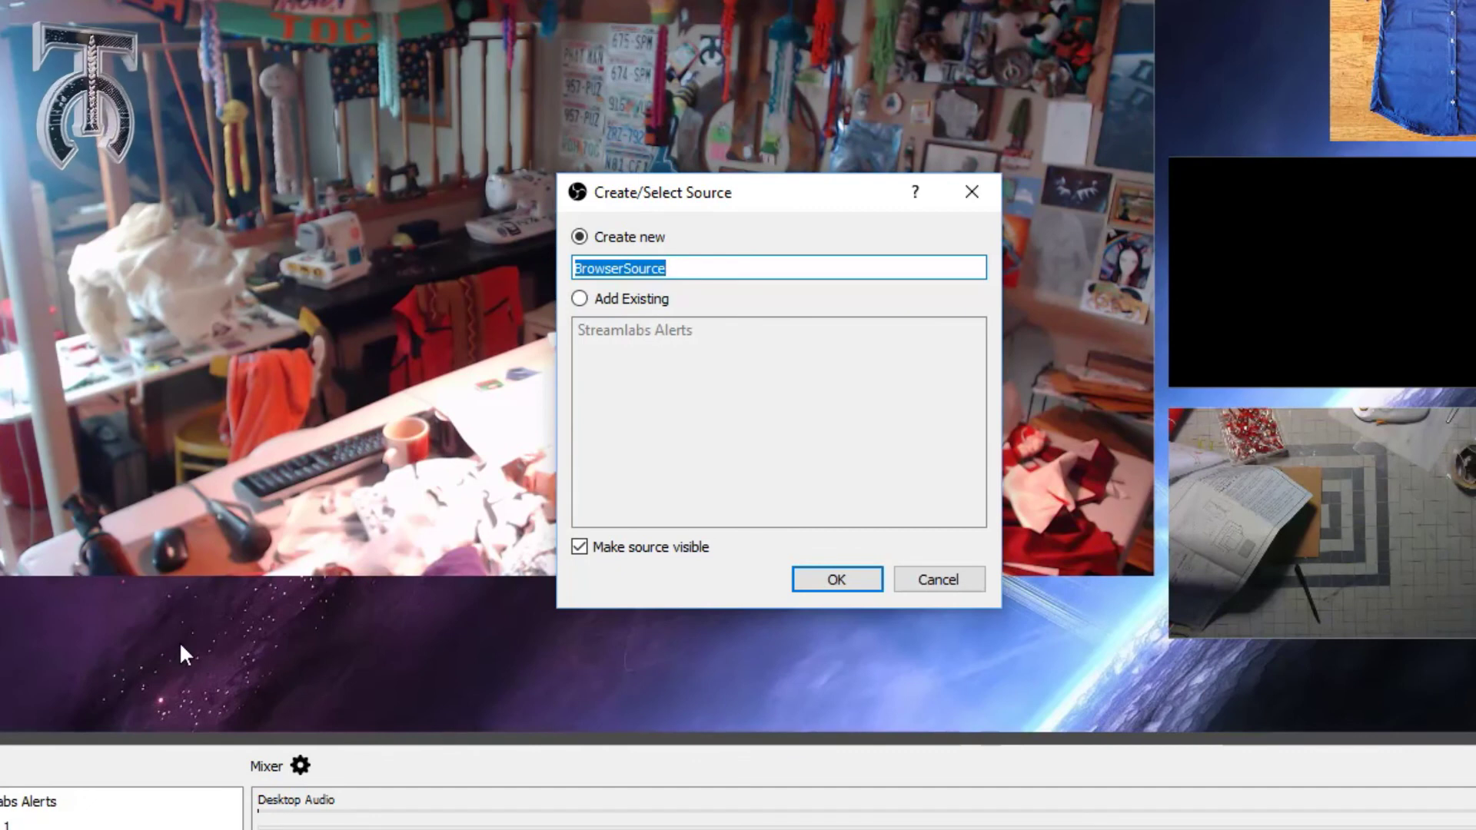
{"action": "type", "text": "On S"}
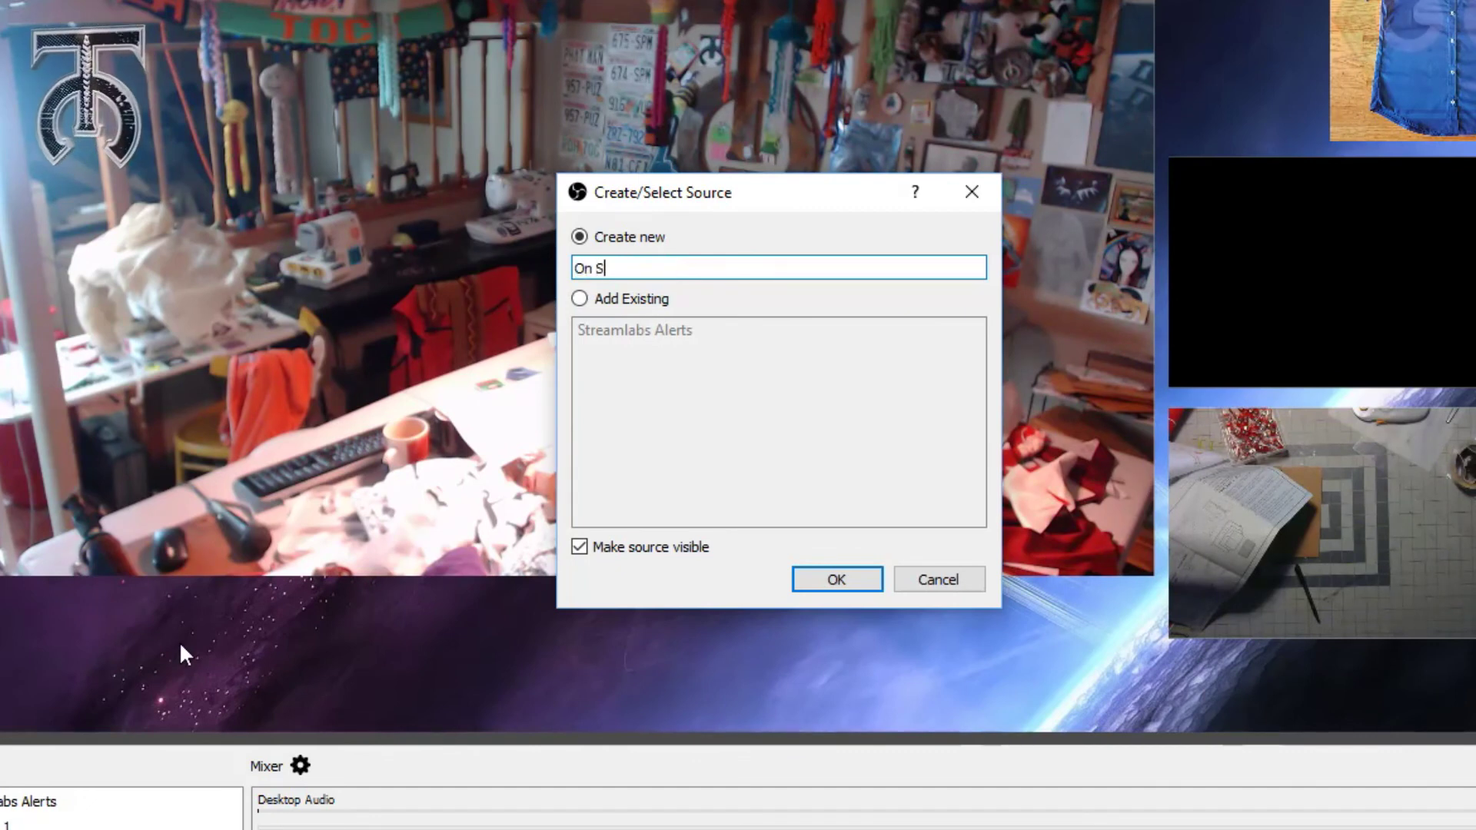
{"action": "type", "text": "creen Events"}
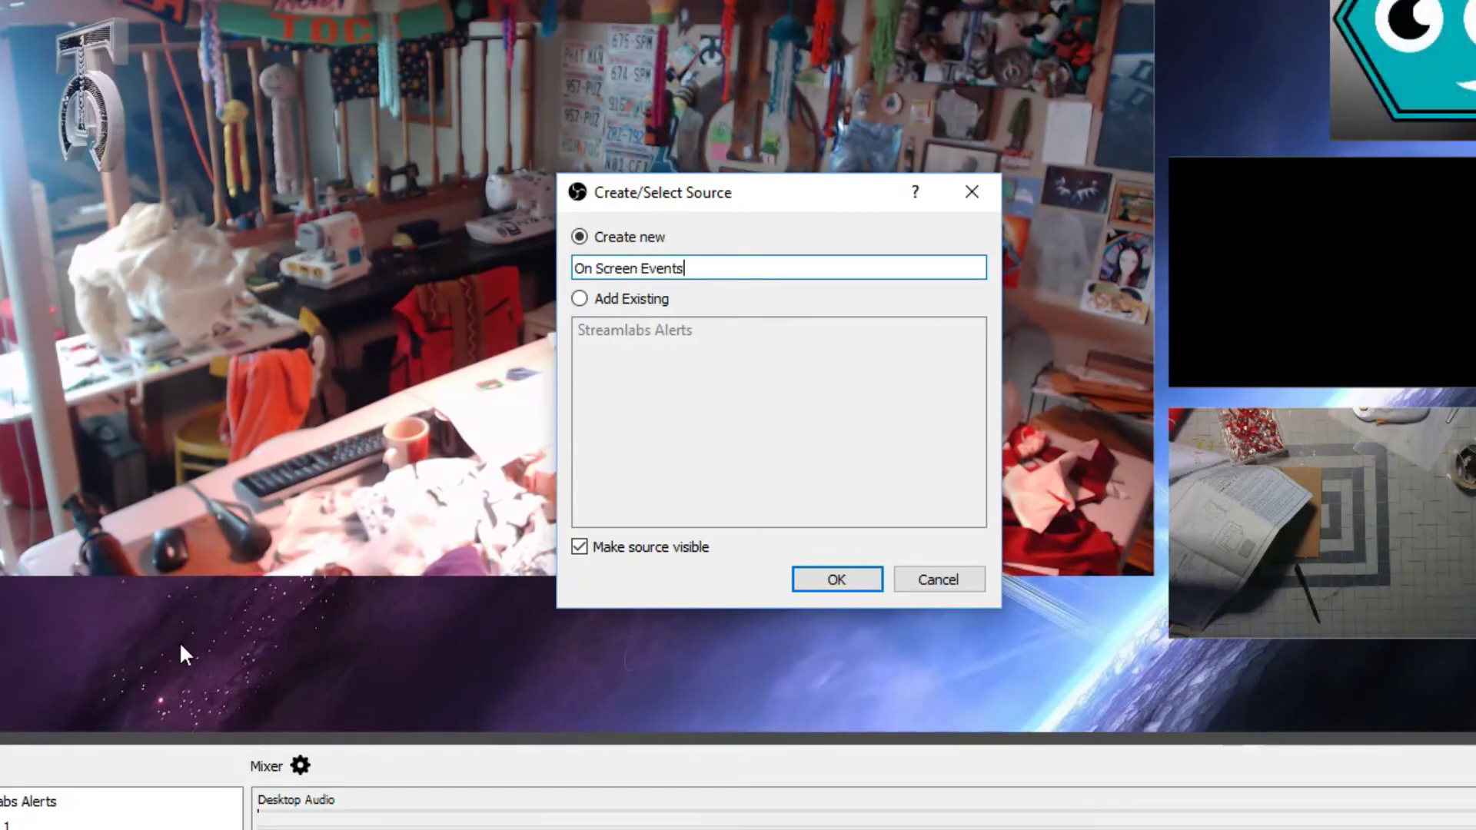
{"action": "left_click", "coordinate": [820, 566]}
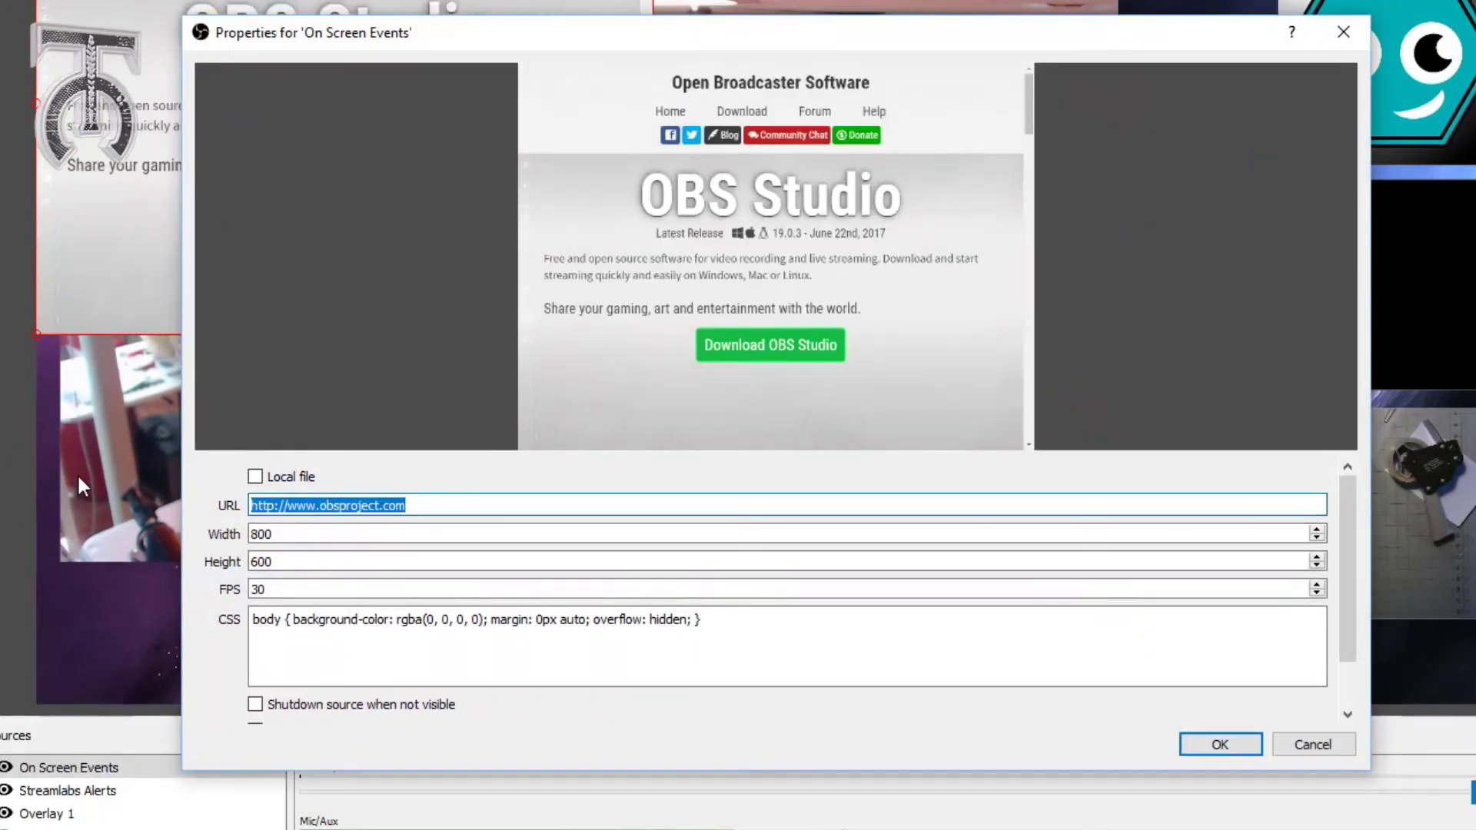
{"action": "key", "text": "ctrl+v"}
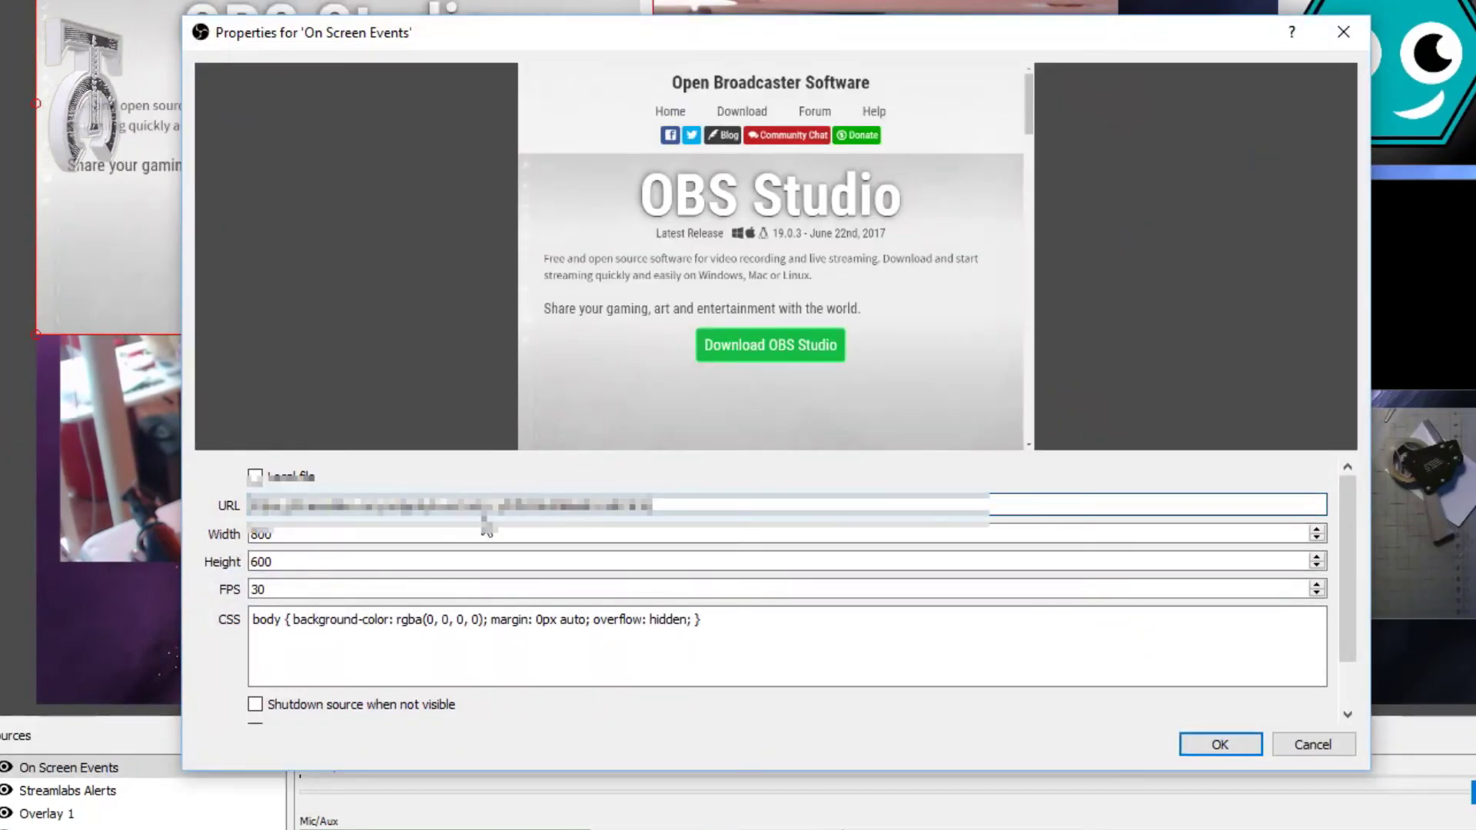
{"action": "left_click", "coordinate": [1221, 746]}
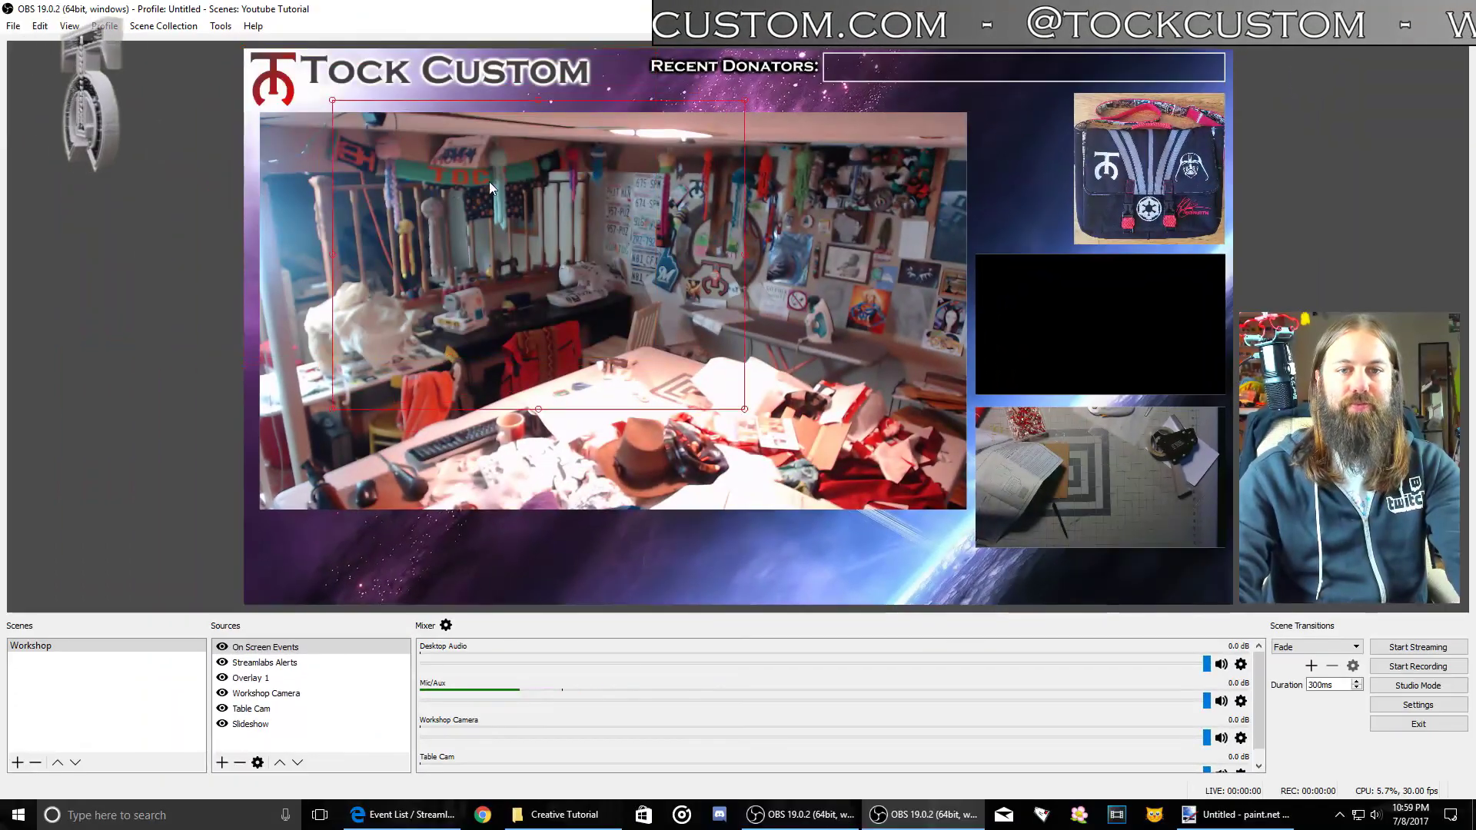
Move the On Screen Events source so its text sits beneath the workshop camera view near its right edge, and review its transform settings
{"action": "left_click_drag", "start_coordinate": [666, 267], "coordinate": [565, 375]}
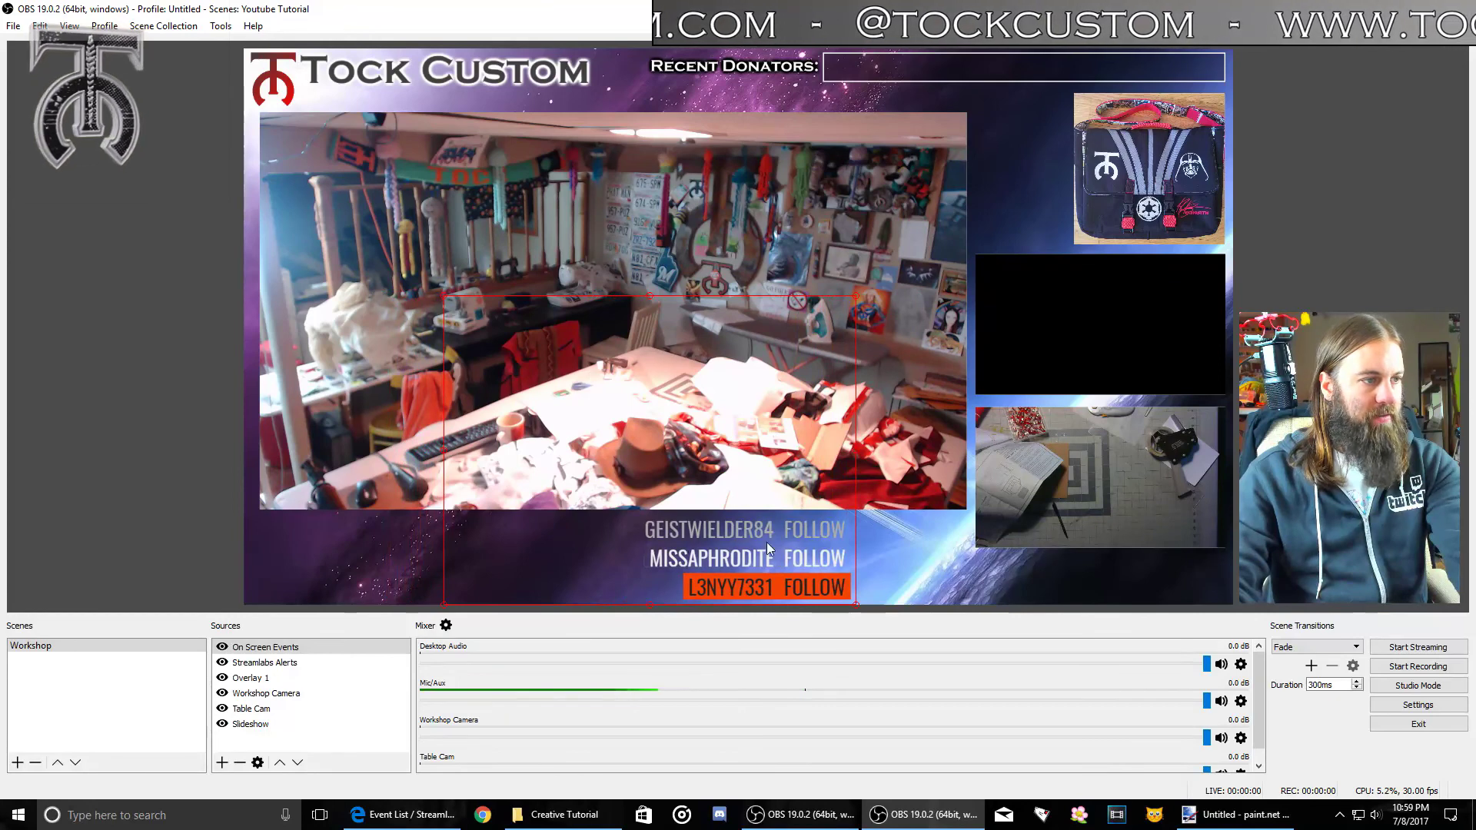
{"action": "left_click_drag", "start_coordinate": [734, 510], "coordinate": [810, 496]}
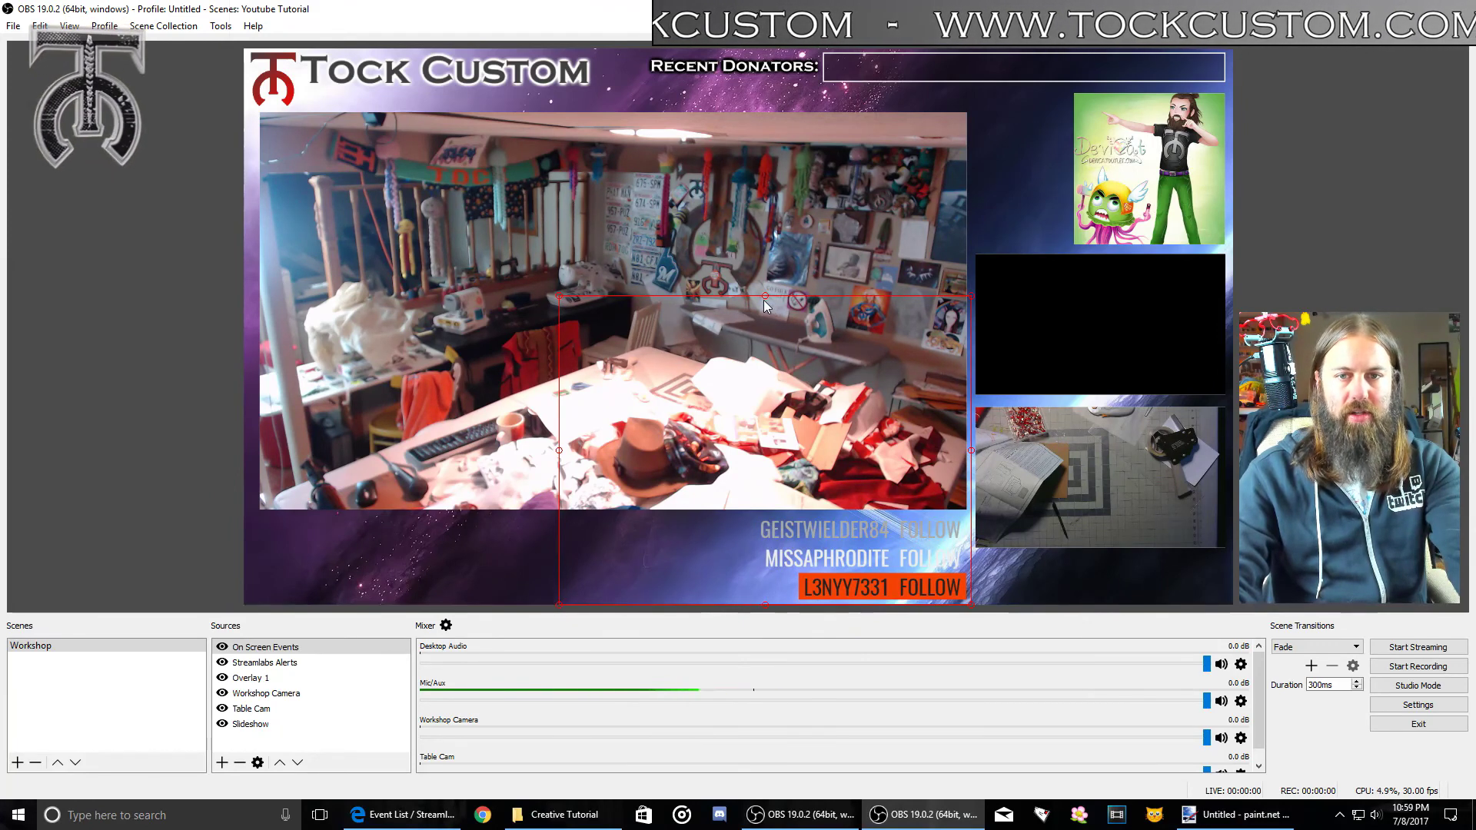
{"action": "right_click", "coordinate": [269, 654]}
{"action": "mouse_move", "coordinate": [407, 520]}
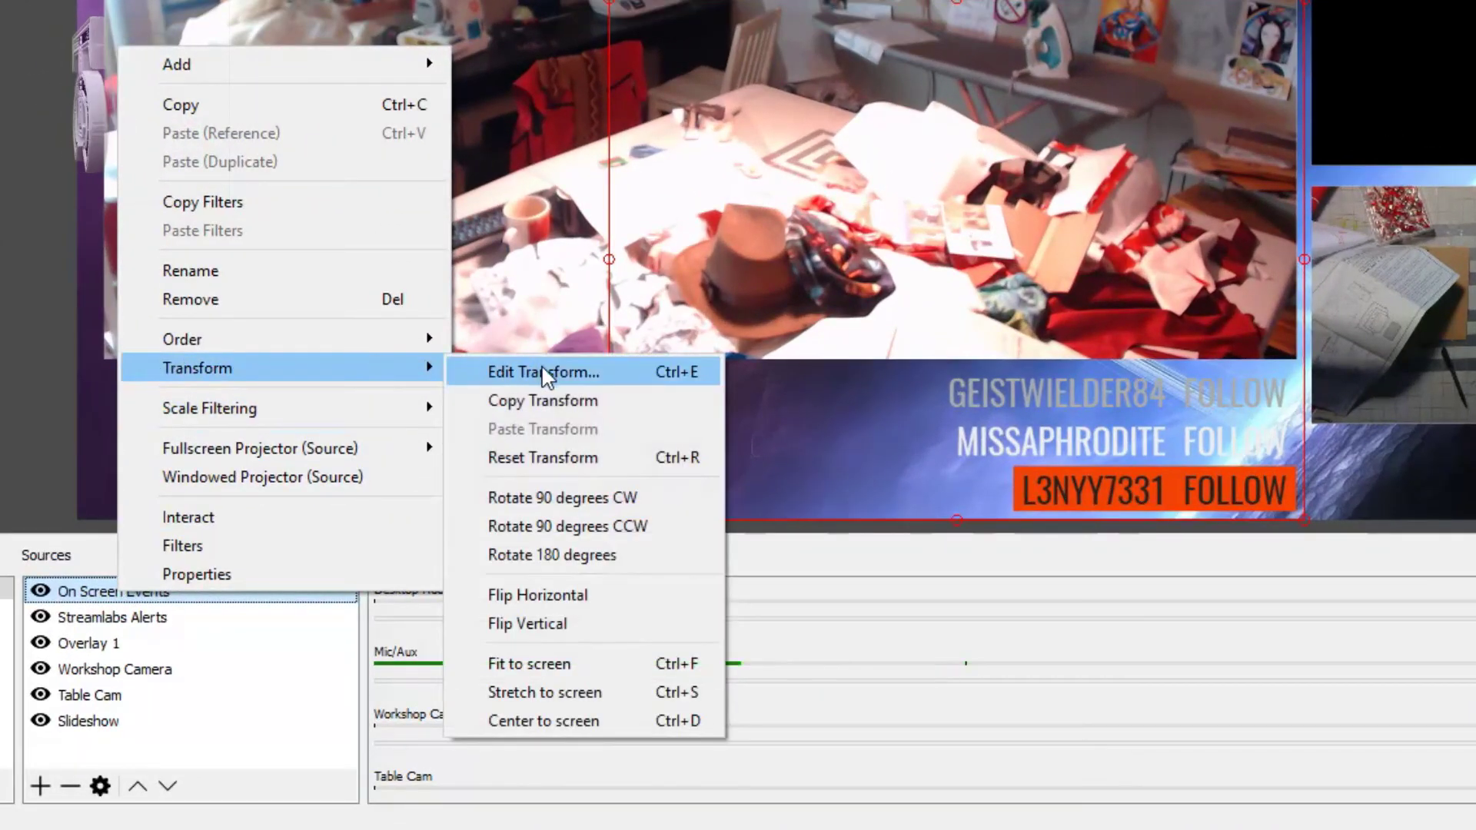
{"action": "left_click", "coordinate": [550, 374]}
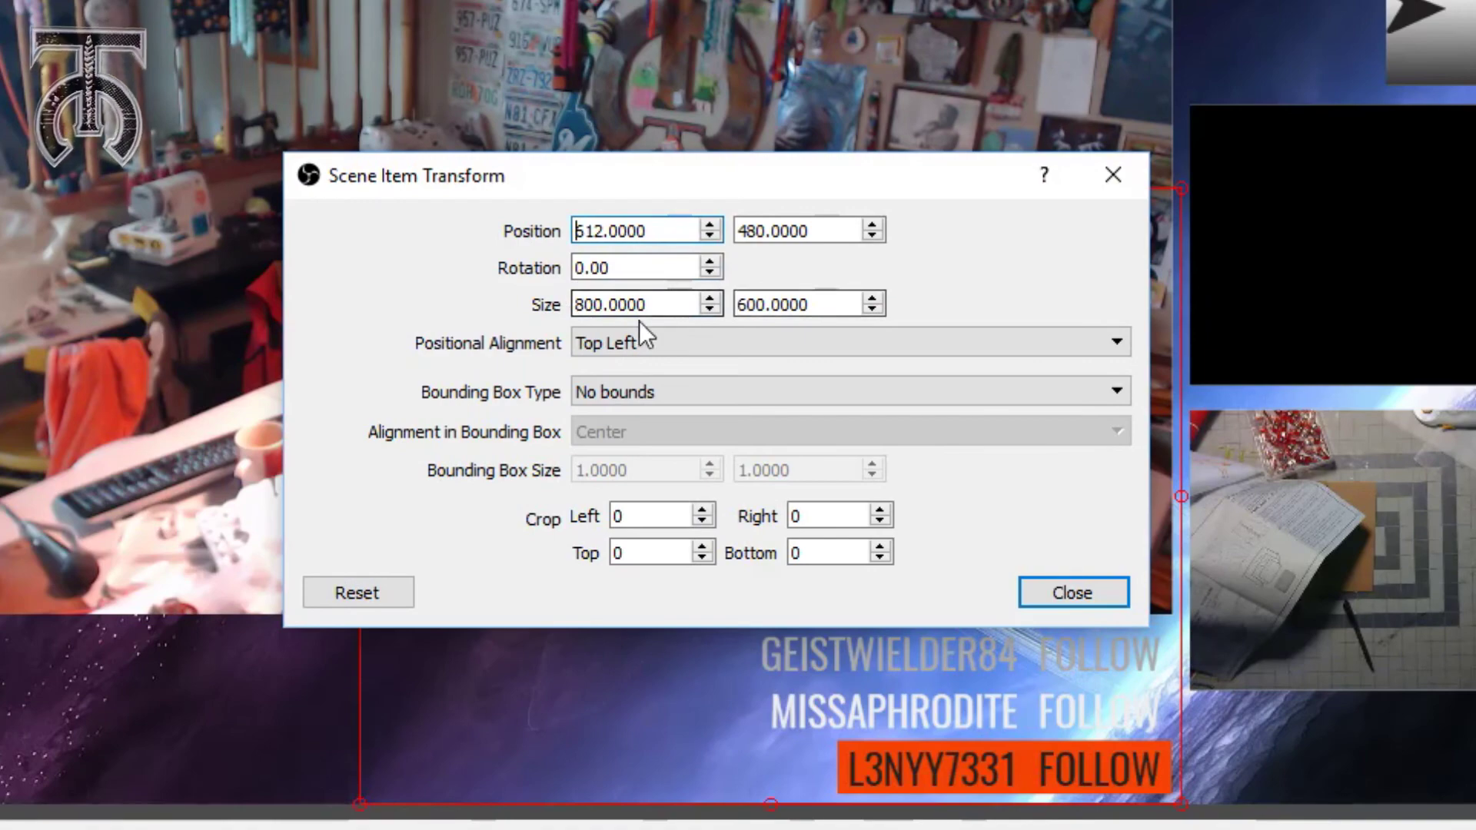
{"action": "left_click", "coordinate": [1073, 593]}
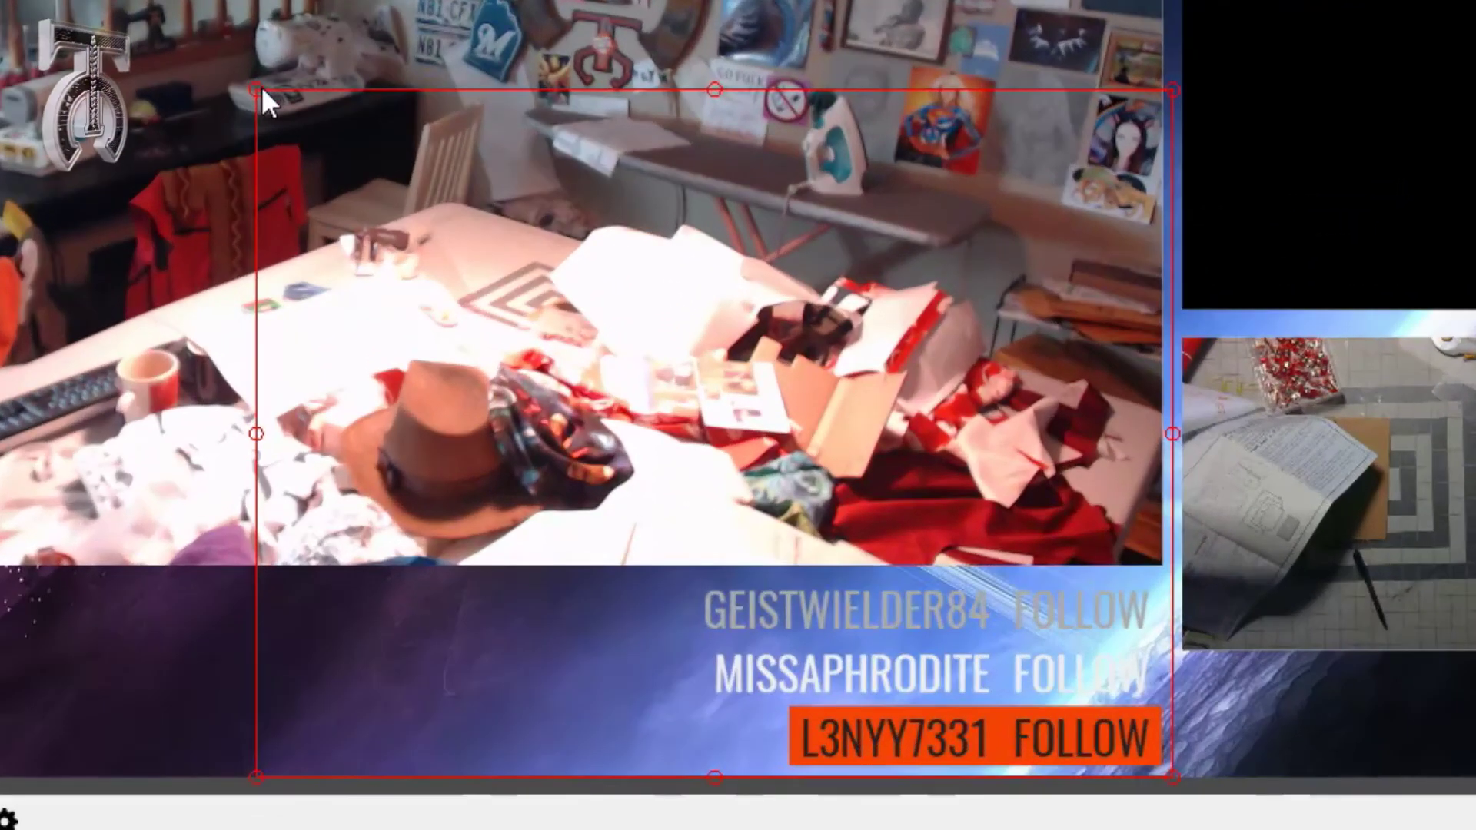
Crop the On Screen Events source from its top and left so only the event text area beneath the workshop camera view remains
{"action": "left_click_drag", "start_coordinate": [275, 133], "coordinate": [446, 369]}
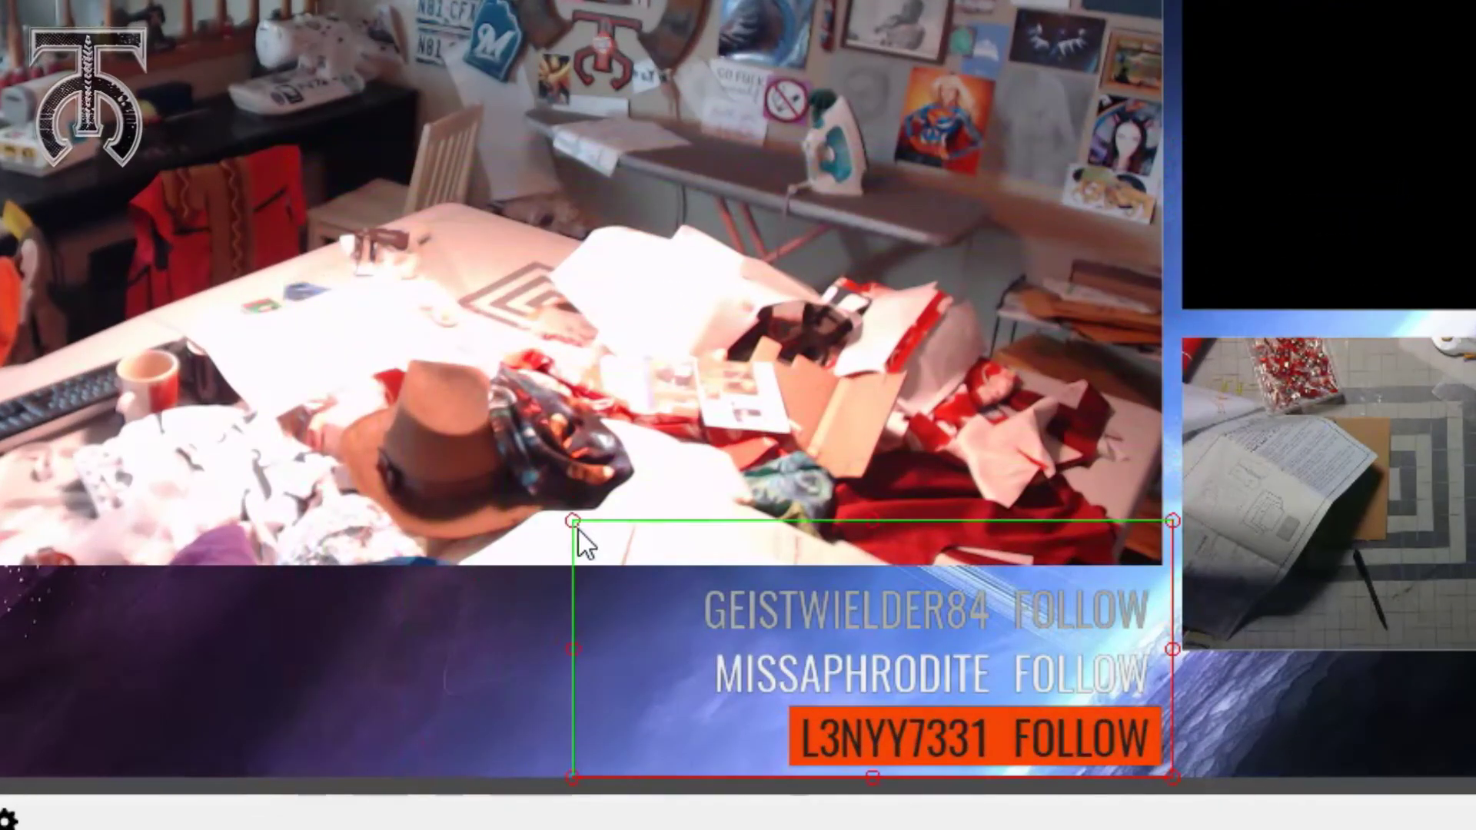
{"action": "left_click_drag", "start_coordinate": [600, 569], "coordinate": [552, 567]}
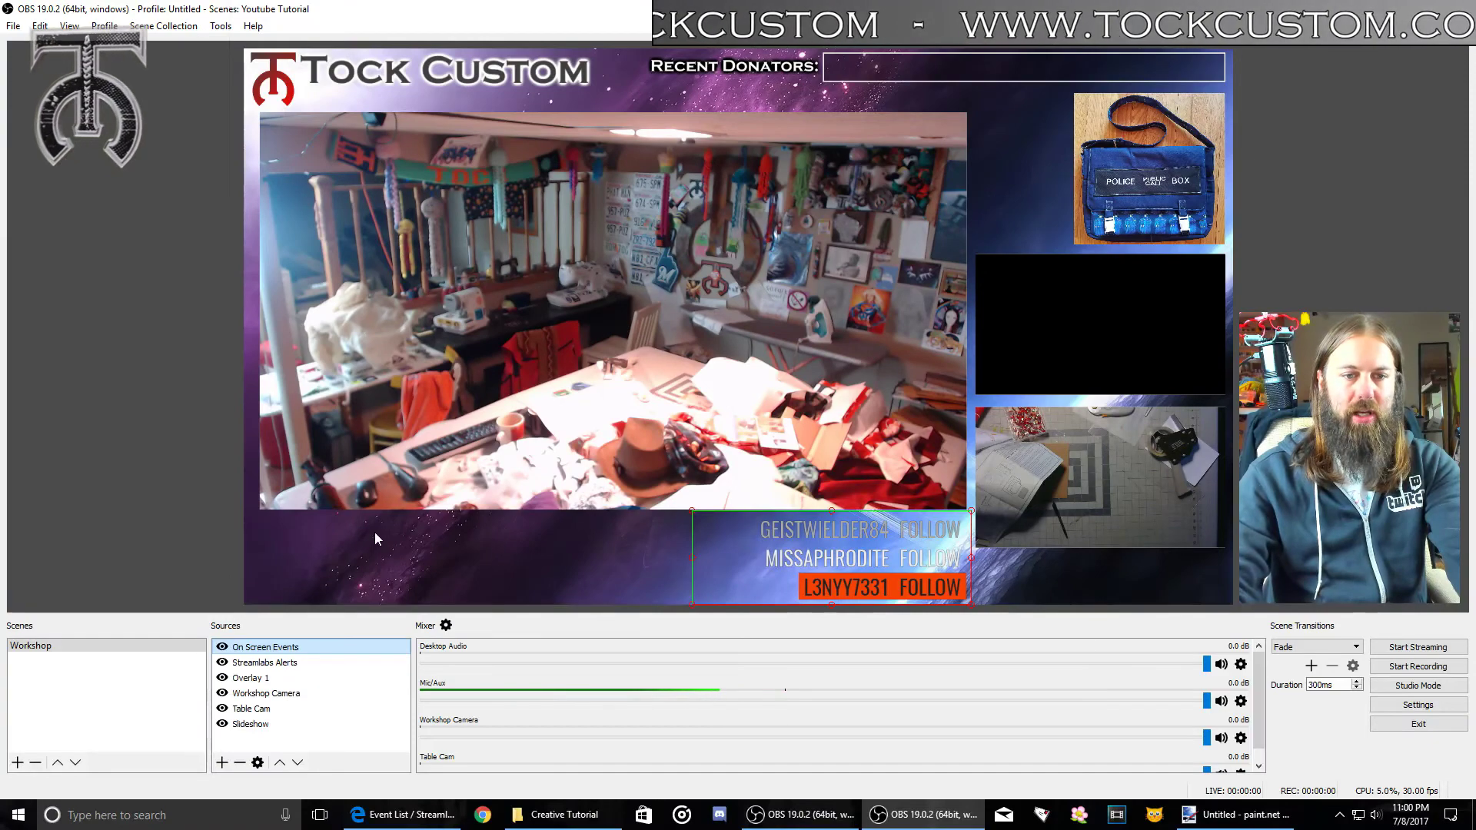
{"action": "right_click", "coordinate": [376, 536]}
{"action": "left_click", "coordinate": [446, 166]}
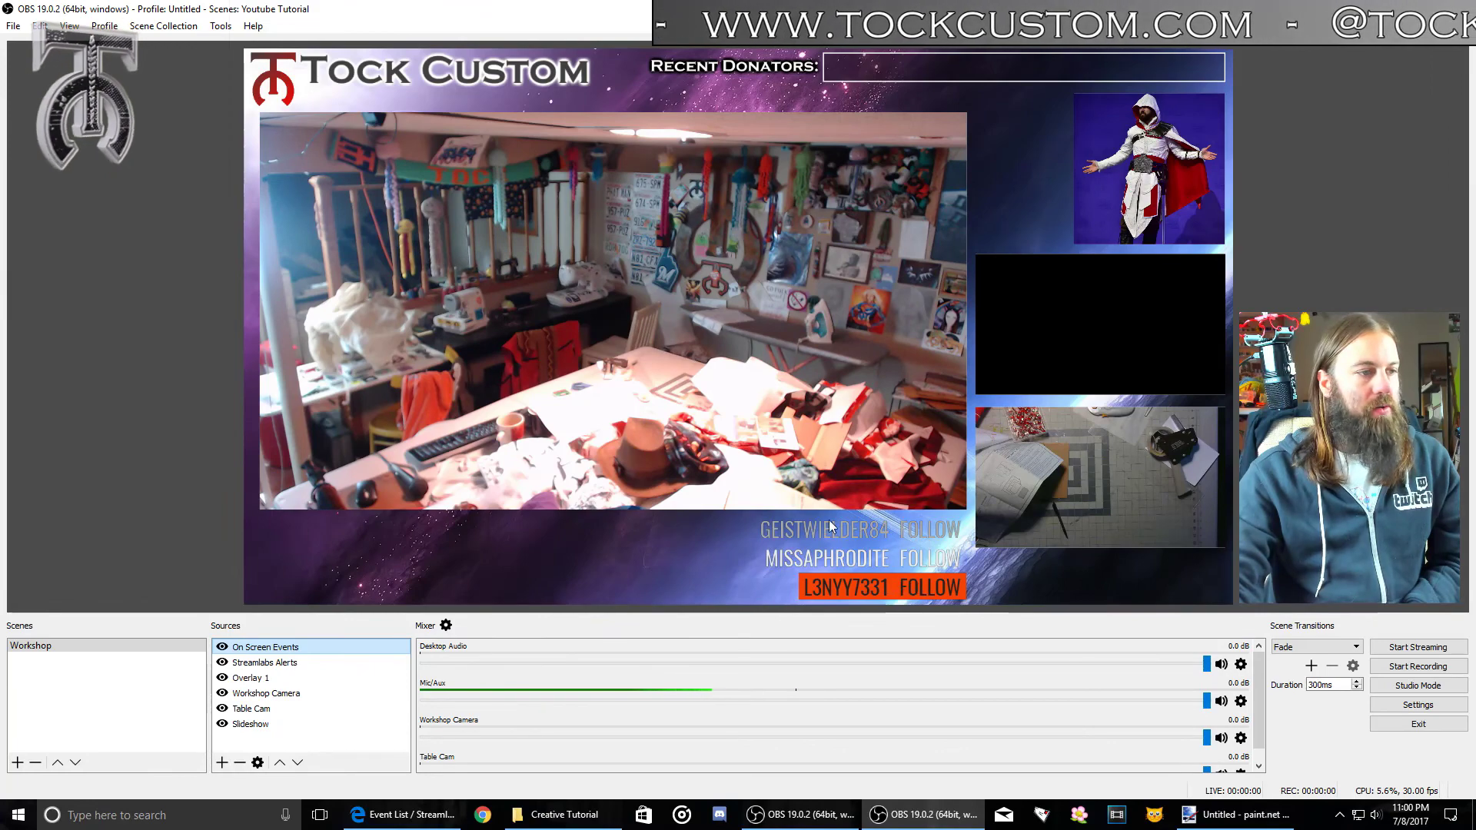
Switch to Microsoft Edge, then reveal and copy the Donation Ticker widget's private URL
{"action": "left_click", "coordinate": [403, 815]}
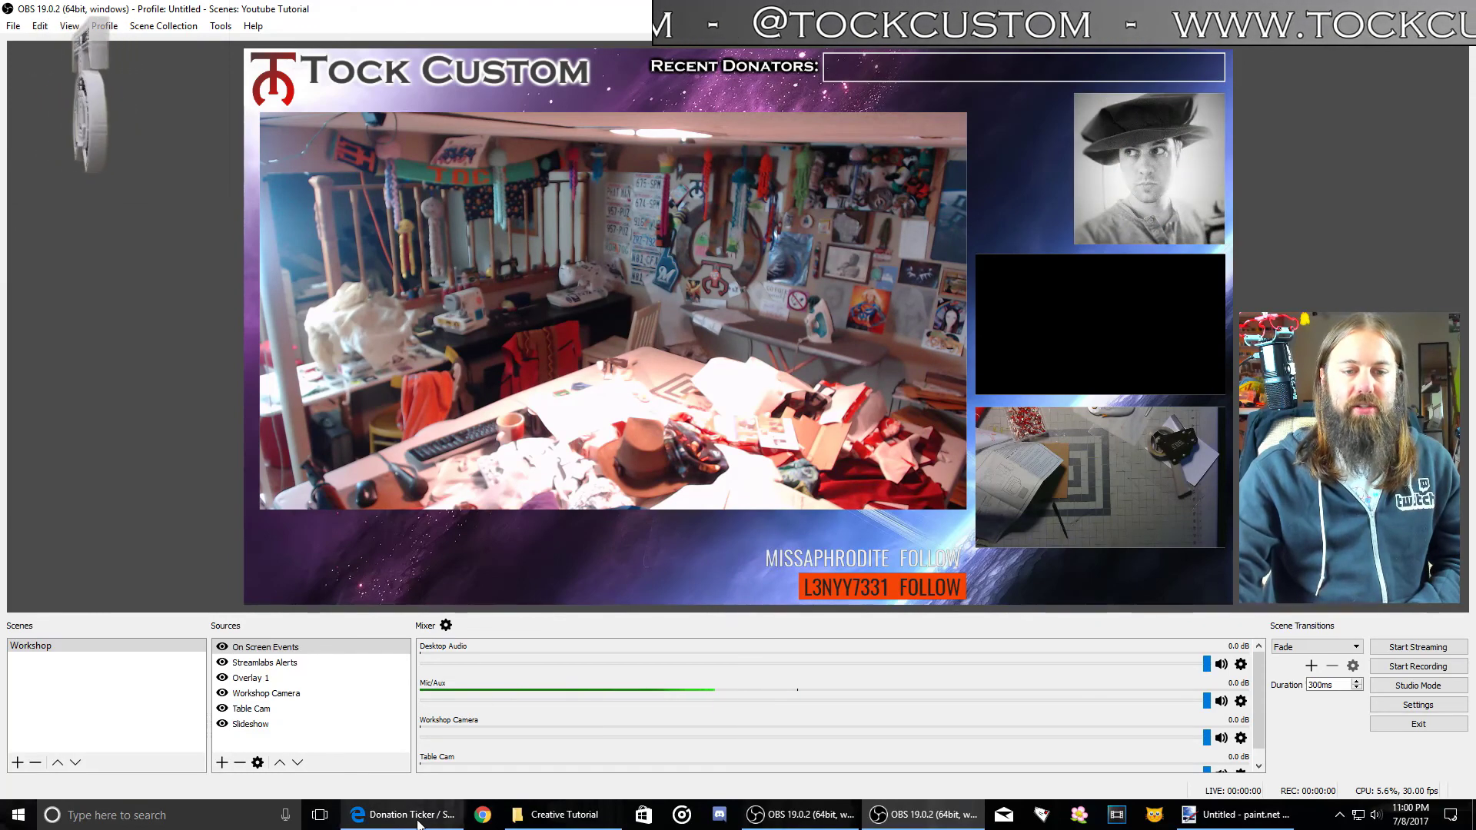
{"action": "left_click", "coordinate": [441, 804]}
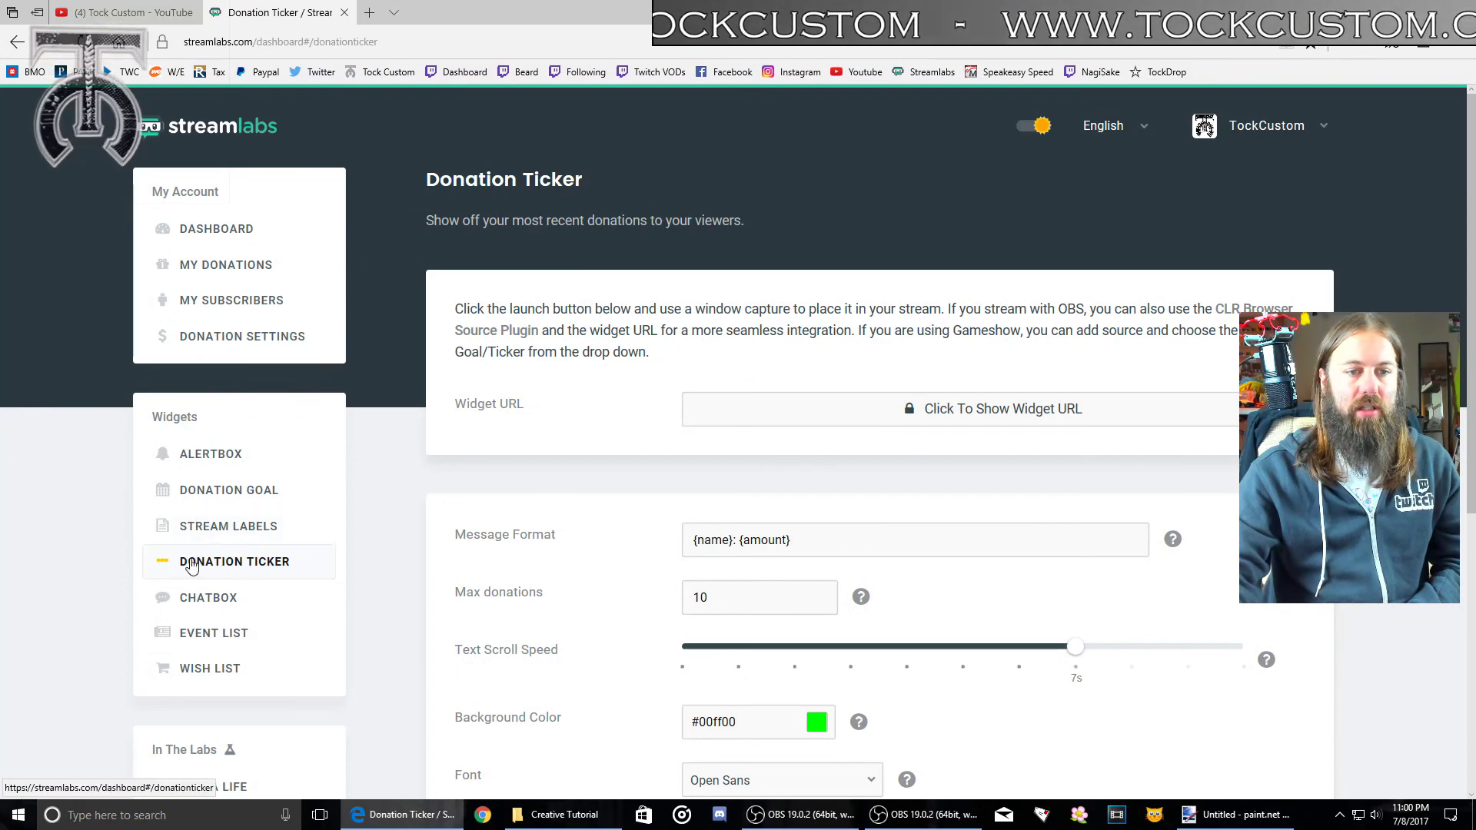
{"action": "scroll", "coordinate": [276, 567], "scroll_direction": "down", "scroll_amount": 1}
{"action": "scroll", "coordinate": [765, 308], "scroll_direction": "down", "scroll_amount": 1}
{"action": "scroll", "coordinate": [940, 260], "scroll_direction": "up", "scroll_amount": 1}
{"action": "left_click", "coordinate": [884, 301]}
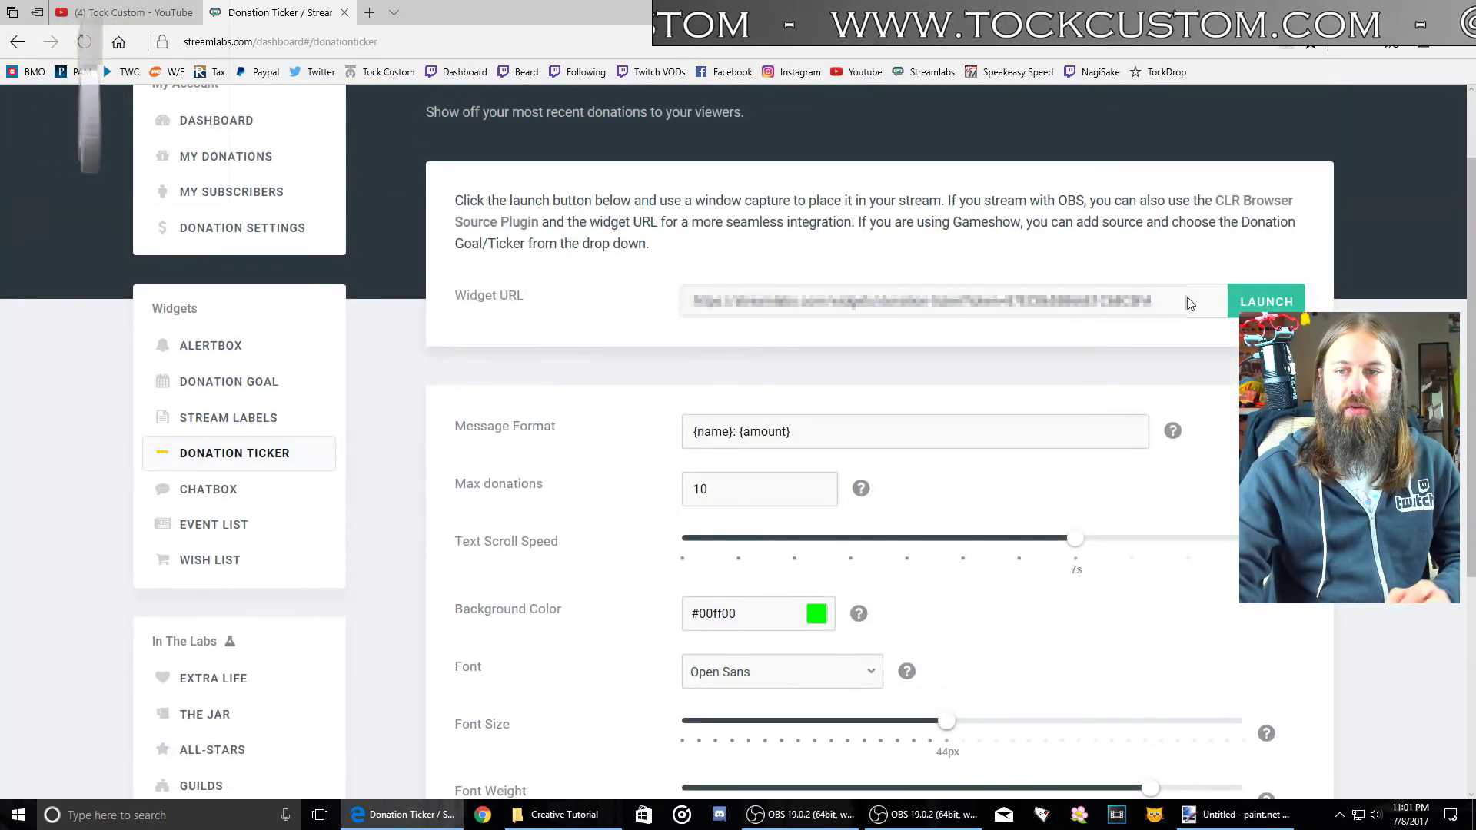
{"action": "left_click_drag", "start_coordinate": [1151, 301], "coordinate": [570, 298]}
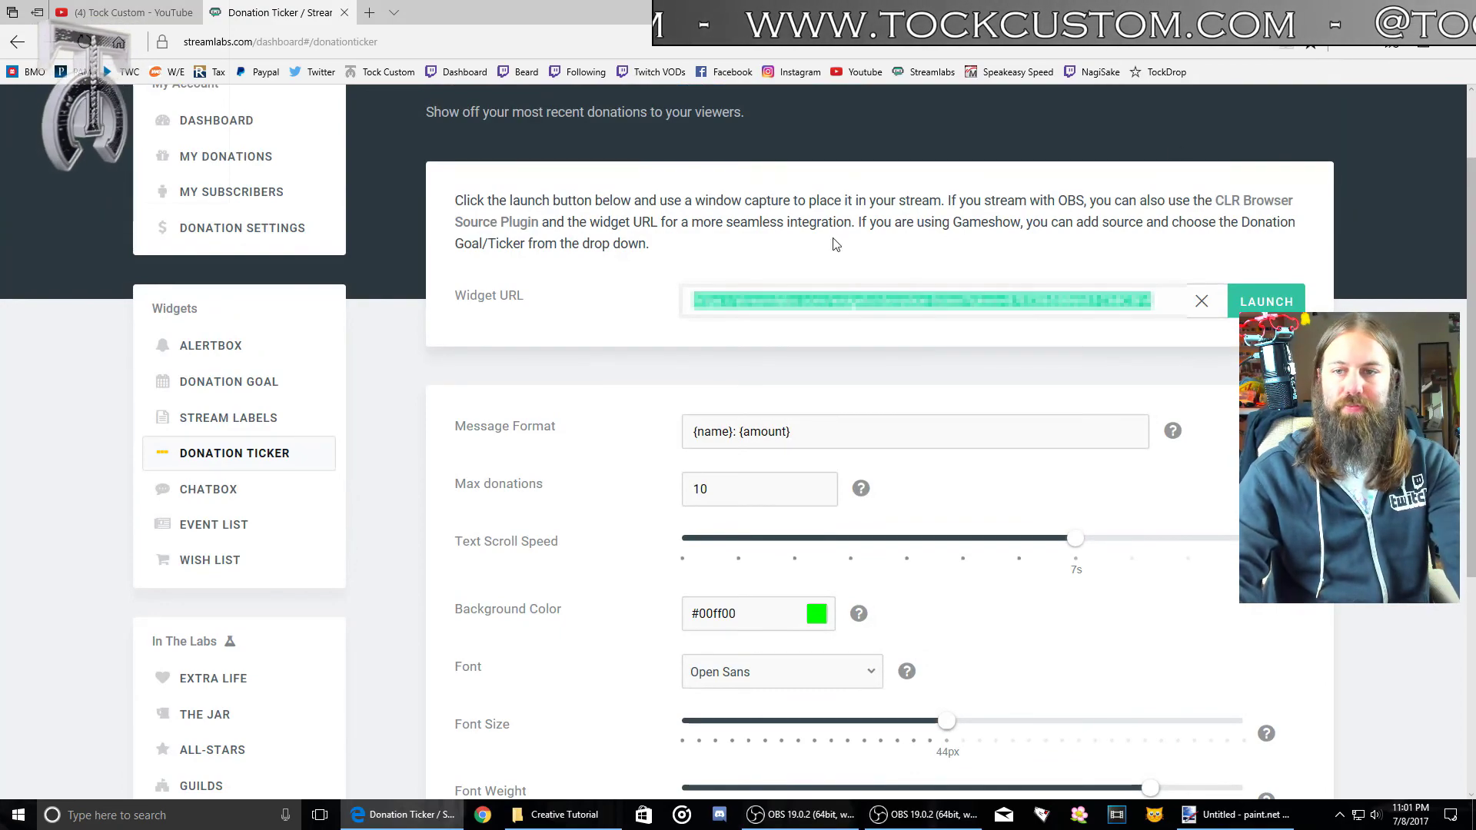
Switch back to OBS and add a new BrowserSource named Donators that uses the copied private Donation Ticker URL
{"action": "key", "text": "alt+Tab"}
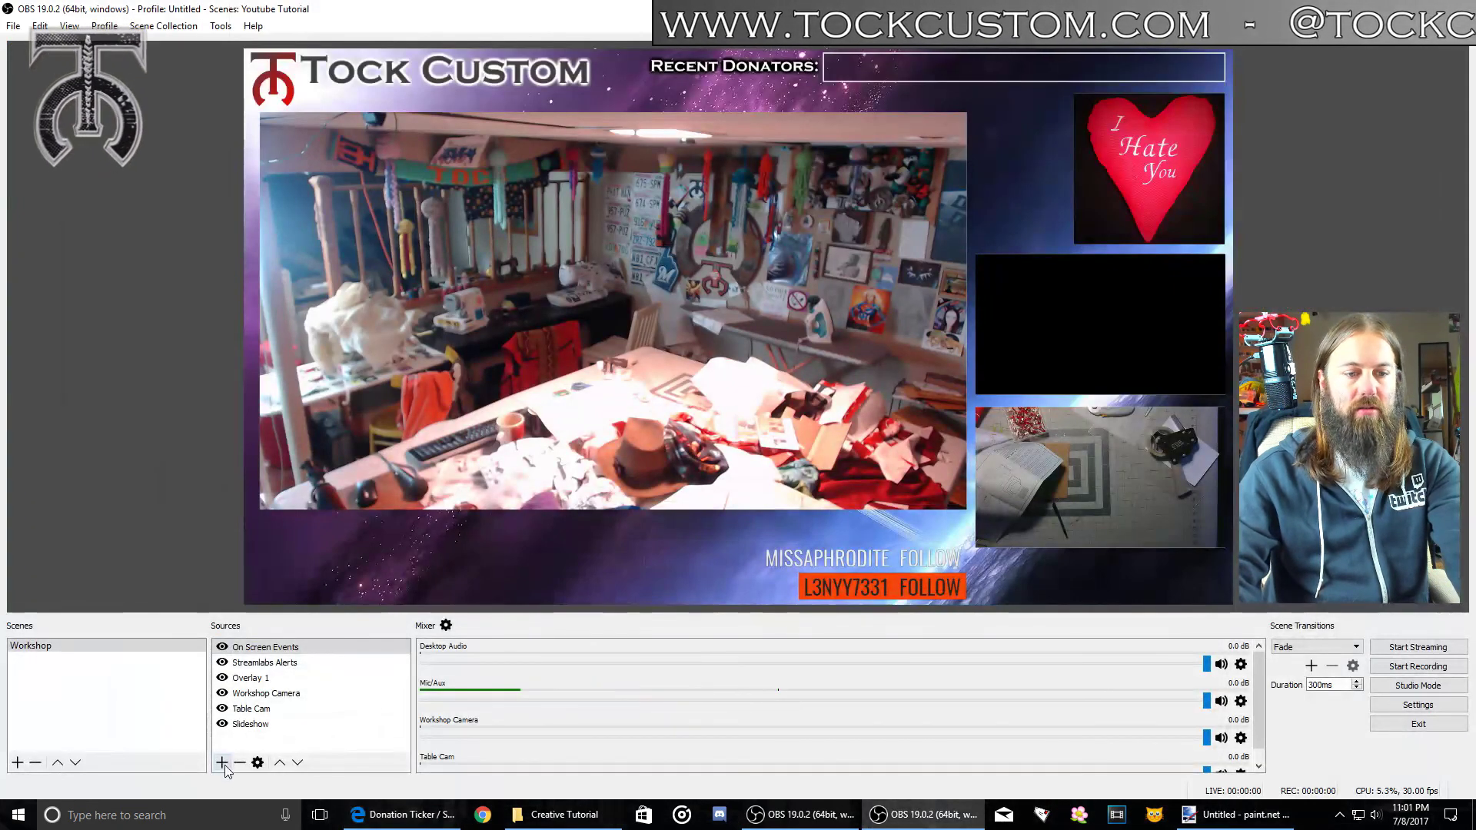
{"action": "left_click", "coordinate": [223, 762]}
{"action": "left_click", "coordinate": [311, 511]}
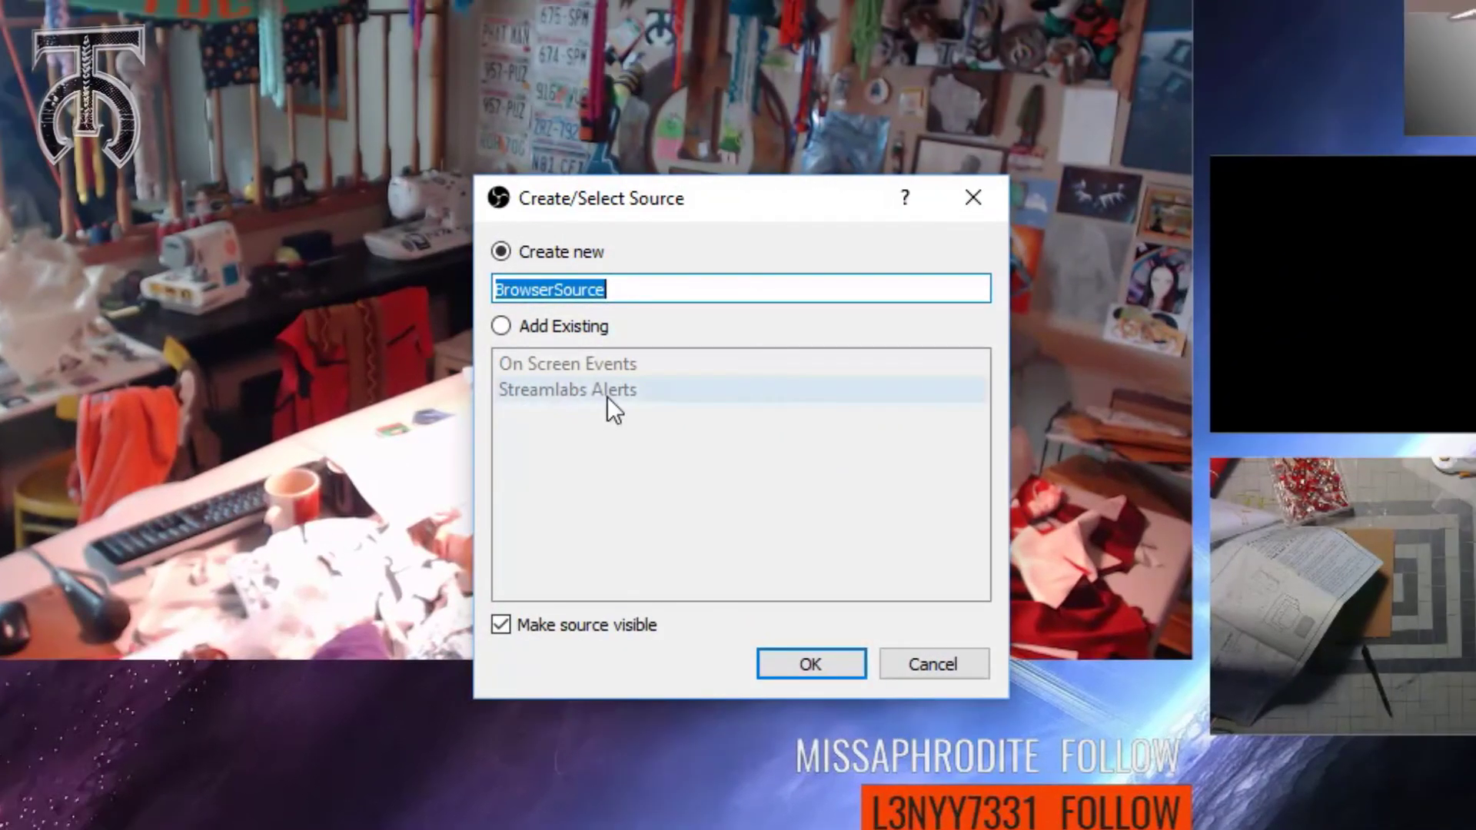
{"action": "type", "text": "Donator"}
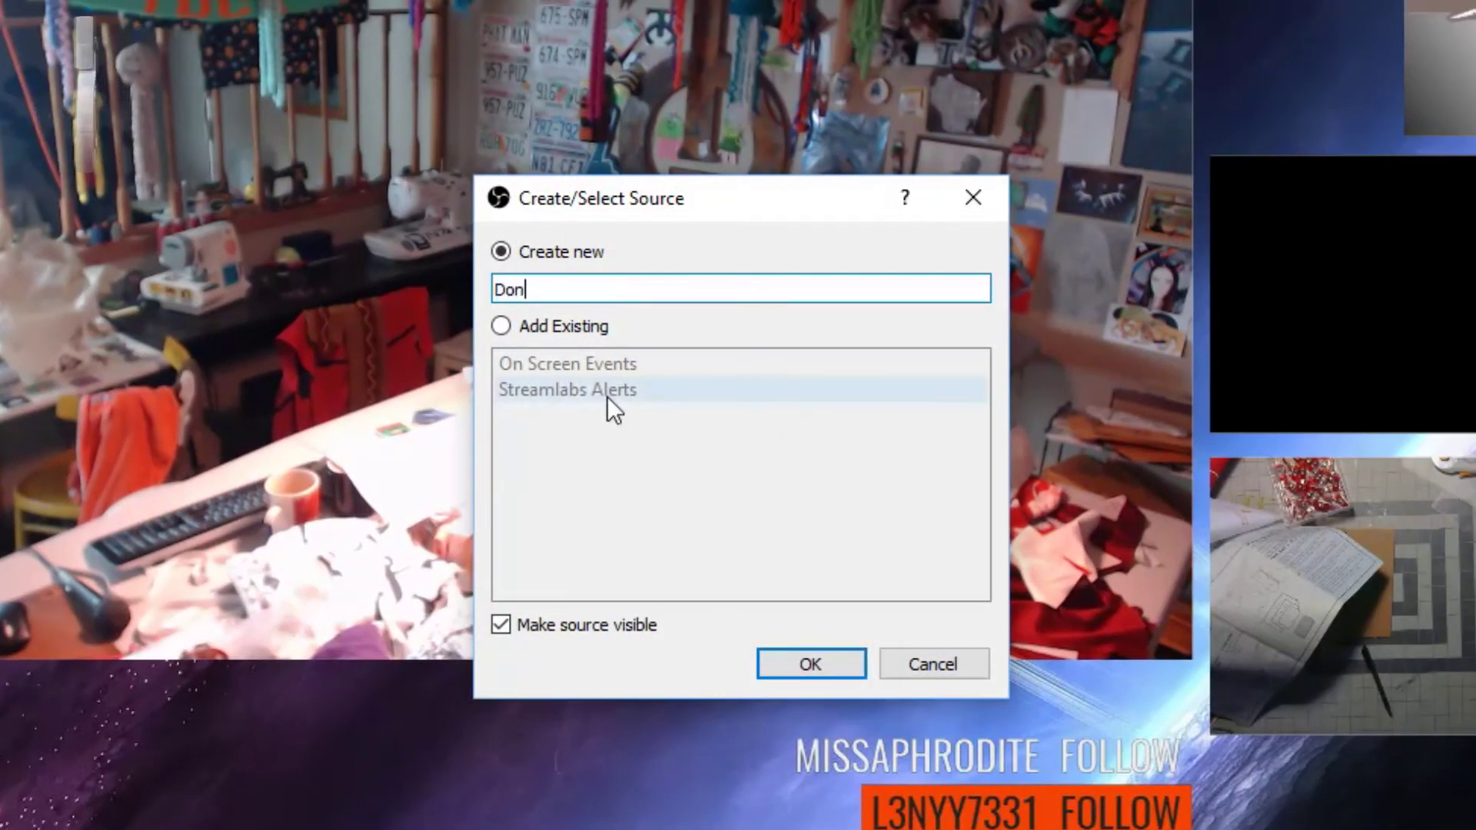
{"action": "type", "text": "s"}
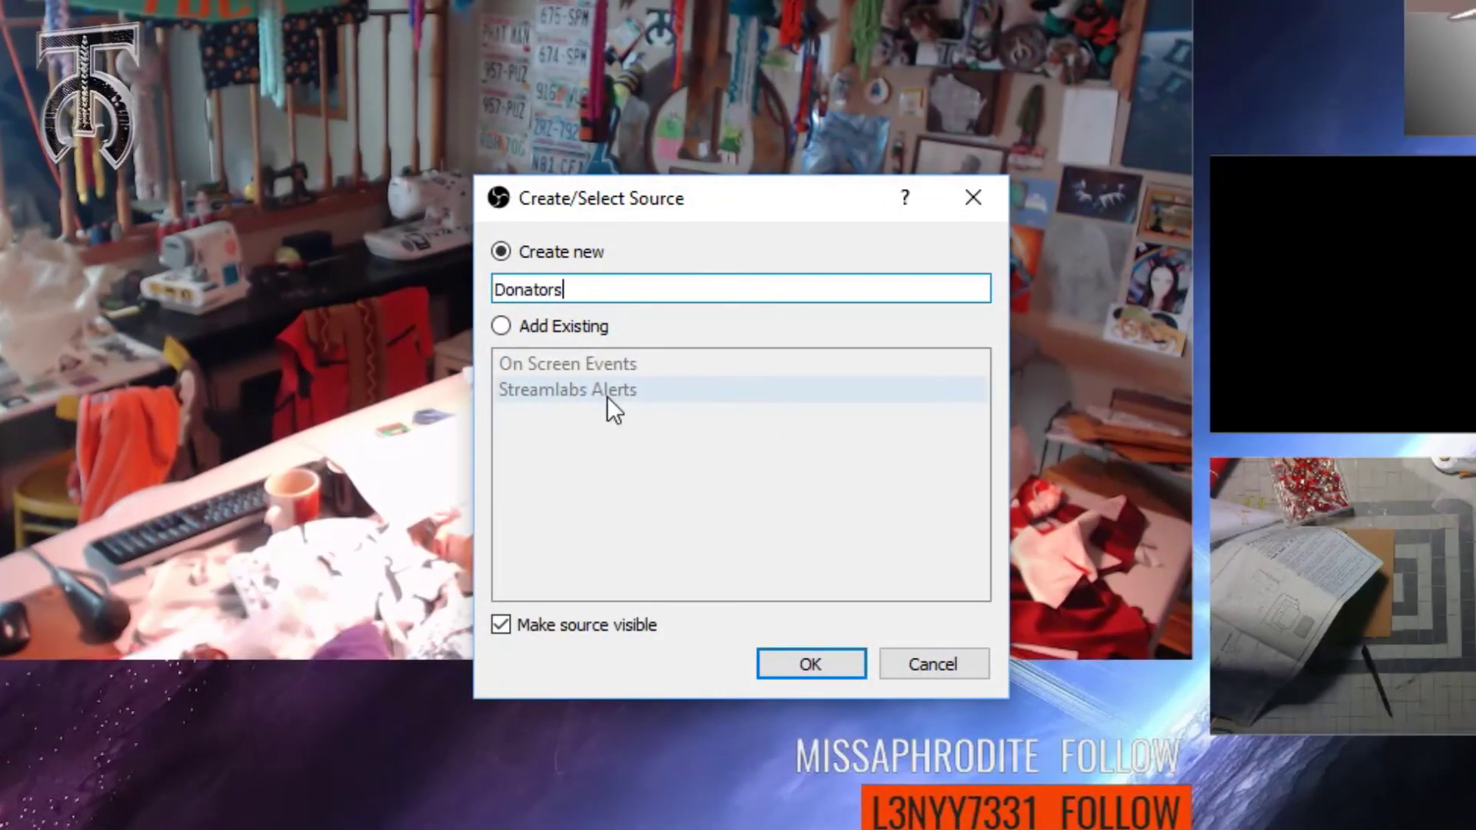
{"action": "left_click", "coordinate": [823, 671]}
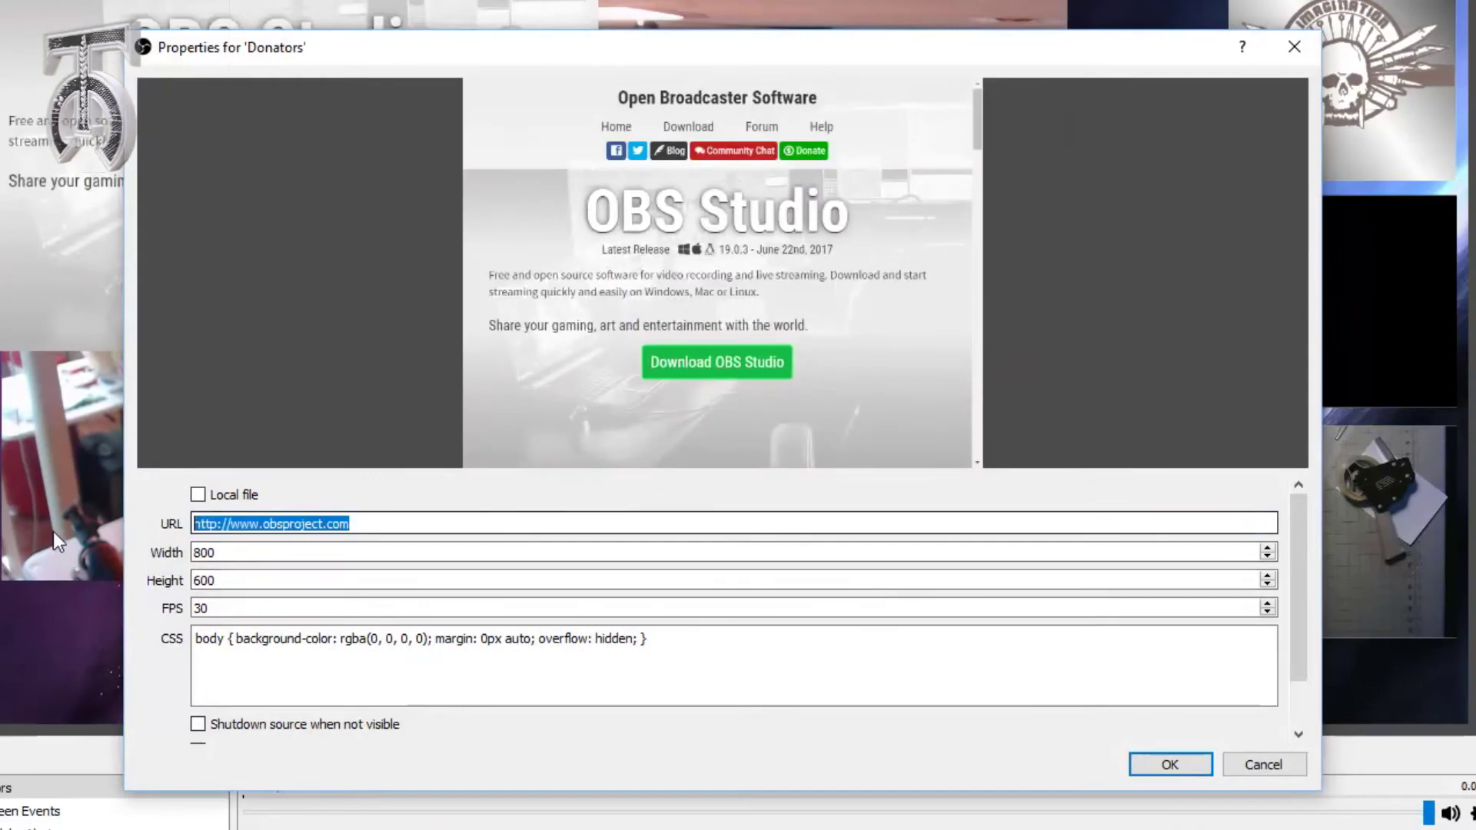
{"action": "key", "text": "ctrl+v"}
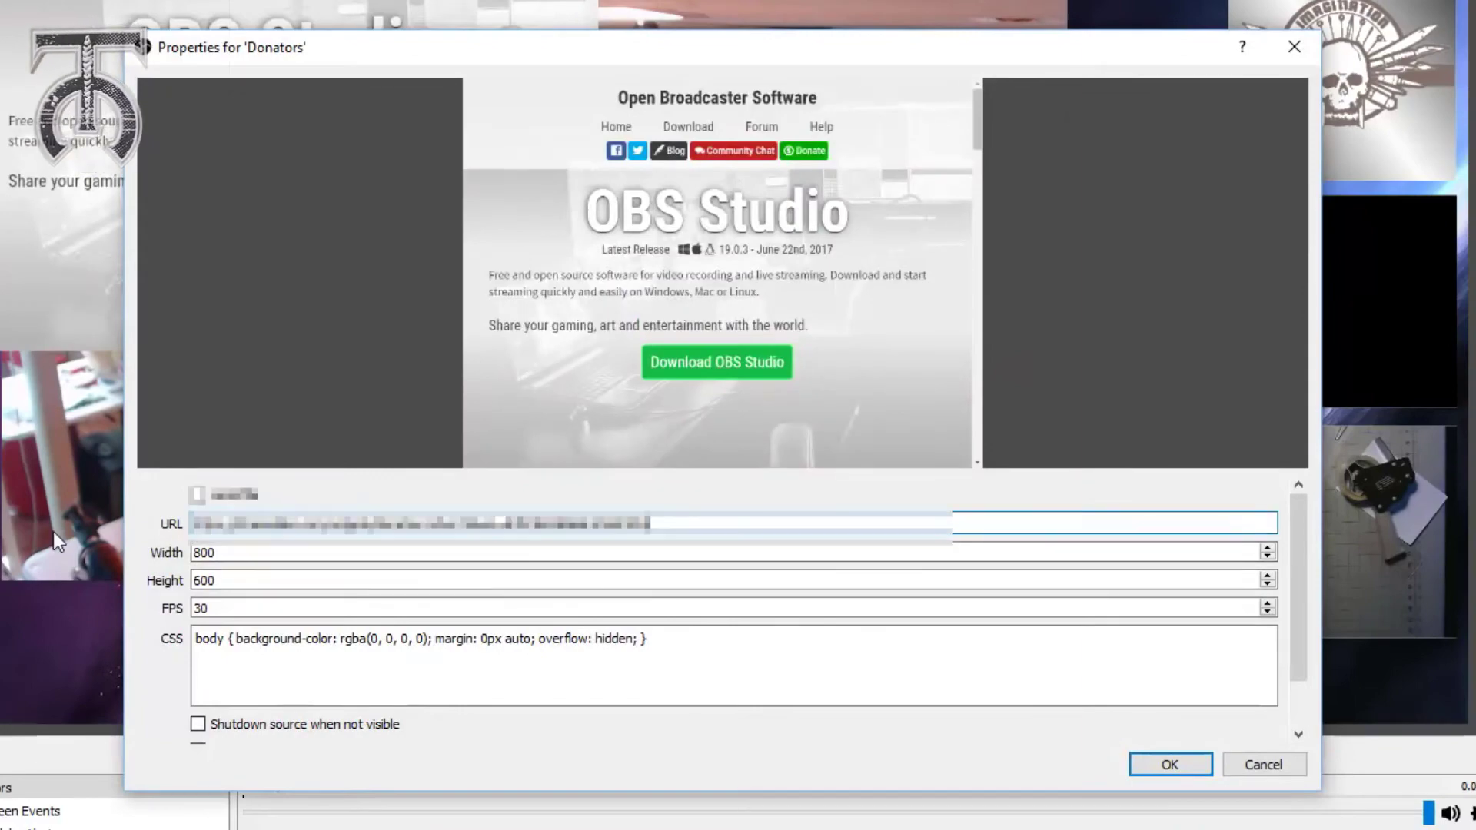
{"action": "left_click", "coordinate": [1170, 766]}
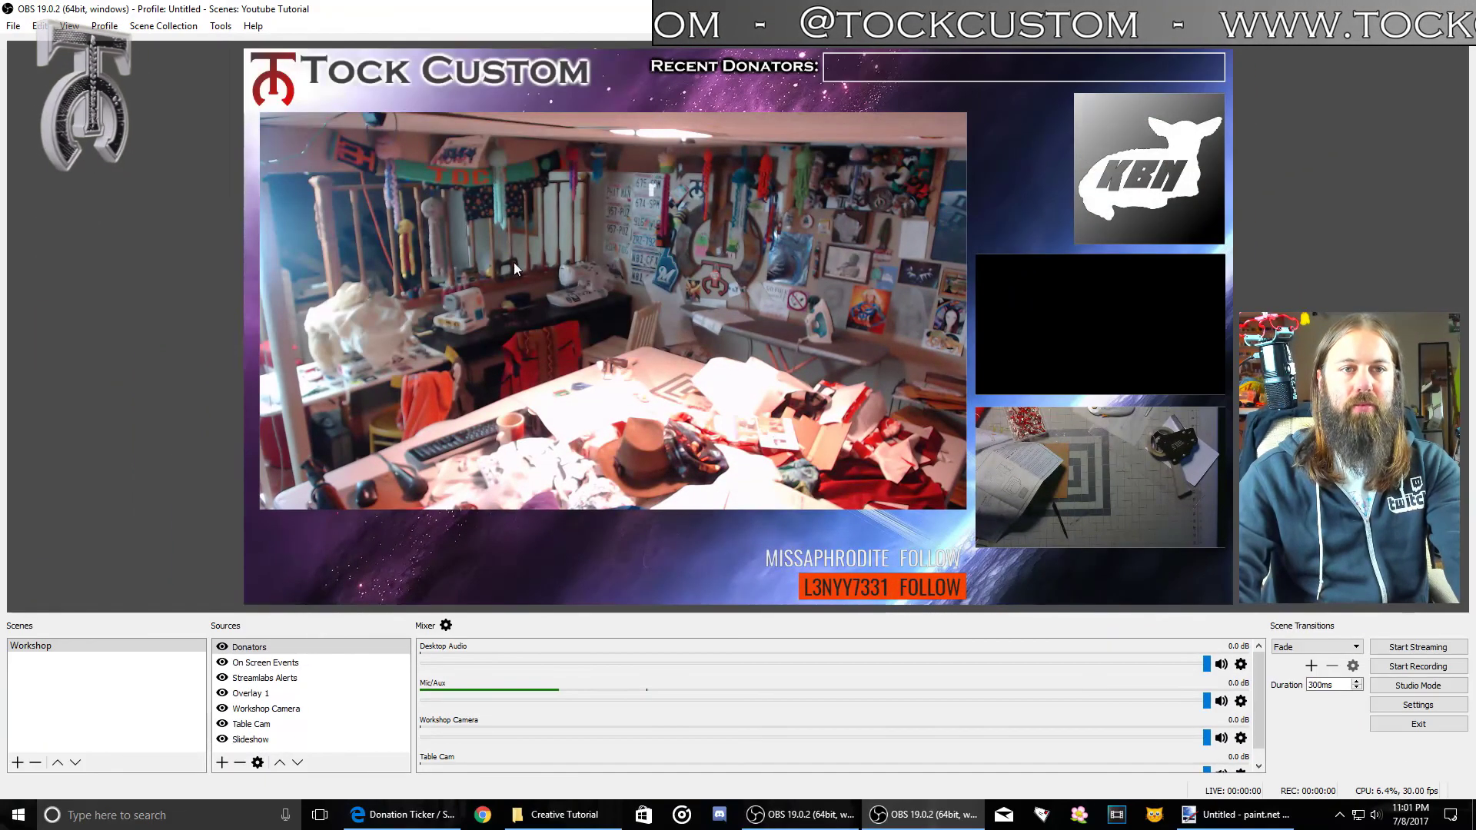
Crop the Donators source to its ticker line and fit it inside the Recent Donators box, trimming the overhanging right edge
{"action": "right_click", "coordinate": [339, 284]}
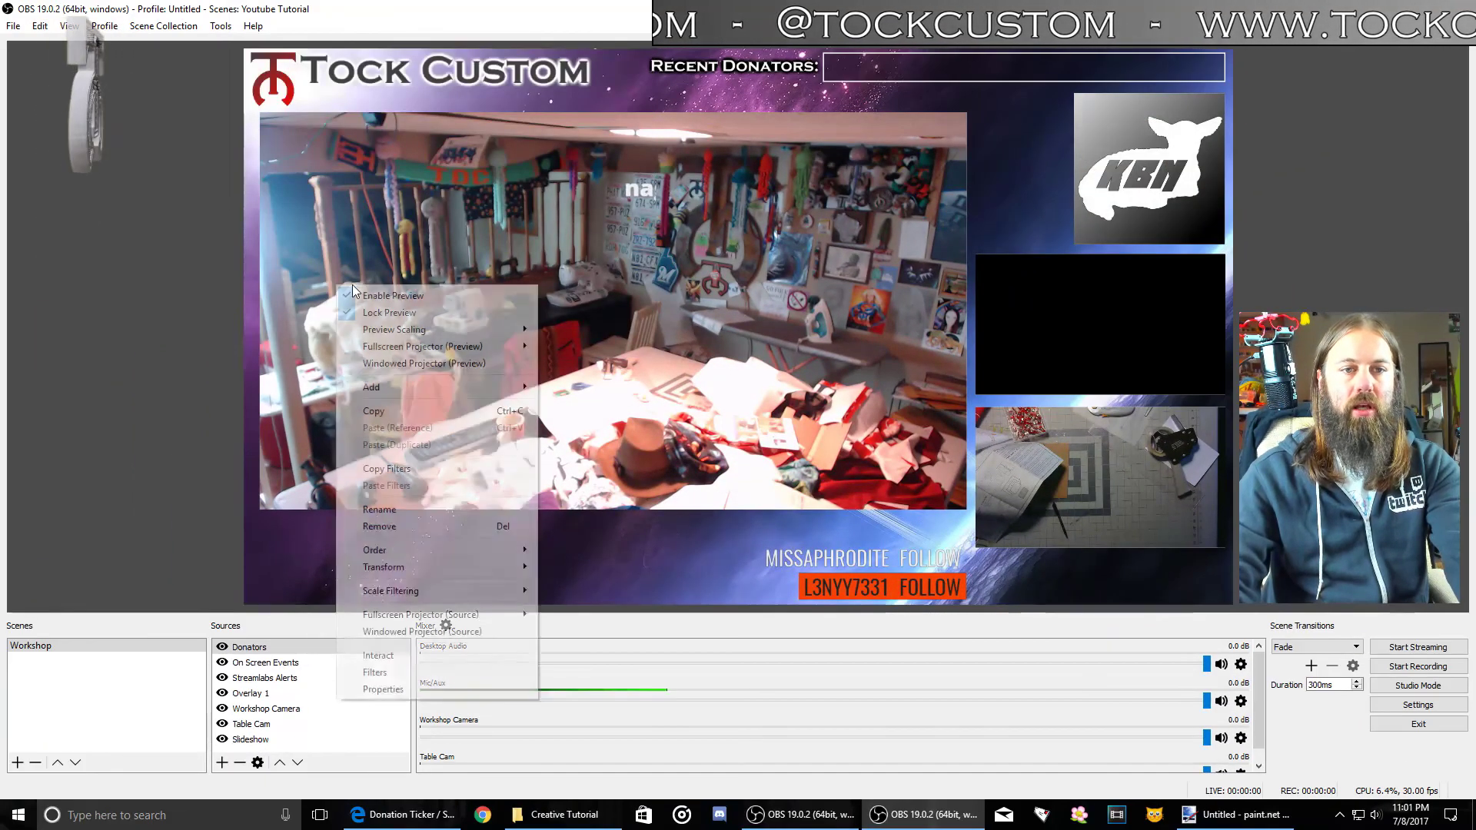
{"action": "left_click", "coordinate": [565, 232]}
{"action": "left_click_drag", "start_coordinate": [317, 132], "coordinate": [541, 210]}
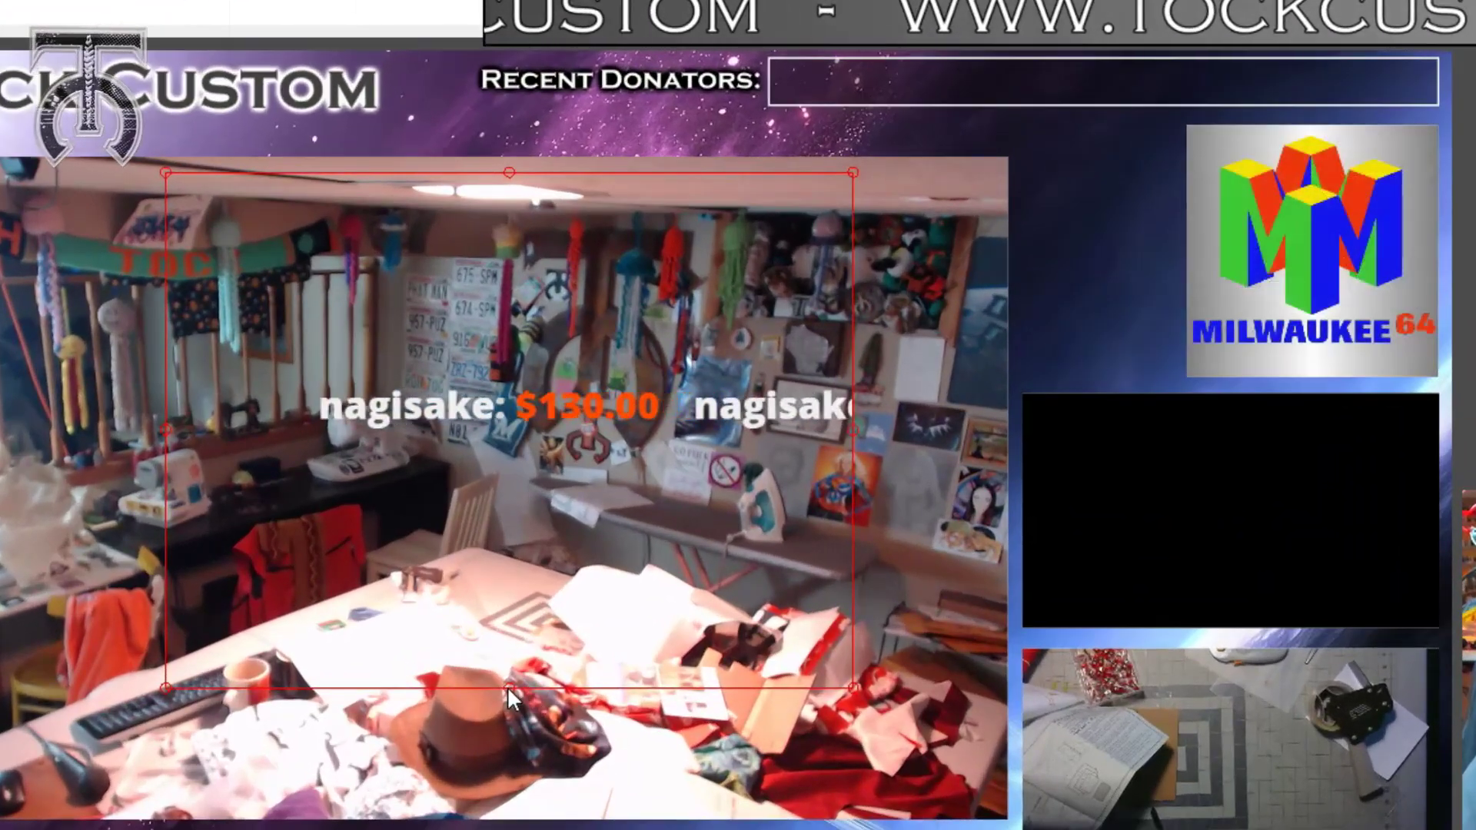
{"action": "left_click_drag", "start_coordinate": [559, 607], "coordinate": [576, 416]}
{"action": "left_click_drag", "start_coordinate": [531, 473], "coordinate": [530, 440]}
{"action": "left_click_drag", "start_coordinate": [509, 172], "coordinate": [1104, 83]}
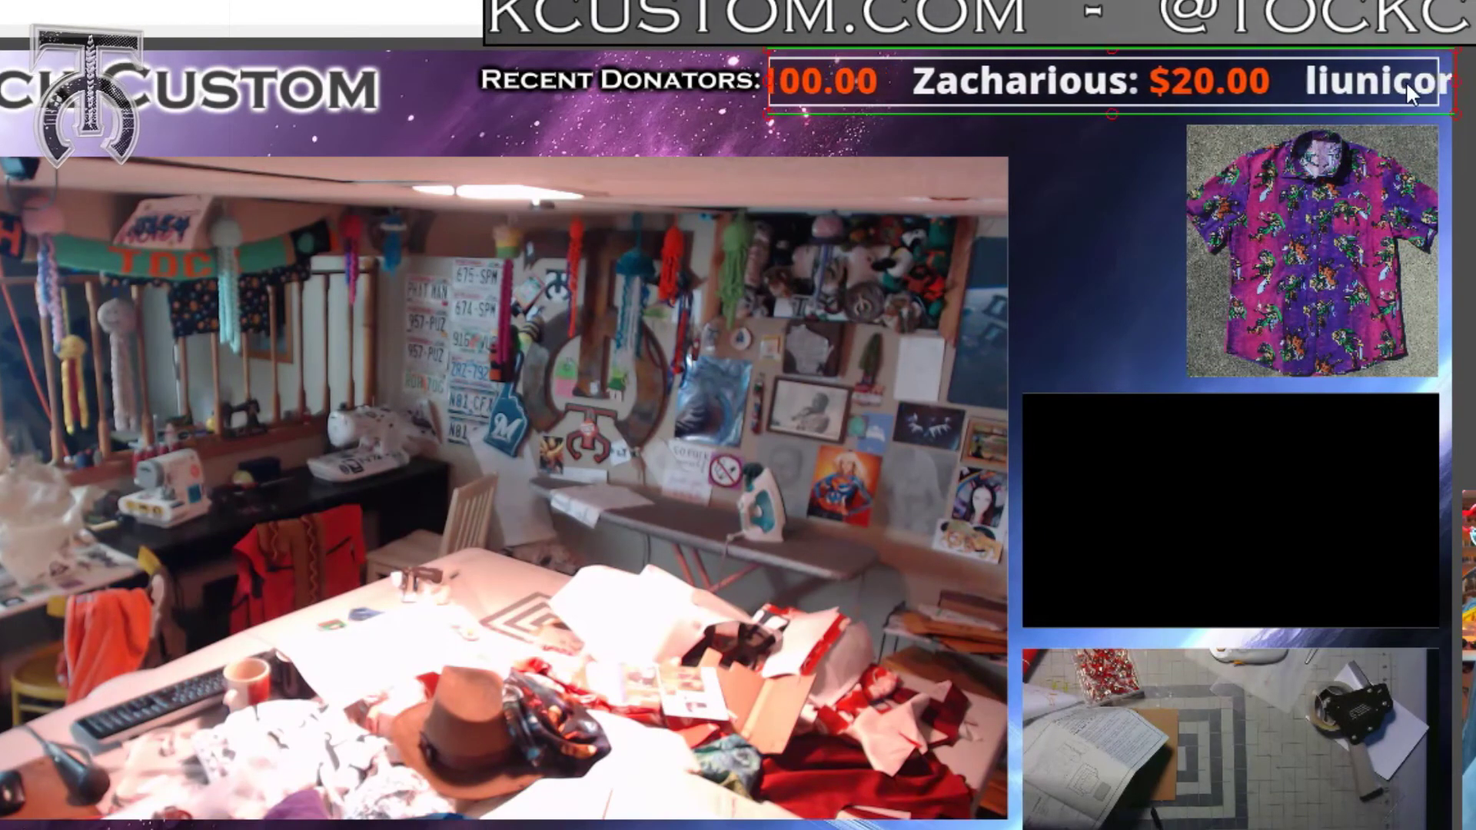
{"action": "left_click_drag", "start_coordinate": [1453, 91], "coordinate": [1441, 96]}
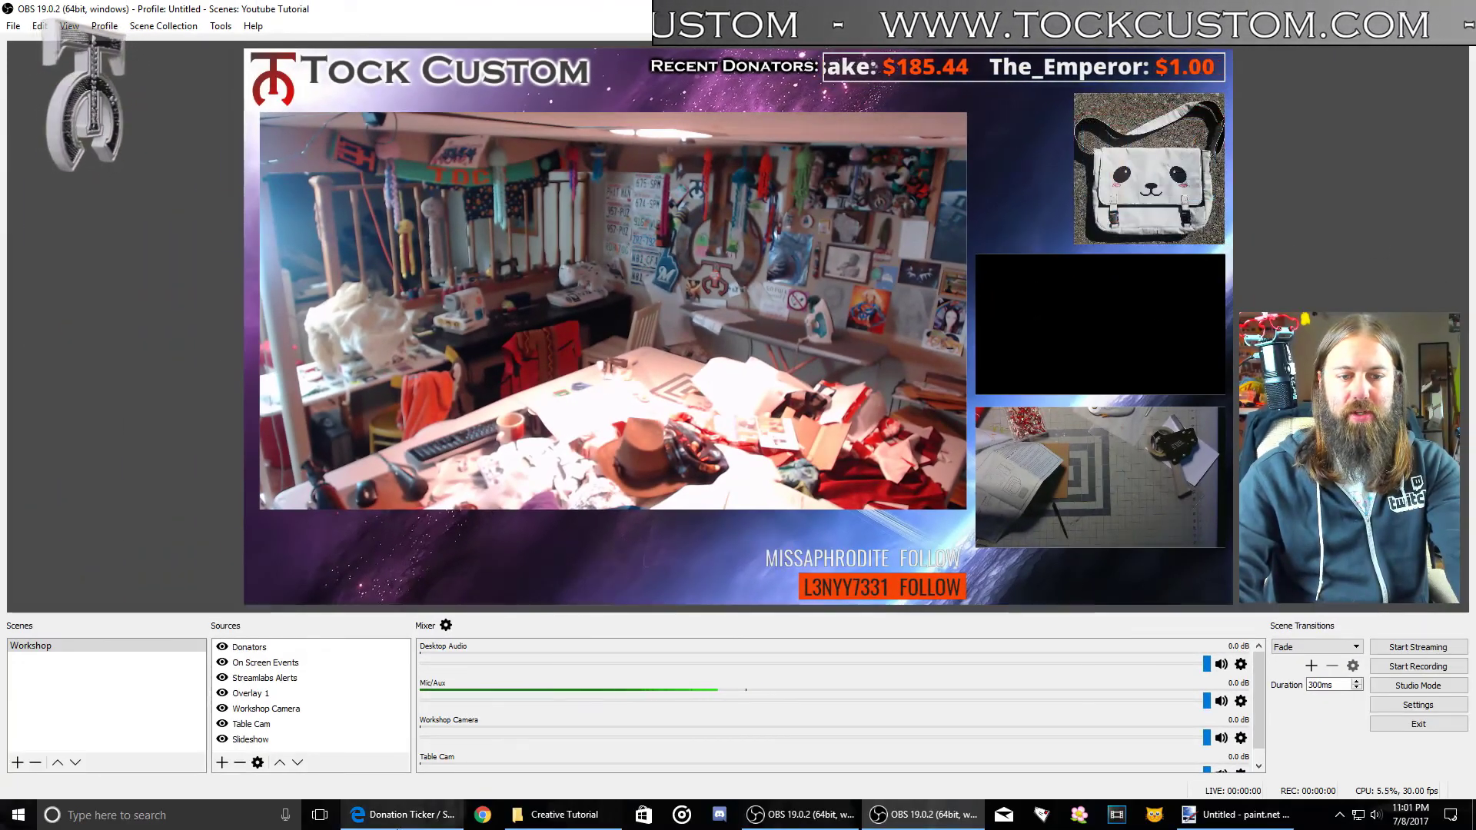
Switch to Microsoft Edge and examine the Donation Ticker settings, from message format and scroll speed to font and text colors
{"action": "mouse_move", "coordinate": [403, 814]}
{"action": "left_click", "coordinate": [451, 788]}
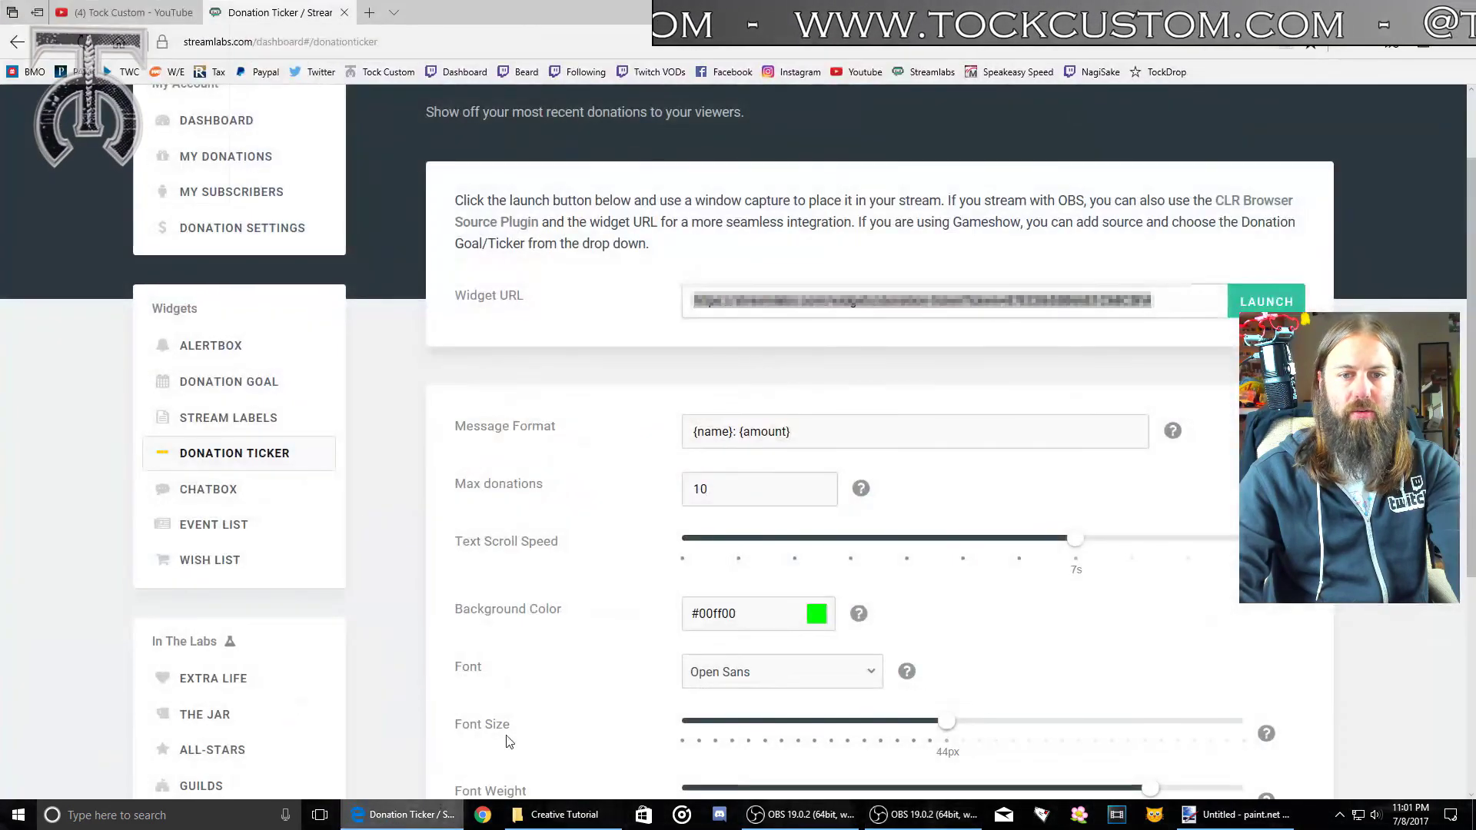
{"action": "scroll", "coordinate": [709, 569], "scroll_direction": "down", "scroll_amount": 2}
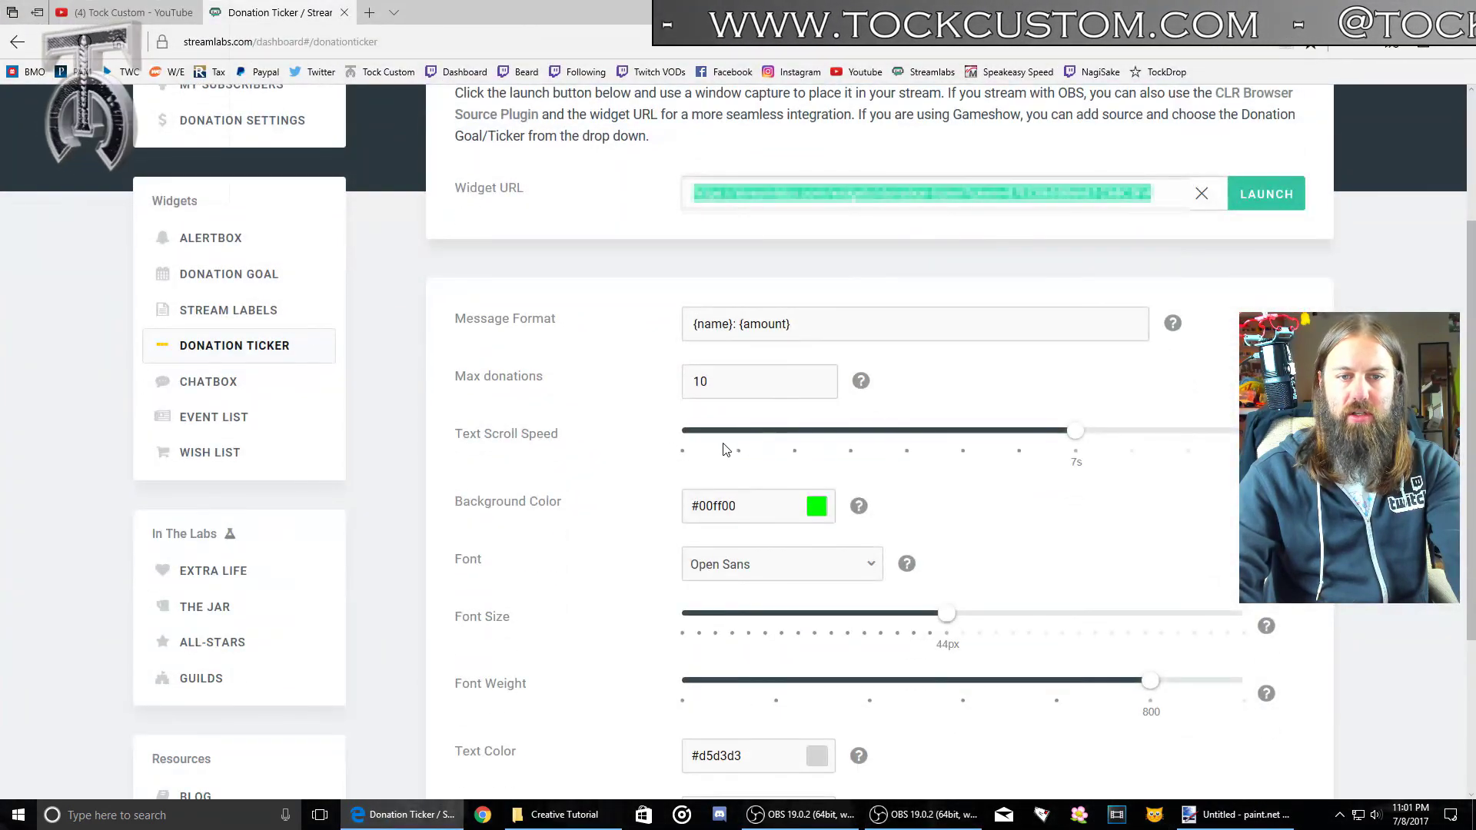
{"action": "scroll", "coordinate": [803, 467], "scroll_direction": "down", "scroll_amount": 2}
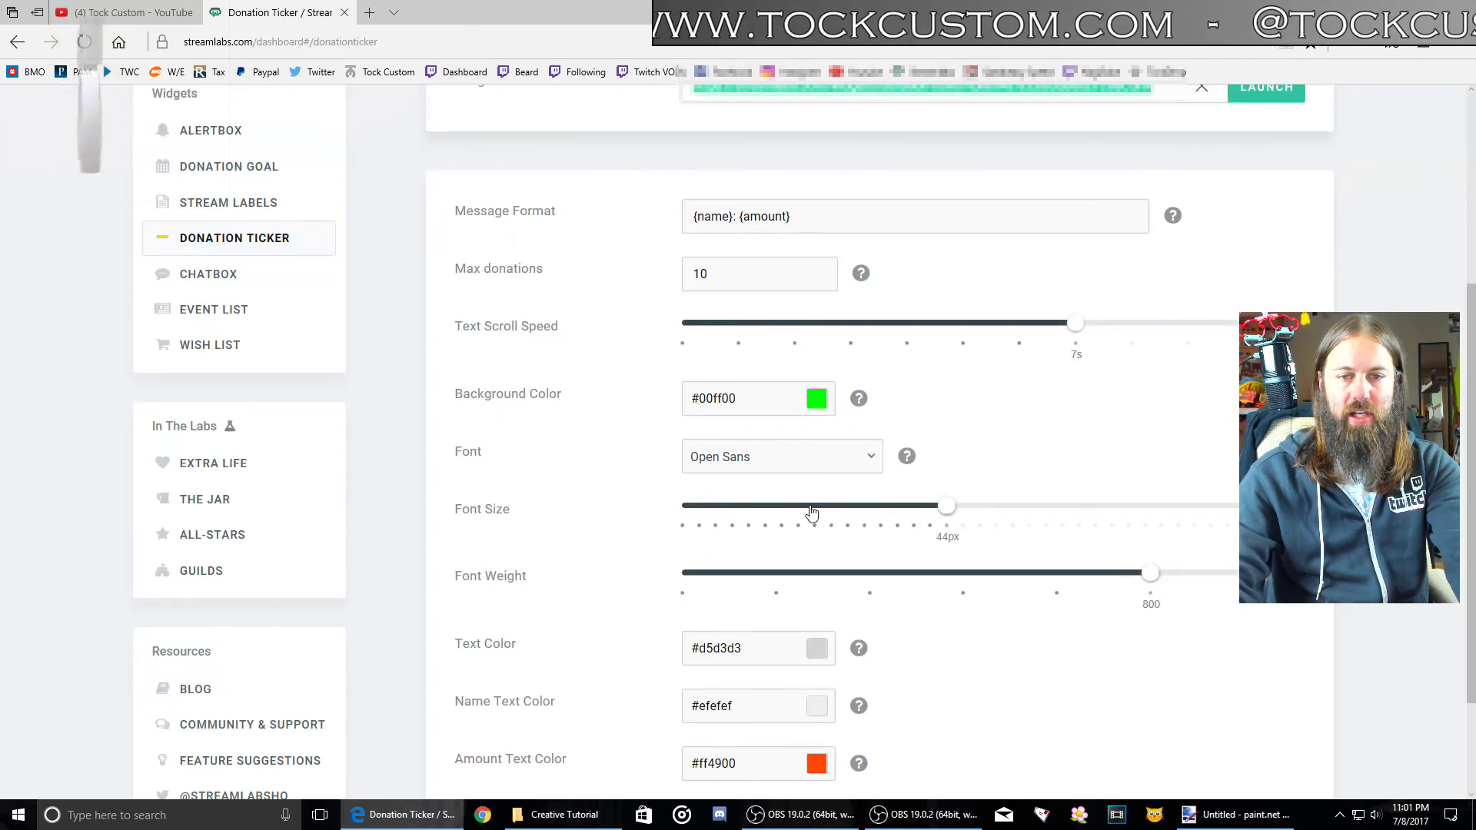
{"action": "scroll", "coordinate": [846, 477], "scroll_direction": "down", "scroll_amount": 2}
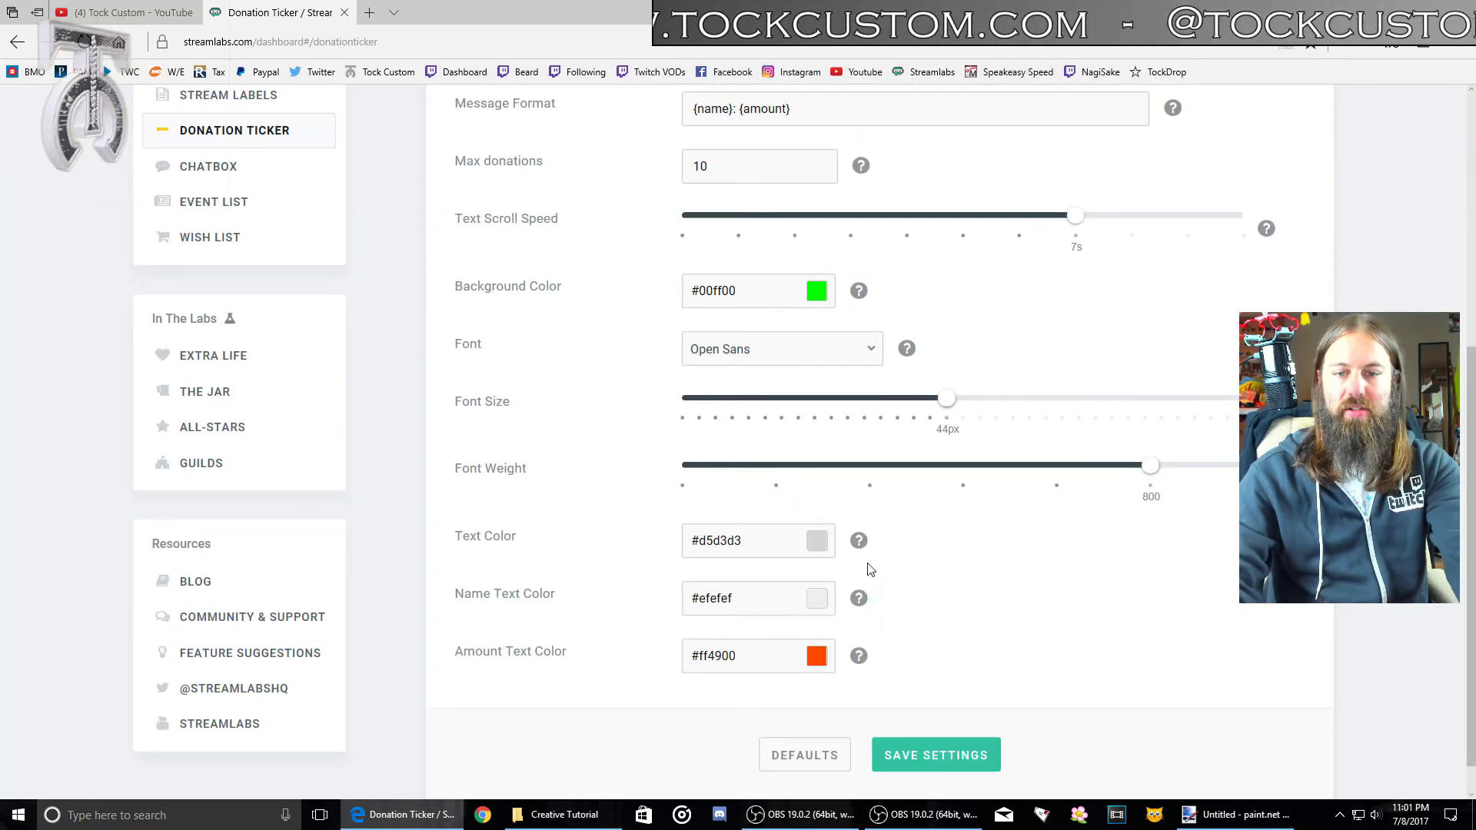
{"action": "scroll", "coordinate": [868, 567], "scroll_direction": "down", "scroll_amount": 1}
{"action": "scroll", "coordinate": [692, 221], "scroll_direction": "up", "scroll_amount": 2}
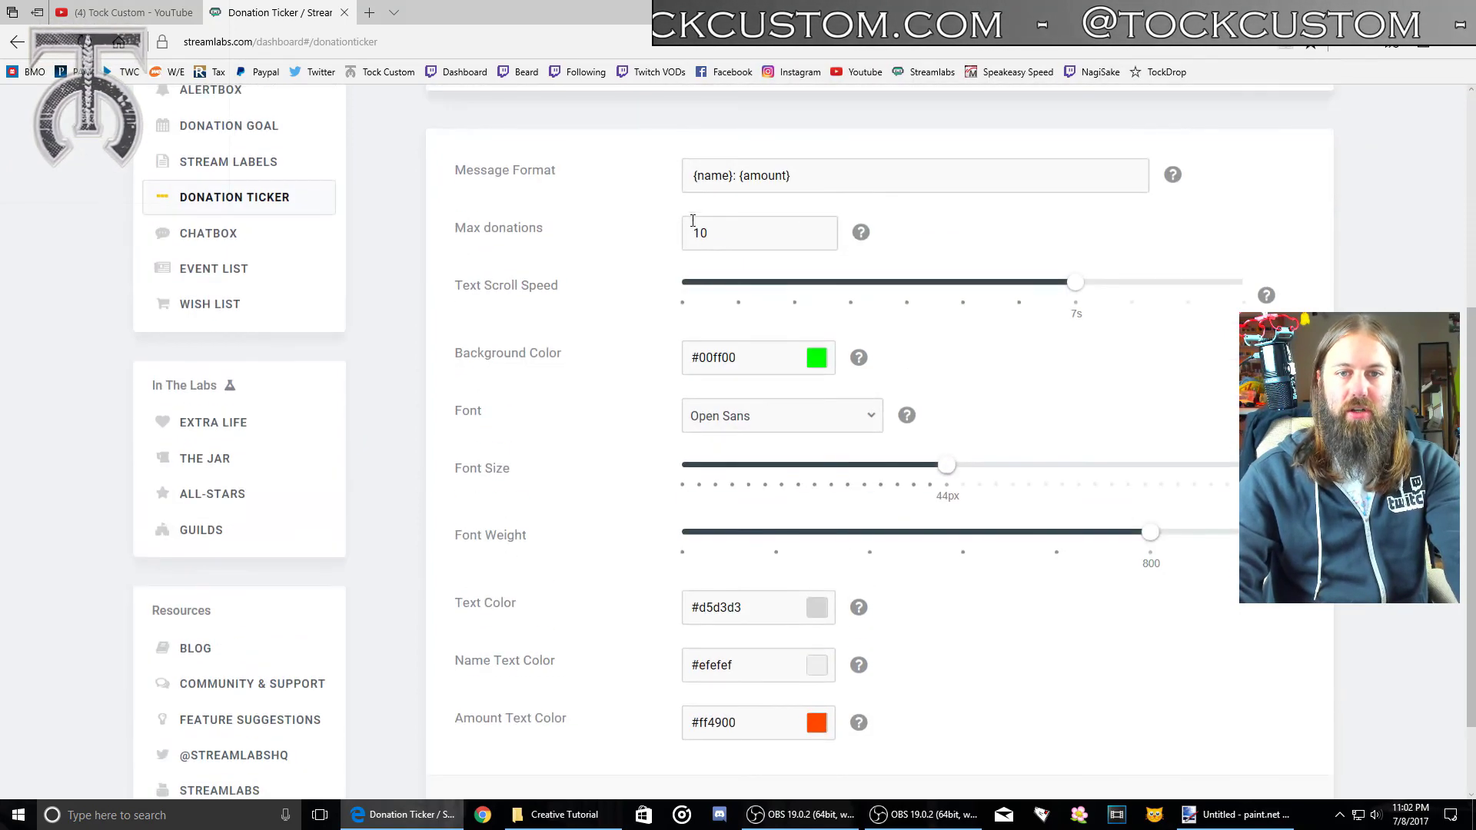
{"action": "scroll", "coordinate": [784, 392], "scroll_direction": "up", "scroll_amount": 6}
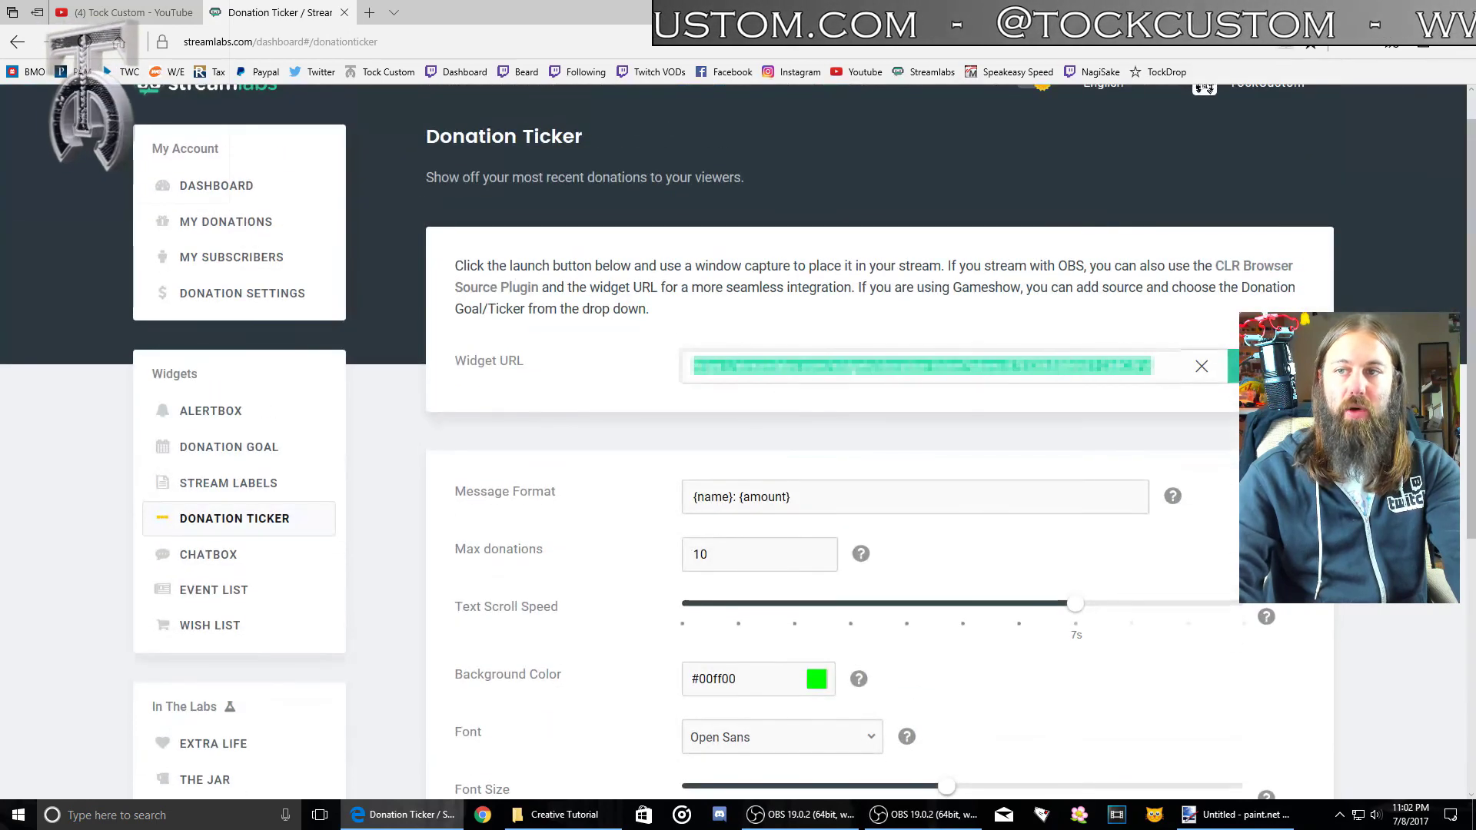
Reveal and copy the Chatbox widget's private URL on the Streamlabs page in Microsoft Edge
{"action": "key", "text": "alt+Tab"}
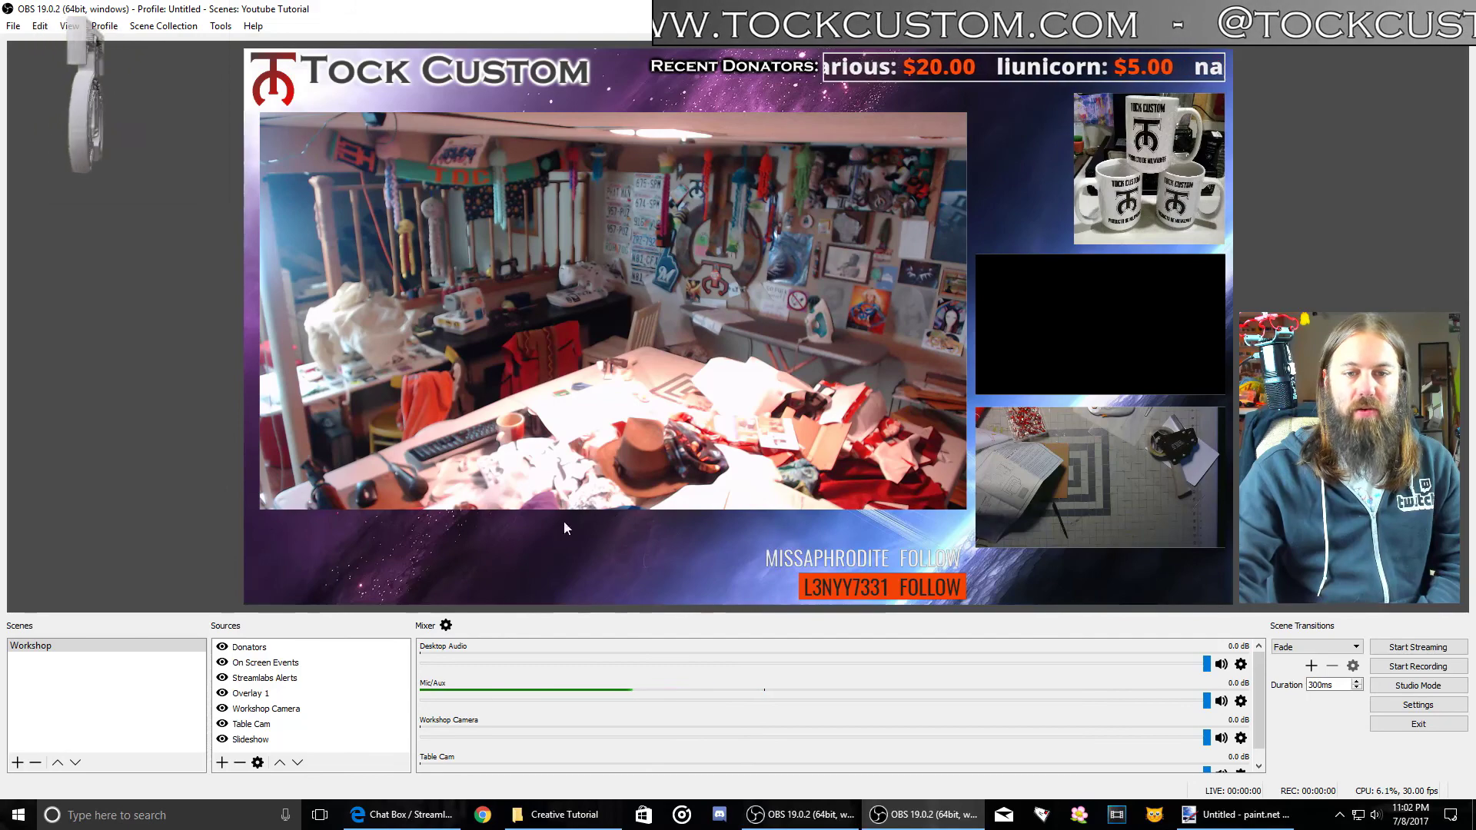
{"action": "left_click", "coordinate": [416, 815]}
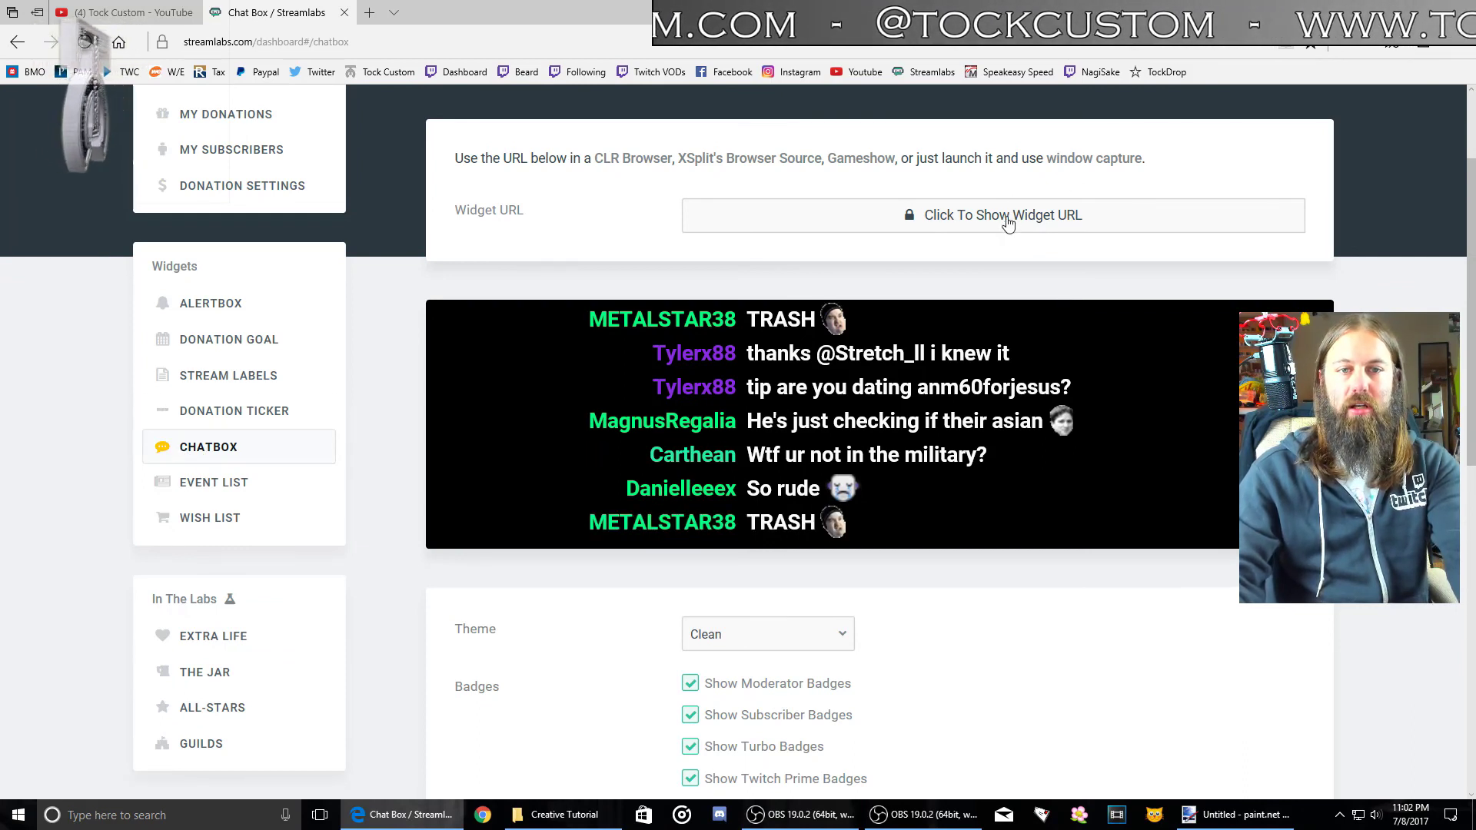
{"action": "left_click", "coordinate": [1008, 223]}
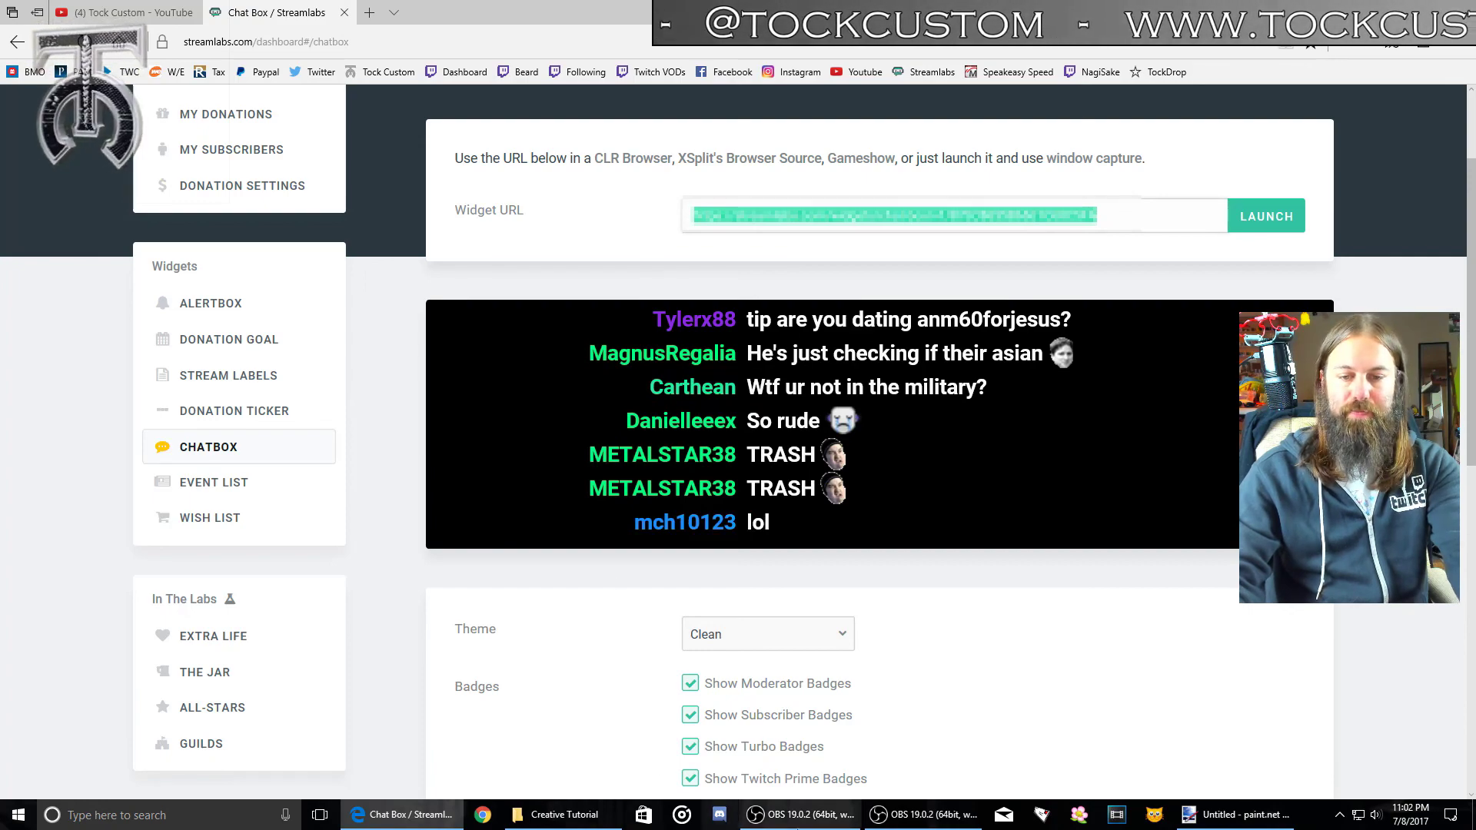
Switch back to OBS and add a new BrowserSource named Chat that uses the copied private Chatbox URL
{"action": "left_click", "coordinate": [922, 815]}
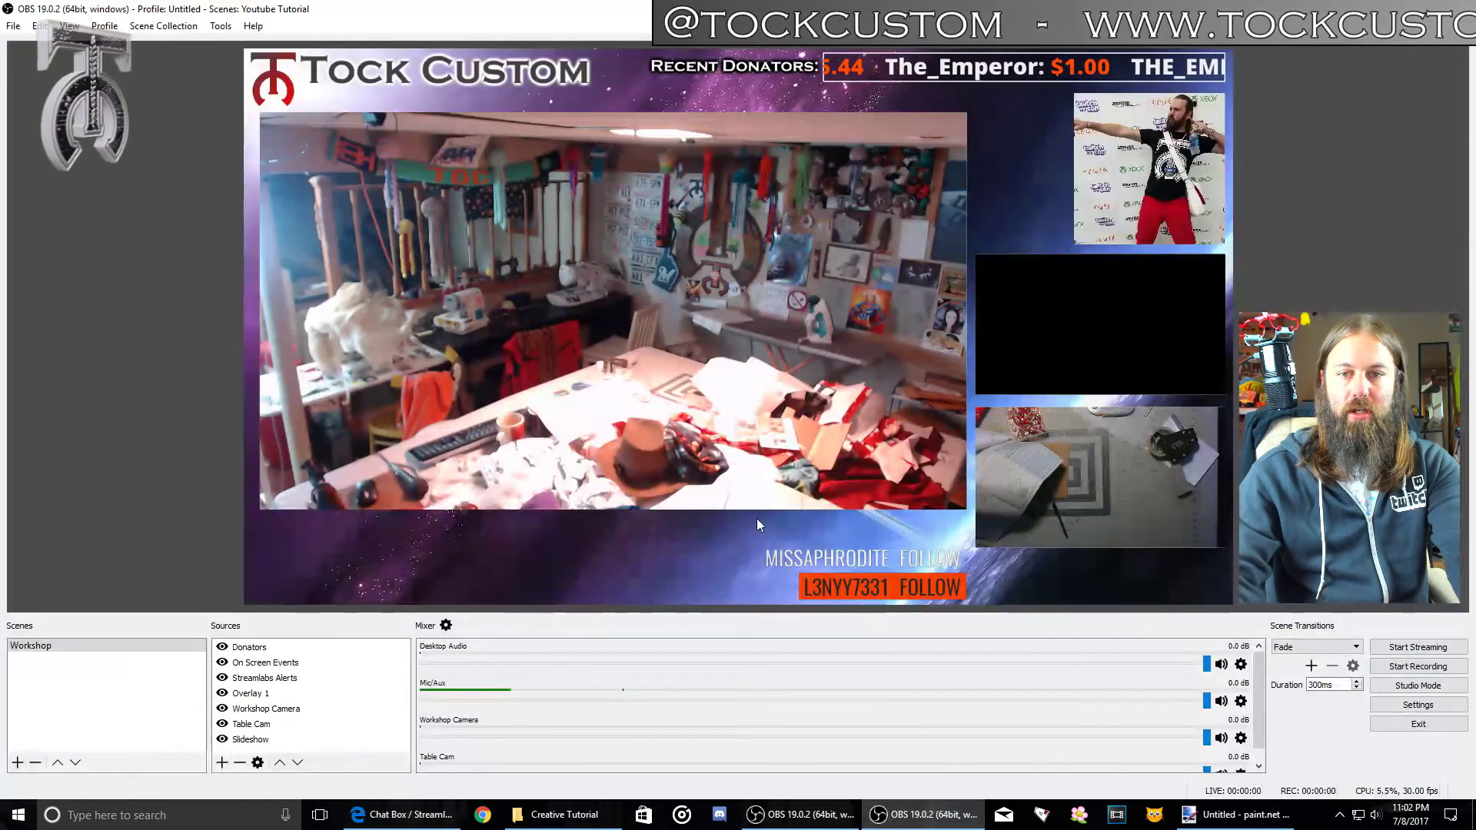
{"action": "left_click", "coordinate": [222, 761]}
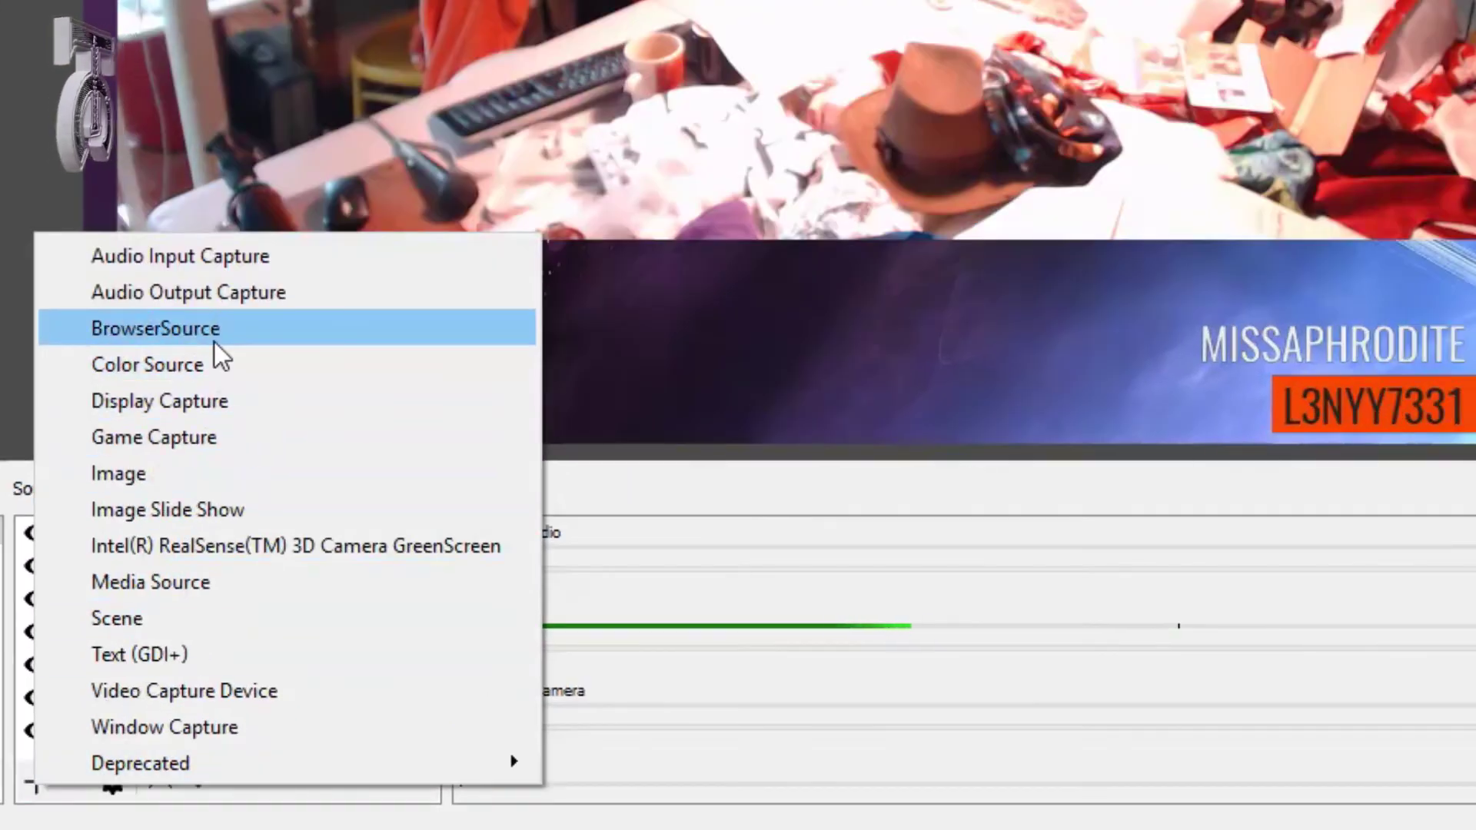
{"action": "left_click", "coordinate": [304, 532]}
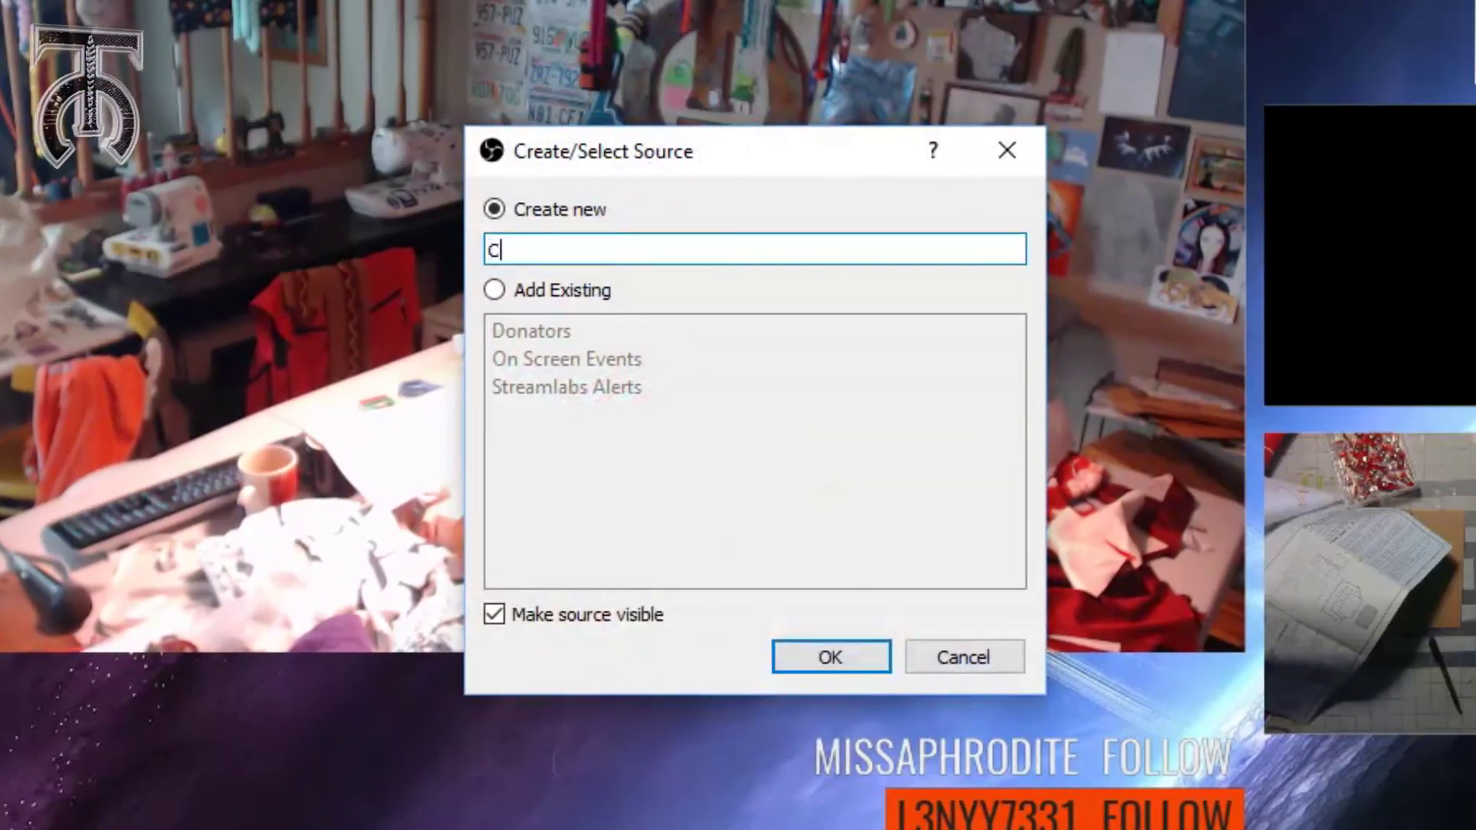
{"action": "left_click", "coordinate": [865, 658]}
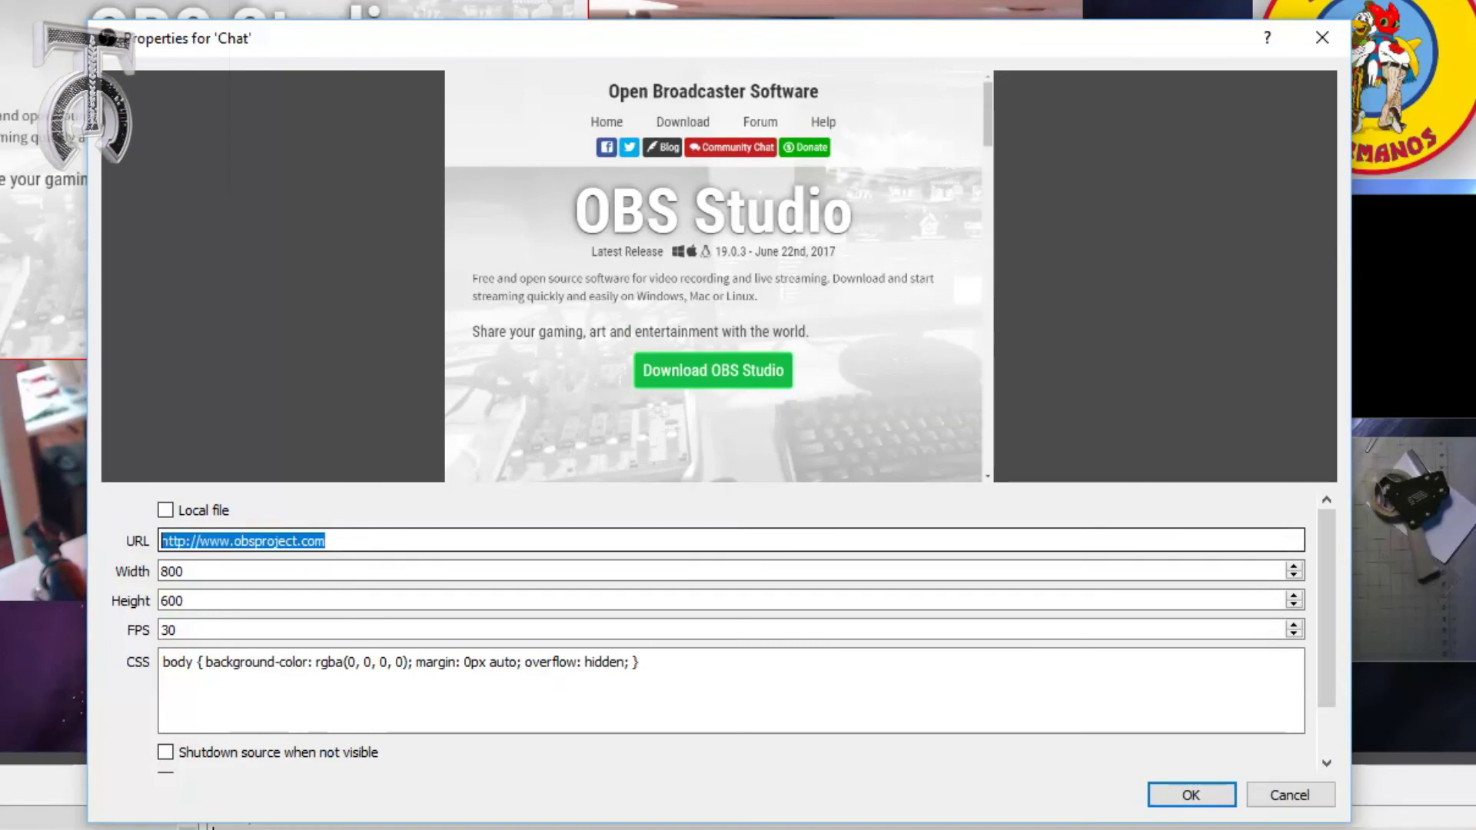
{"action": "key", "text": "ctrl+v"}
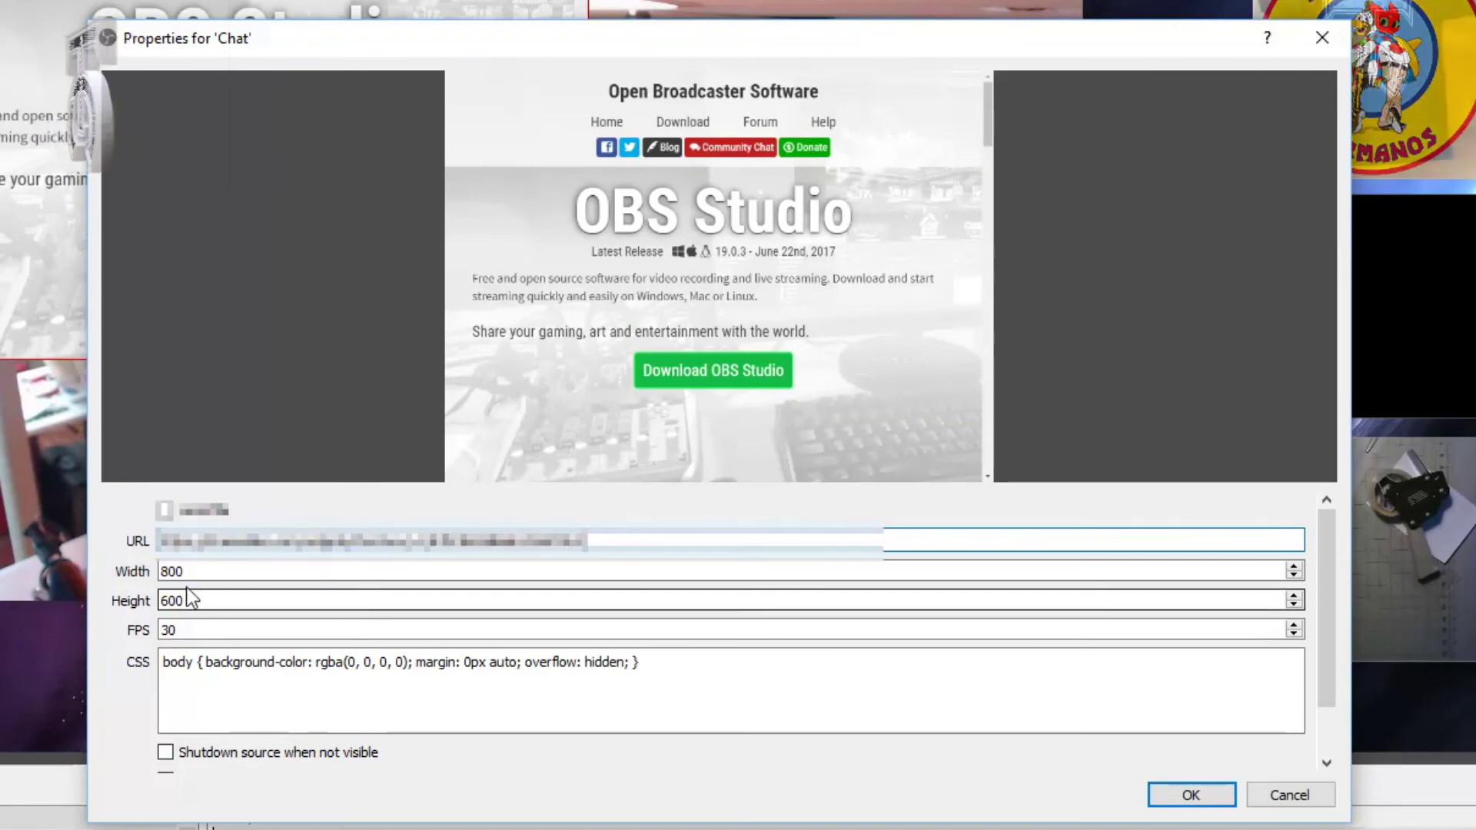
{"action": "left_click", "coordinate": [1191, 795]}
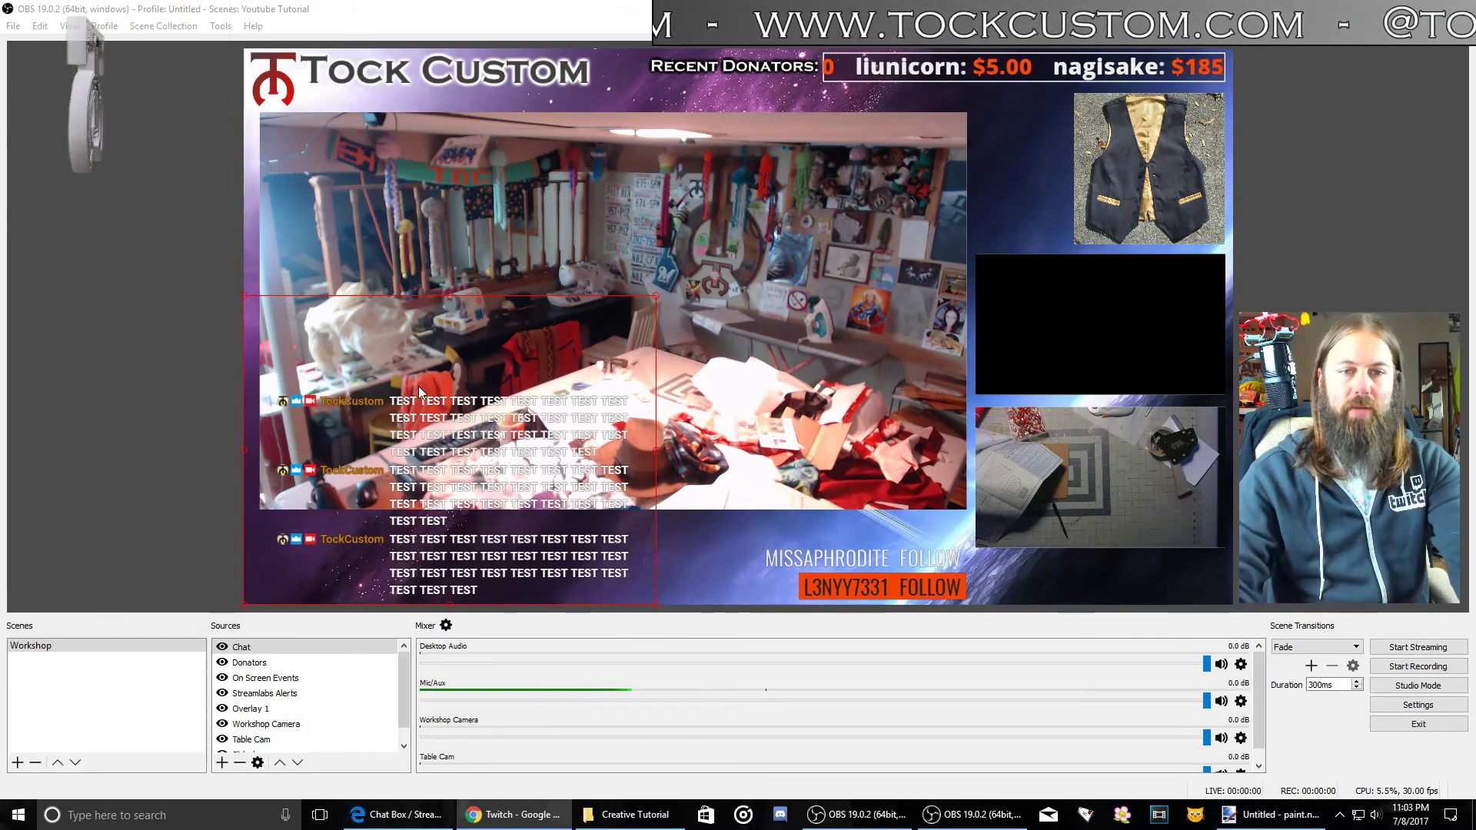
Scale down the Chat source in the scene's lower-left corner and crop its top to the workshop camera's lower edge
{"action": "left_click_drag", "start_coordinate": [655, 295], "coordinate": [587, 347]}
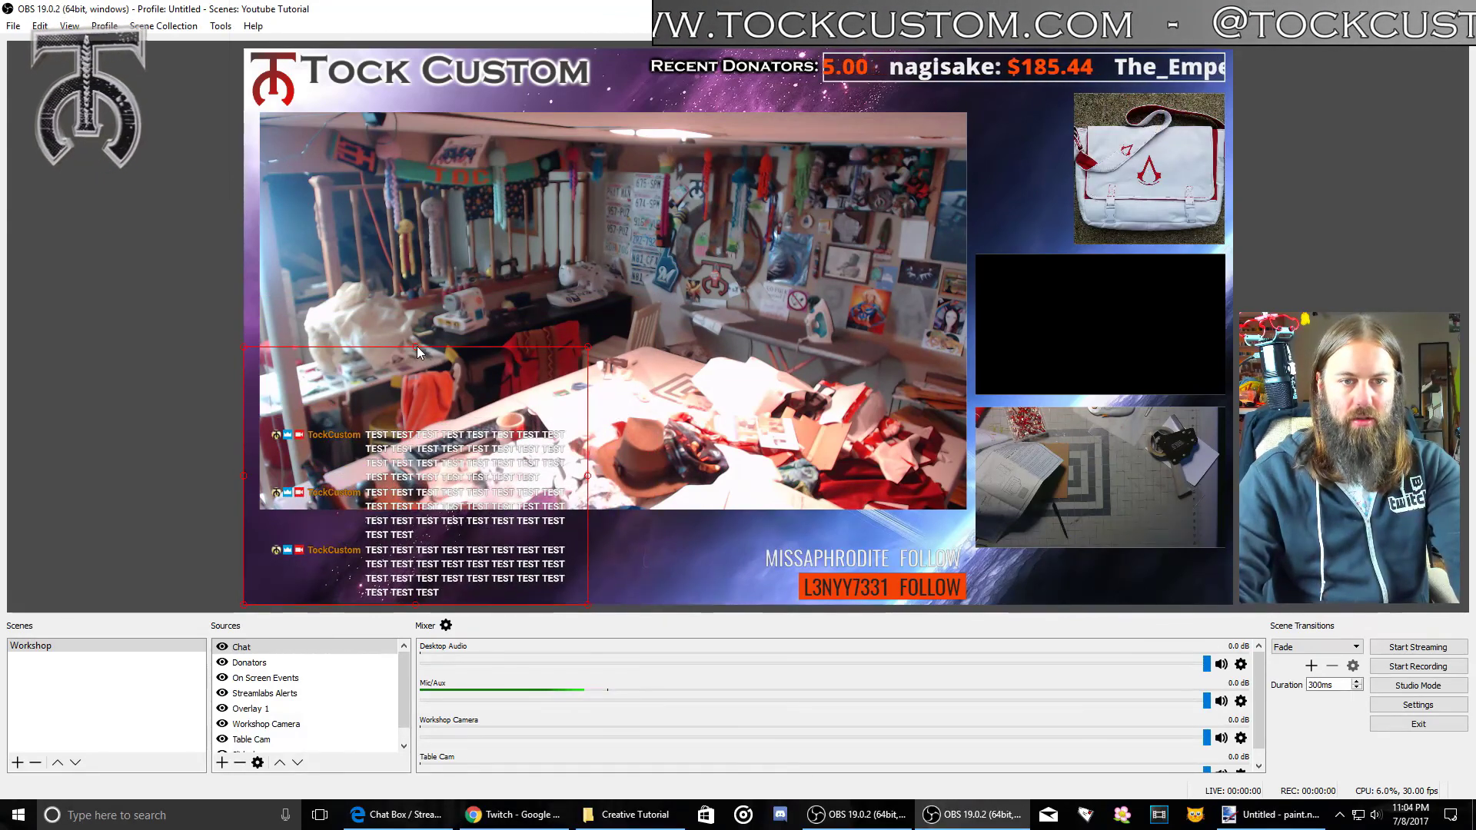
{"action": "left_click_drag", "start_coordinate": [417, 346], "coordinate": [424, 517]}
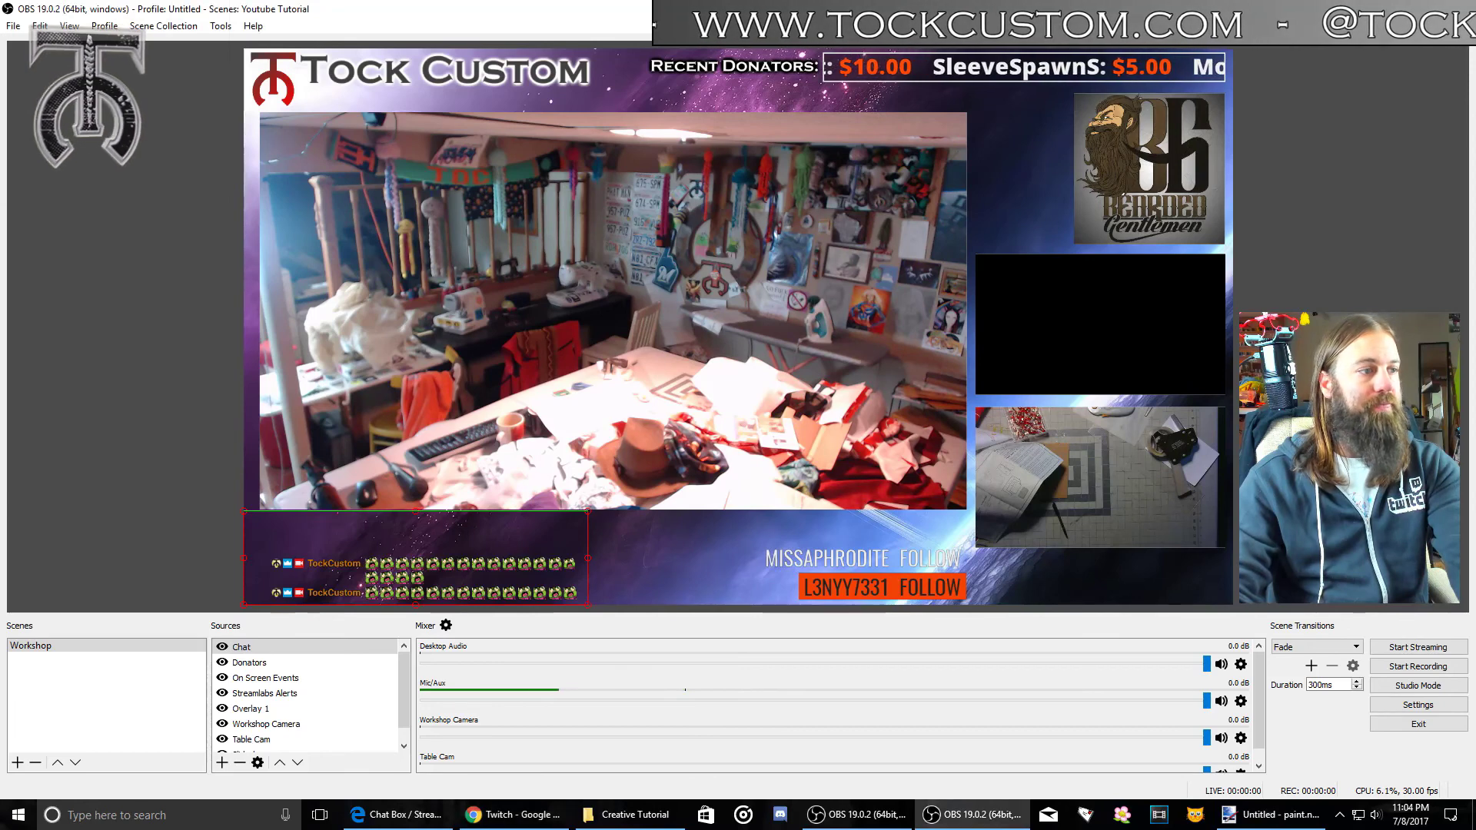
{"action": "left_click", "coordinate": [154, 427]}
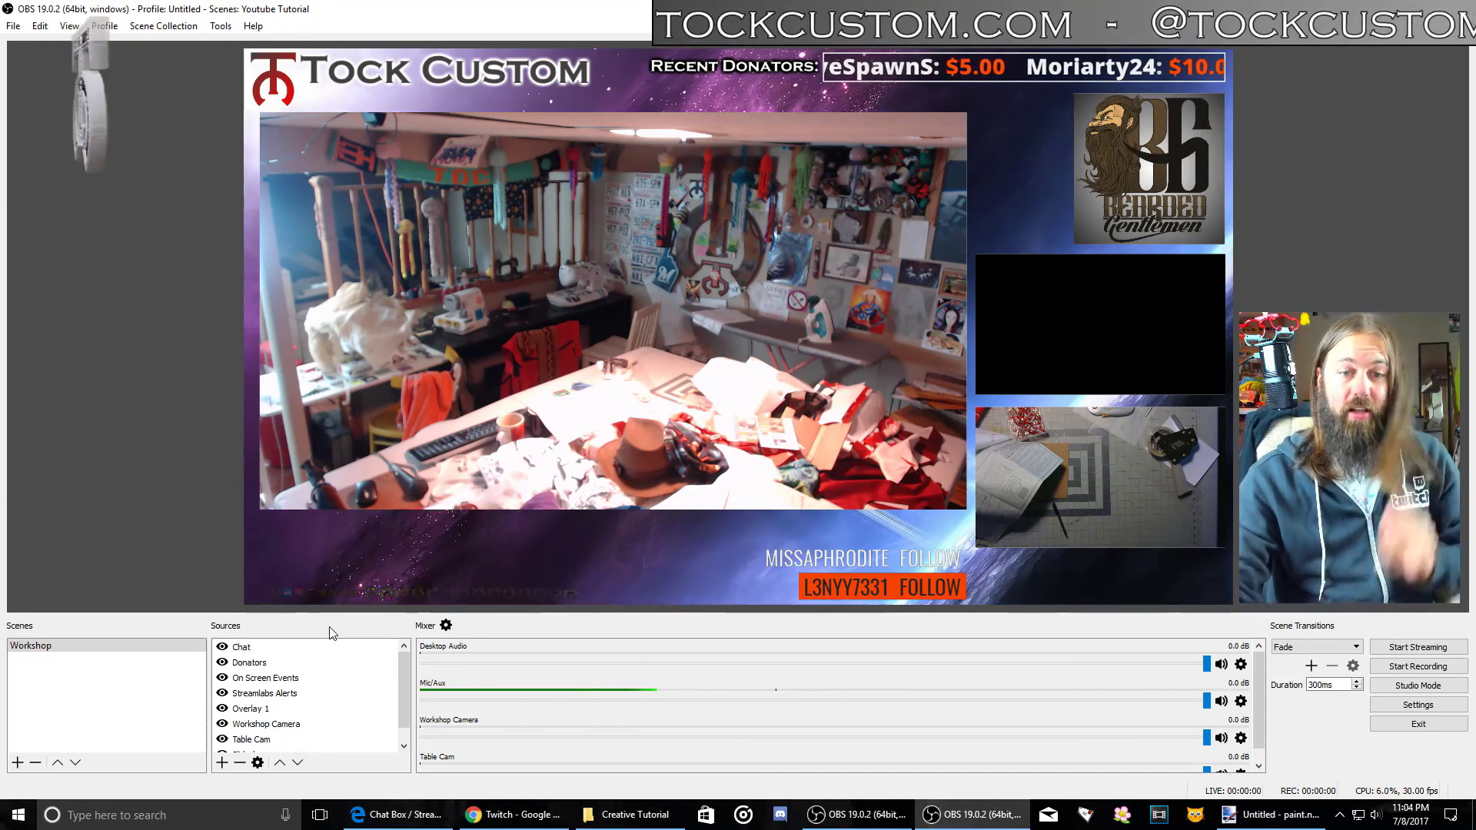
Switch to Microsoft Edge and examine the Chatbox settings for theme, badges, extra emotes, colors and message hiding
{"action": "left_click", "coordinate": [391, 815]}
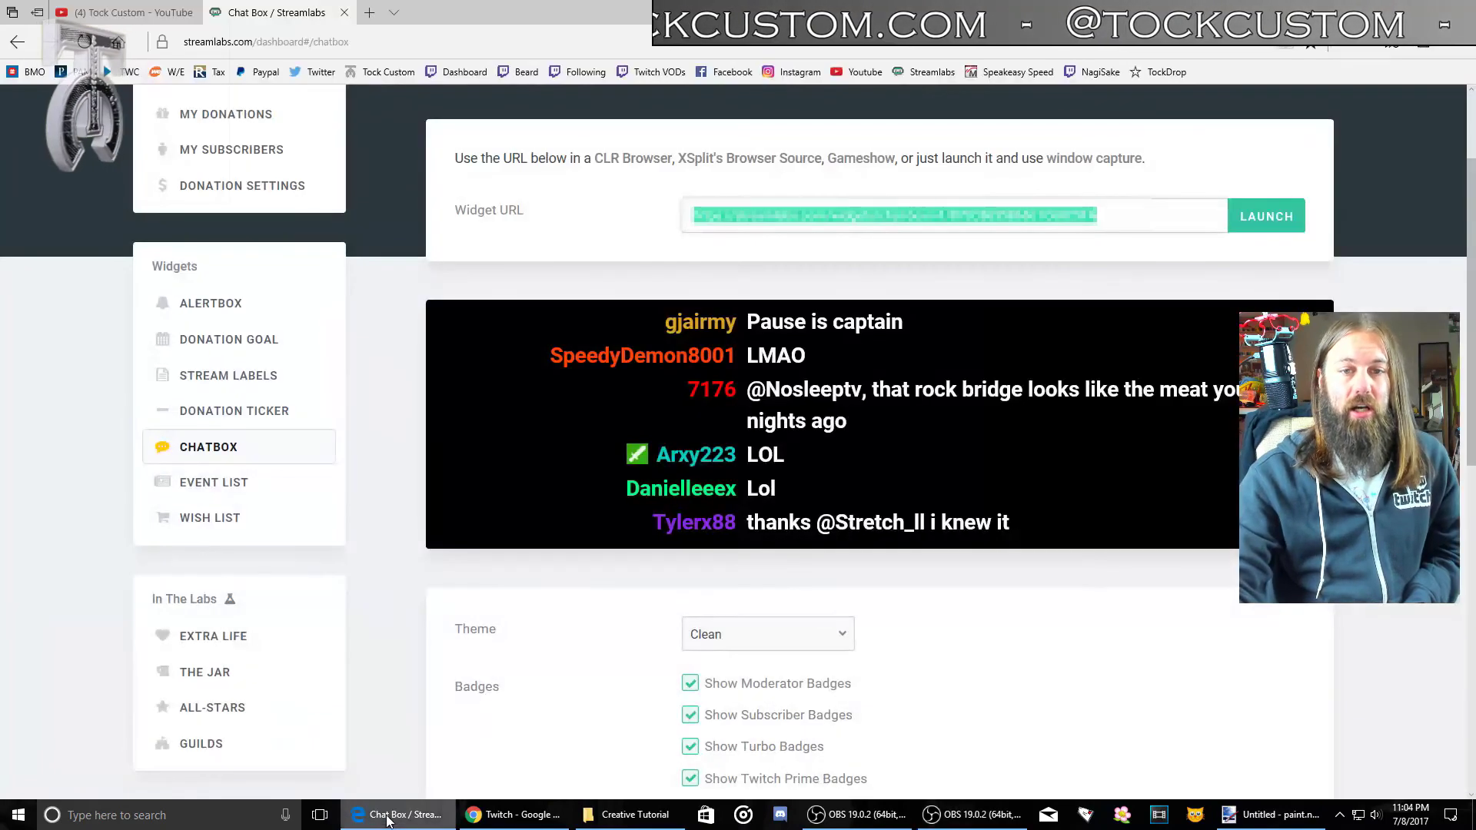
{"action": "scroll", "coordinate": [650, 596], "scroll_direction": "down", "scroll_amount": 5}
{"action": "scroll", "coordinate": [650, 597], "scroll_direction": "down", "scroll_amount": 1}
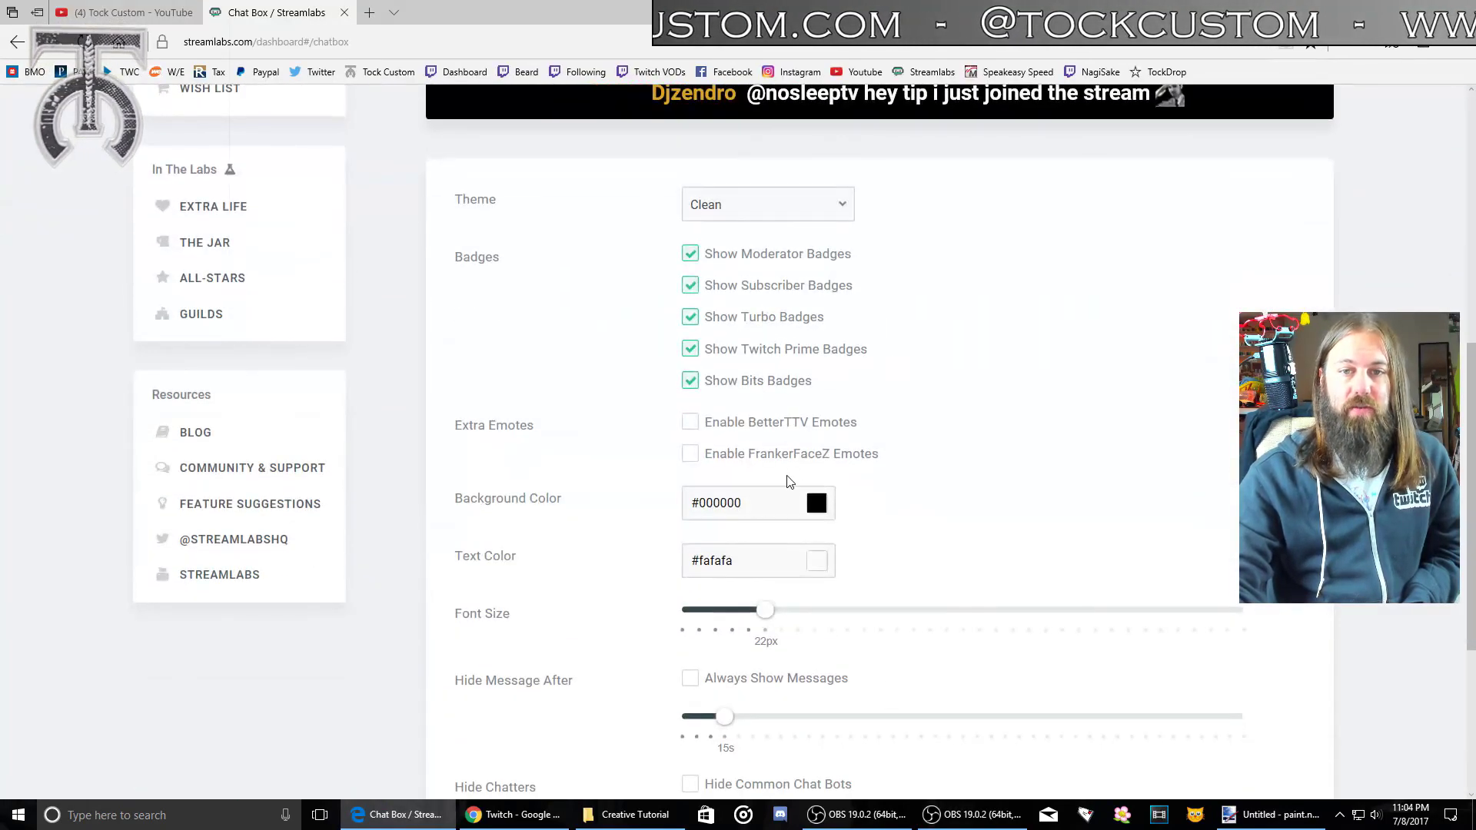
{"action": "scroll", "coordinate": [892, 390], "scroll_direction": "up", "scroll_amount": 3}
{"action": "scroll", "coordinate": [717, 493], "scroll_direction": "up", "scroll_amount": 2}
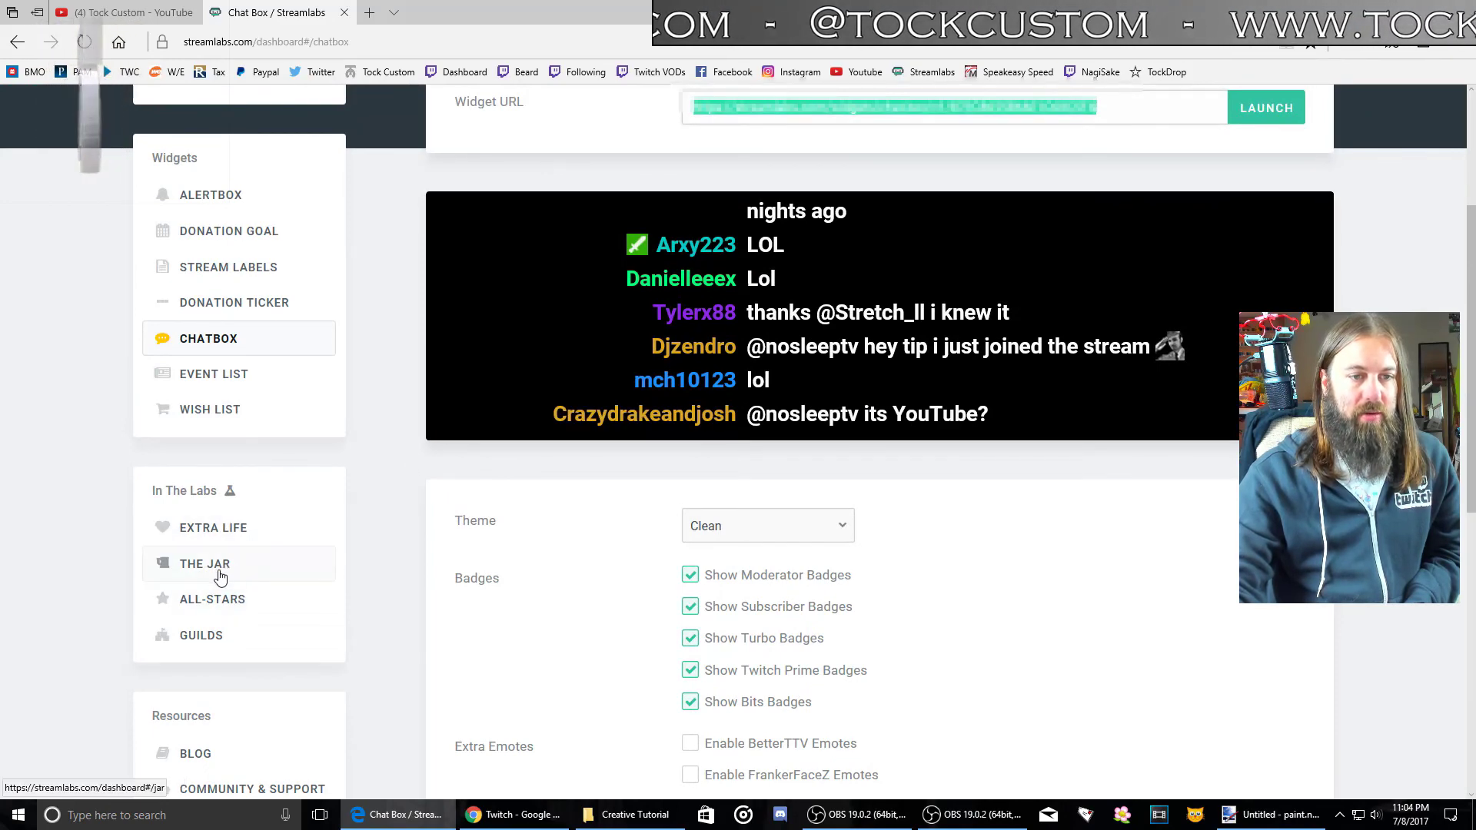
Open The Jar widget's page in Streamlabs, then reveal and copy its private widget URL
{"action": "scroll", "coordinate": [232, 571], "scroll_direction": "down", "scroll_amount": 2}
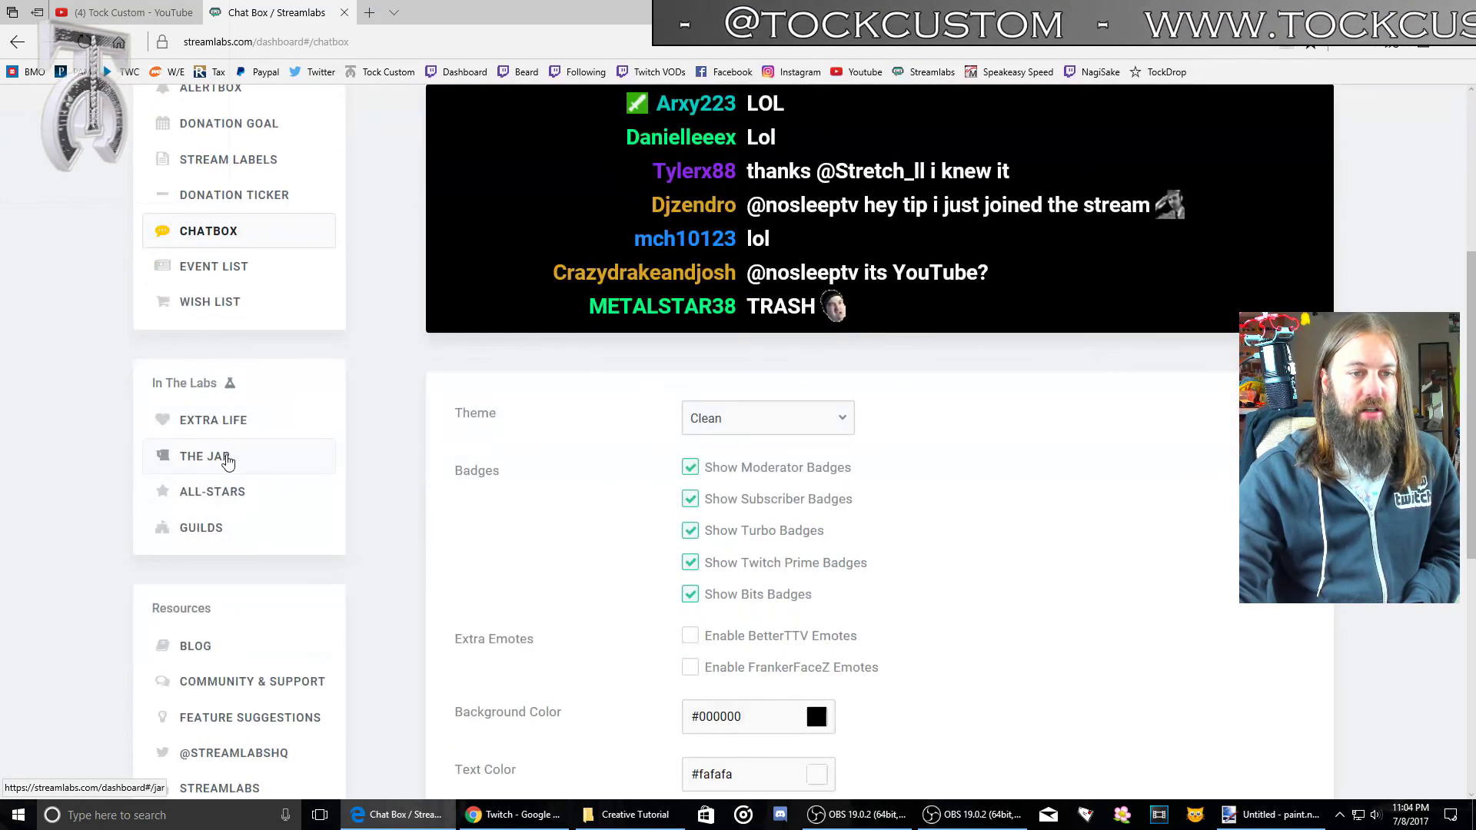
{"action": "left_click", "coordinate": [228, 460]}
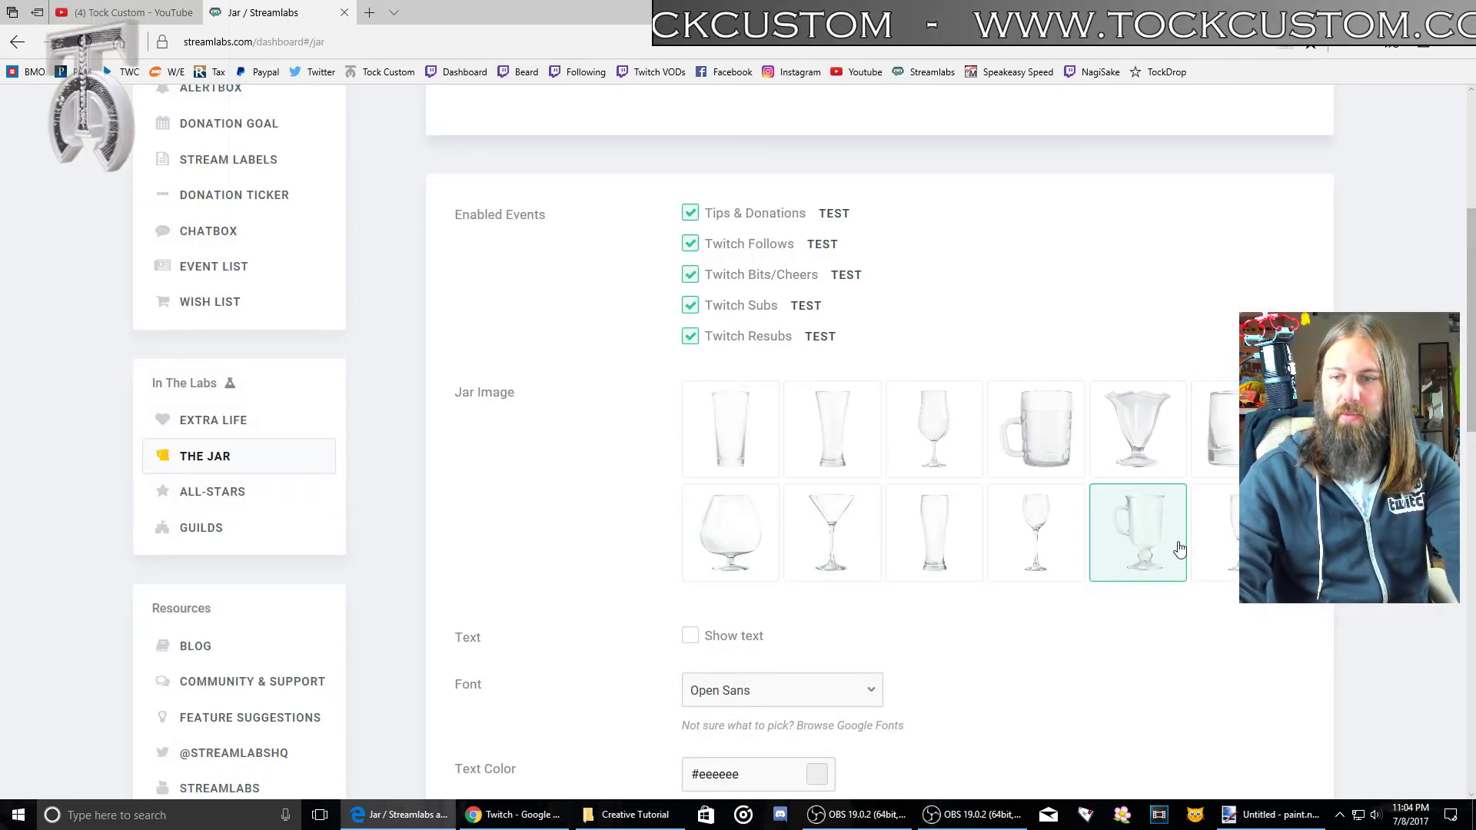
{"action": "scroll", "coordinate": [1148, 547], "scroll_direction": "up", "scroll_amount": 3}
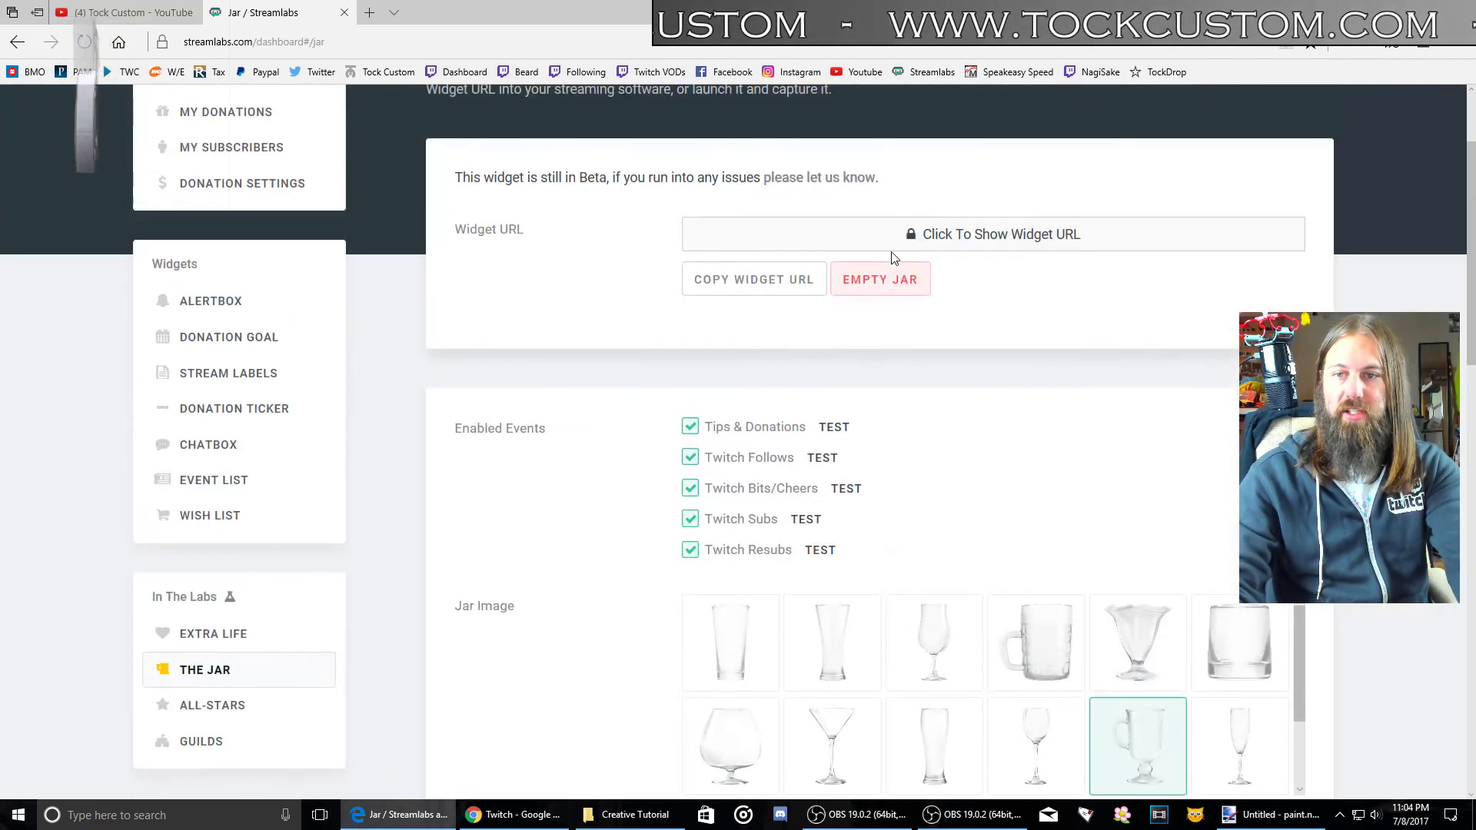
{"action": "scroll", "coordinate": [953, 495], "scroll_direction": "down", "scroll_amount": 1}
{"action": "scroll", "coordinate": [1020, 350], "scroll_direction": "up", "scroll_amount": 3}
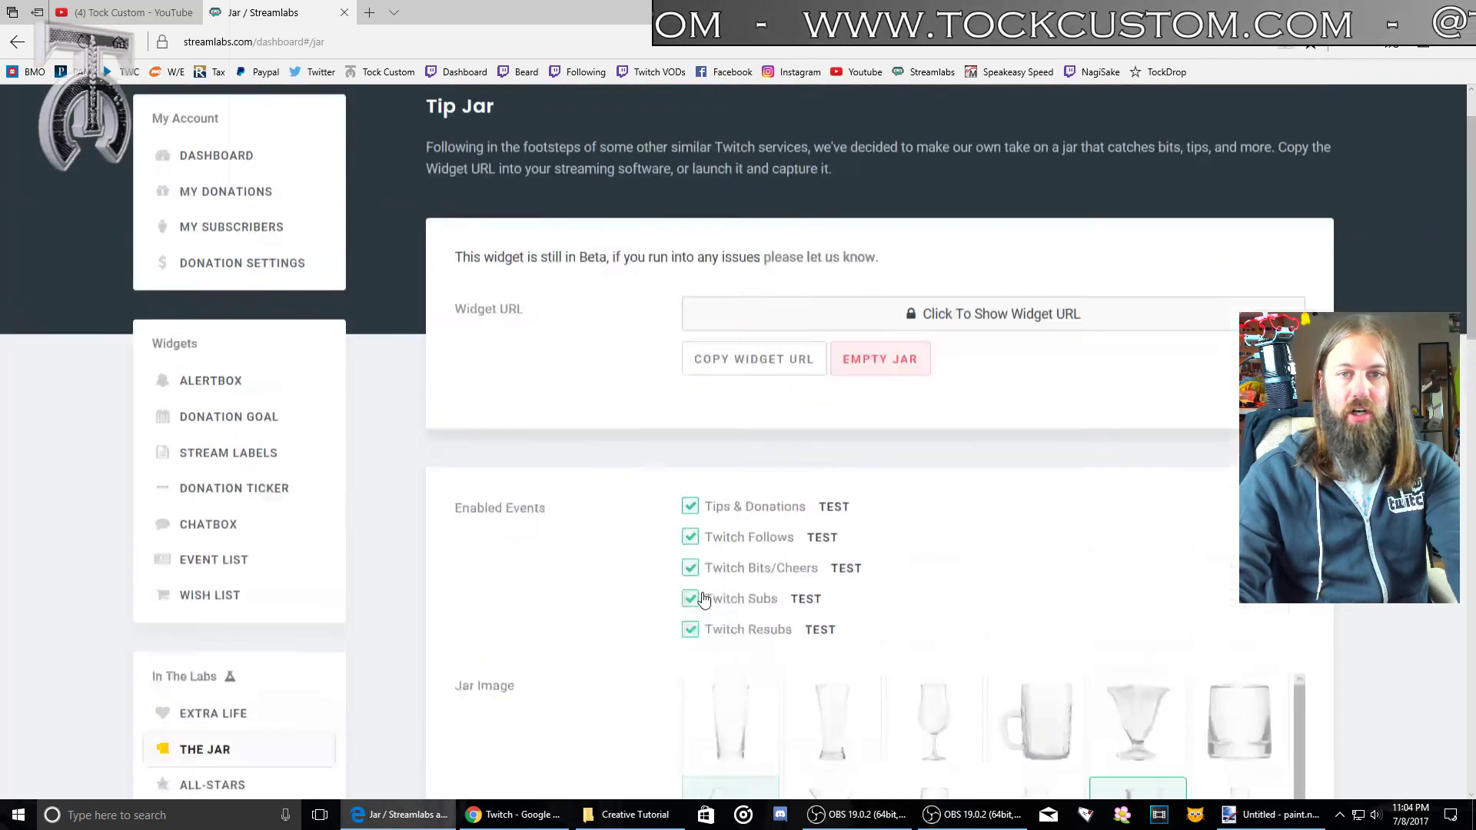
{"action": "left_click", "coordinate": [1020, 350]}
{"action": "left_click_drag", "start_coordinate": [1033, 338], "coordinate": [514, 322]}
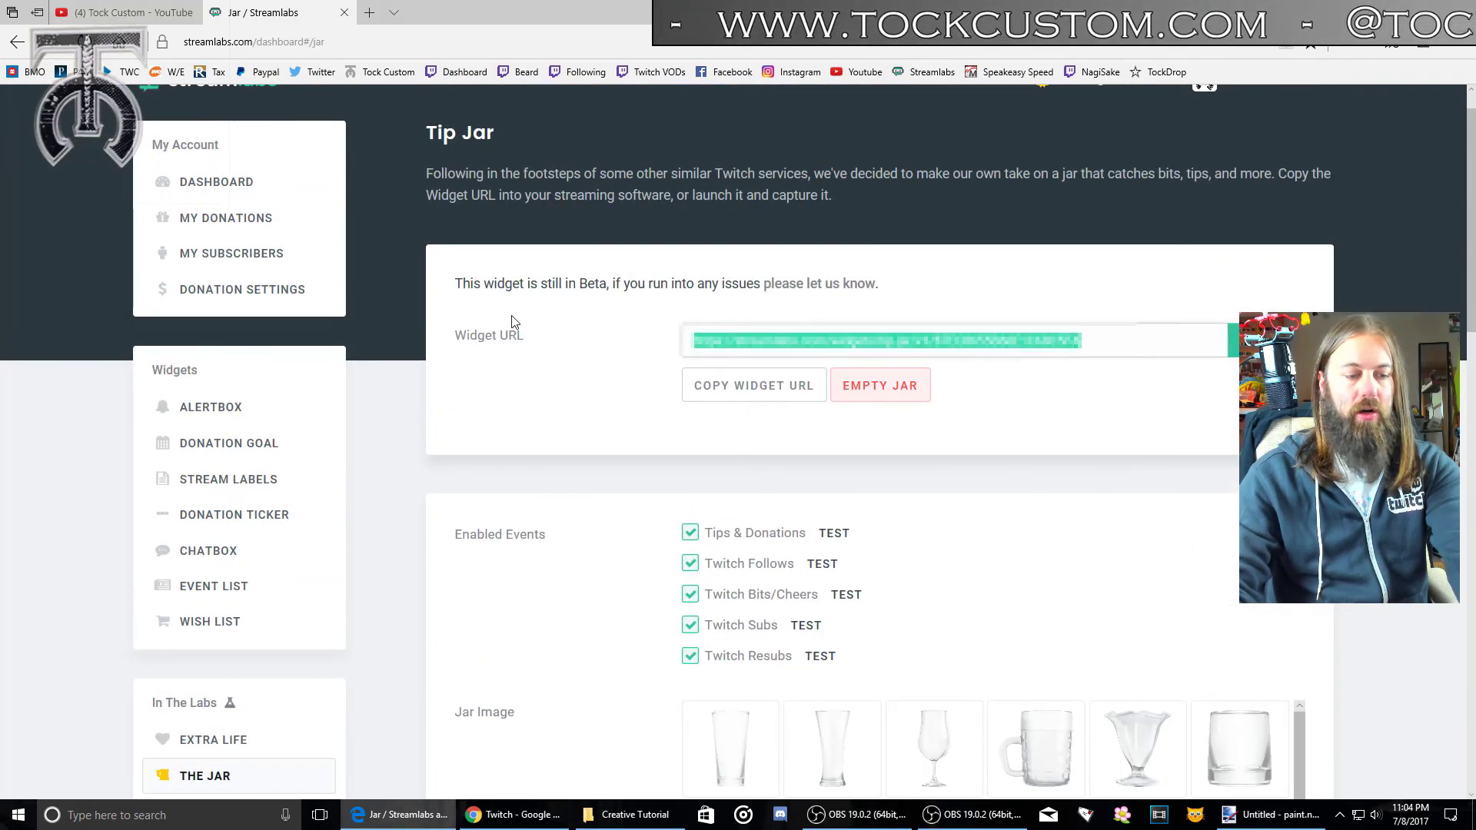
Switch back to OBS and add a new BrowserSource named BITCUP that uses the copied private Jar widget URL
{"action": "left_click", "coordinate": [972, 815]}
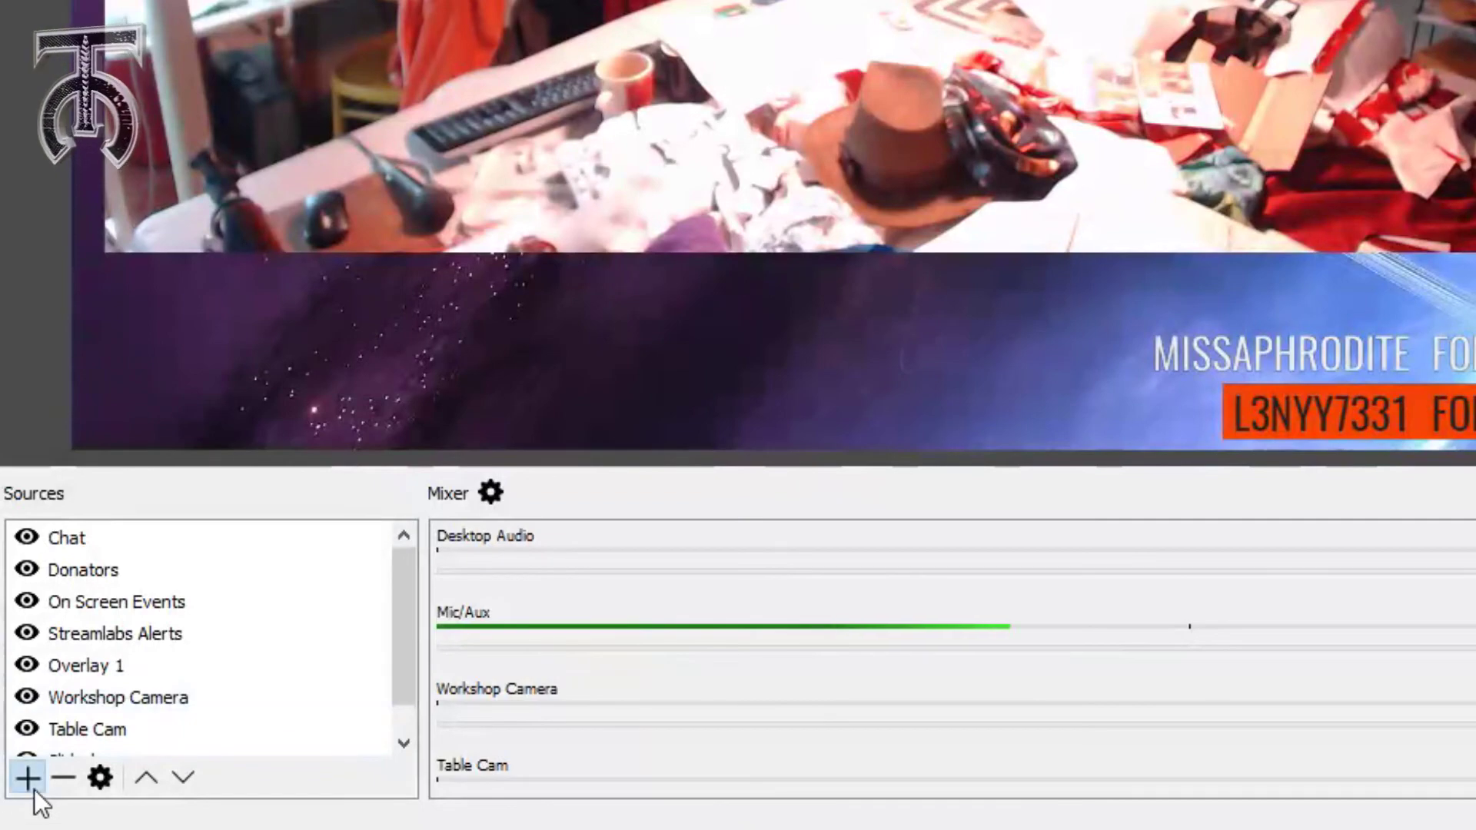
{"action": "left_click", "coordinate": [31, 783]}
{"action": "left_click", "coordinate": [169, 340]}
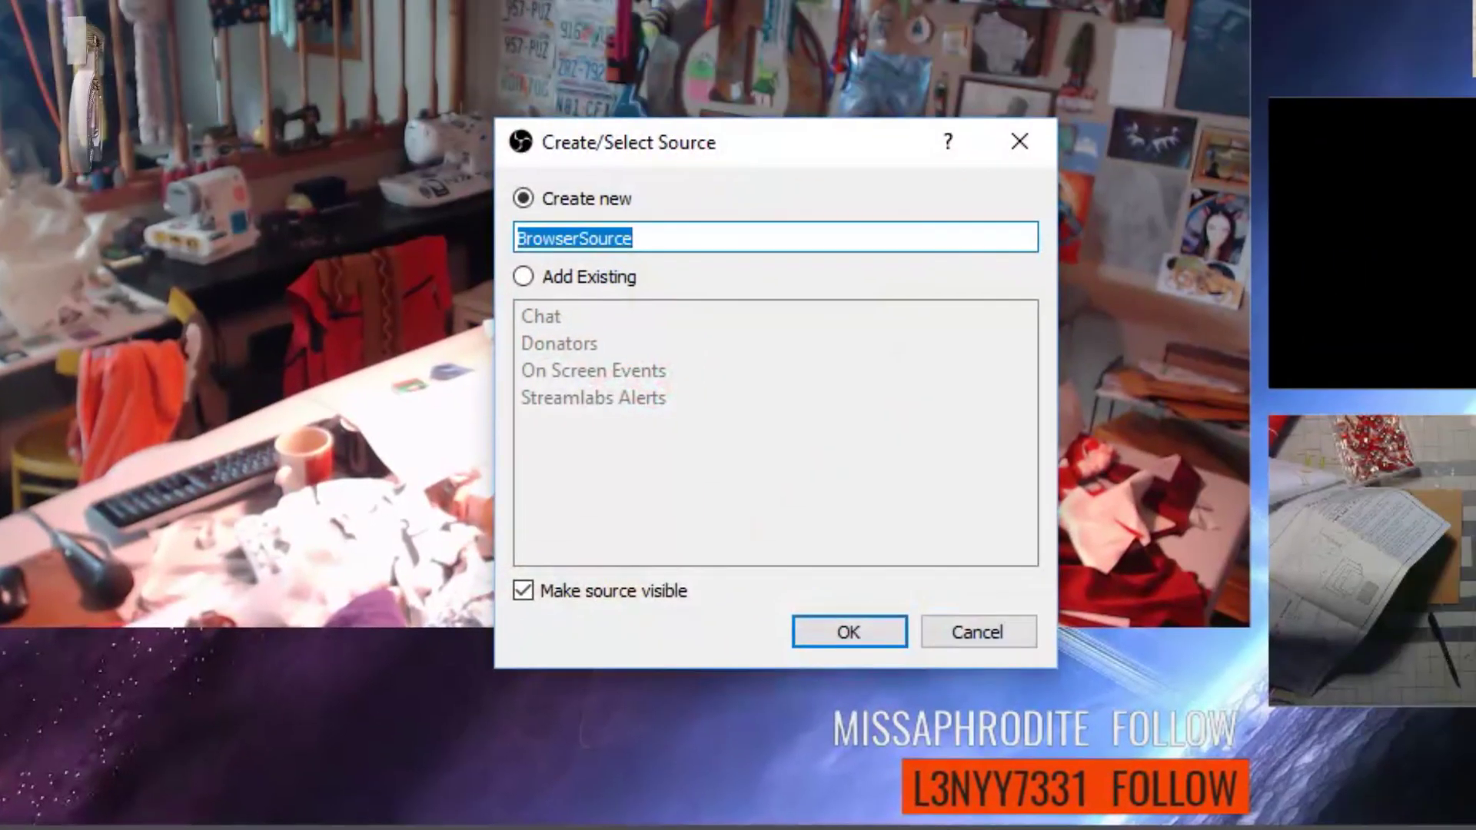
{"action": "type", "text": "BITCUP"}
{"action": "key", "text": "Return"}
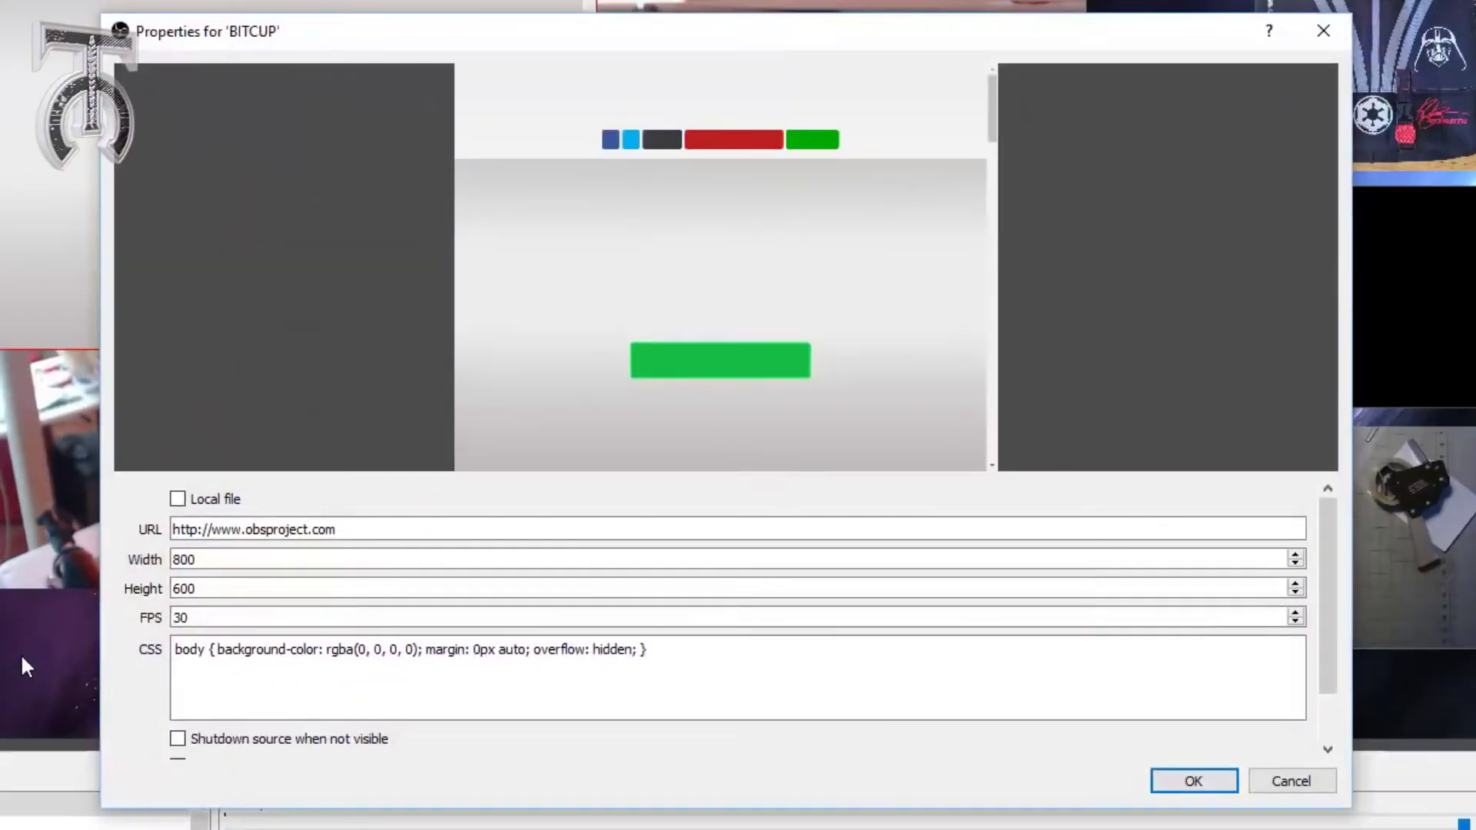
{"action": "triple_click", "coordinate": [392, 529]}
{"action": "key", "text": "ctrl+v"}
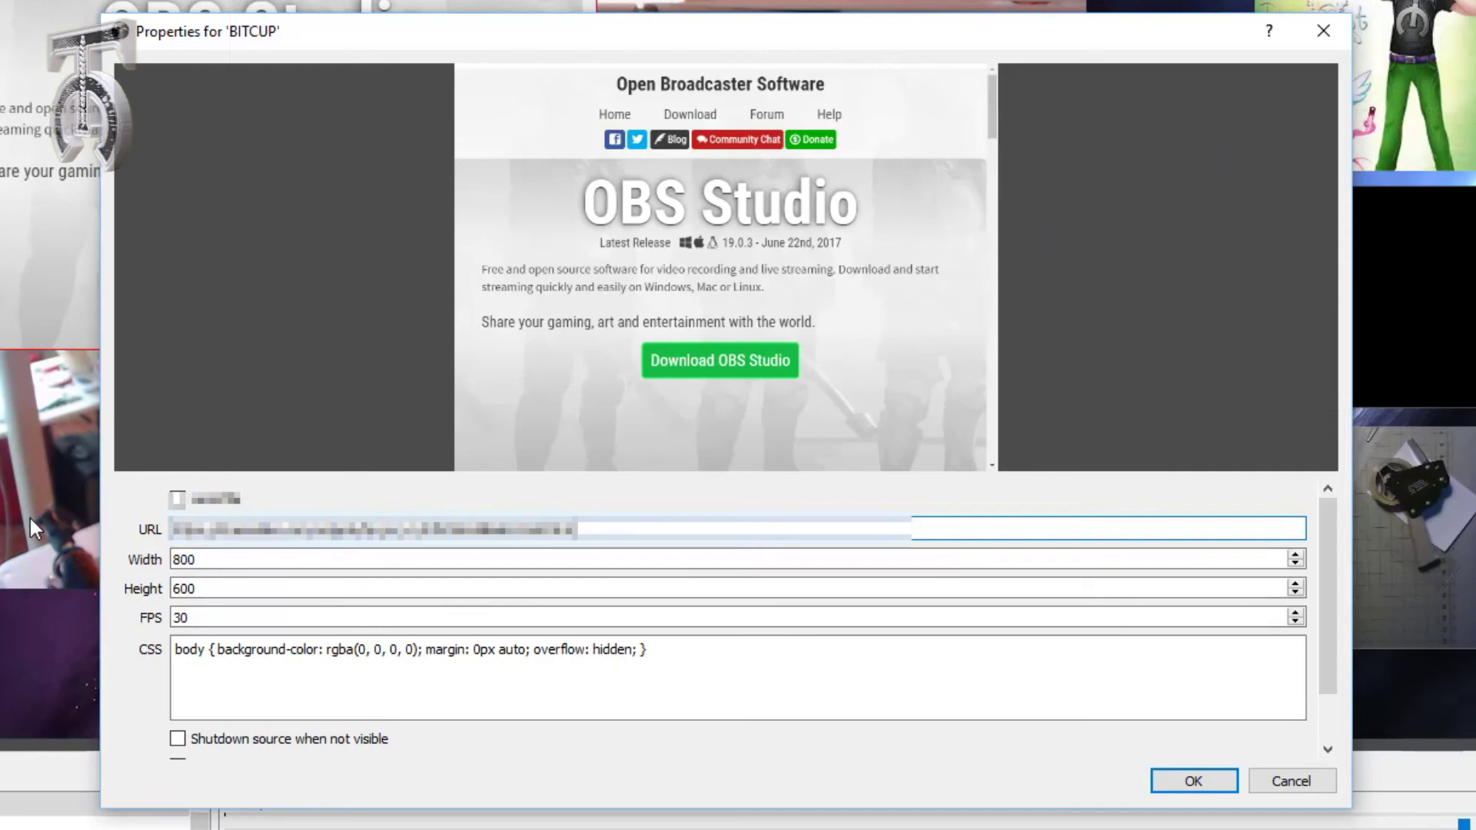
{"action": "left_click", "coordinate": [1218, 777]}
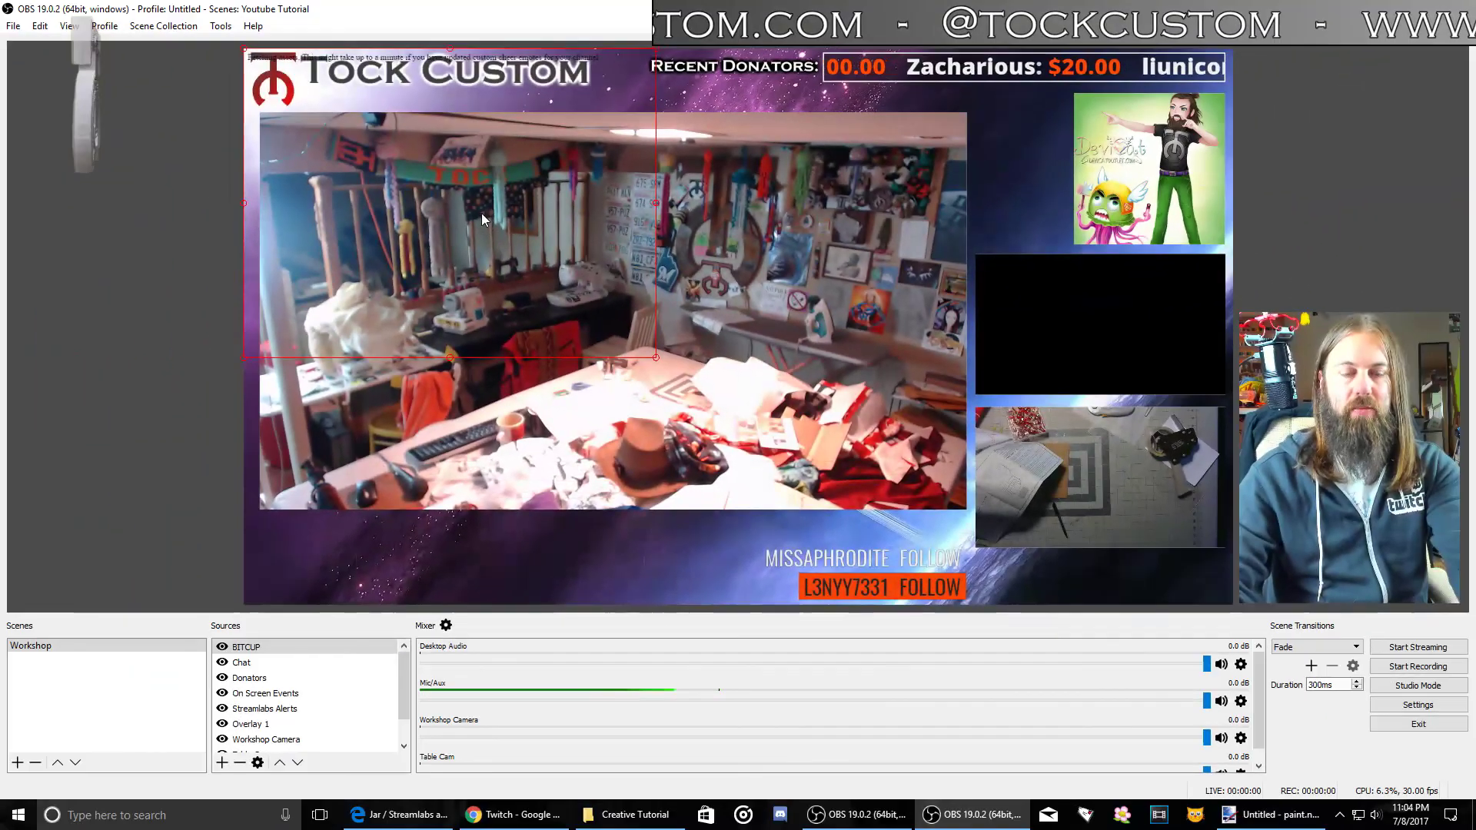
Move the BITCUP source so its cup stands near the scene's lower-left corner, and deselect it
{"action": "left_click_drag", "start_coordinate": [482, 216], "coordinate": [654, 385]}
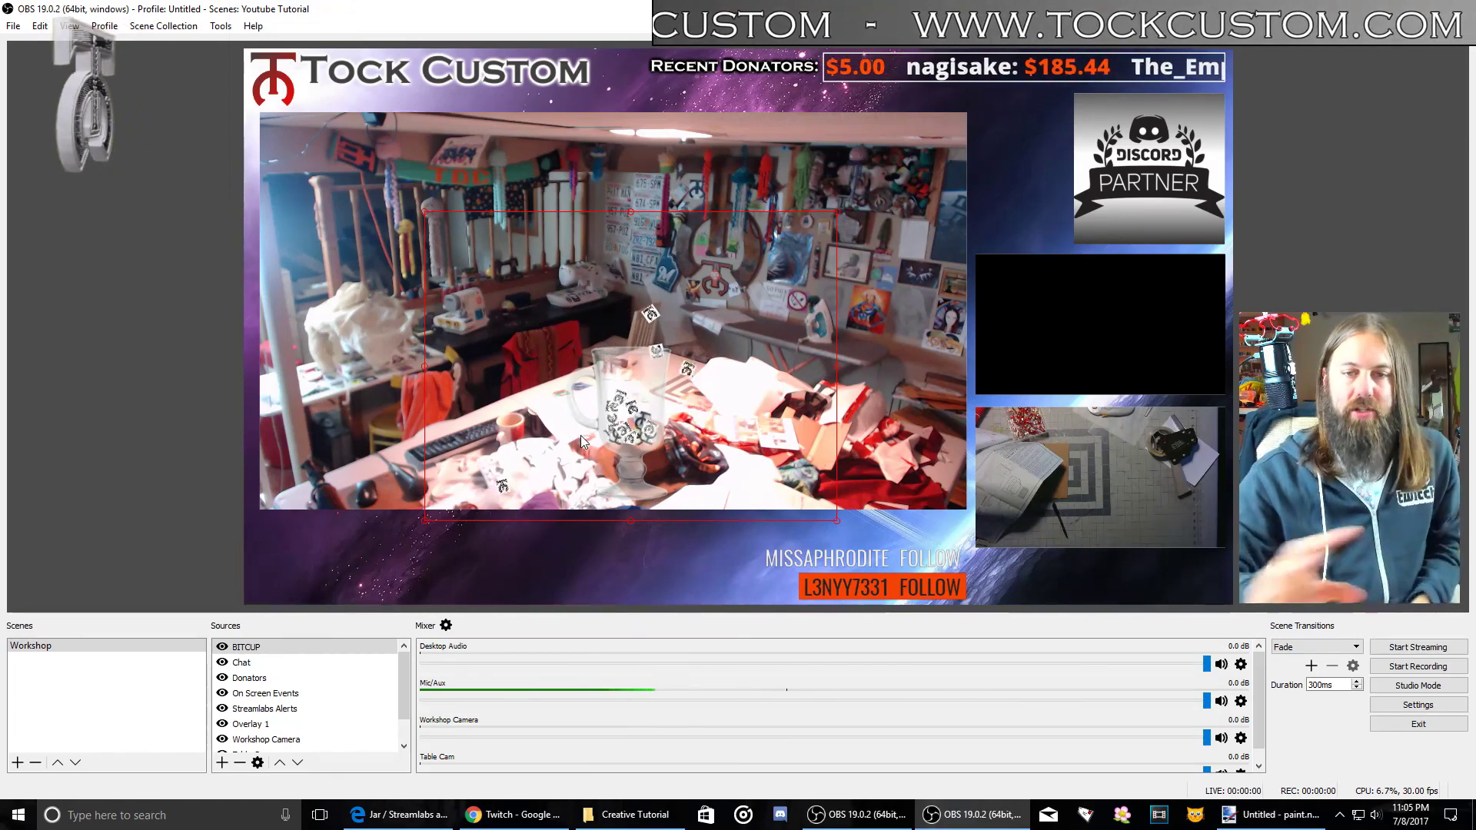
{"action": "left_click_drag", "start_coordinate": [688, 381], "coordinate": [395, 446]}
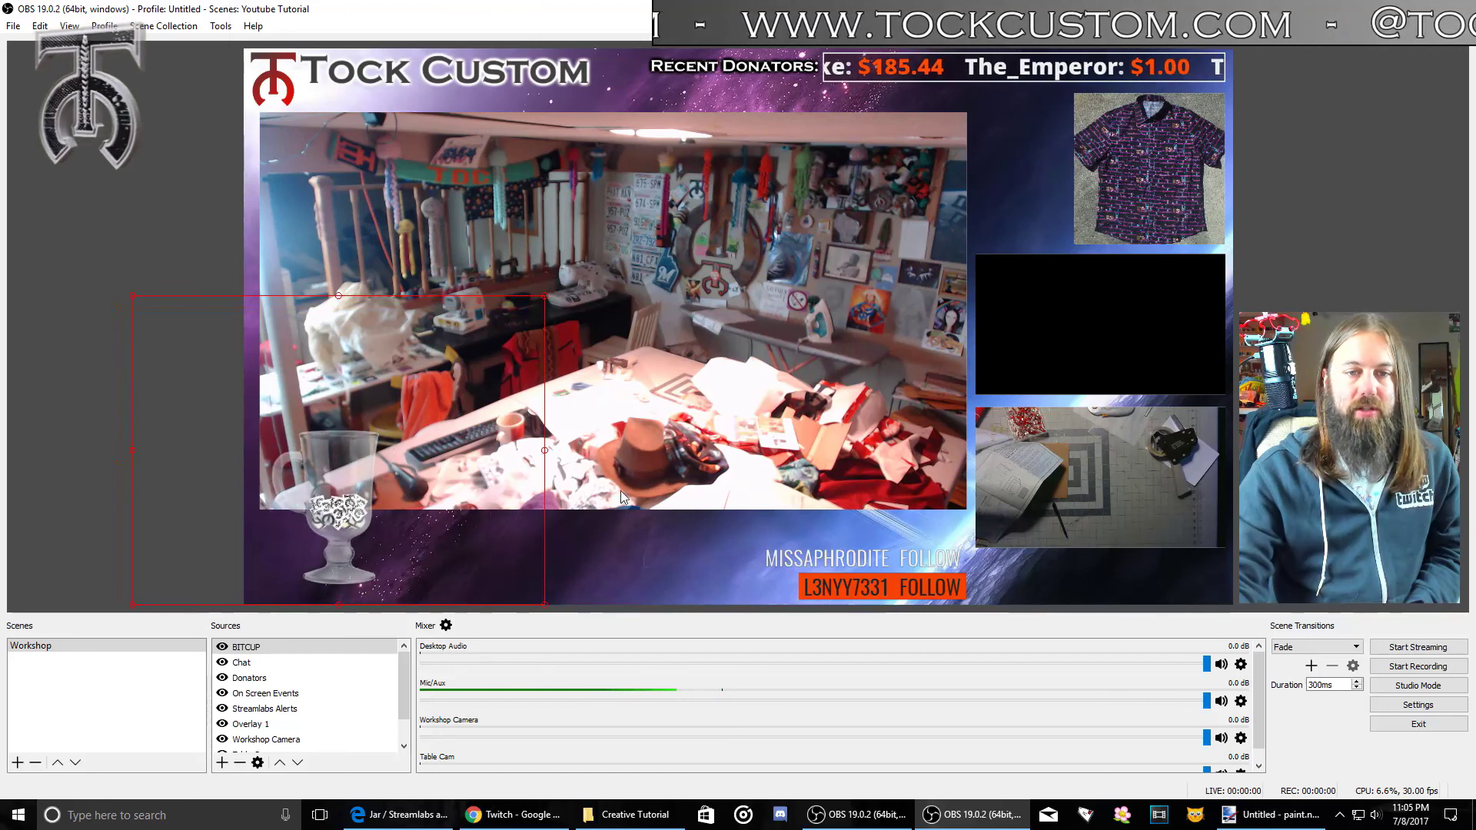
{"action": "left_click", "coordinate": [114, 262]}
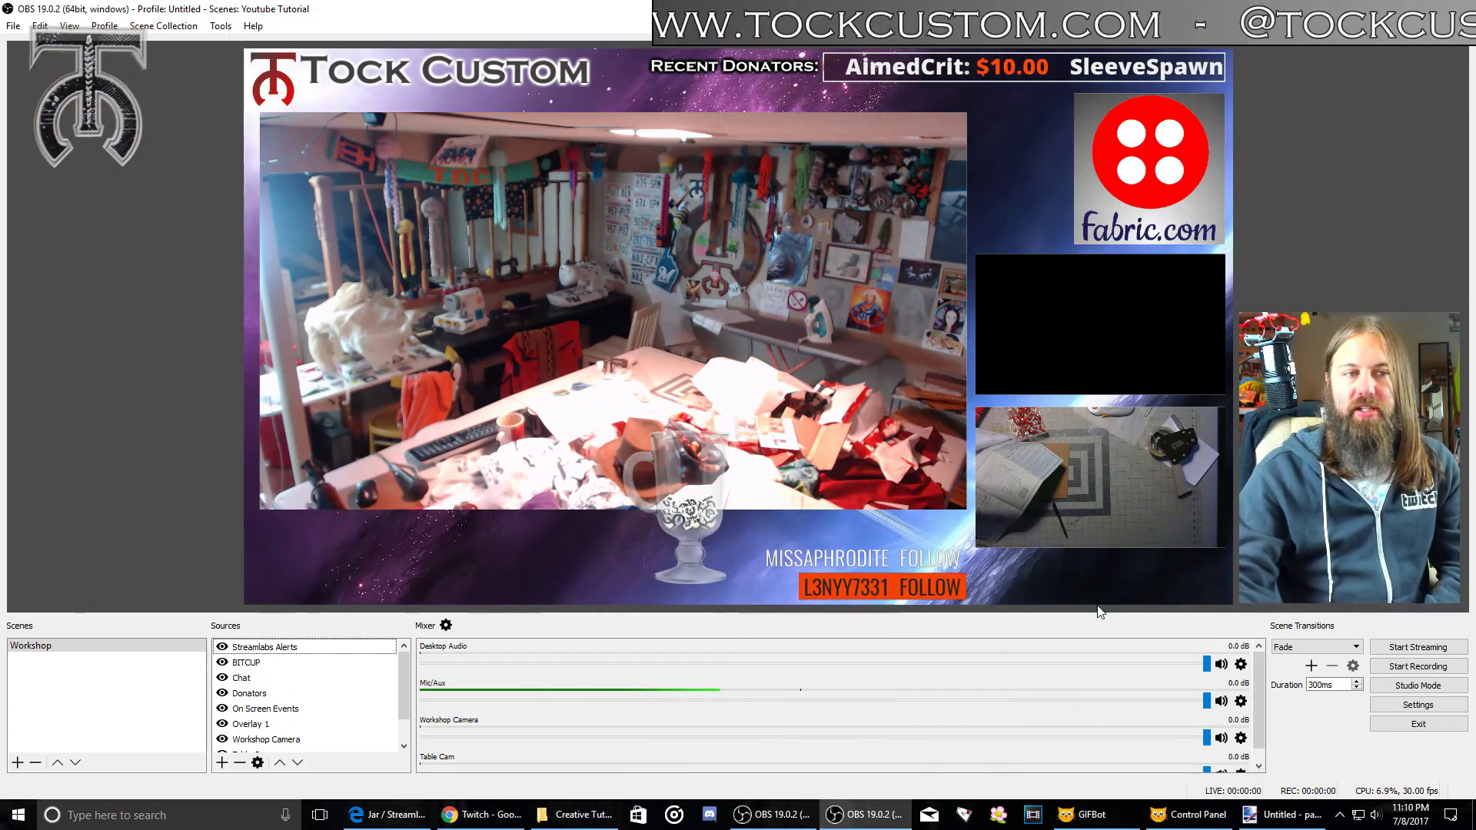
Bring up the GIFBot animation window and its Control Panel over OBS
{"action": "left_click", "coordinate": [1101, 819]}
{"action": "left_click", "coordinate": [1223, 819]}
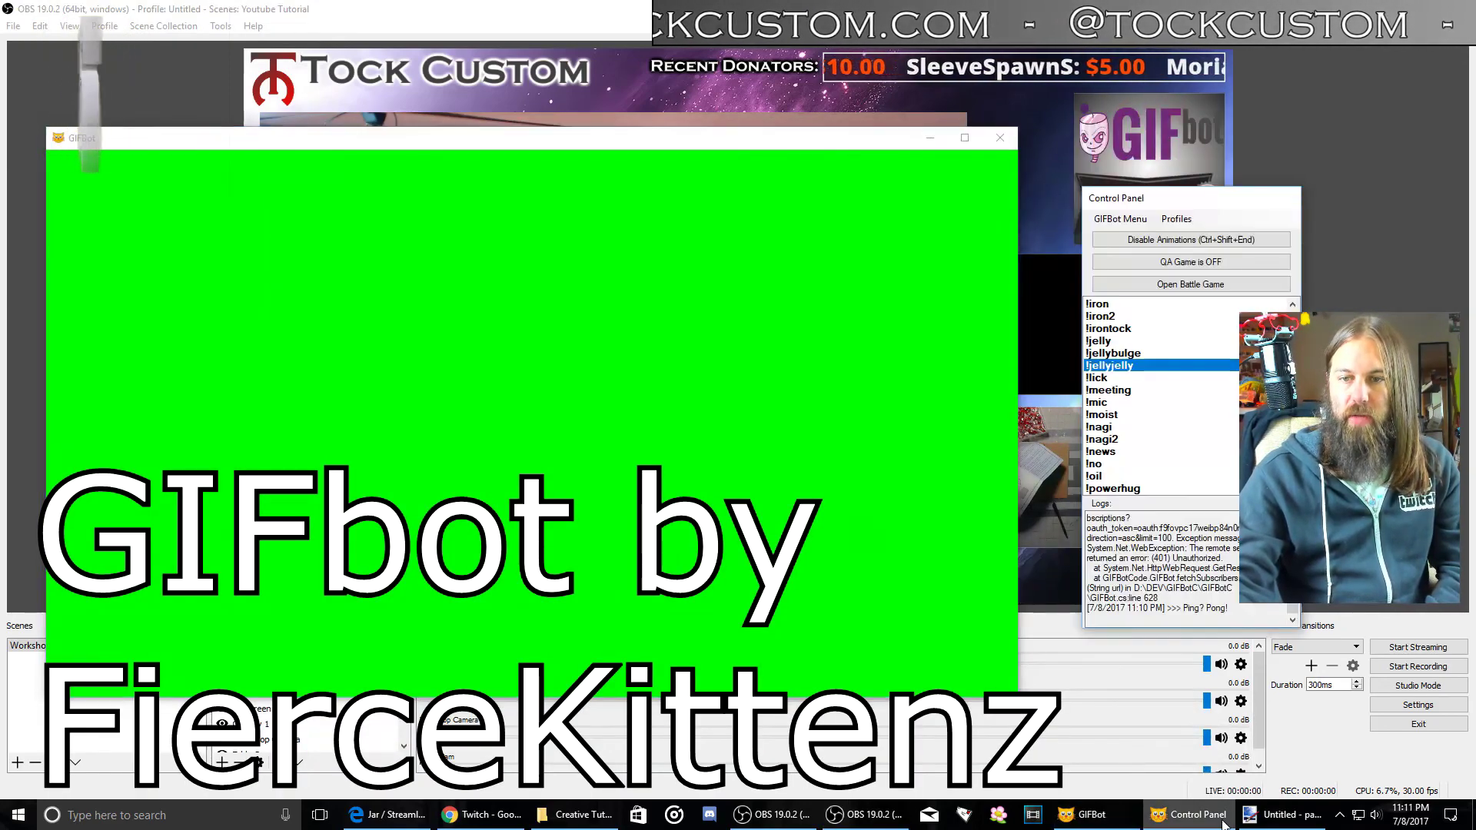
Arrange GIFBot's Control Panel beside the green animation window and select the !lick command
{"action": "left_click_drag", "start_coordinate": [1230, 204], "coordinate": [1181, 195]}
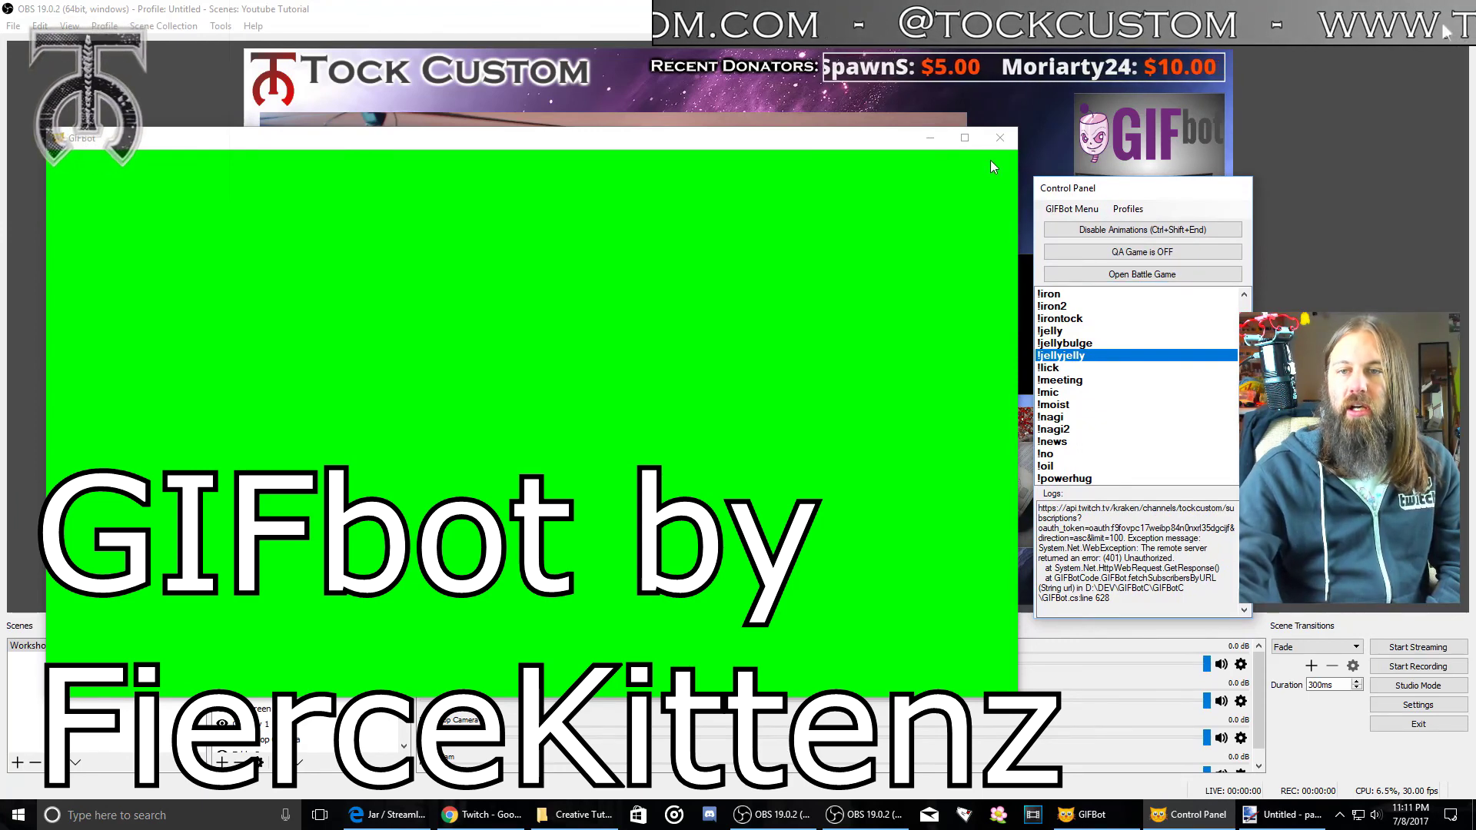
{"action": "mouse_move", "coordinate": [833, 137]}
{"action": "left_mouse_down"}
{"action": "mouse_move", "coordinate": [835, 122]}
{"action": "mouse_move", "coordinate": [839, 141]}
{"action": "left_mouse_up"}
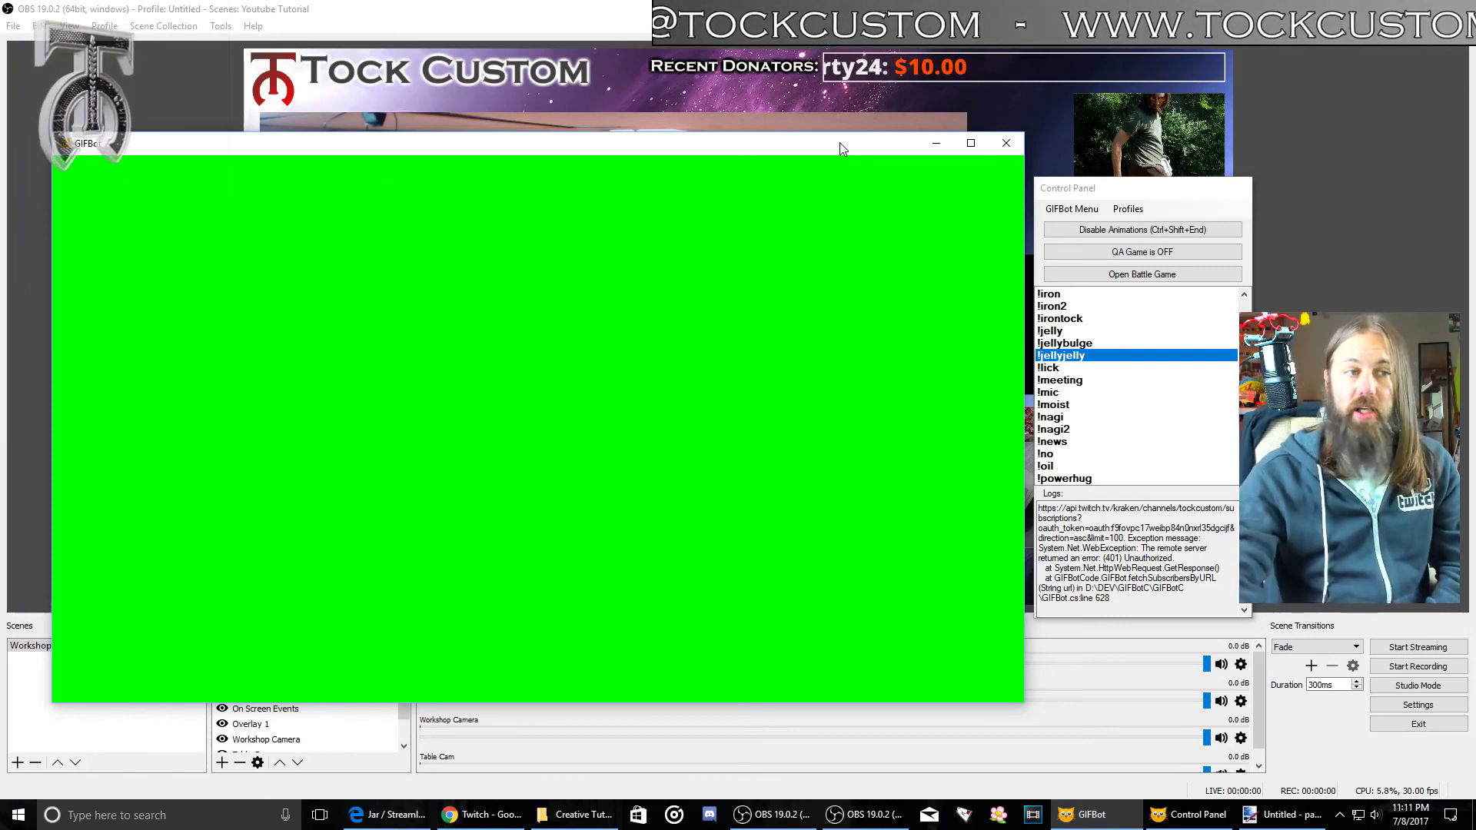
{"action": "left_click", "coordinate": [1067, 369]}
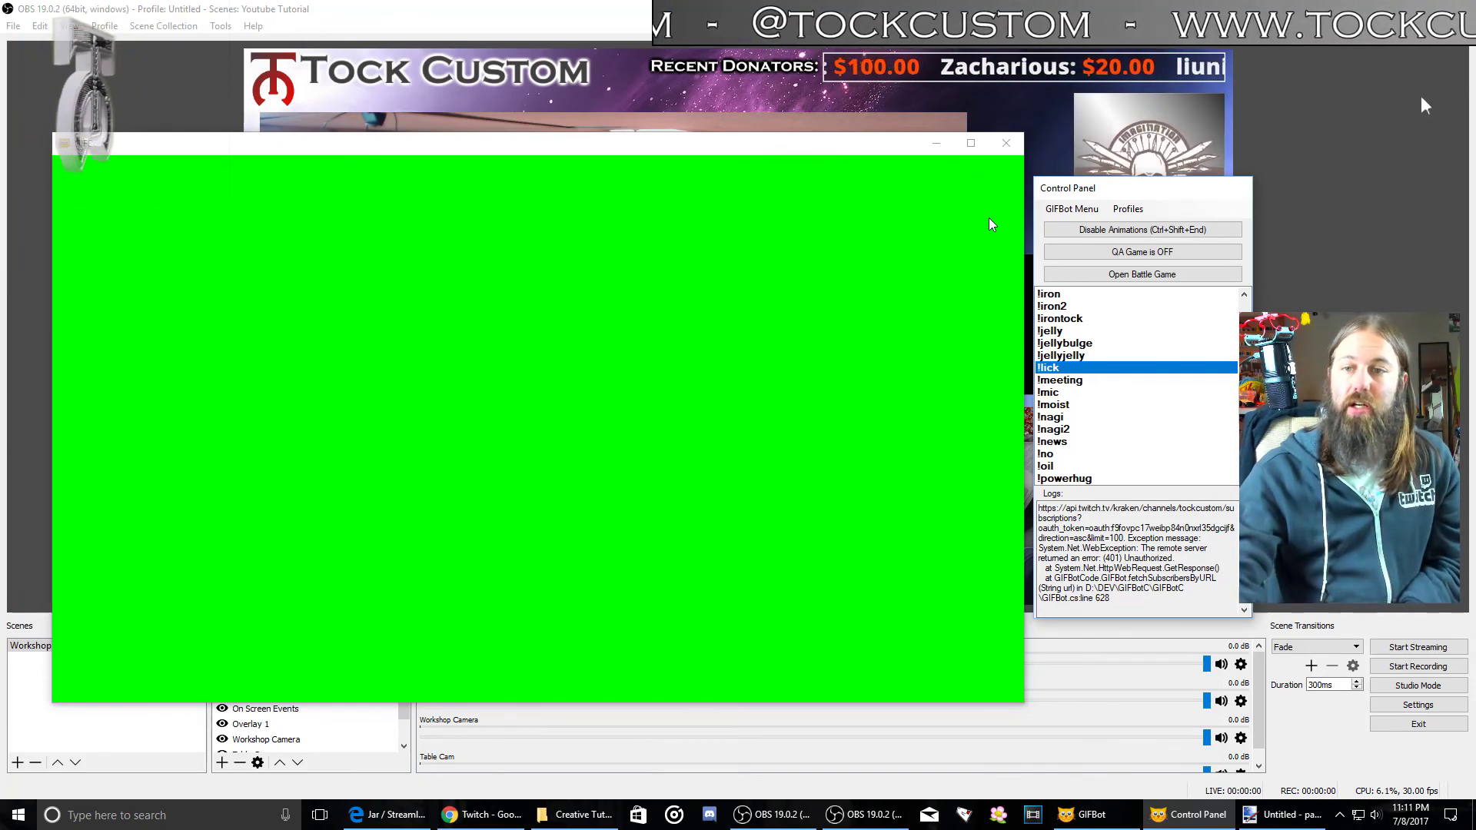
Open GIFBot's Bot Settings, place the dialog over the green window, and review the bot account name and channel name fields
{"action": "left_click", "coordinate": [1072, 210]}
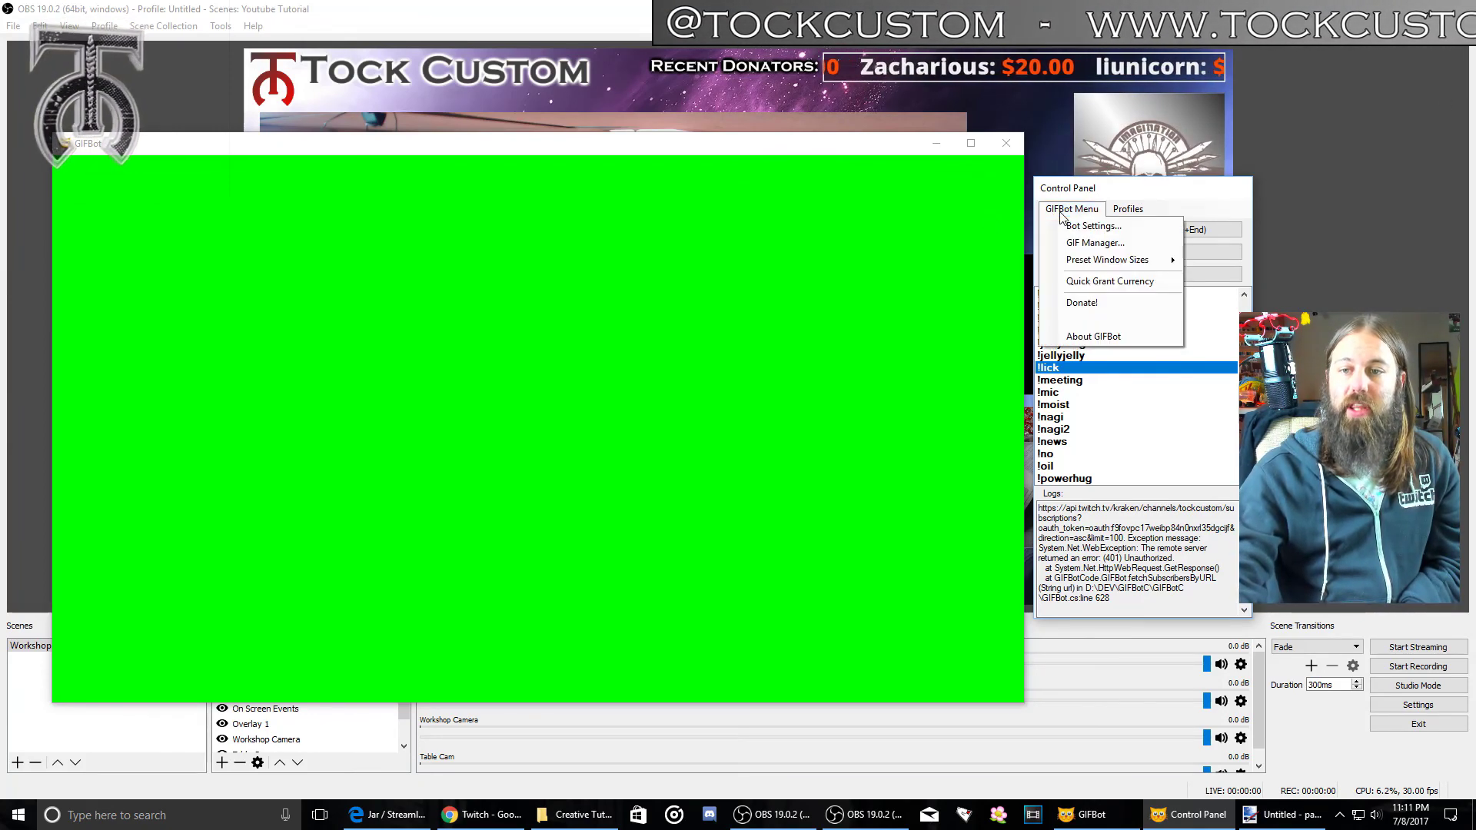
{"action": "left_click", "coordinate": [1090, 227]}
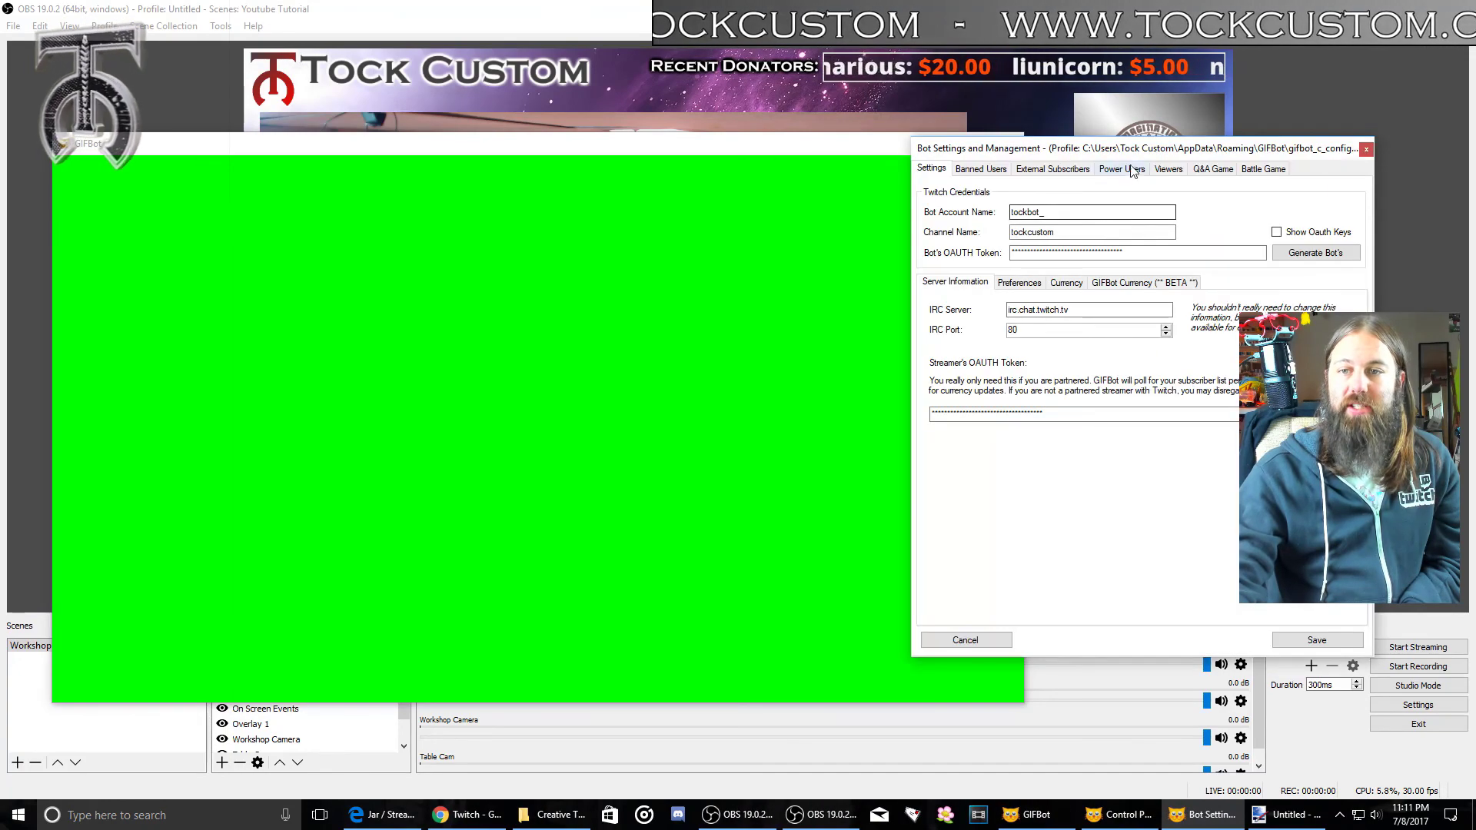
{"action": "left_click_drag", "start_coordinate": [1125, 151], "coordinate": [761, 186]}
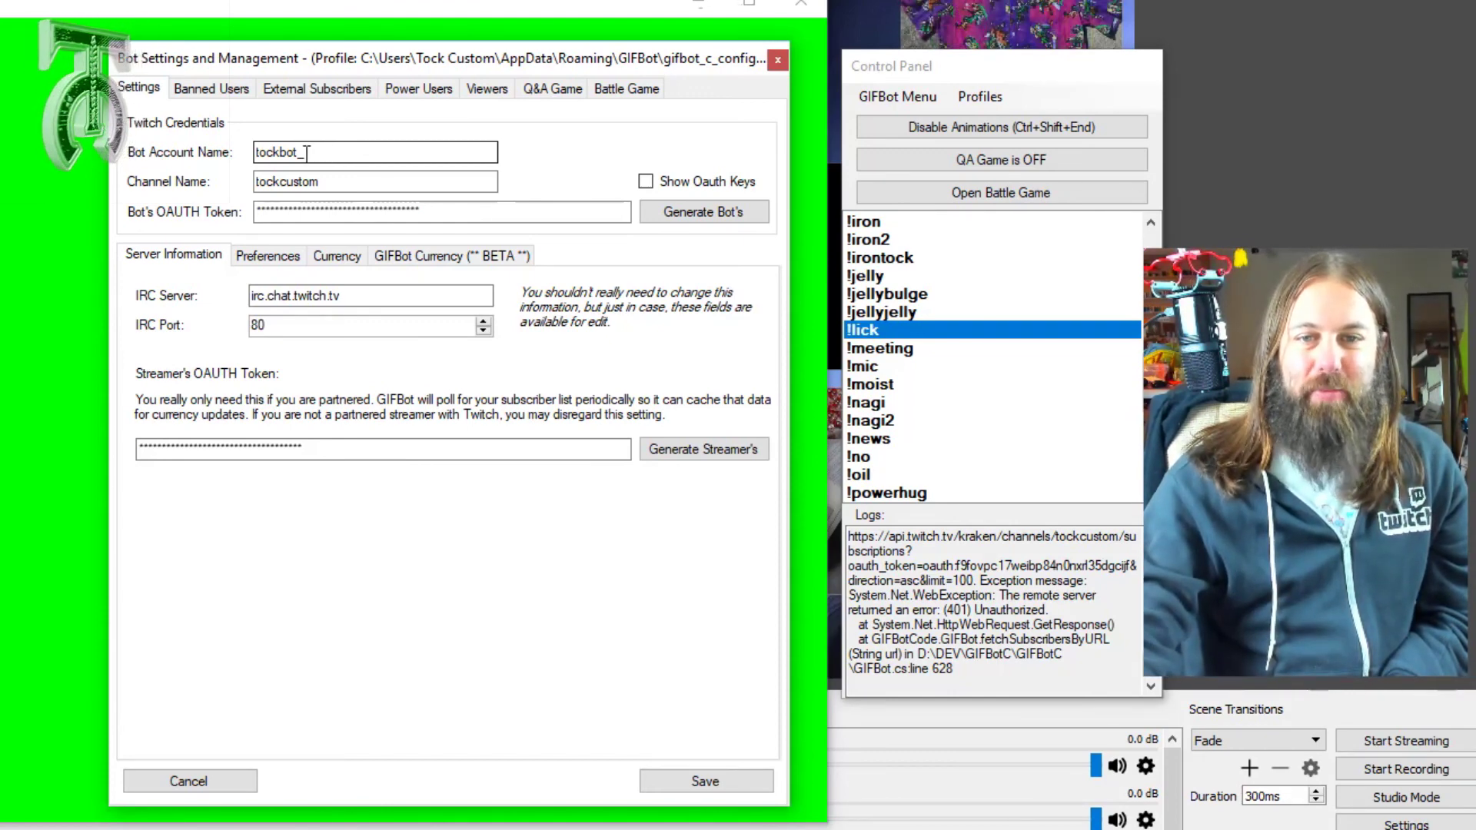
{"action": "left_click_drag", "start_coordinate": [310, 156], "coordinate": [217, 156]}
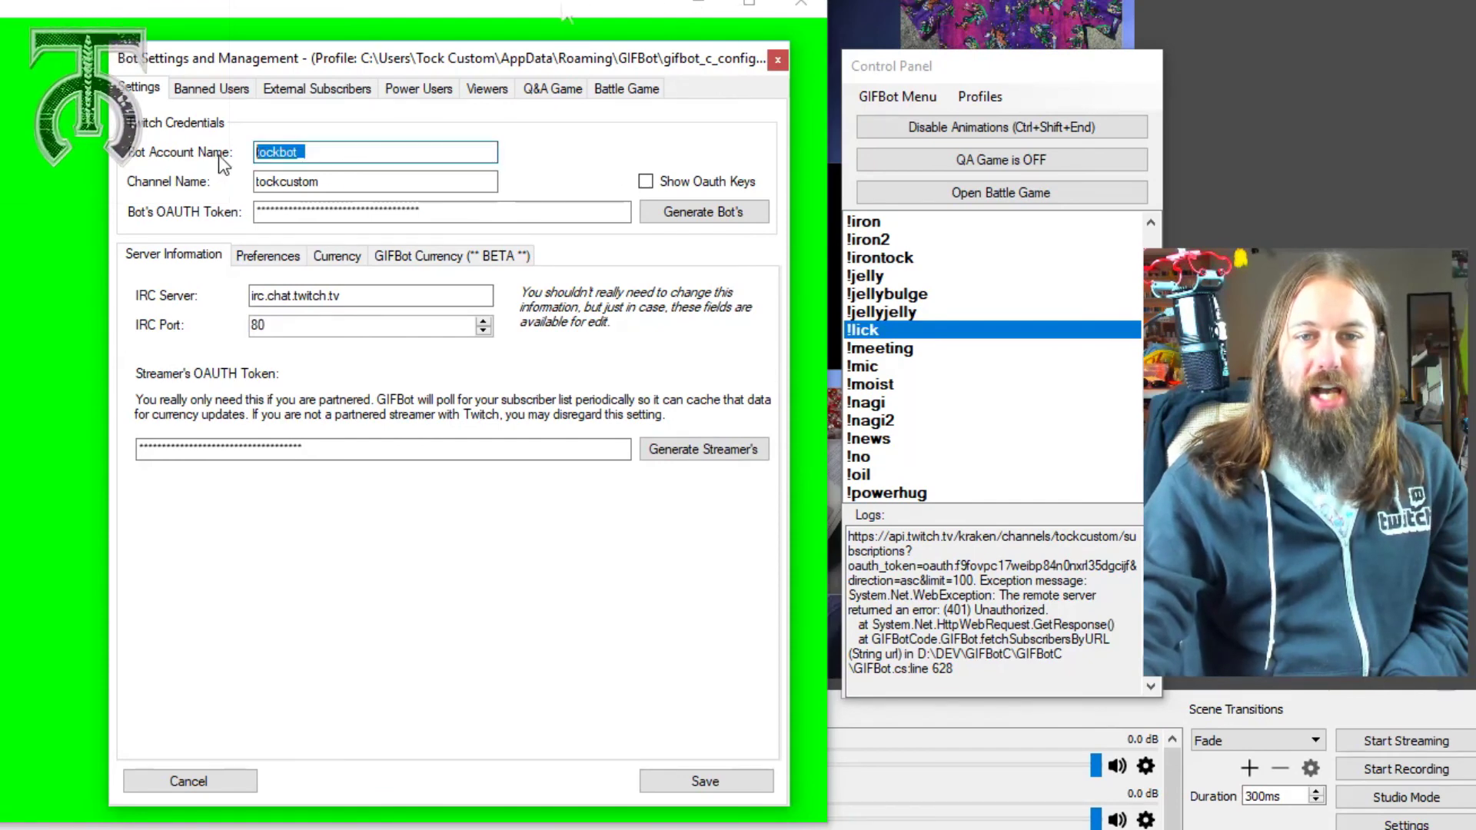
{"action": "left_click", "coordinate": [326, 157]}
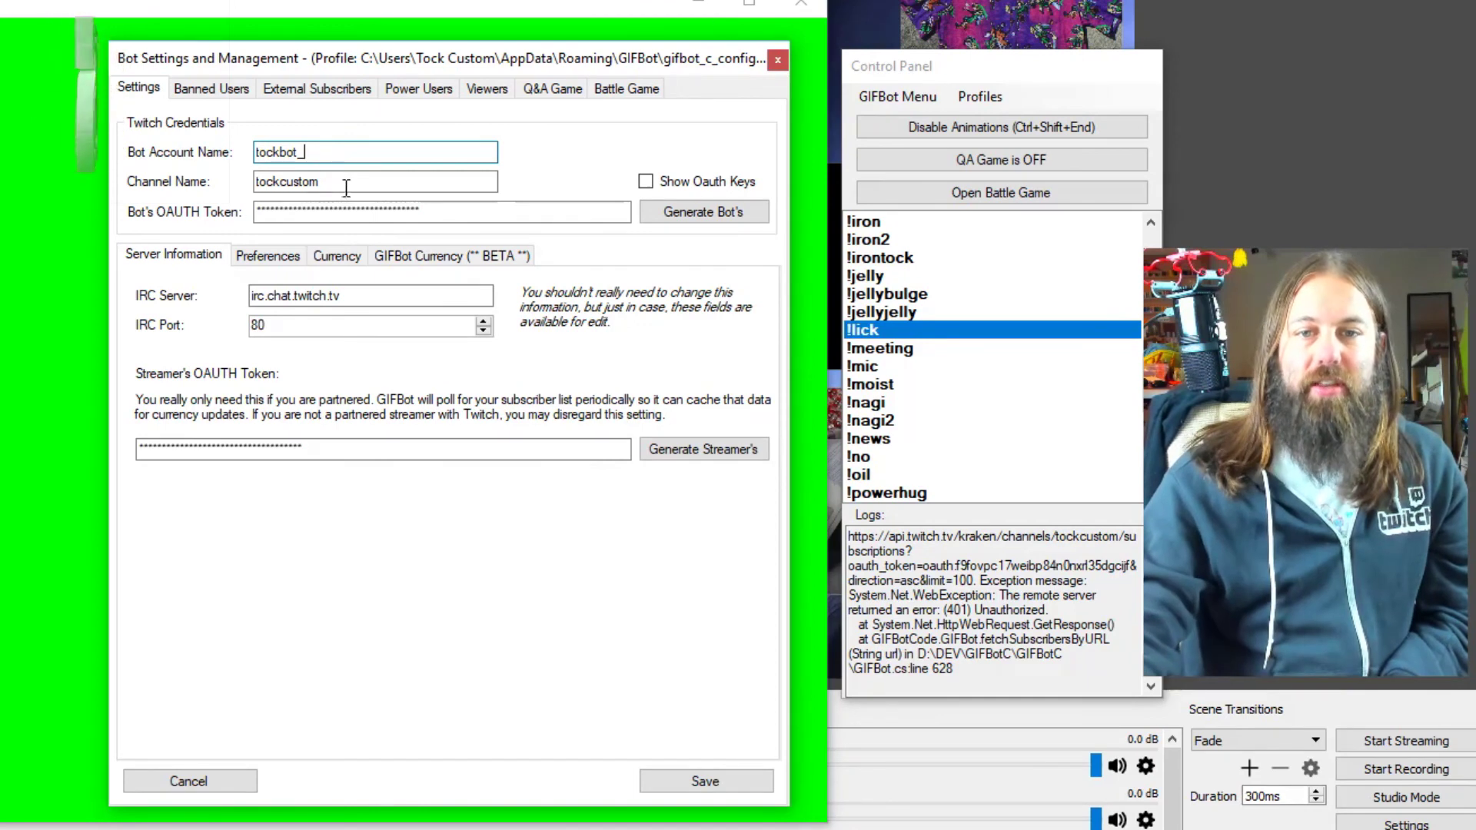
{"action": "double_click", "coordinate": [348, 187]}
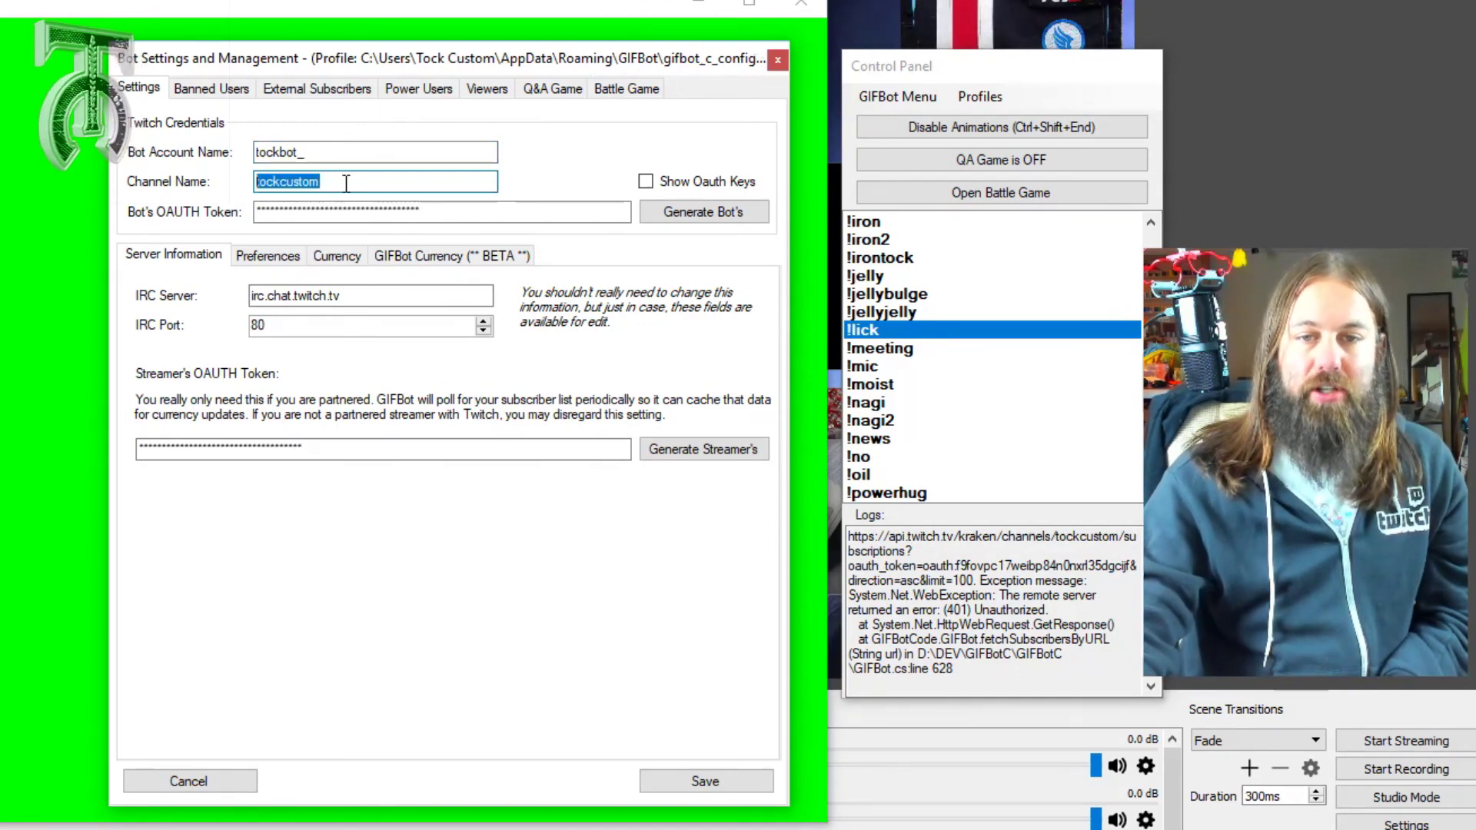
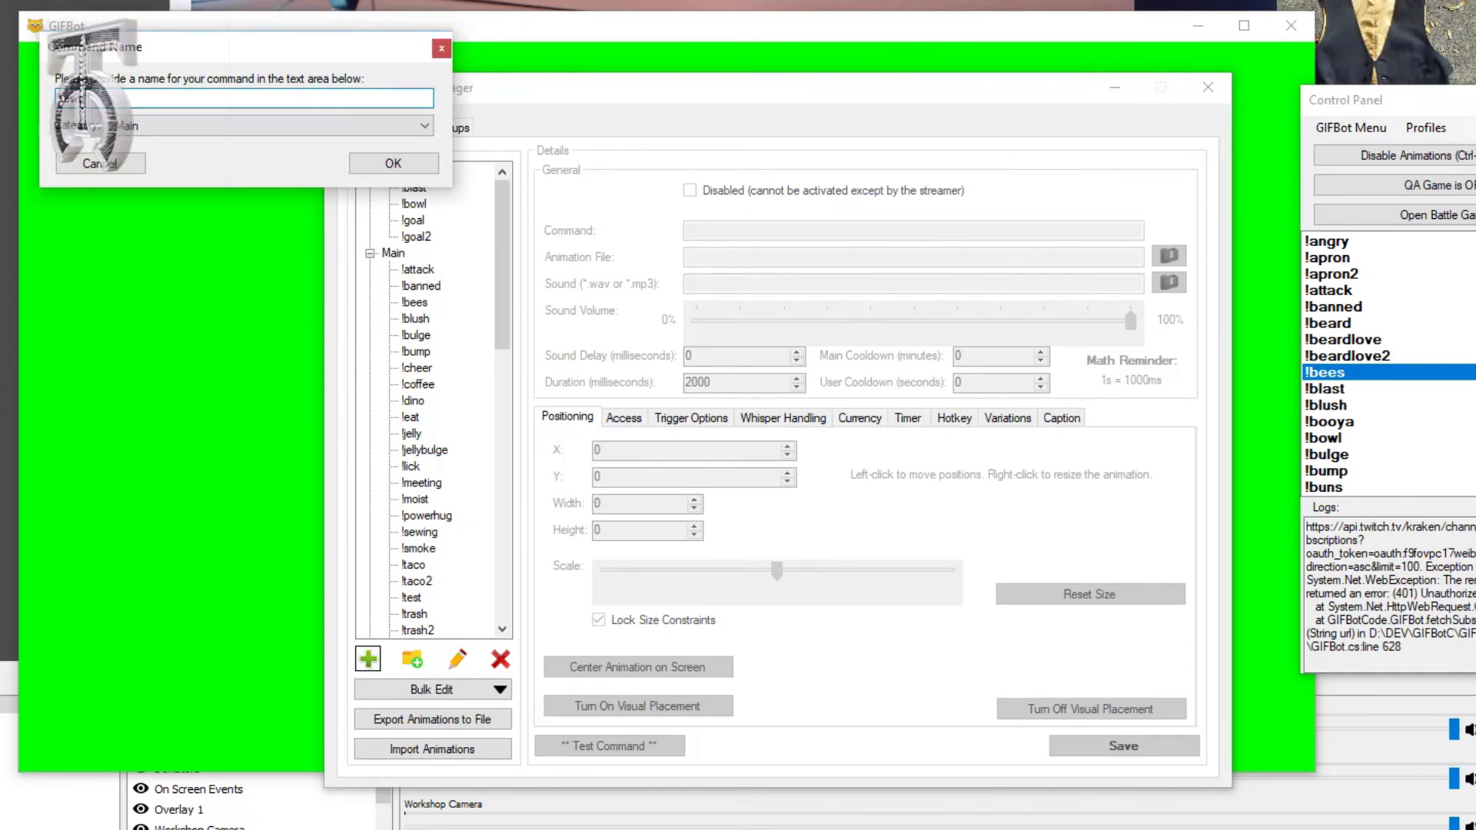
Create a new animation command named !test in the Main category and open the new entry's details
{"action": "type", "text": "!test"}
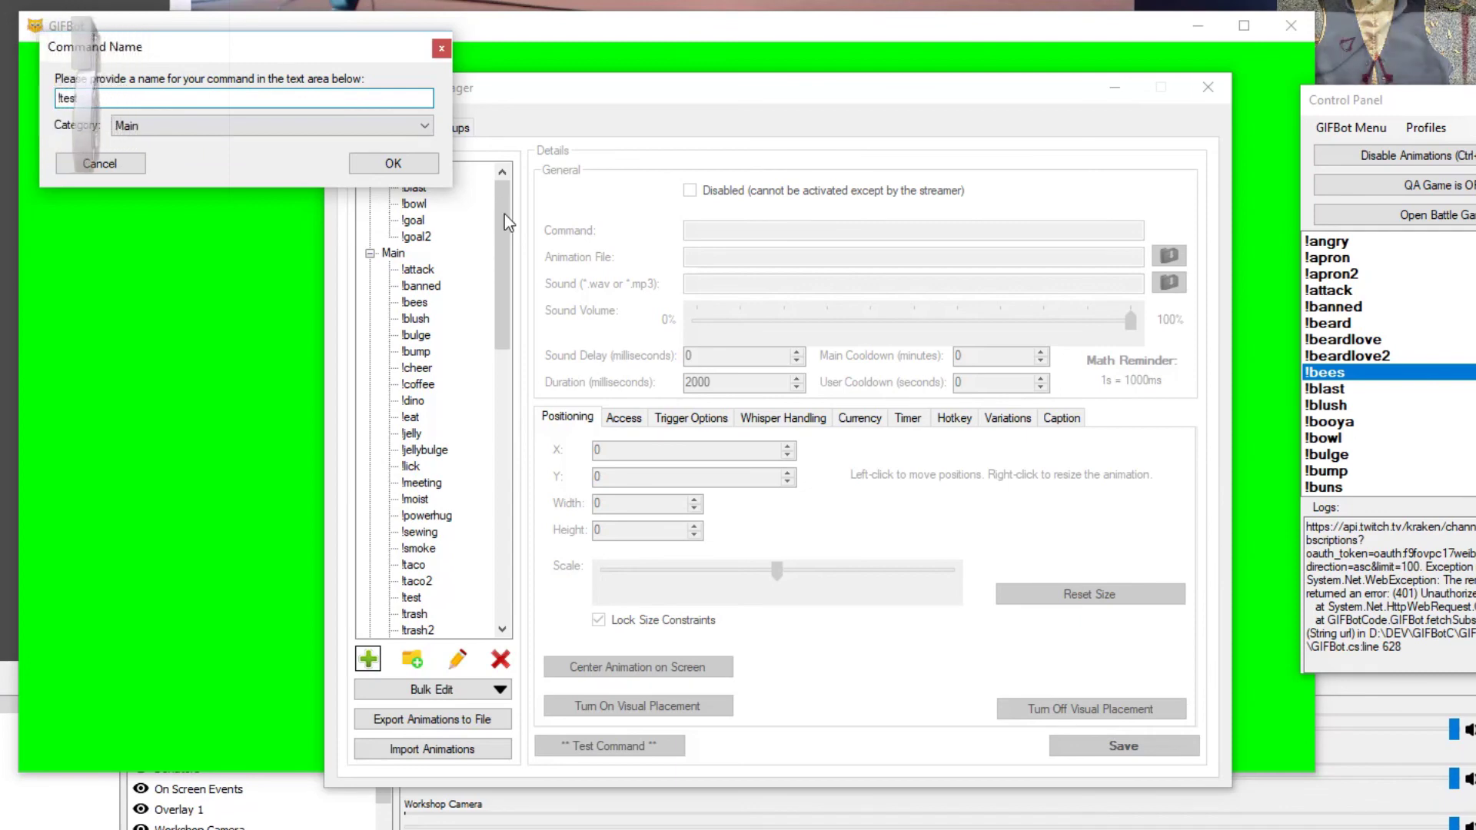
{"action": "left_click", "coordinate": [393, 163]}
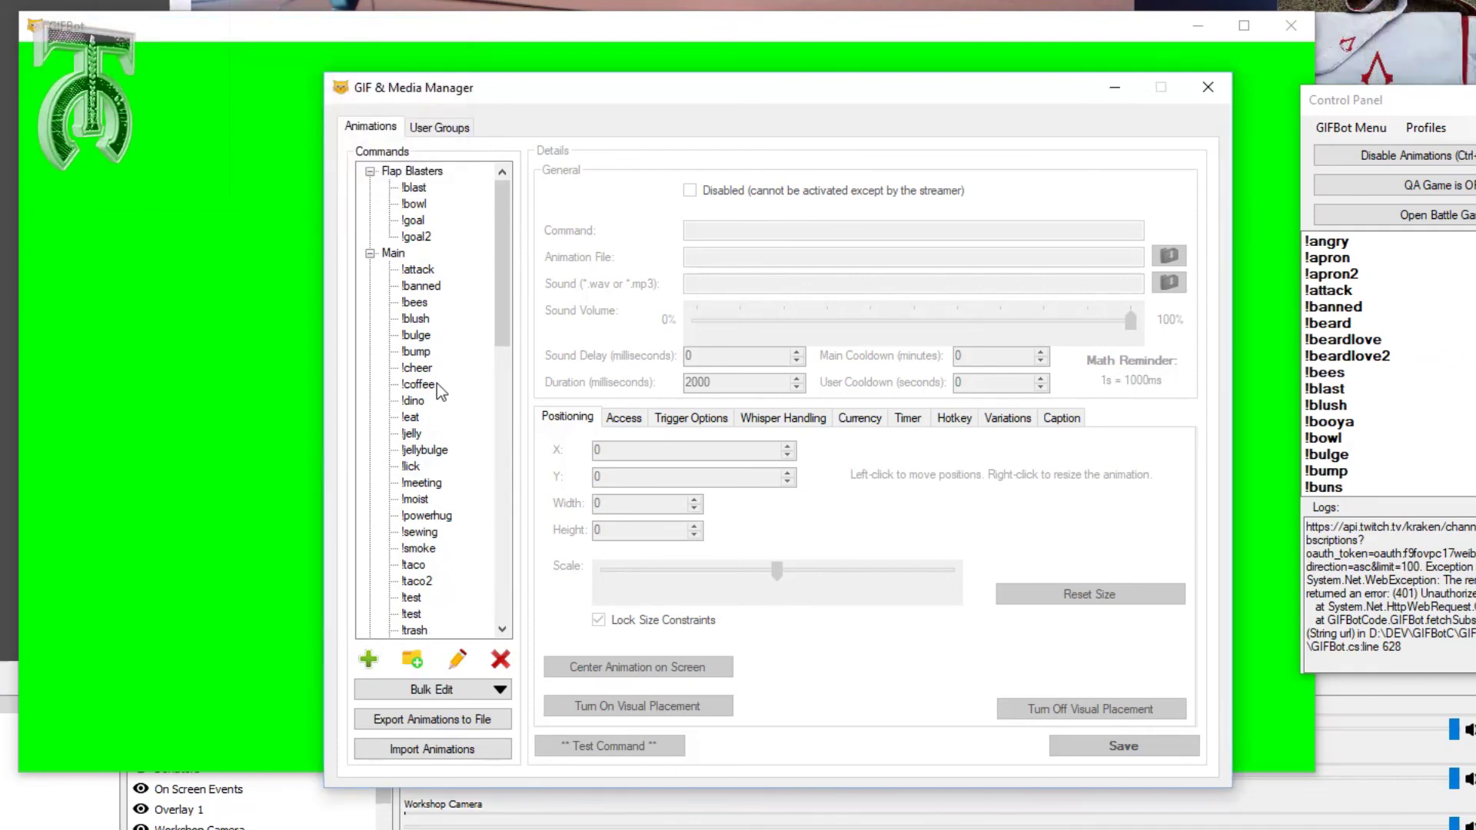
{"action": "scroll", "coordinate": [437, 383], "scroll_direction": "down", "scroll_amount": 1}
{"action": "left_click", "coordinate": [414, 550]}
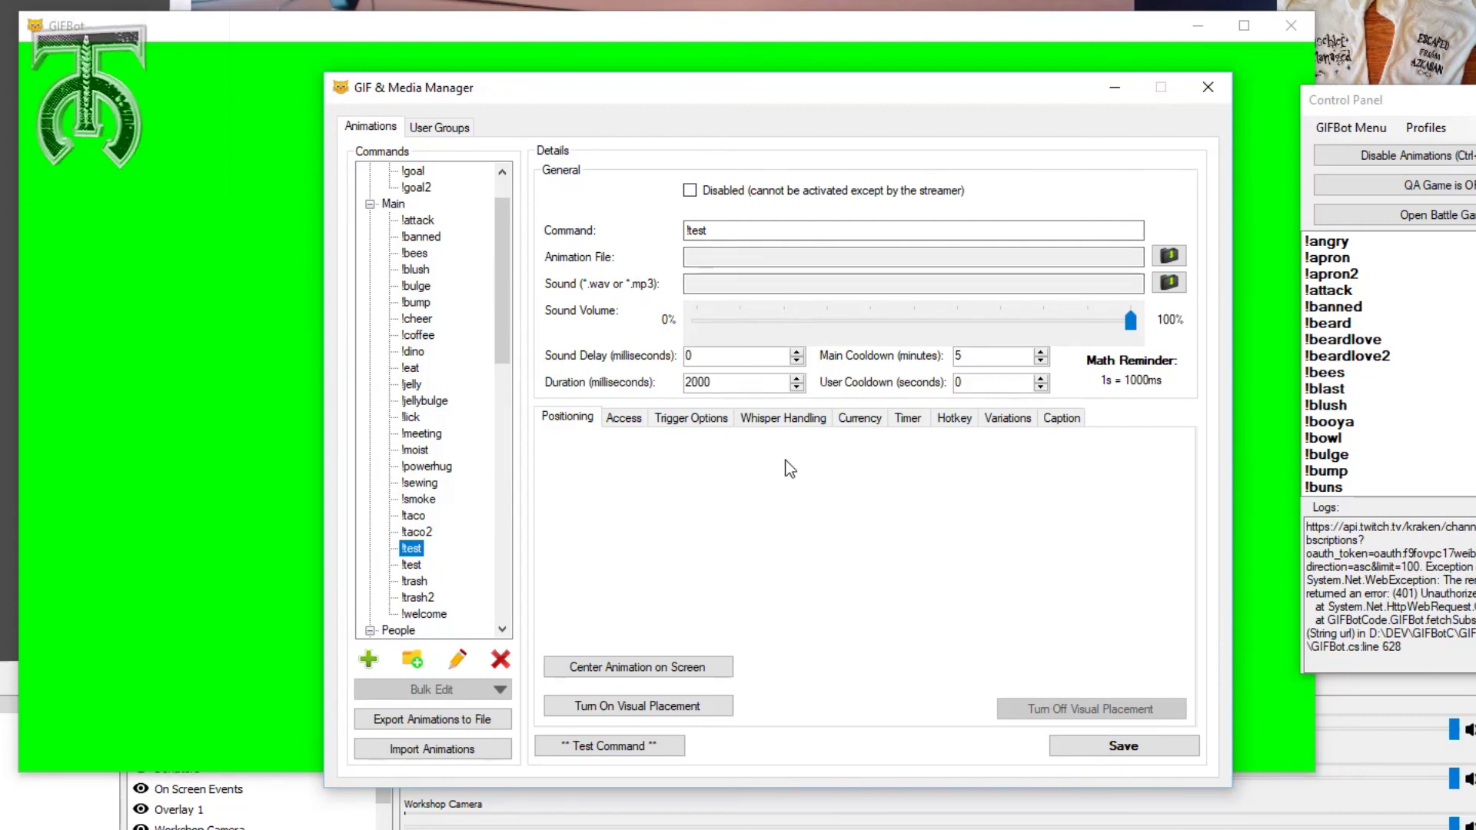
Turn on visual placement for the !bees animation and move the GIF in the green window to about X 410, Y 440
{"action": "left_click", "coordinate": [415, 254]}
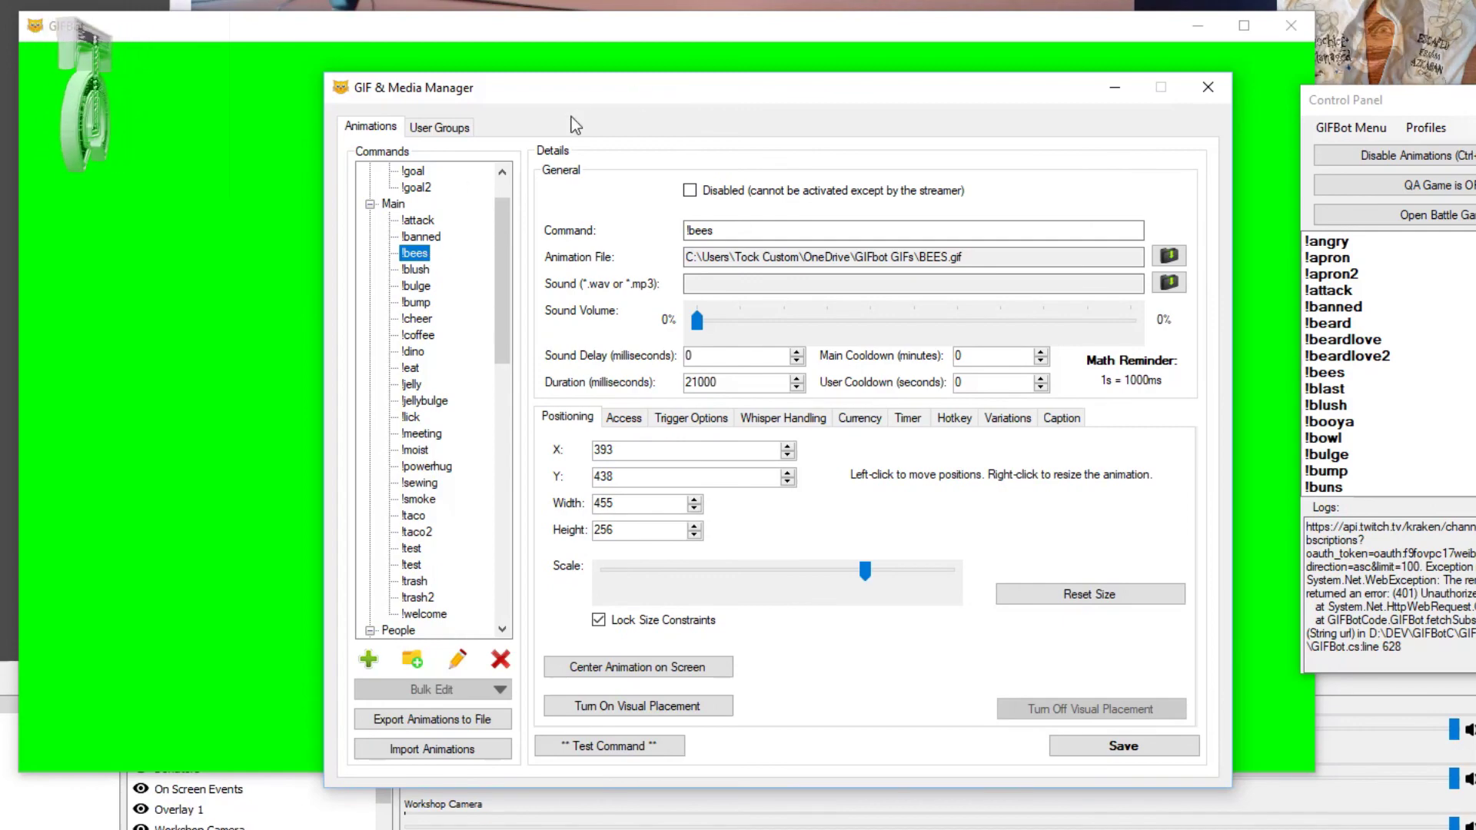
{"action": "left_click_drag", "start_coordinate": [575, 94], "coordinate": [1142, 129]}
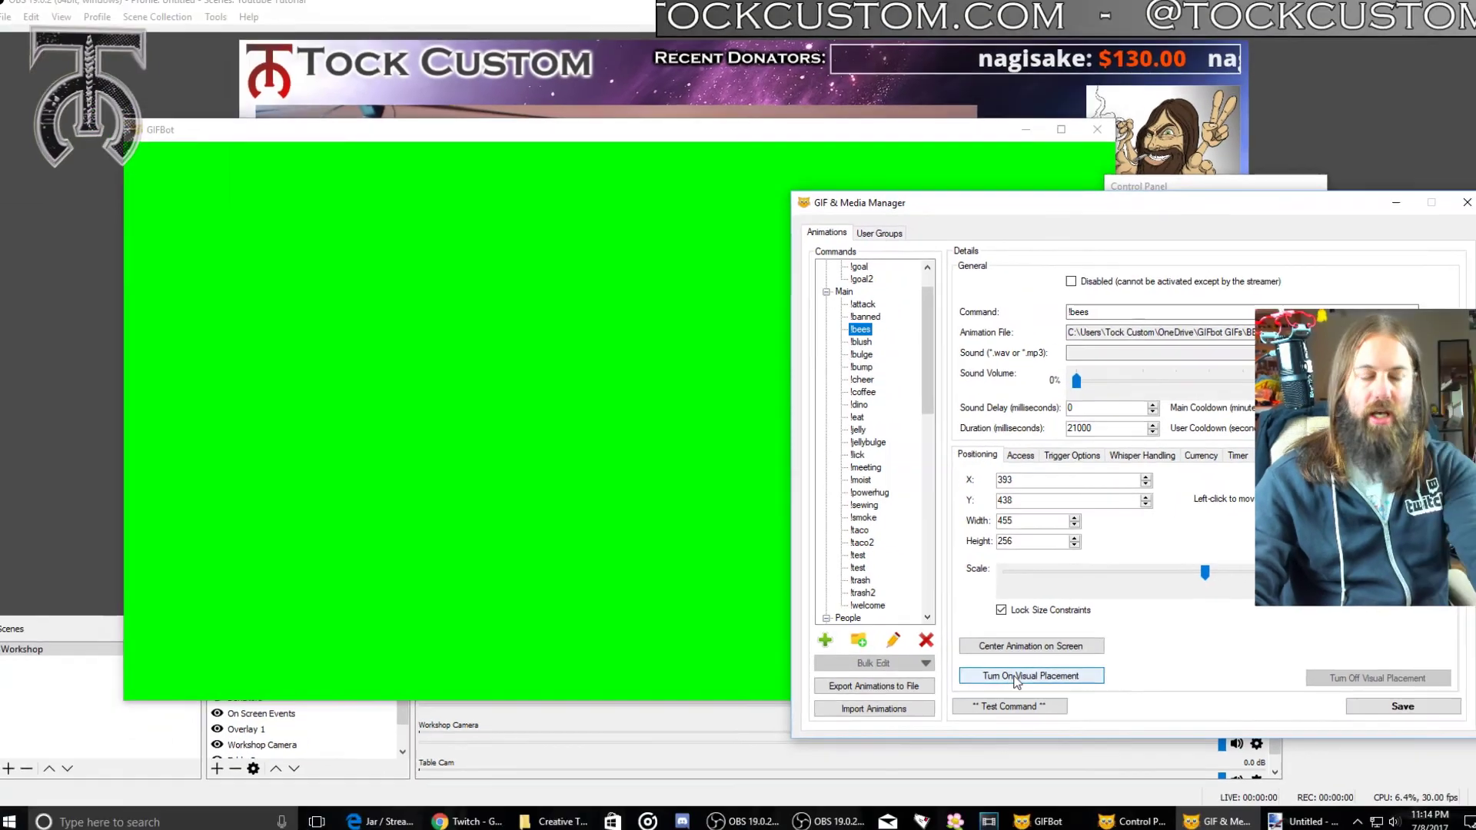
{"action": "left_click", "coordinate": [1154, 739]}
{"action": "left_click_drag", "start_coordinate": [590, 142], "coordinate": [467, 108]}
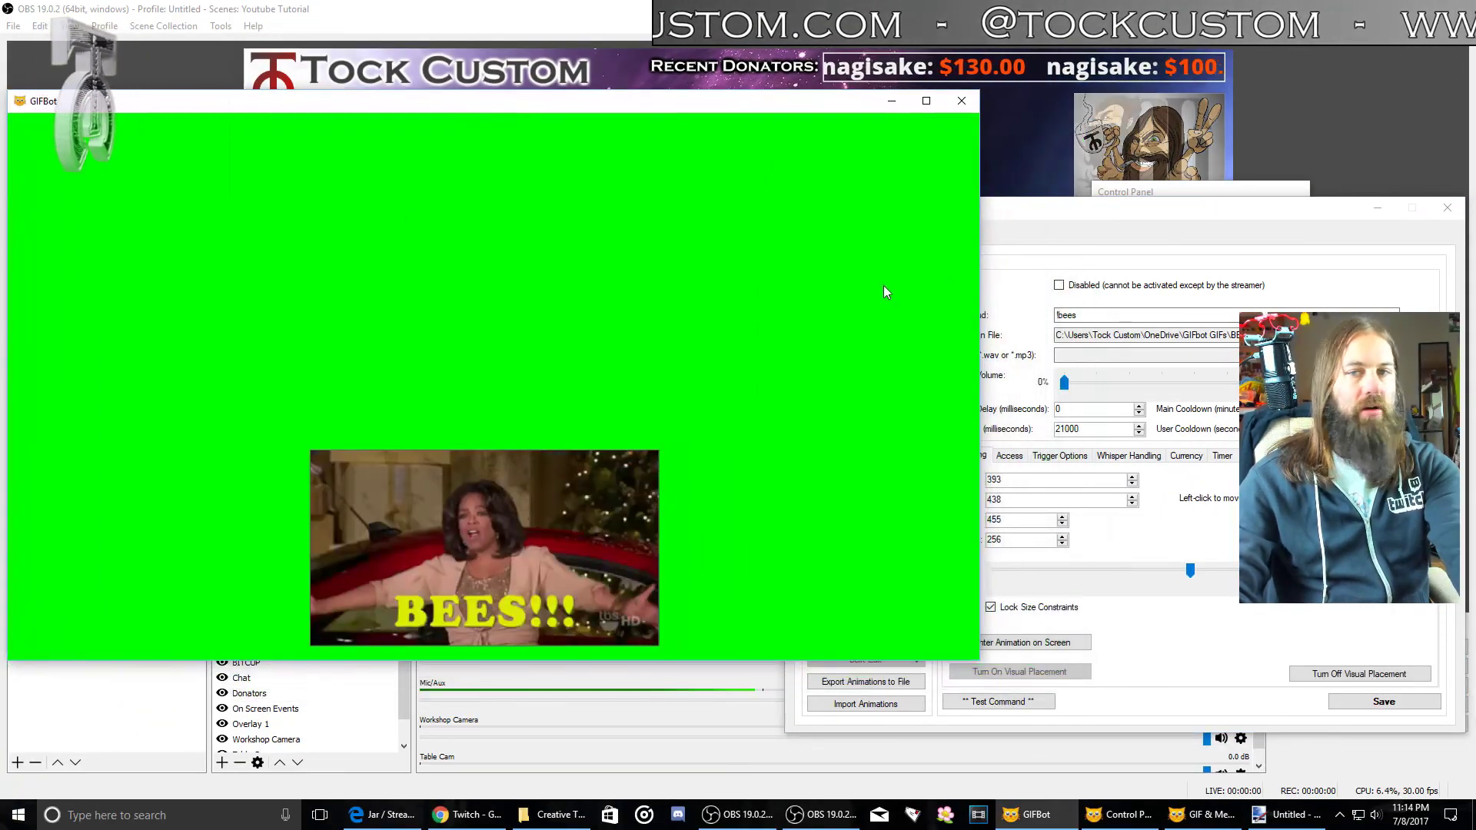
{"action": "left_click_drag", "start_coordinate": [467, 527], "coordinate": [485, 555]}
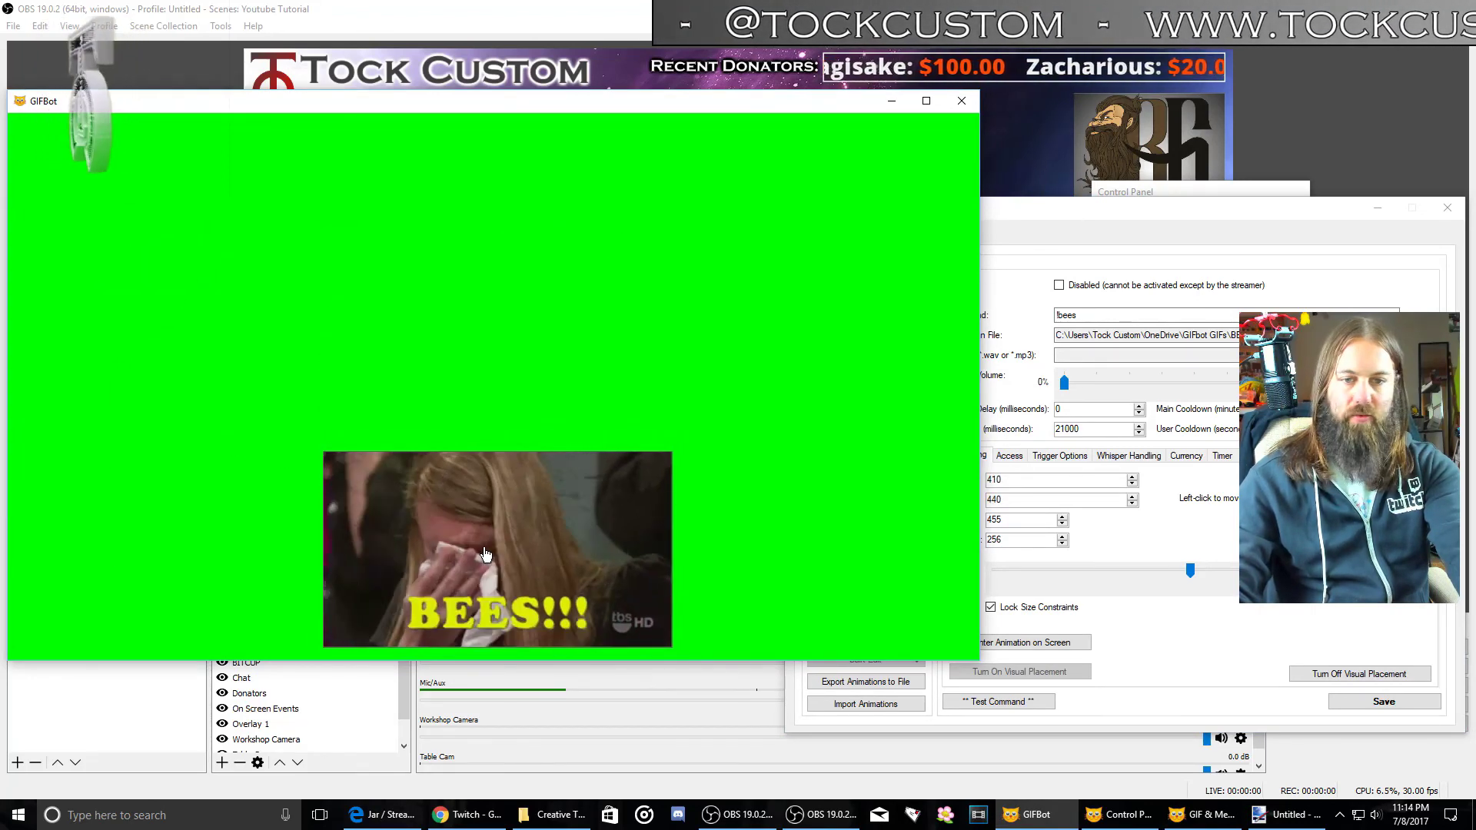
Scale the !bees animation slightly to 456 by 257 and reposition it at about X 409, Y 440
{"action": "left_click", "coordinate": [1086, 300]}
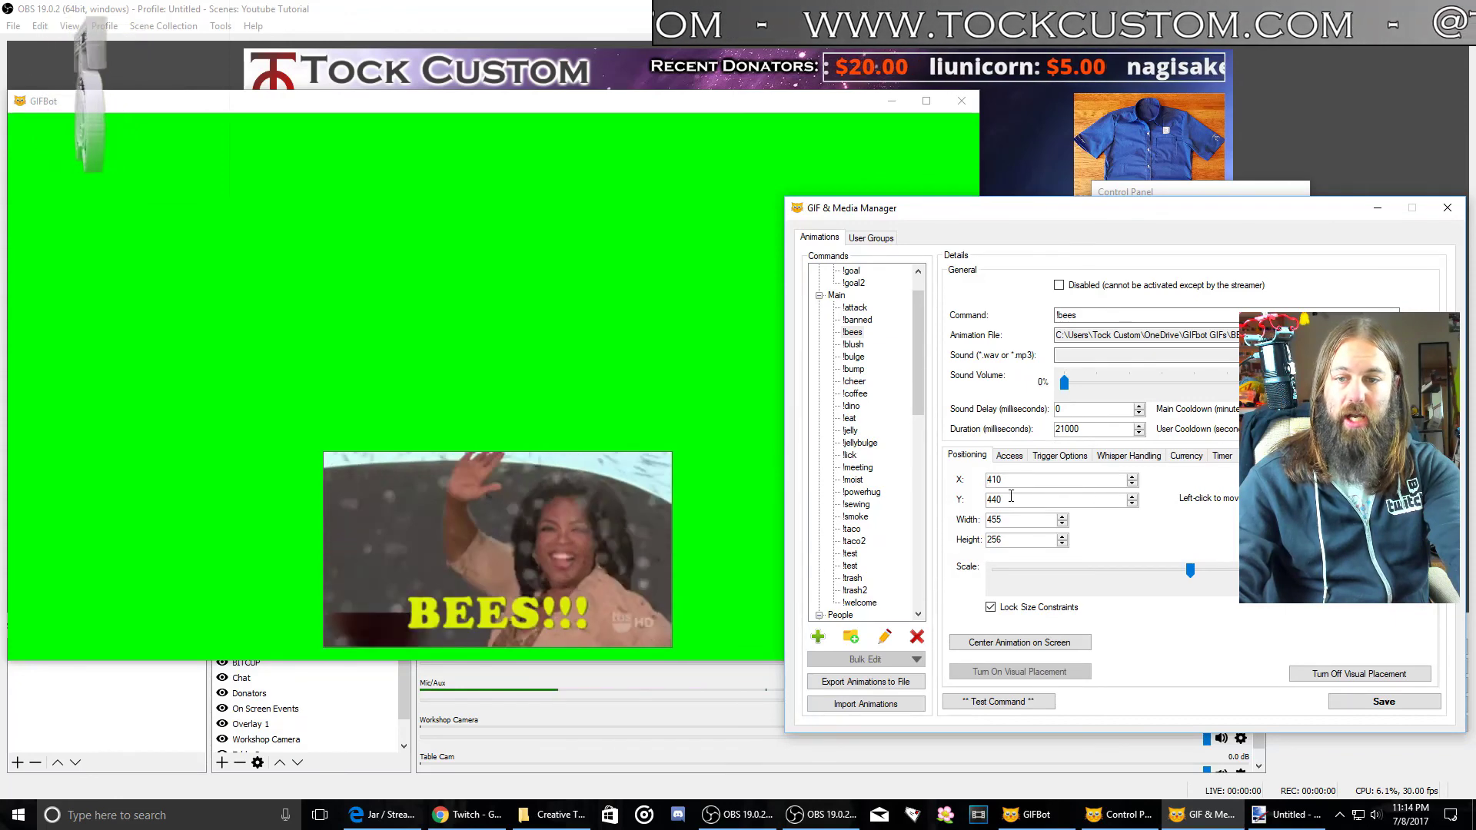
{"action": "mouse_move", "coordinate": [1190, 570]}
{"action": "left_mouse_down"}
{"action": "mouse_move", "coordinate": [1100, 568]}
{"action": "mouse_move", "coordinate": [1190, 563]}
{"action": "left_mouse_up"}
{"action": "left_click", "coordinate": [564, 543]}
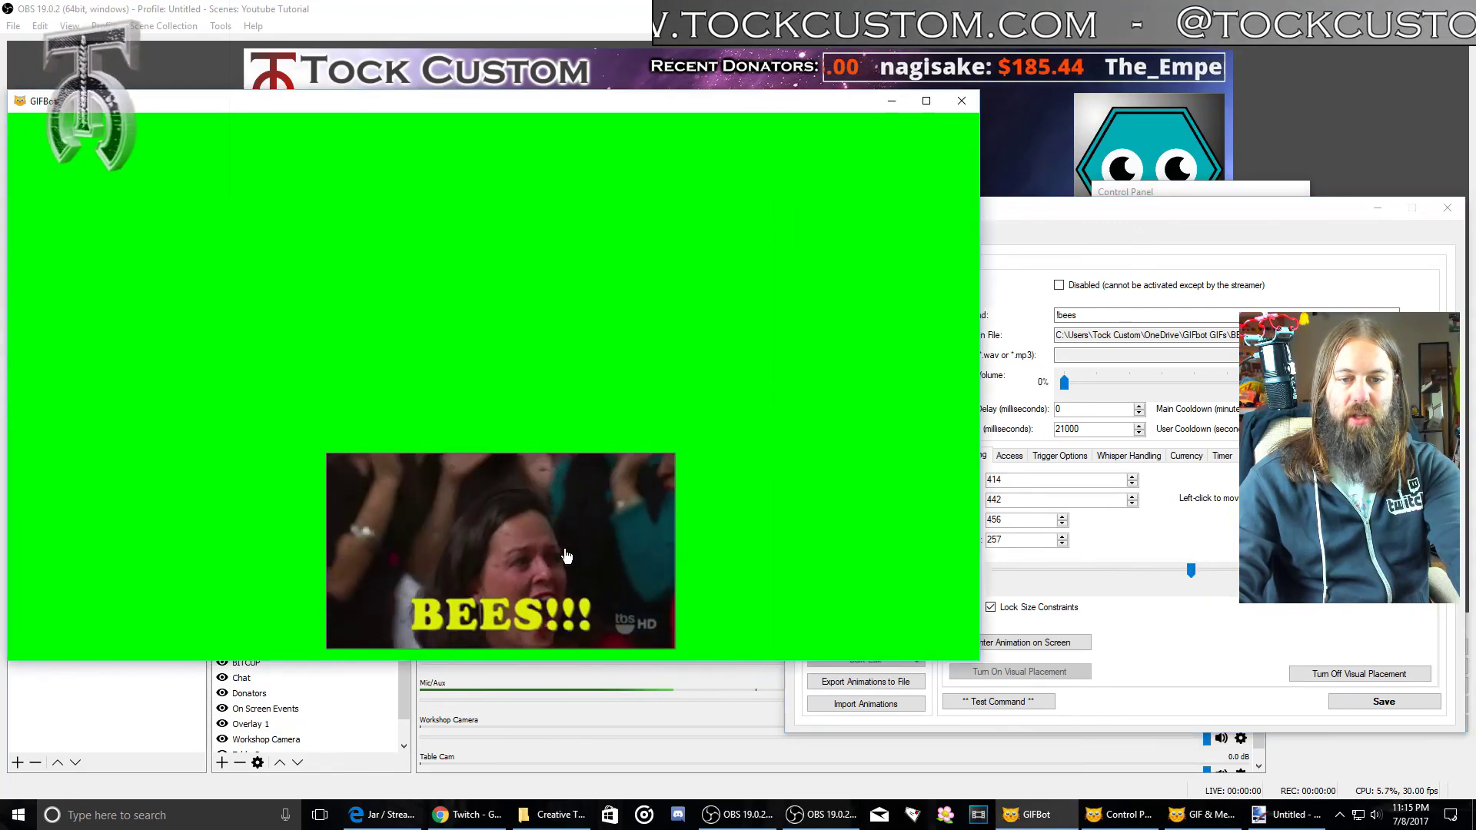
{"action": "left_click", "coordinate": [1141, 213]}
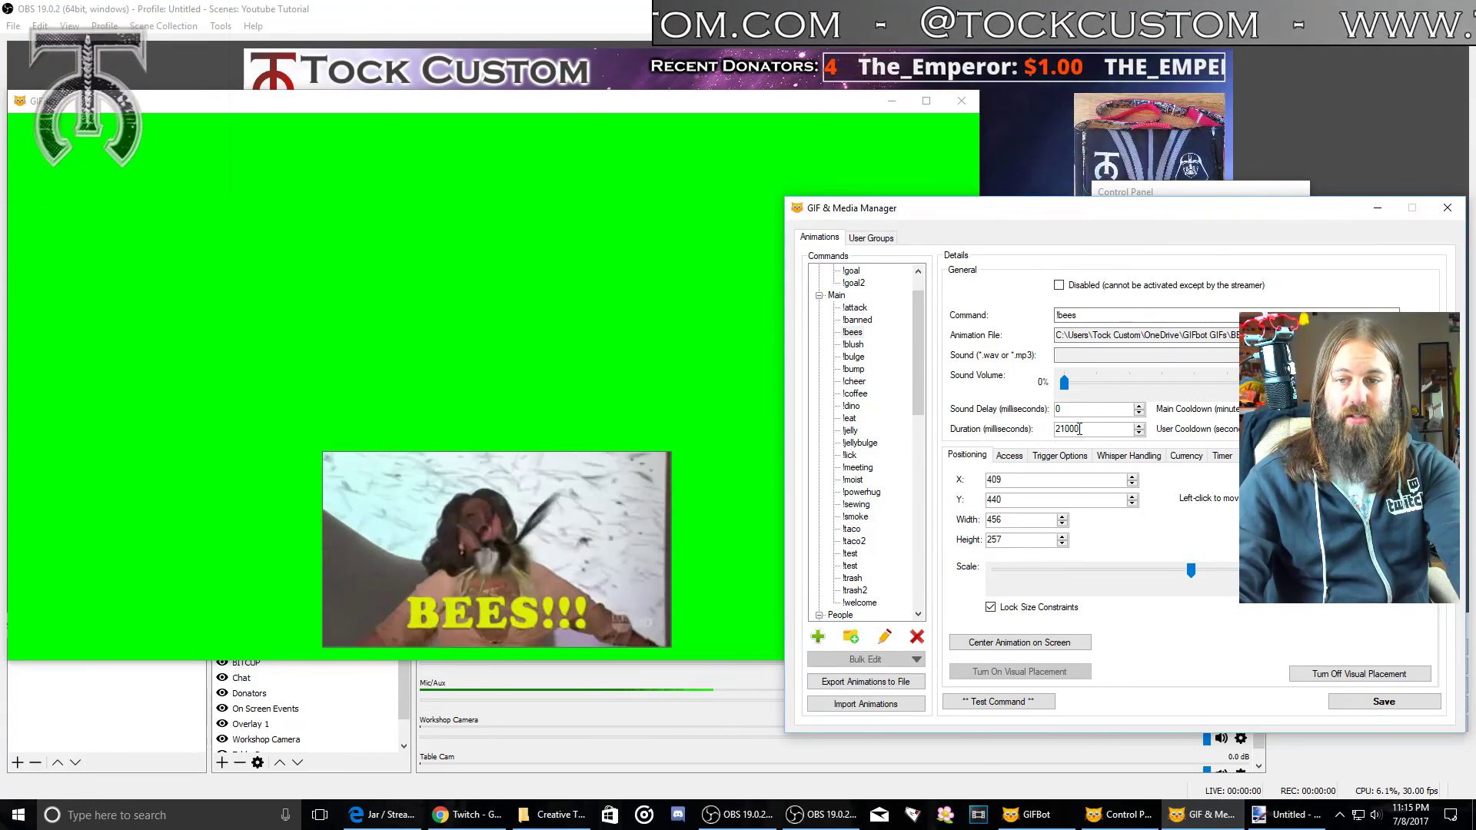
Review the !bees duration setting, then save the animation and close the GIF & Media Manager
{"action": "double_click", "coordinate": [1085, 433]}
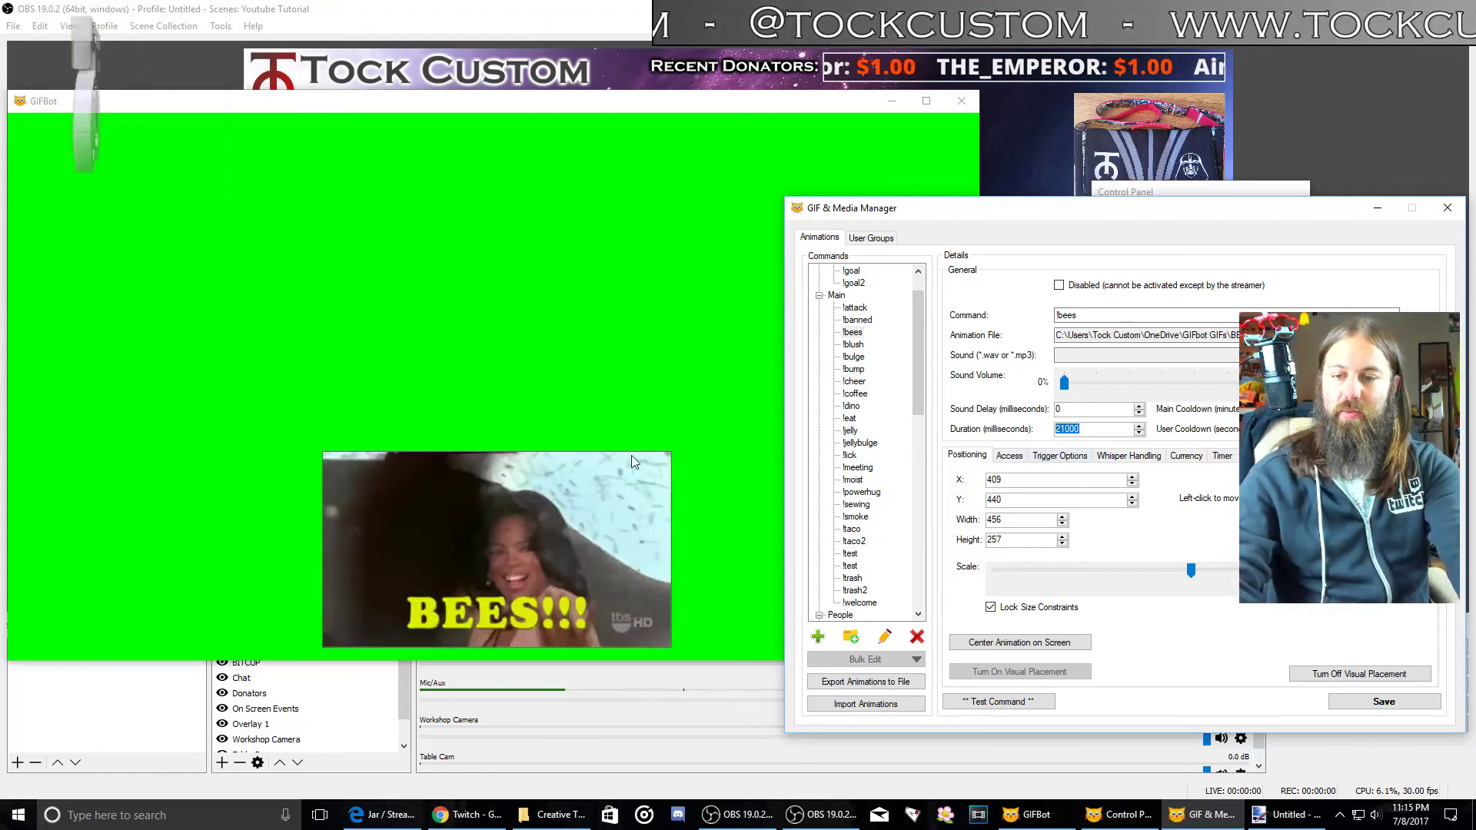
{"action": "left_click", "coordinate": [1377, 703]}
{"action": "left_click", "coordinate": [1444, 208]}
{"action": "left_click", "coordinate": [1449, 209]}
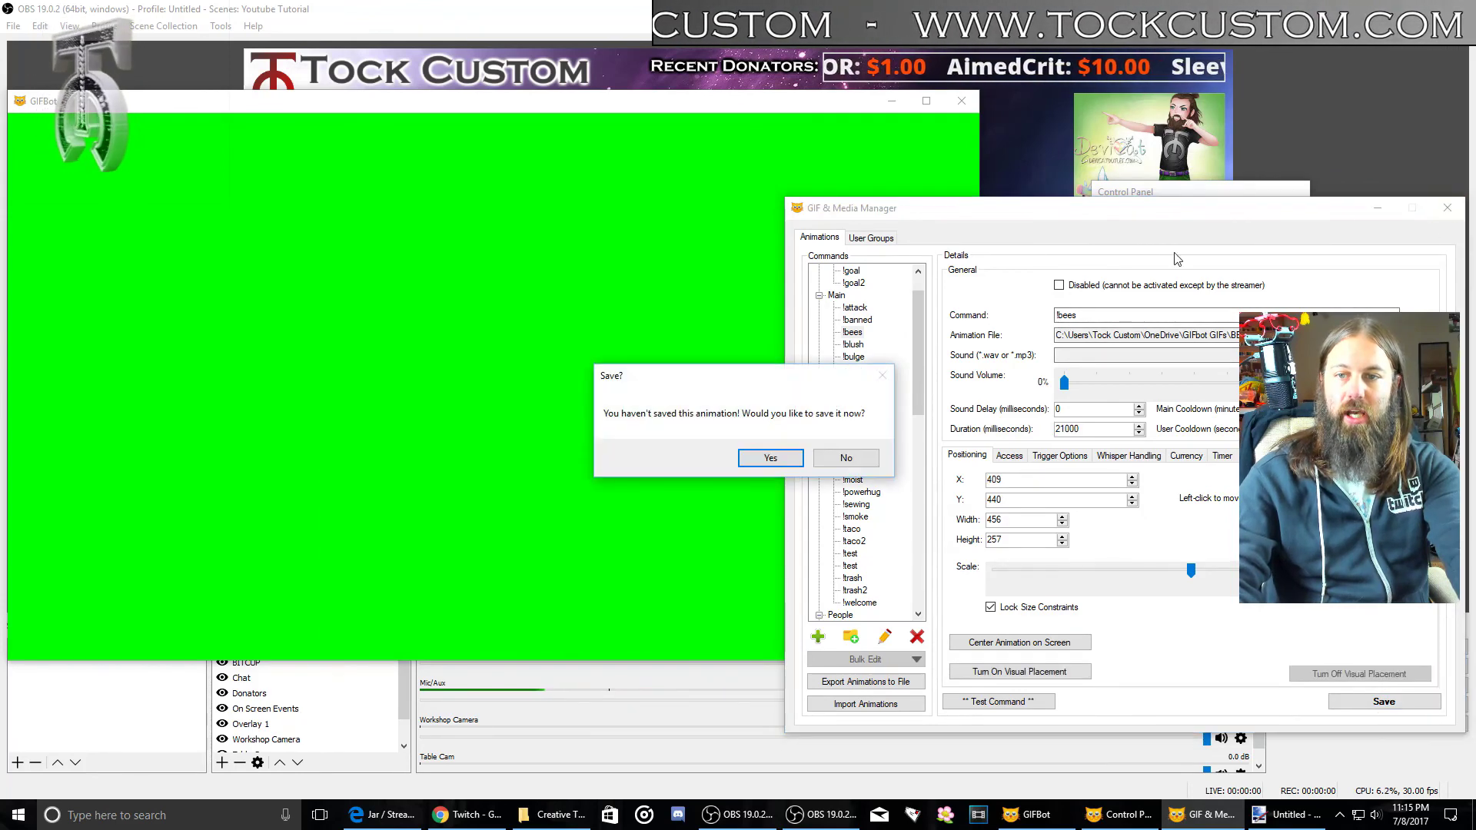
{"action": "left_click", "coordinate": [770, 458]}
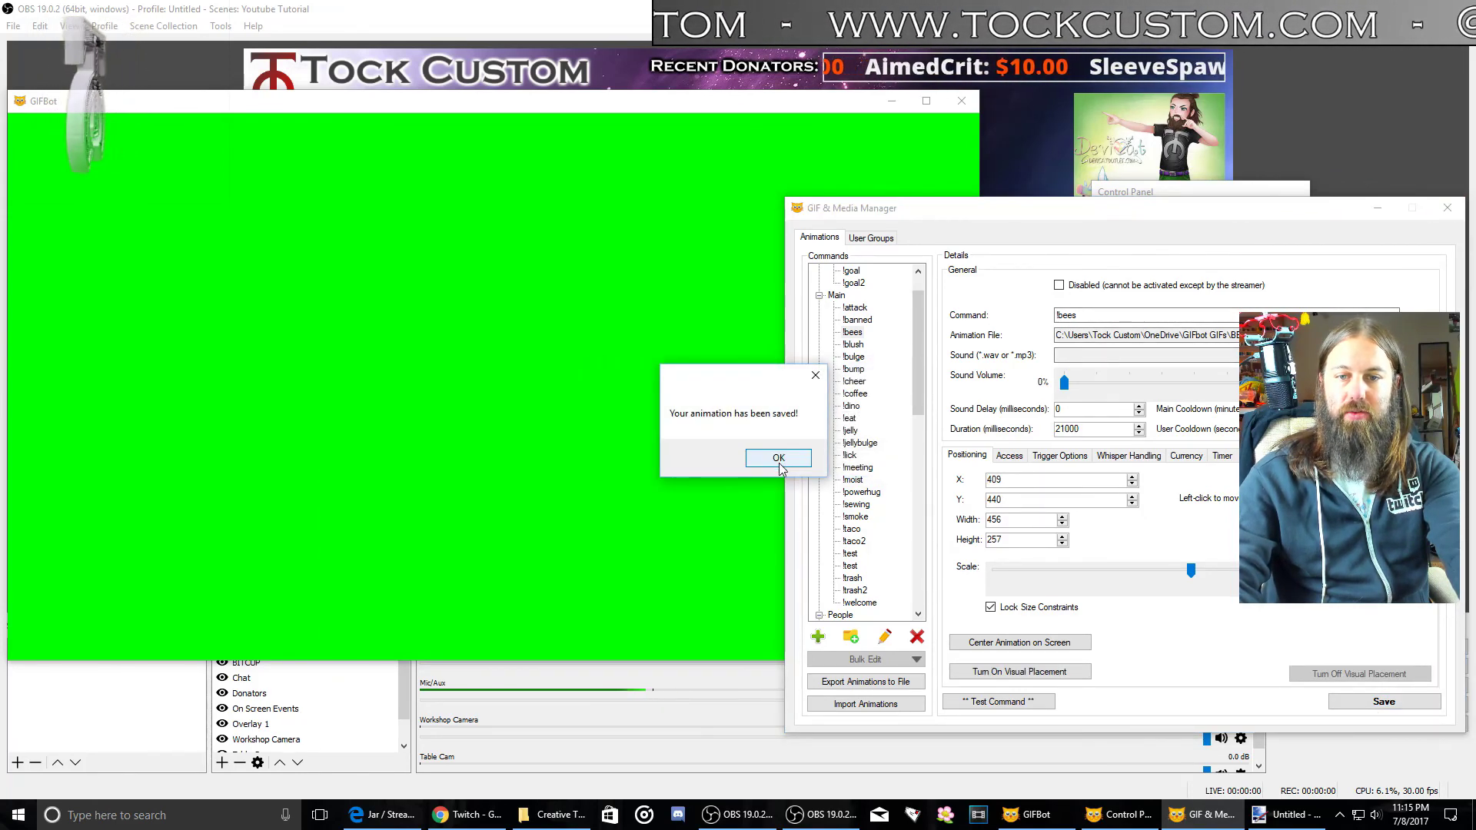
{"action": "left_click", "coordinate": [781, 458]}
Test the !bees animation from the Control Panel, then move the GIFBot window clear of the OBS preview
{"action": "left_click_drag", "start_coordinate": [1193, 192], "coordinate": [1086, 166]}
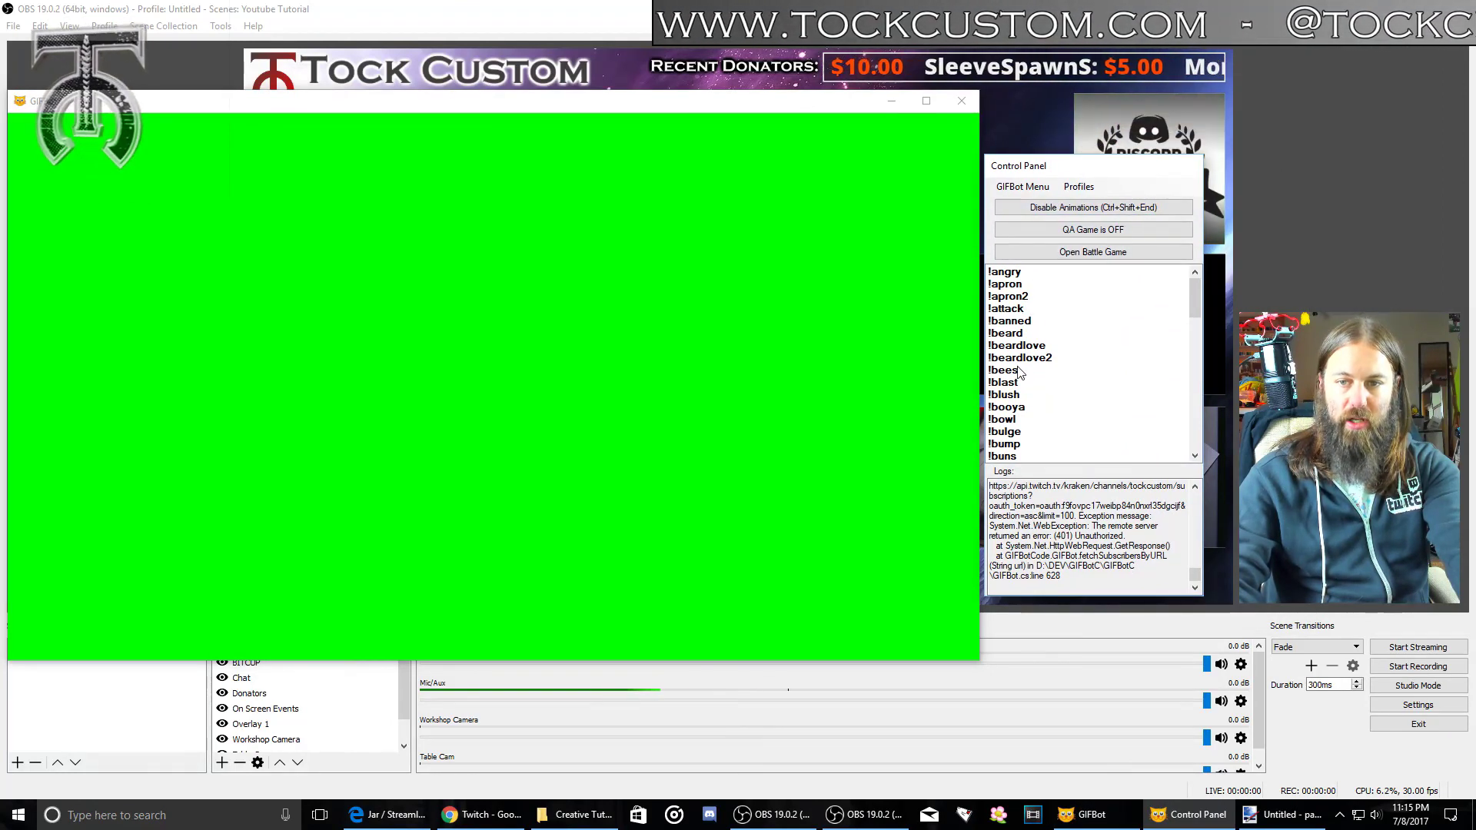
{"action": "double_click", "coordinate": [1003, 370]}
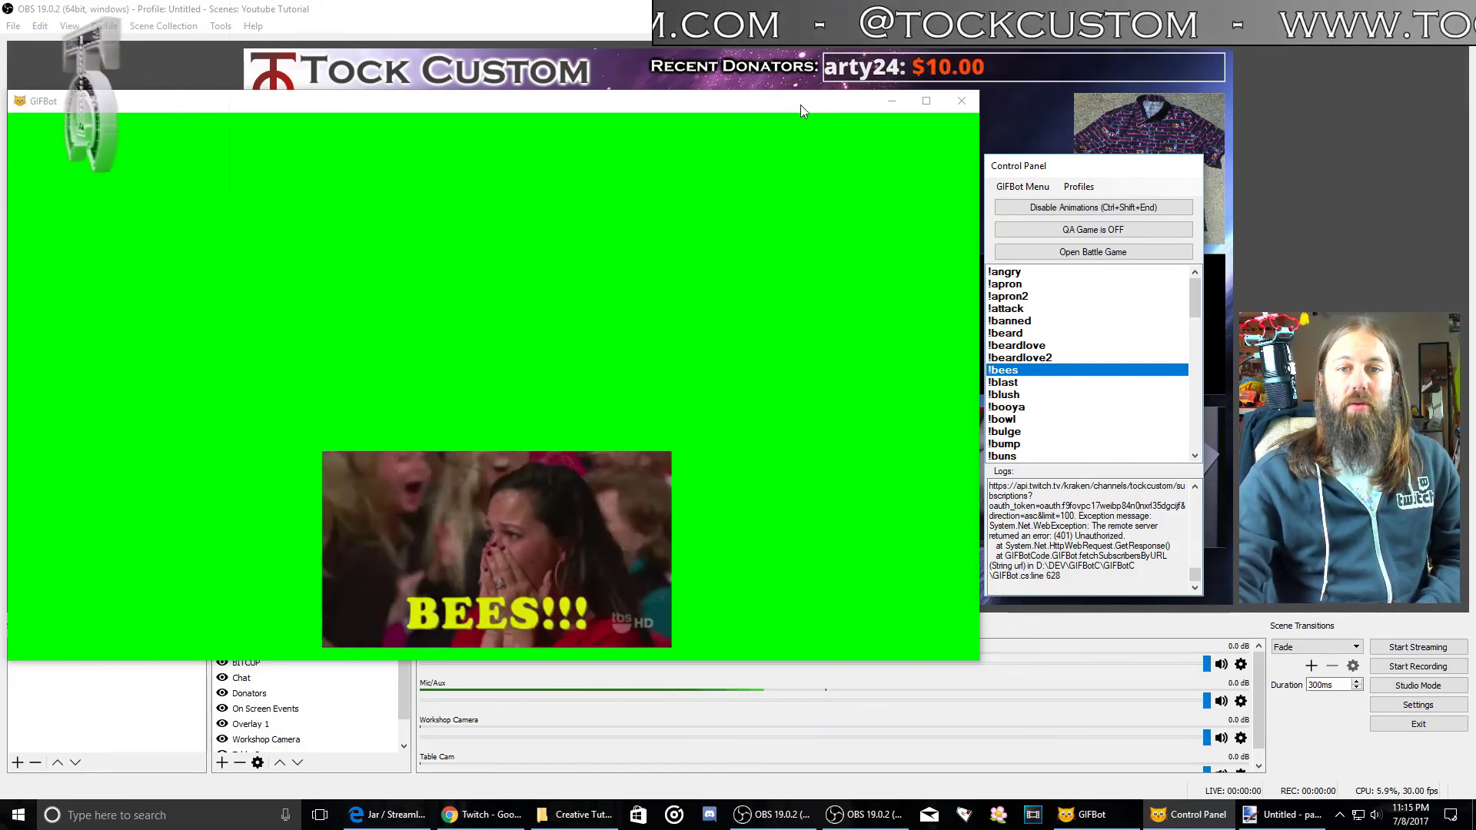
{"action": "left_click_drag", "start_coordinate": [801, 100], "coordinate": [0, 142]}
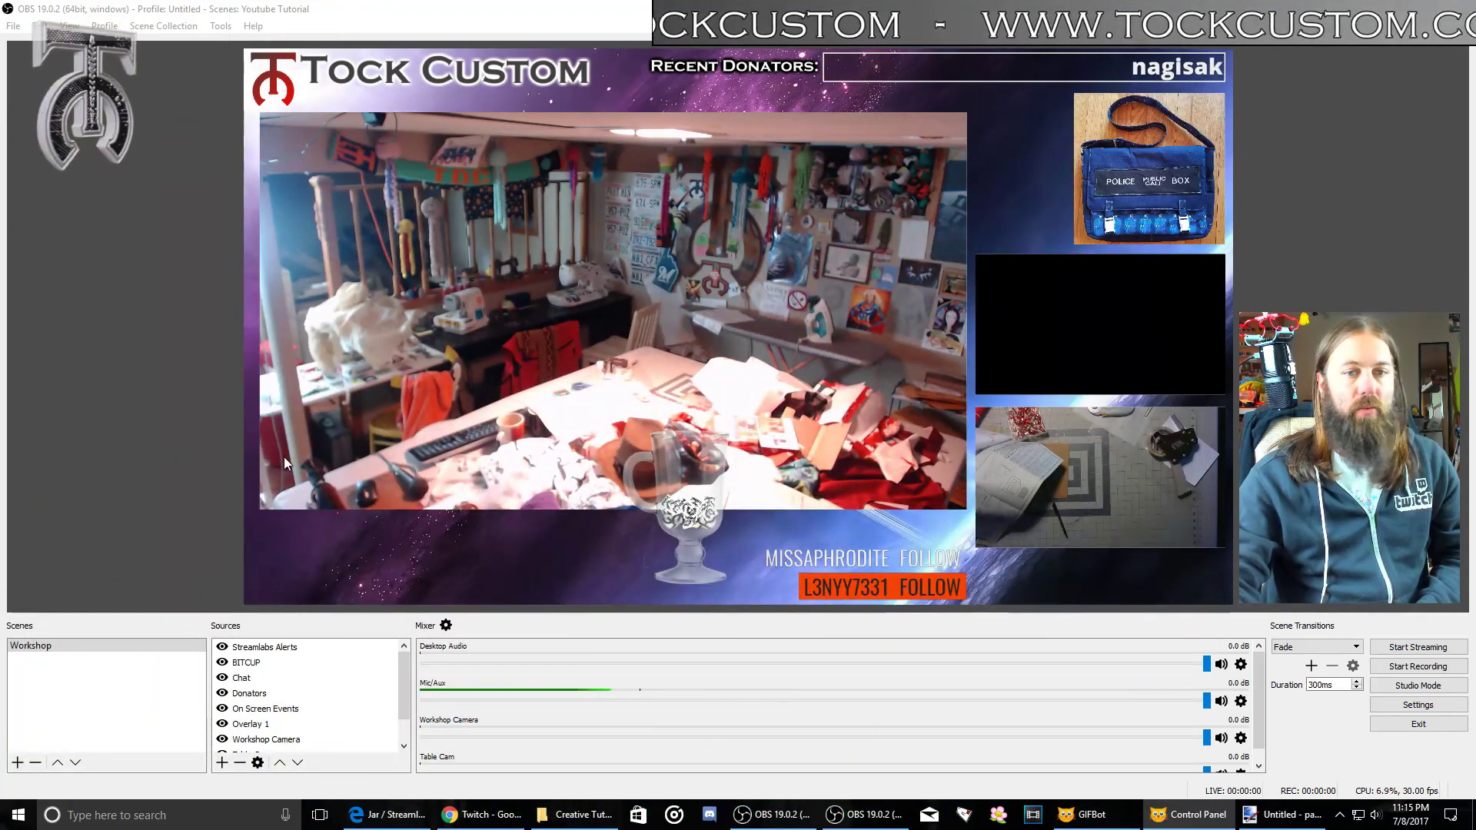
Add a Window Capture source named GIFbot in OBS for the [GIFBot.exe]: GIFBot window, and enlarge it to fill the canvas
{"action": "left_click", "coordinate": [222, 762]}
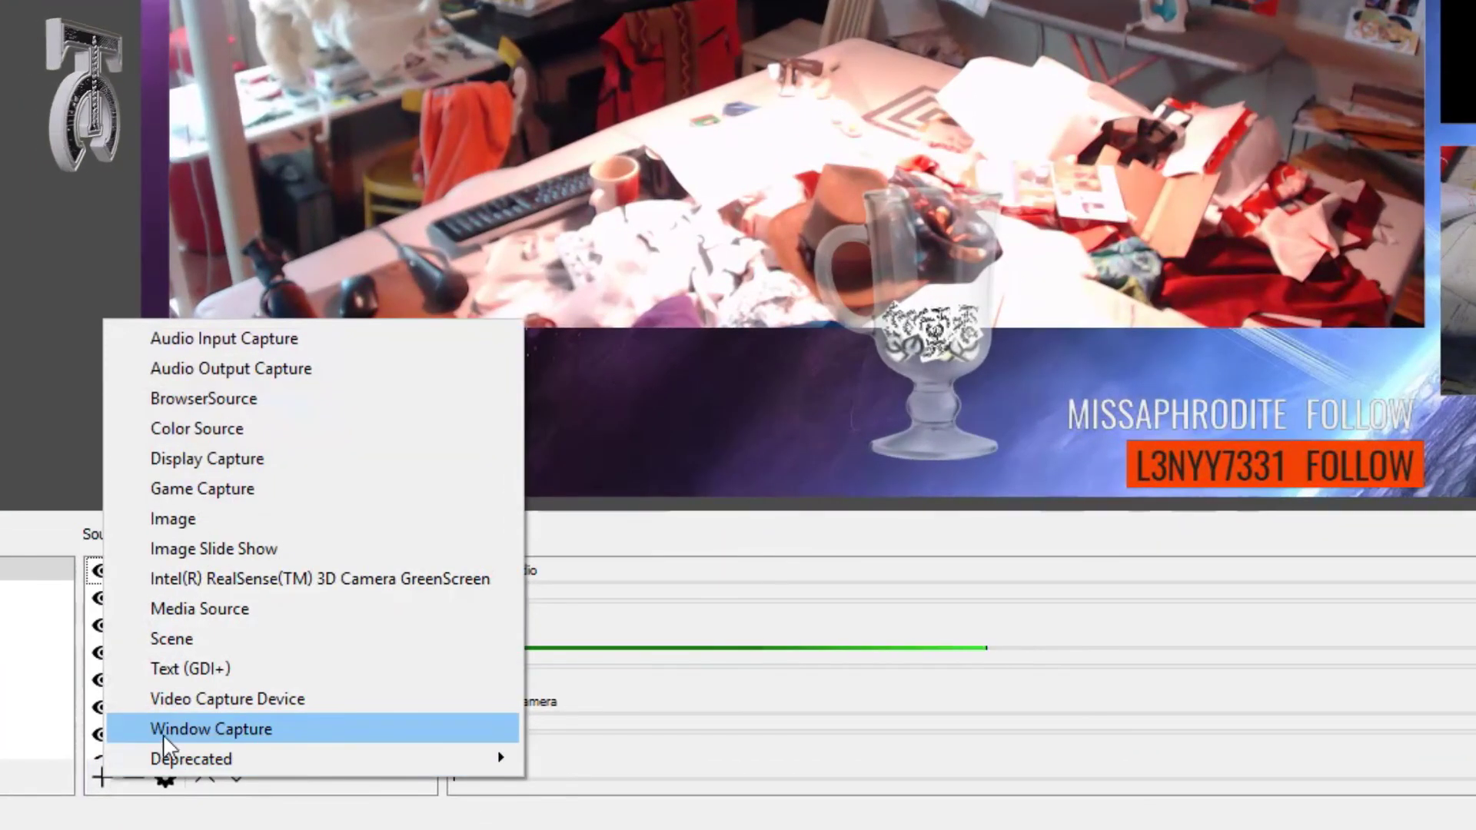
{"action": "left_click", "coordinate": [292, 729]}
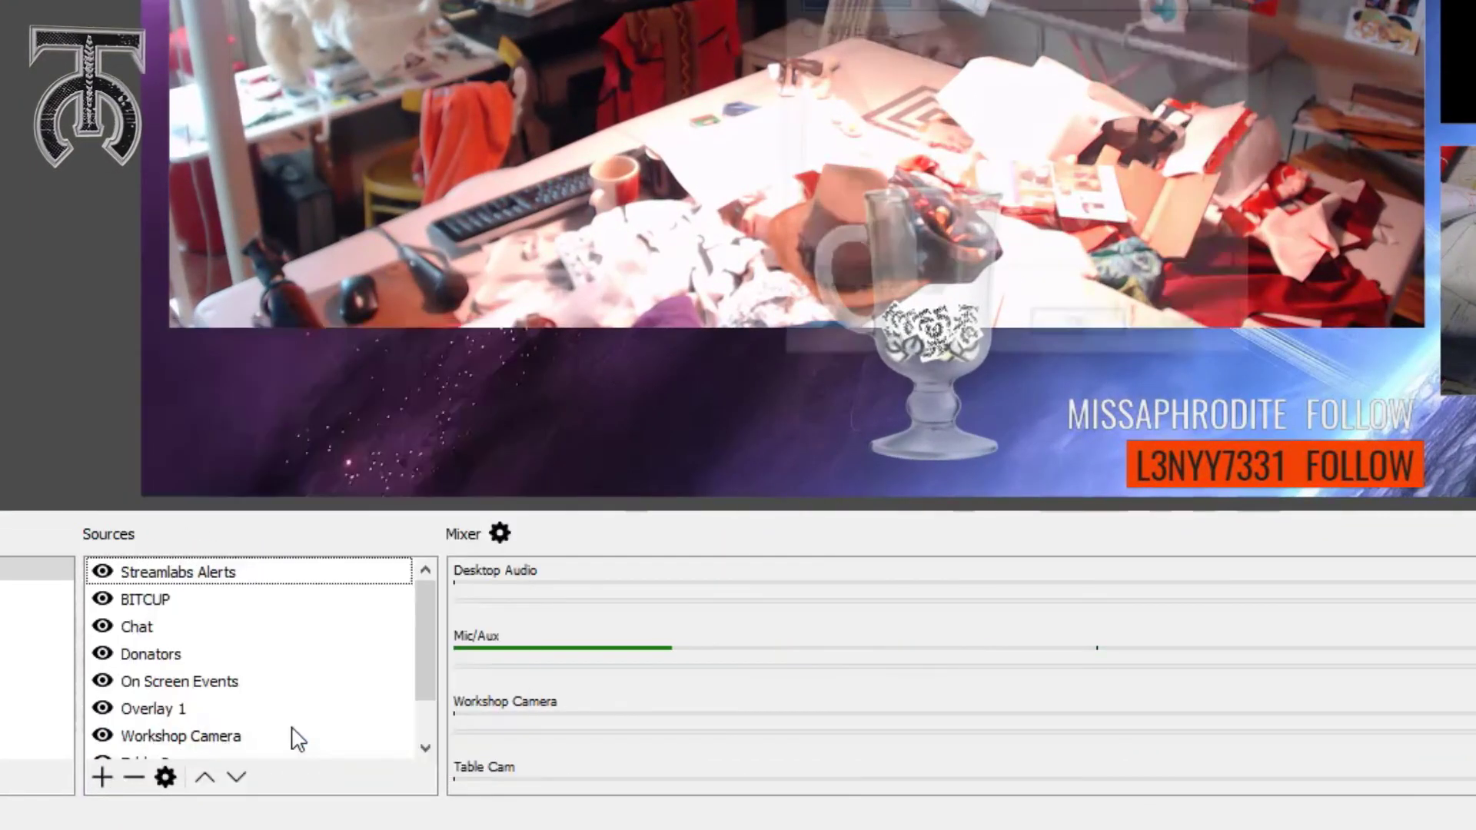
{"action": "type", "text": "GIFbot"}
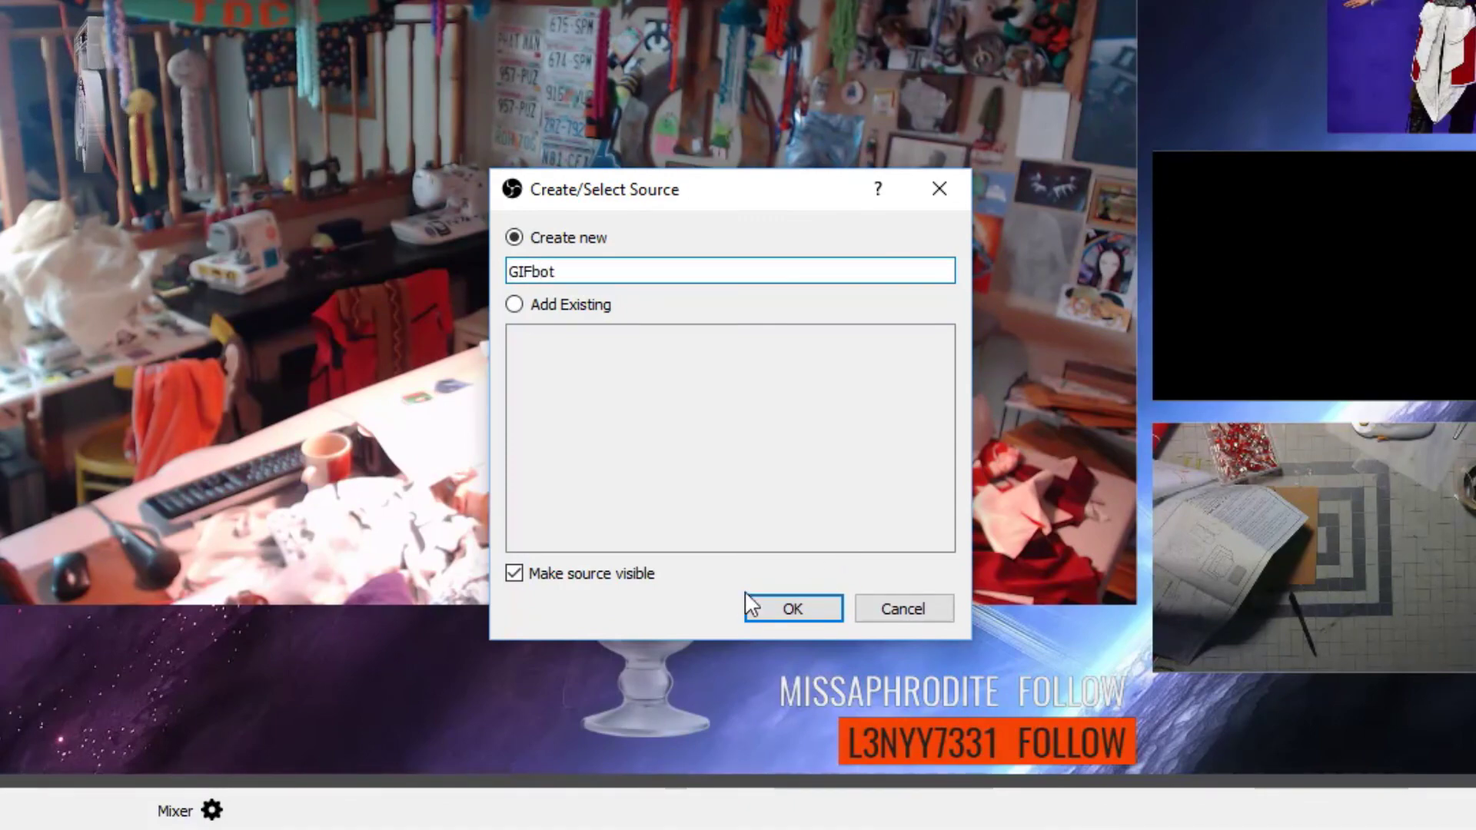
{"action": "left_click", "coordinate": [781, 607]}
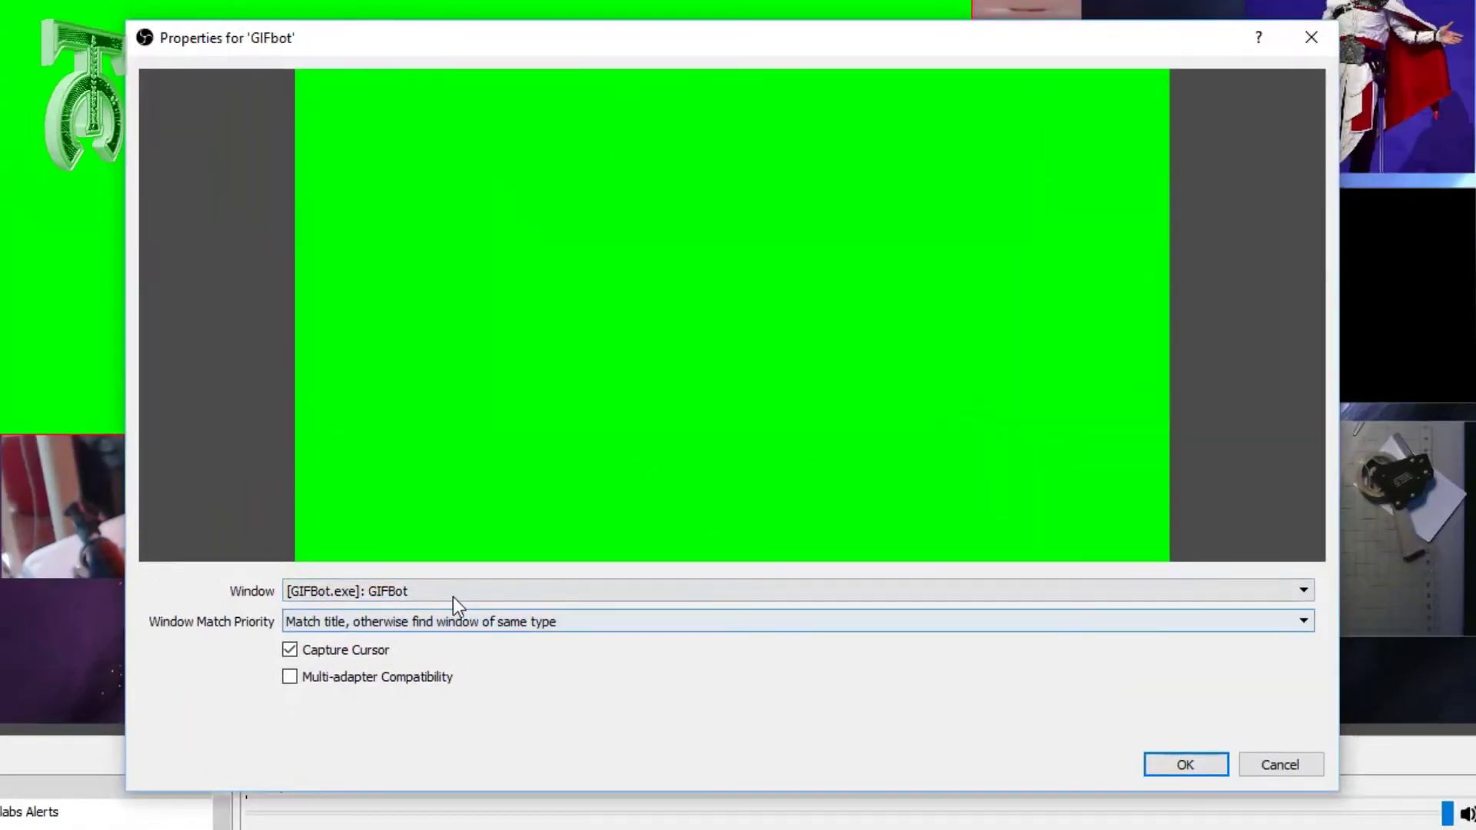
{"action": "left_click", "coordinate": [390, 590]}
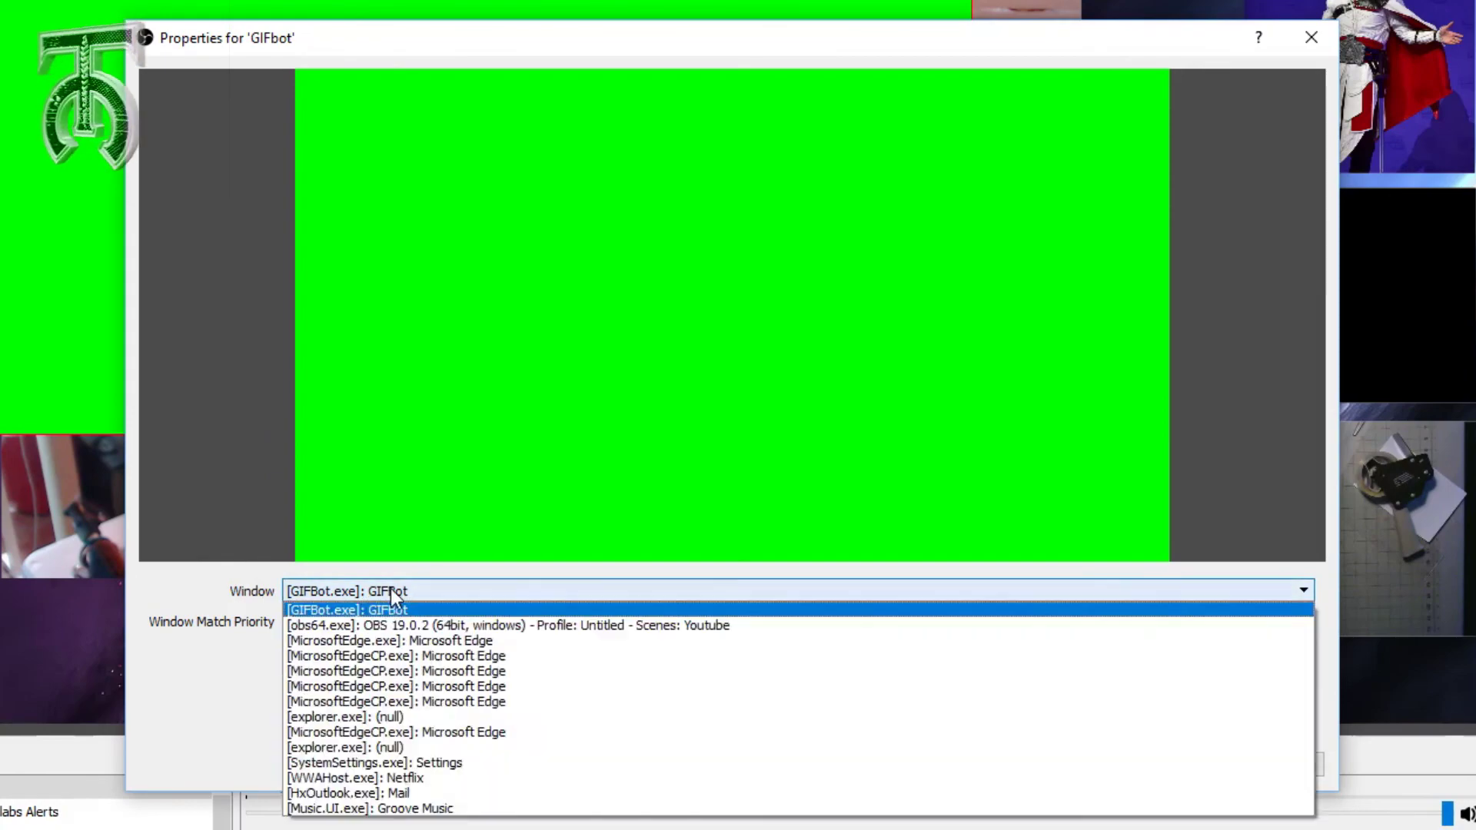
{"action": "left_click", "coordinate": [358, 612]}
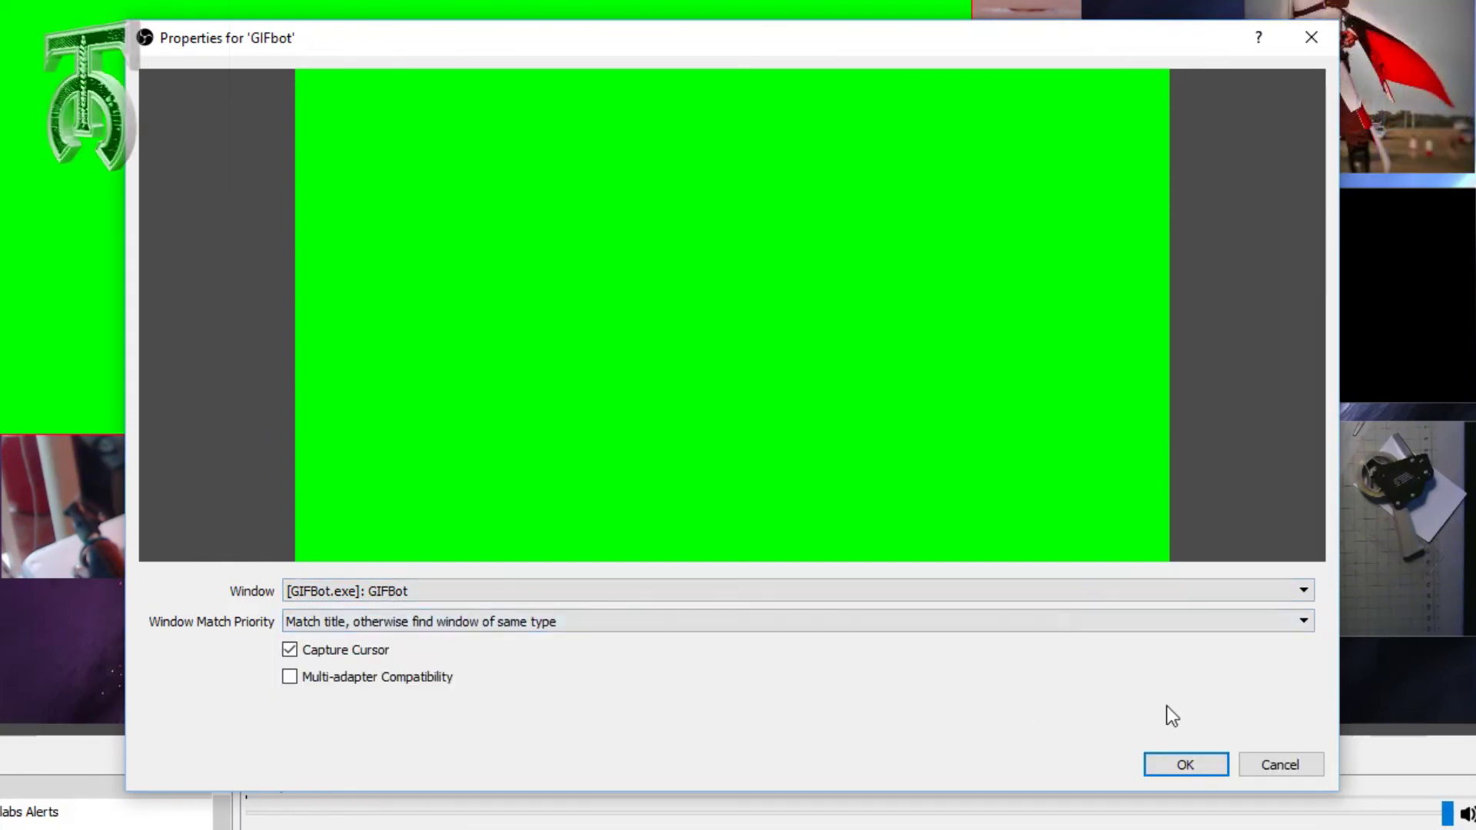
{"action": "left_click", "coordinate": [1185, 766]}
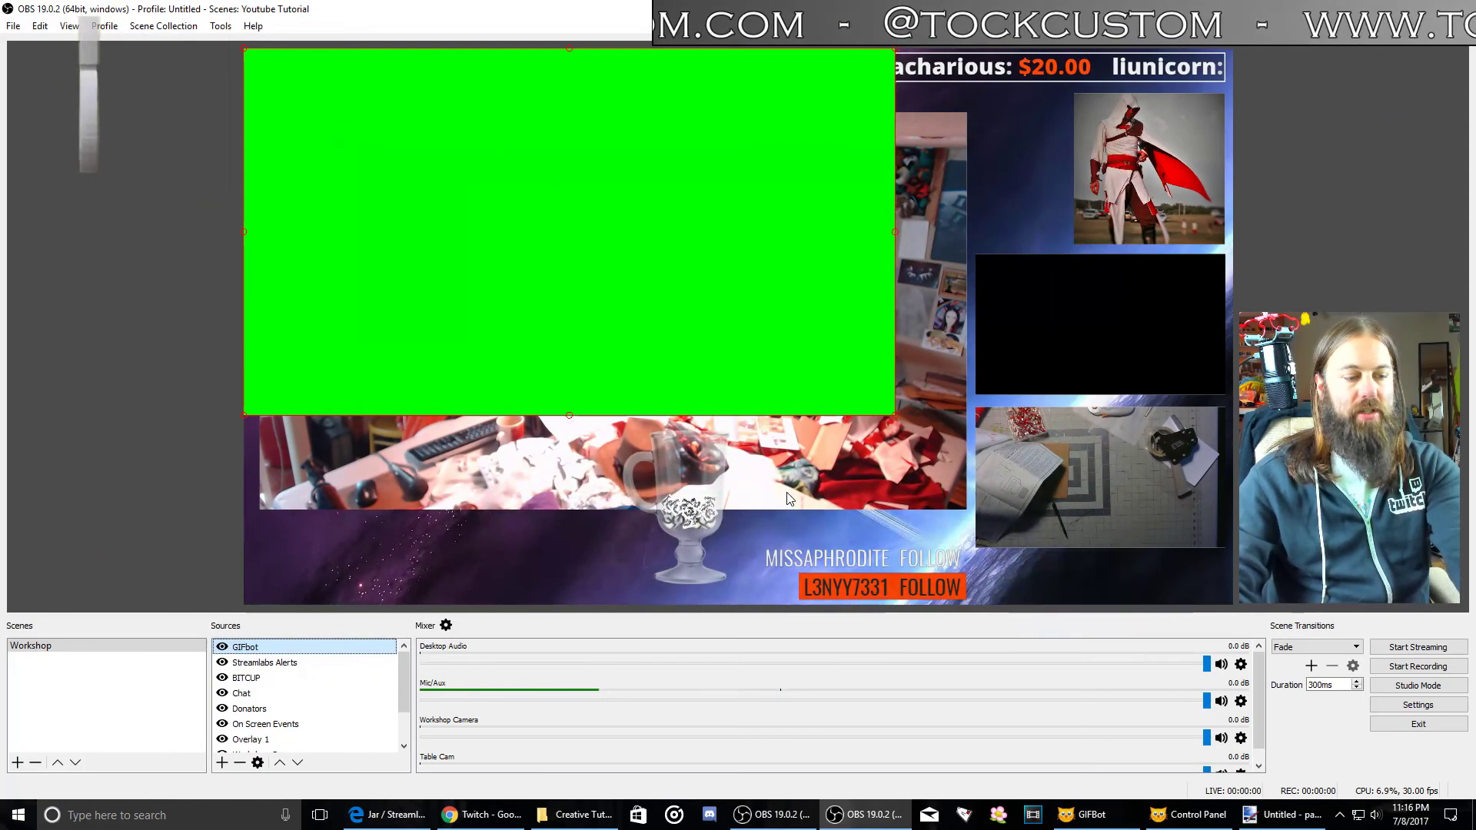
{"action": "left_click_drag", "start_coordinate": [893, 415], "coordinate": [1228, 594]}
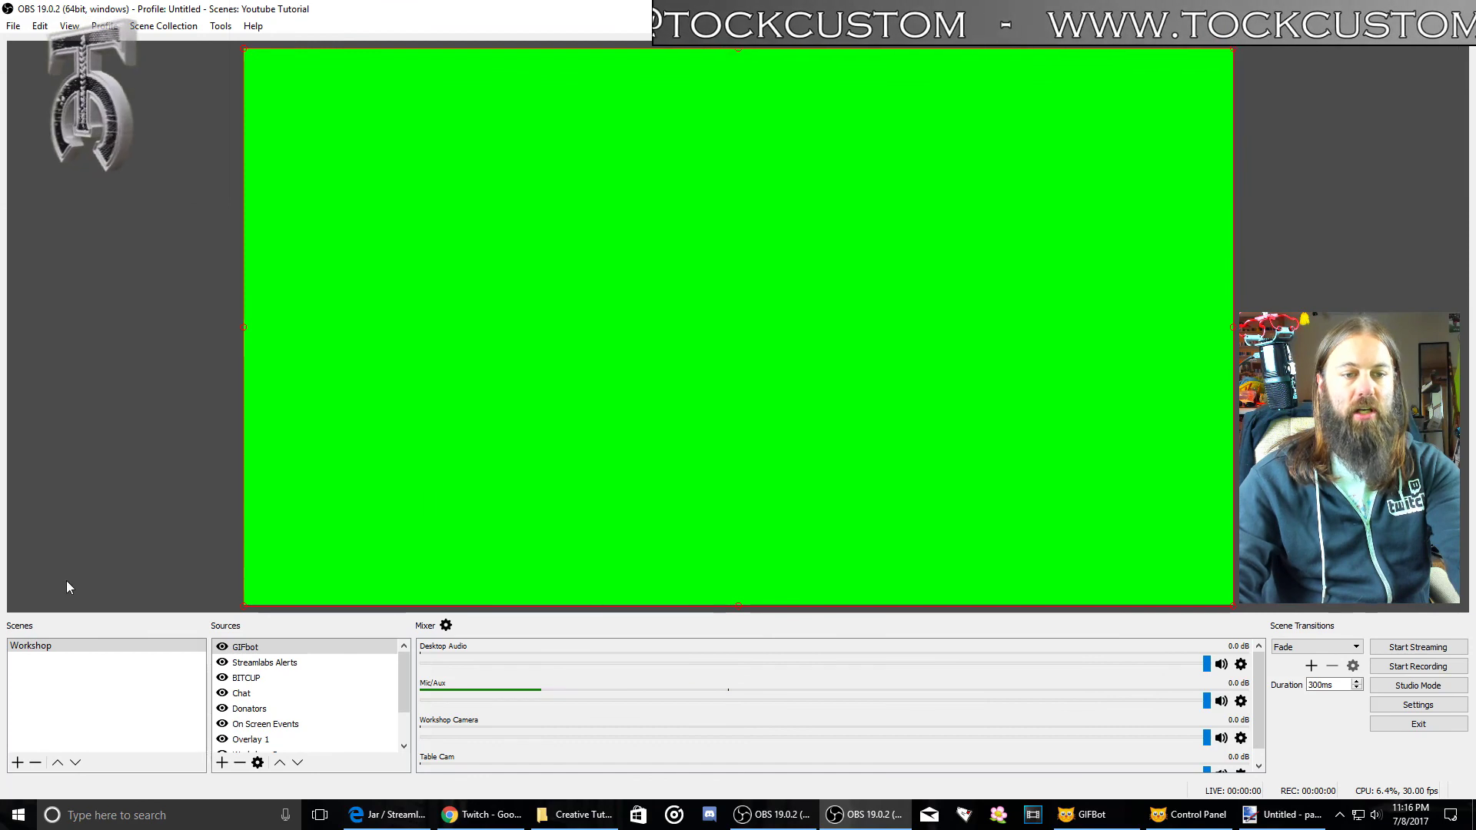
Add a Chroma Key filter to the GIFbot source with the key color type Green, then close its filters
{"action": "right_click", "coordinate": [256, 651]}
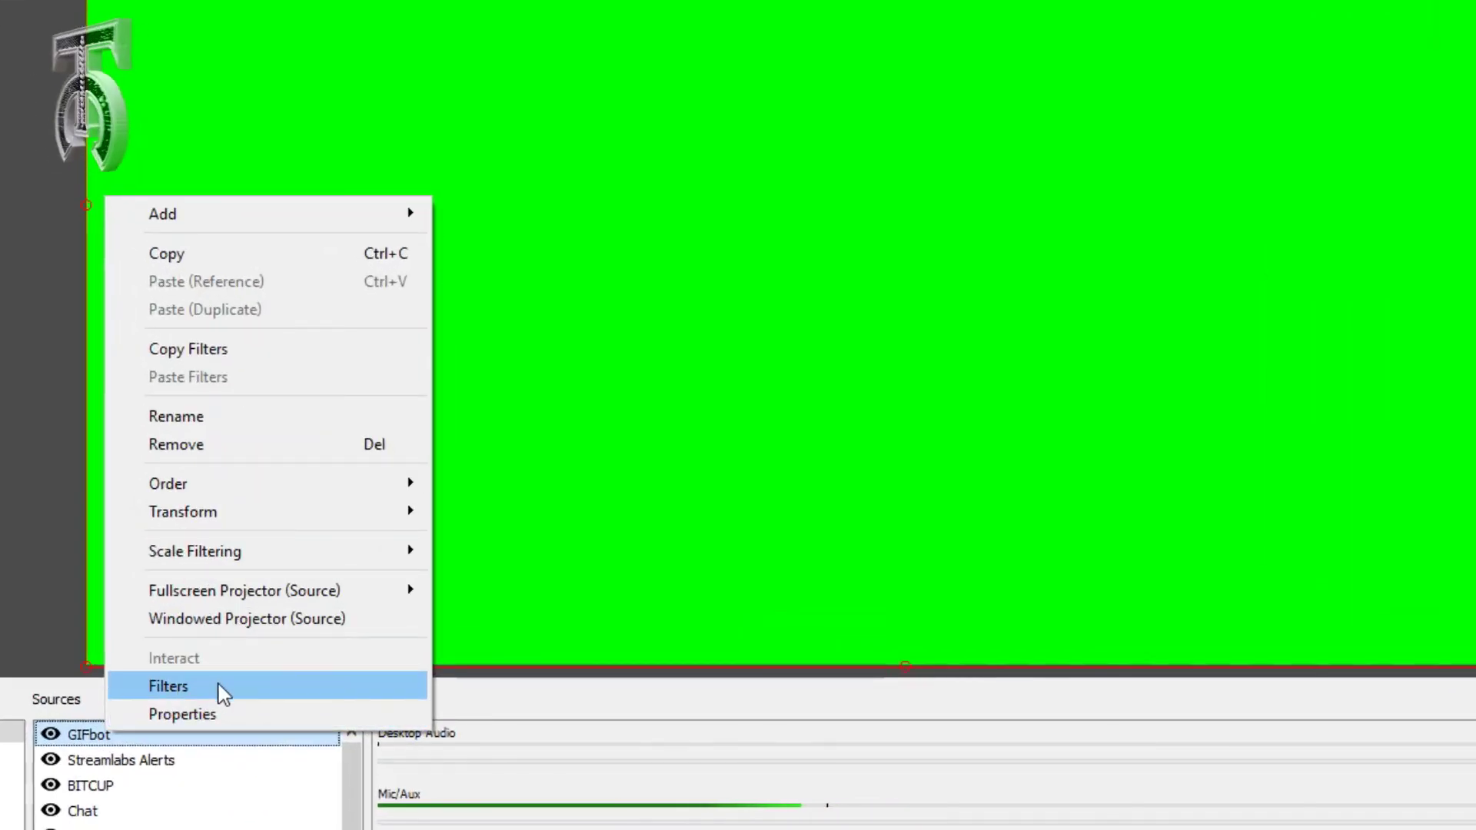
{"action": "left_click", "coordinate": [223, 694]}
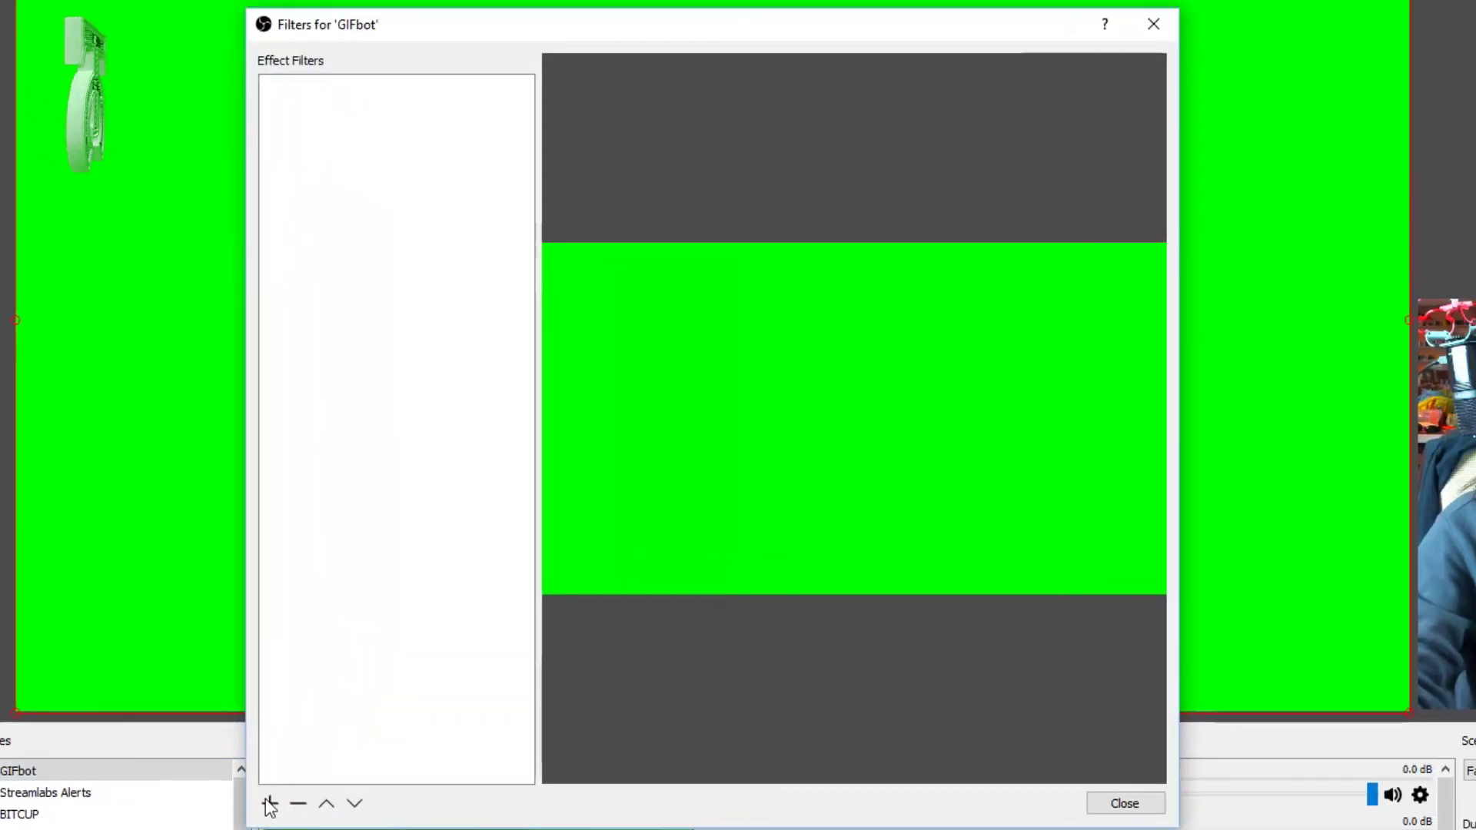
{"action": "left_click", "coordinate": [270, 804]}
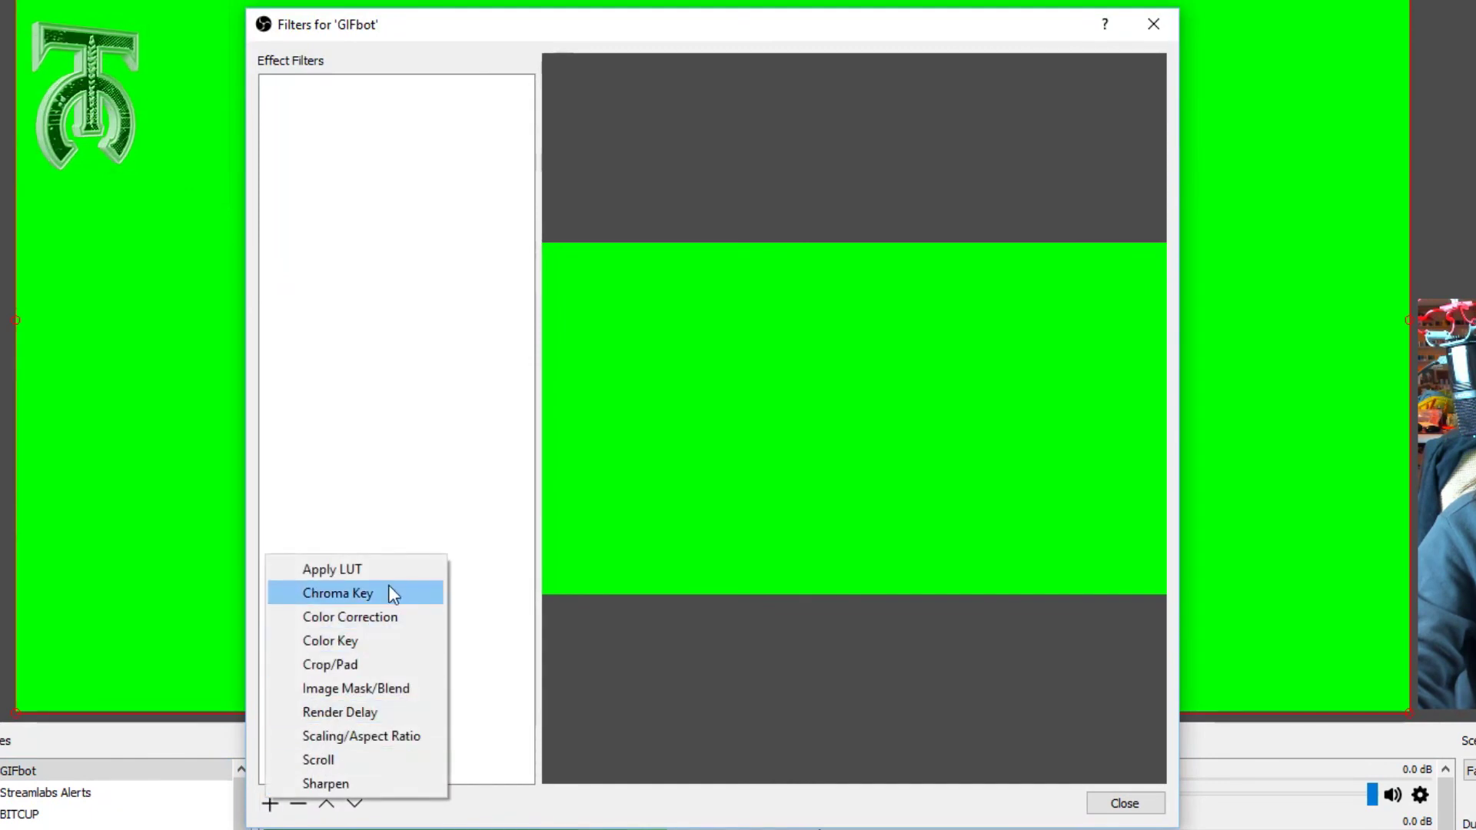
{"action": "left_click", "coordinate": [338, 593]}
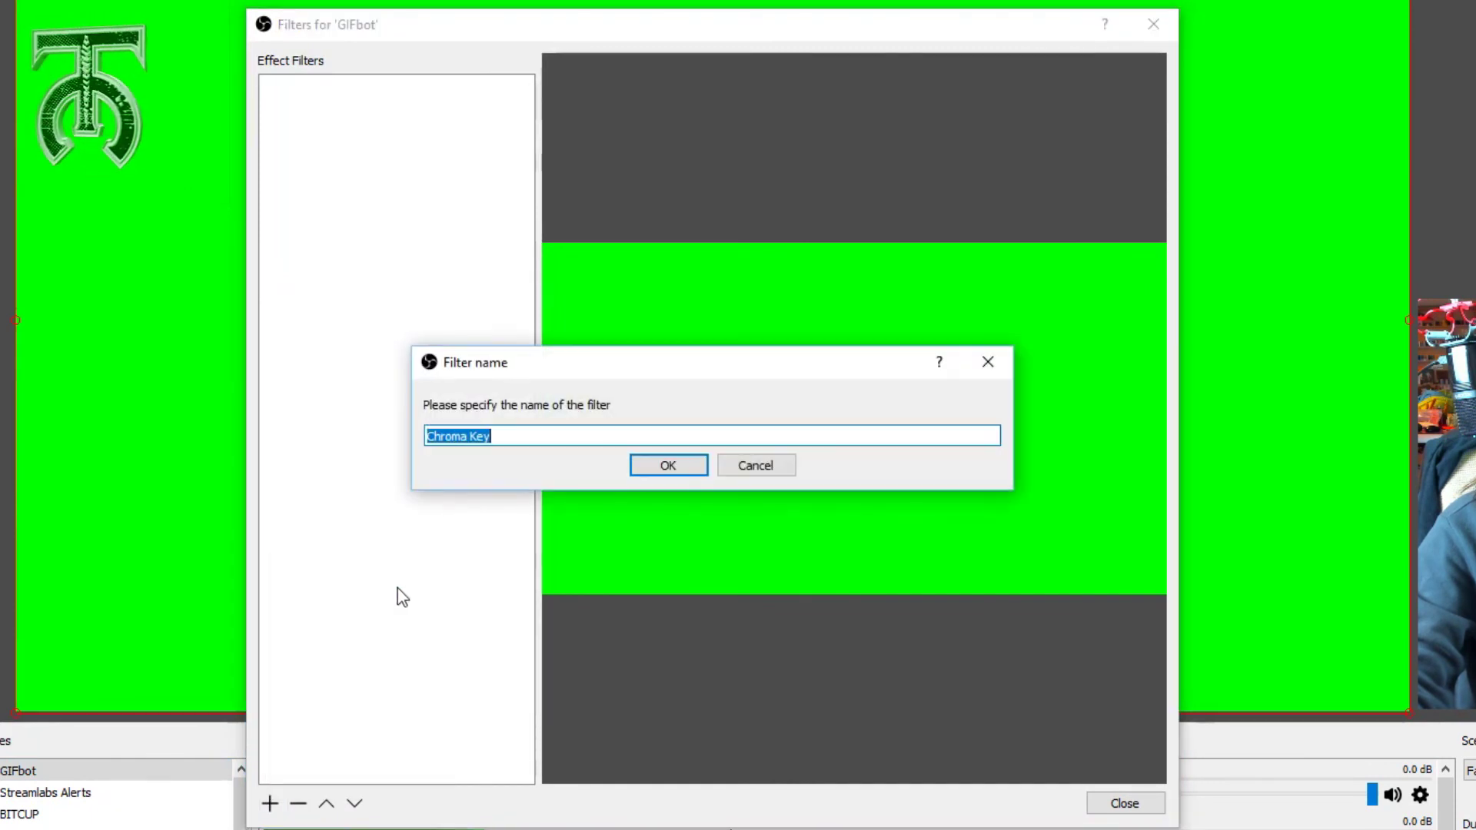
{"action": "left_click", "coordinate": [696, 465]}
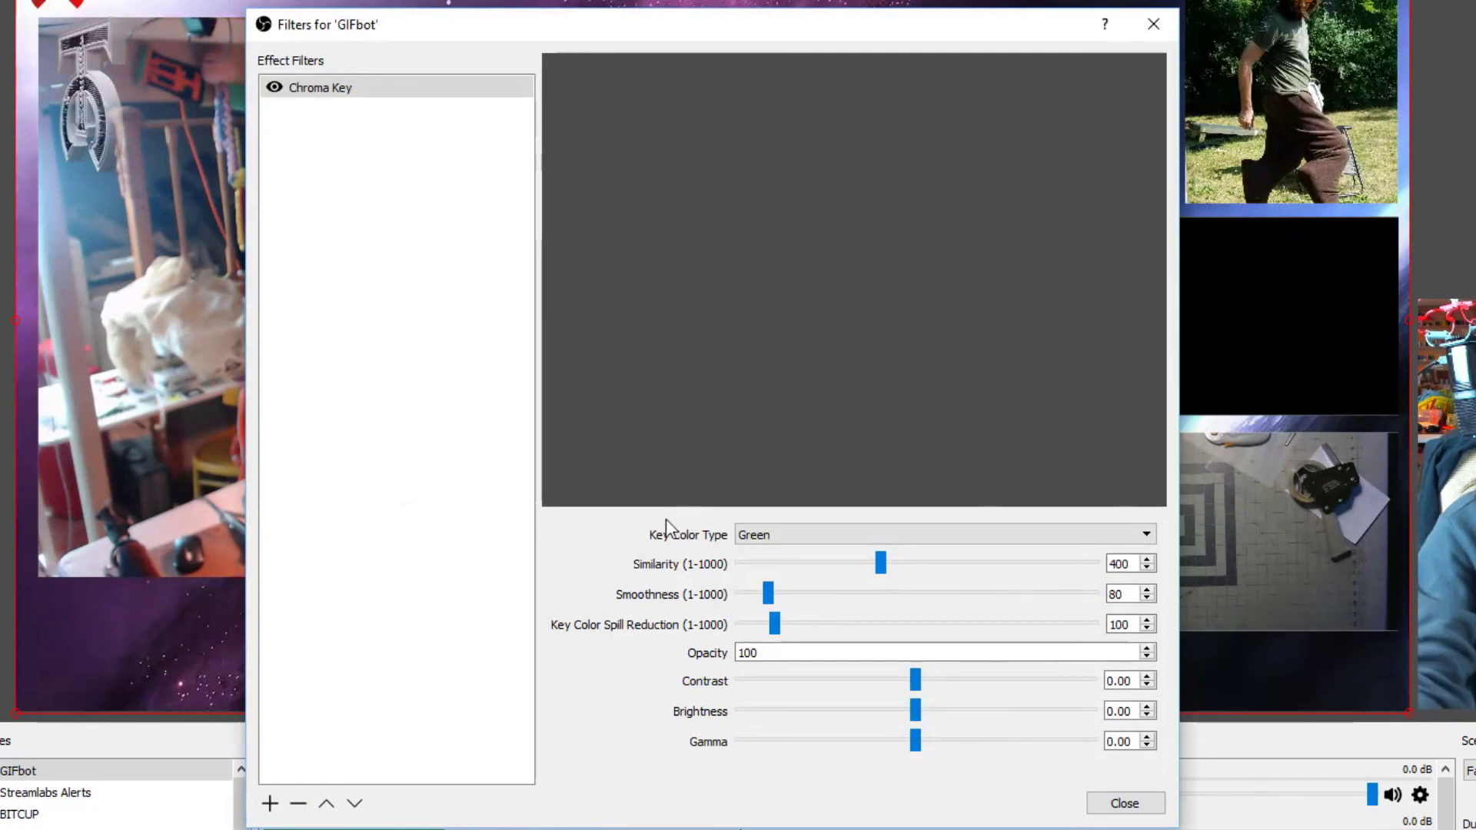
{"action": "left_click", "coordinate": [776, 542]}
{"action": "left_click", "coordinate": [754, 560]}
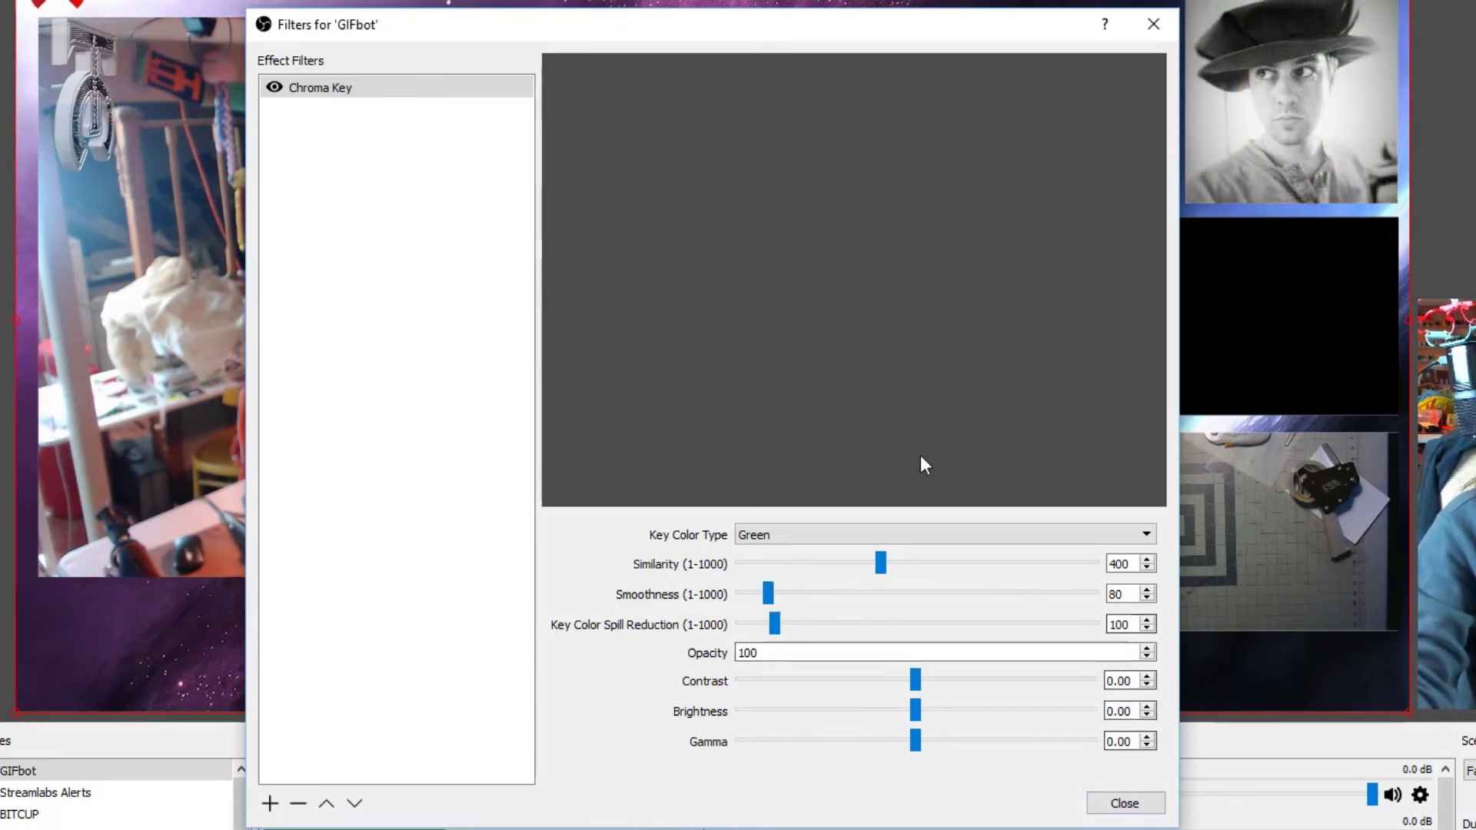
{"action": "left_click", "coordinate": [1125, 804]}
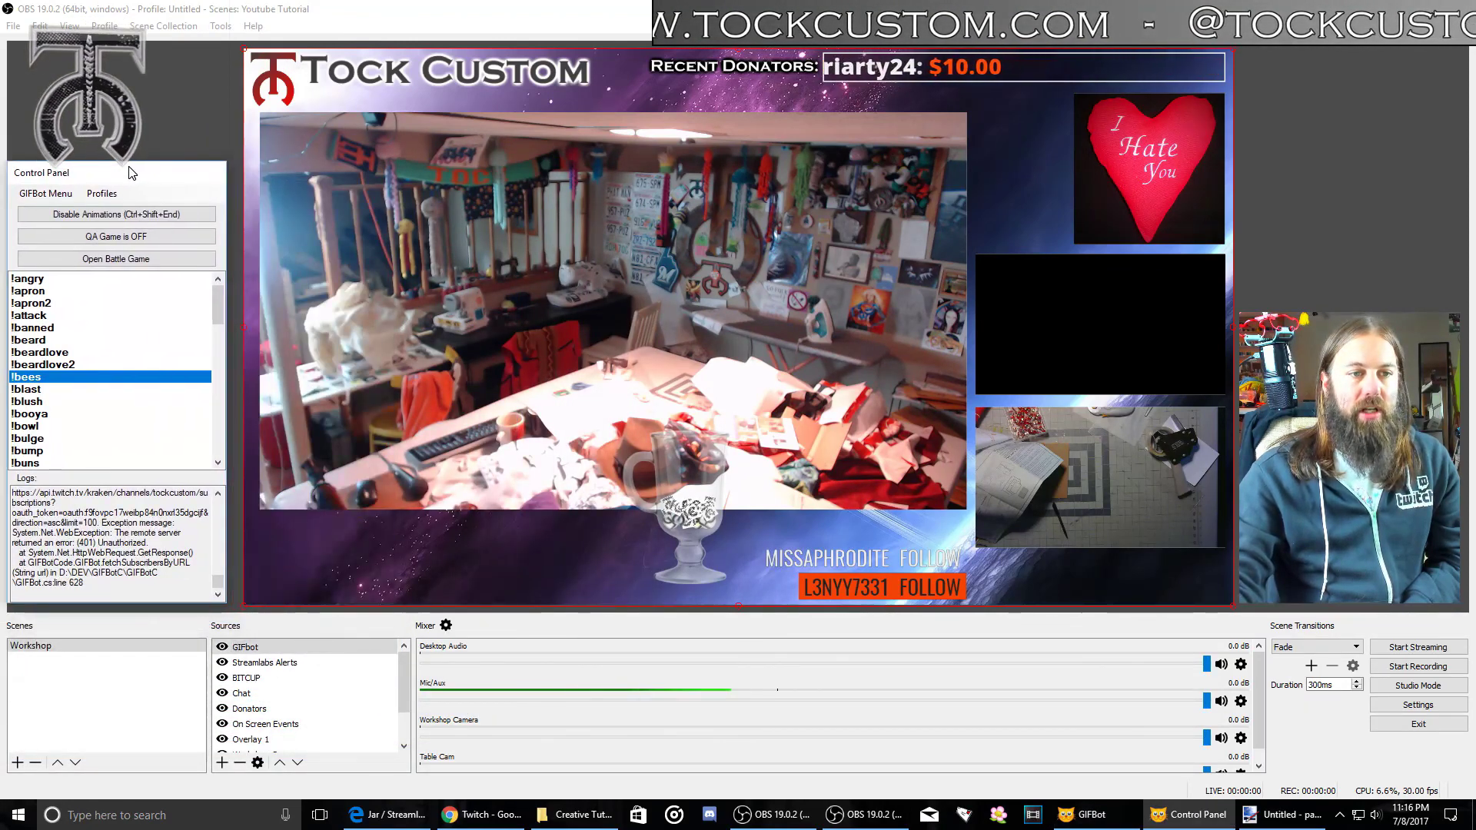
Test the !apron animation from the GIFBot Control Panel over the OBS preview
{"action": "double_click", "coordinate": [36, 296]}
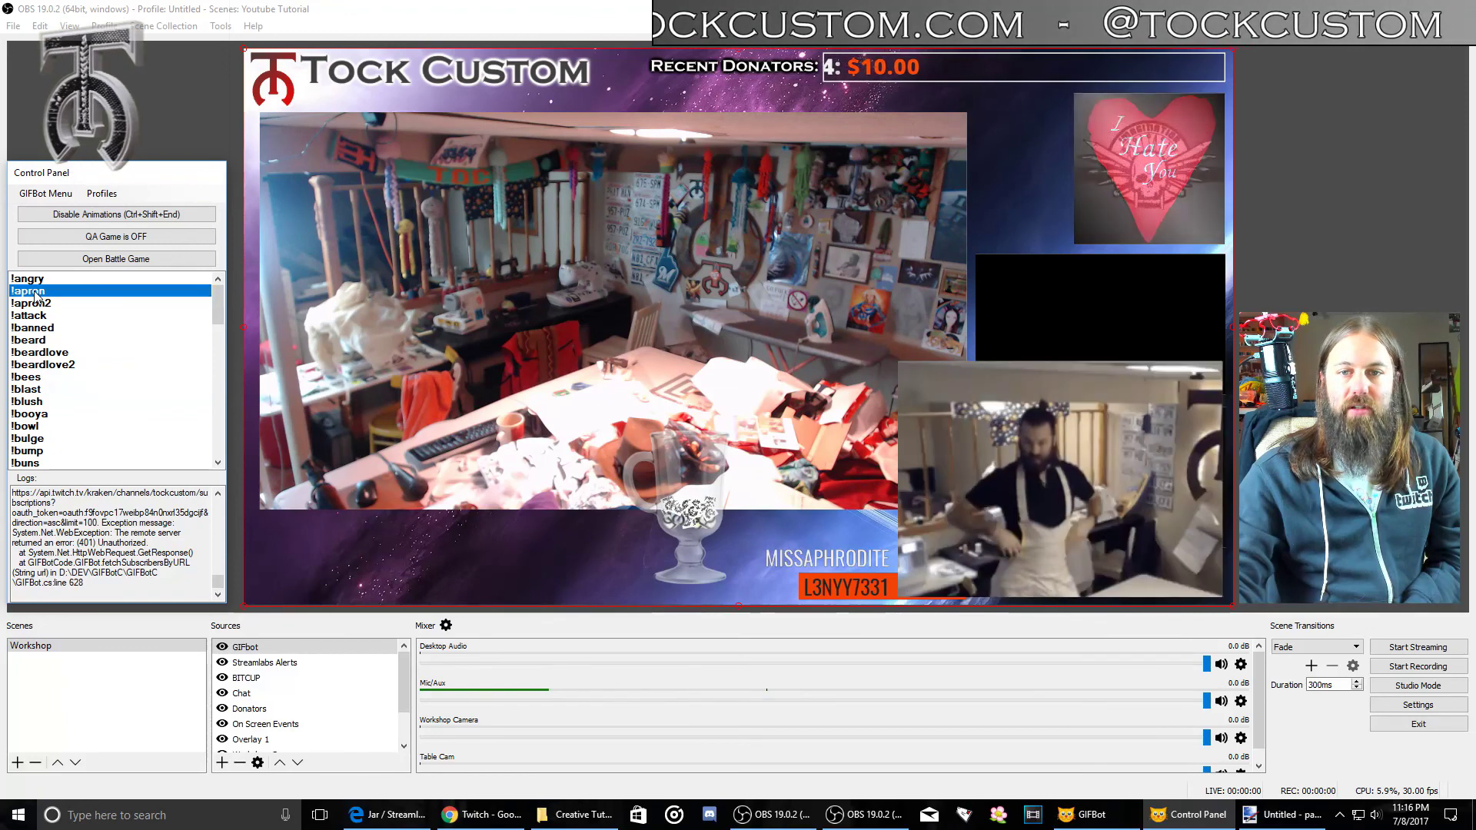
{"action": "left_click", "coordinate": [1114, 606]}
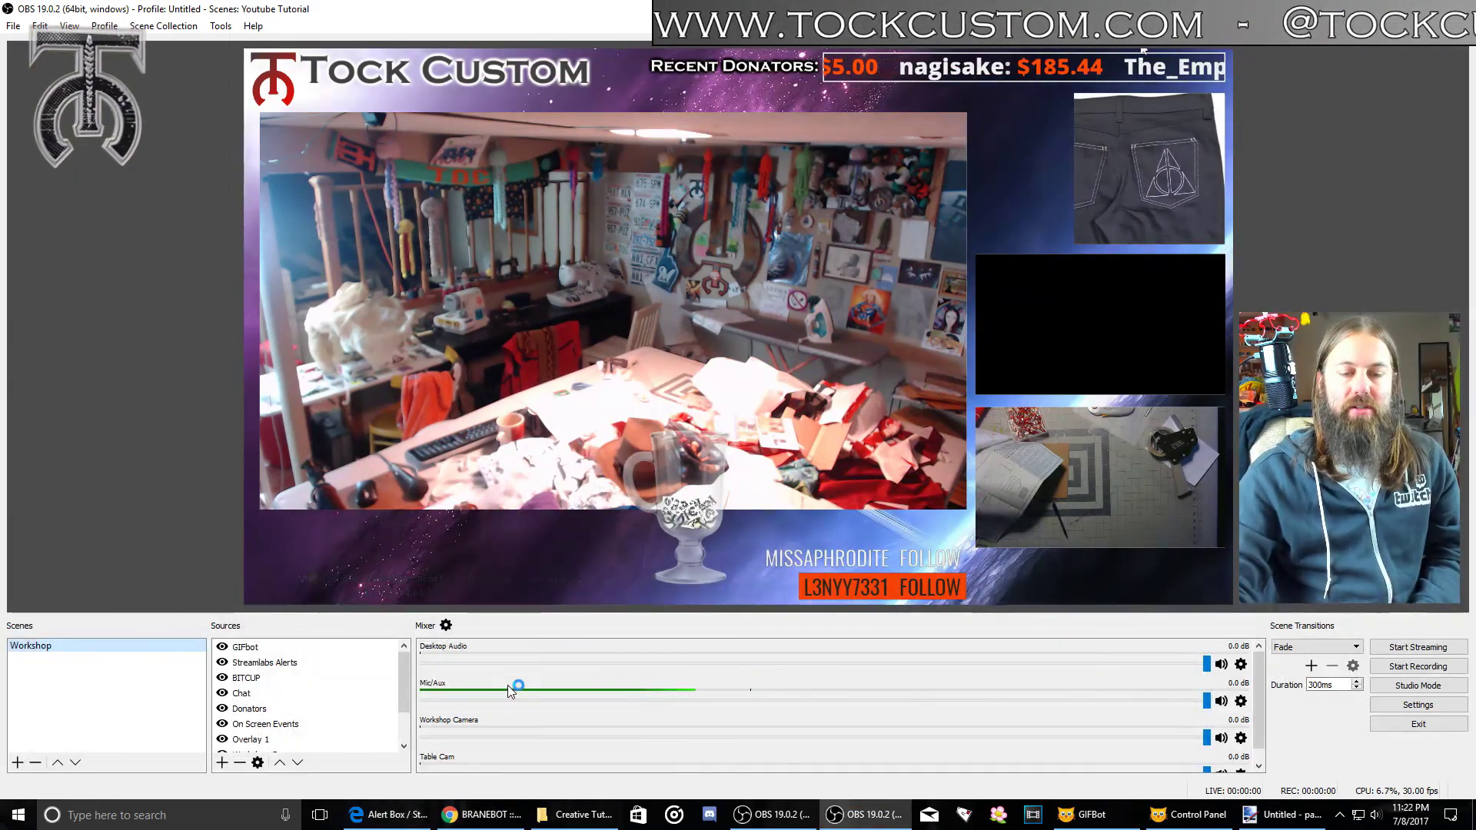
Switch to the BraneBot site in Chrome, log in and look over the console dashboard
{"action": "left_click", "coordinate": [486, 818]}
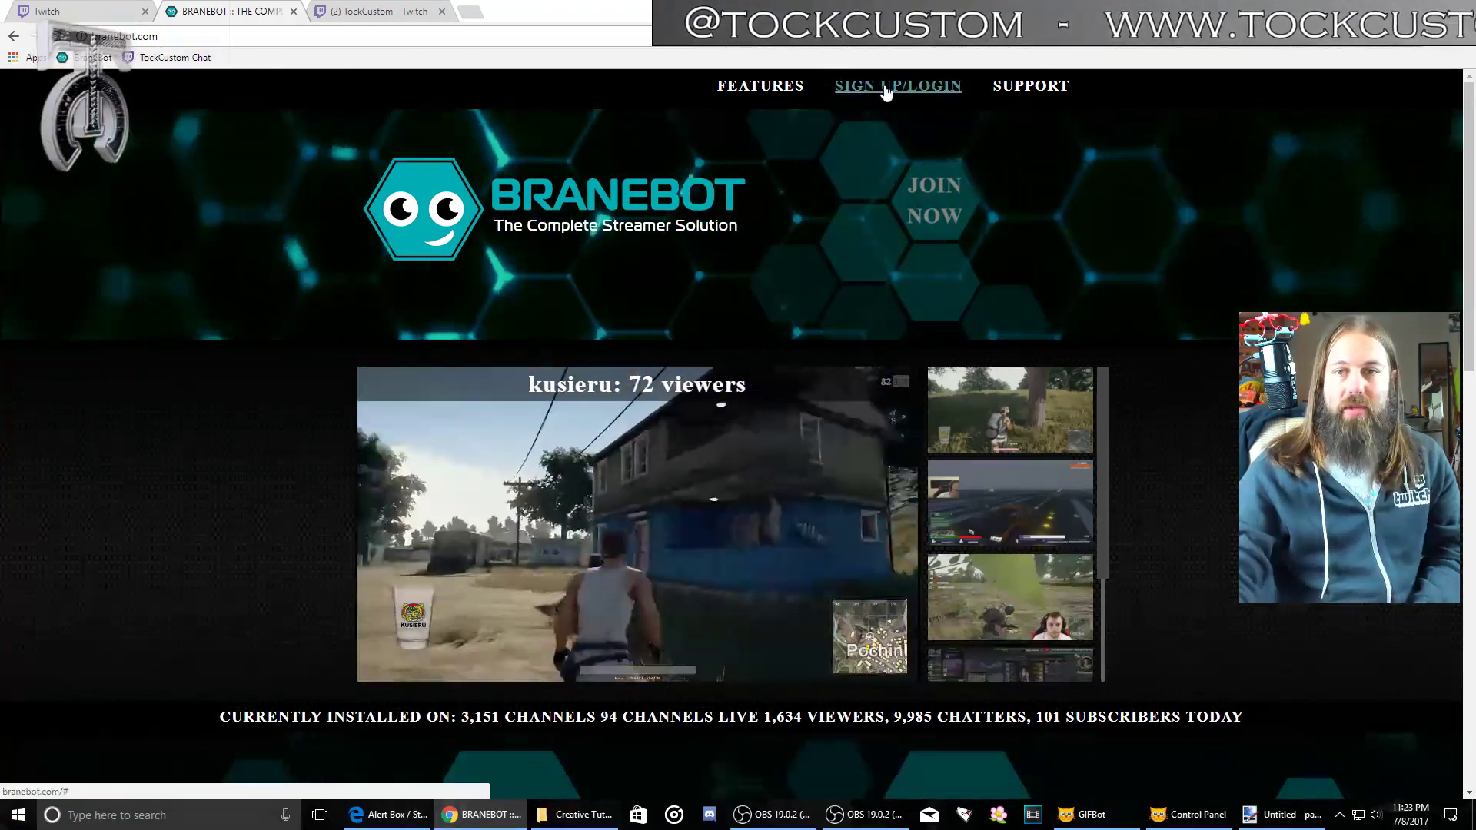
{"action": "left_click", "coordinate": [888, 91]}
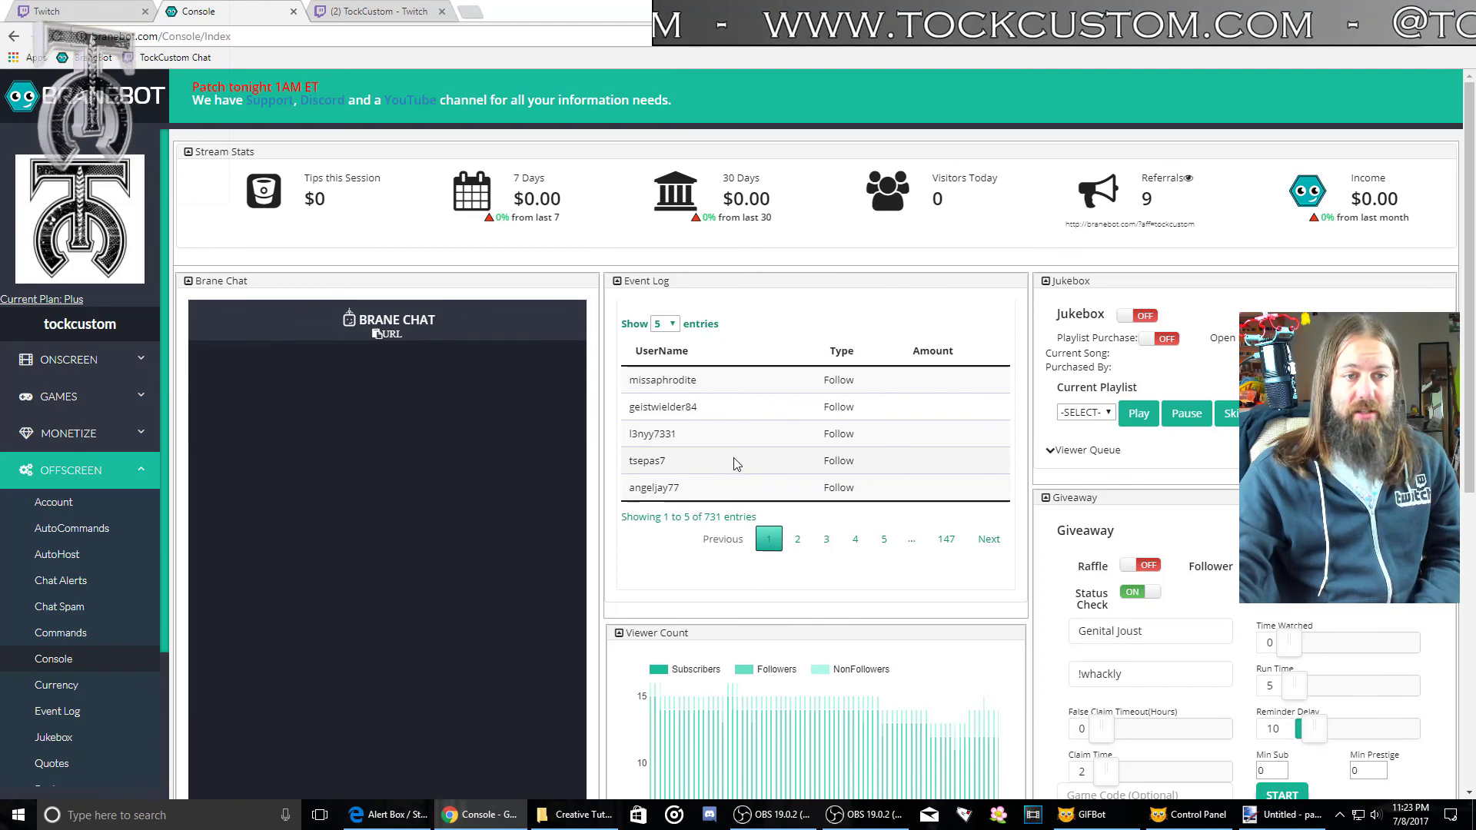
{"action": "scroll", "coordinate": [730, 465], "scroll_direction": "down", "scroll_amount": 2}
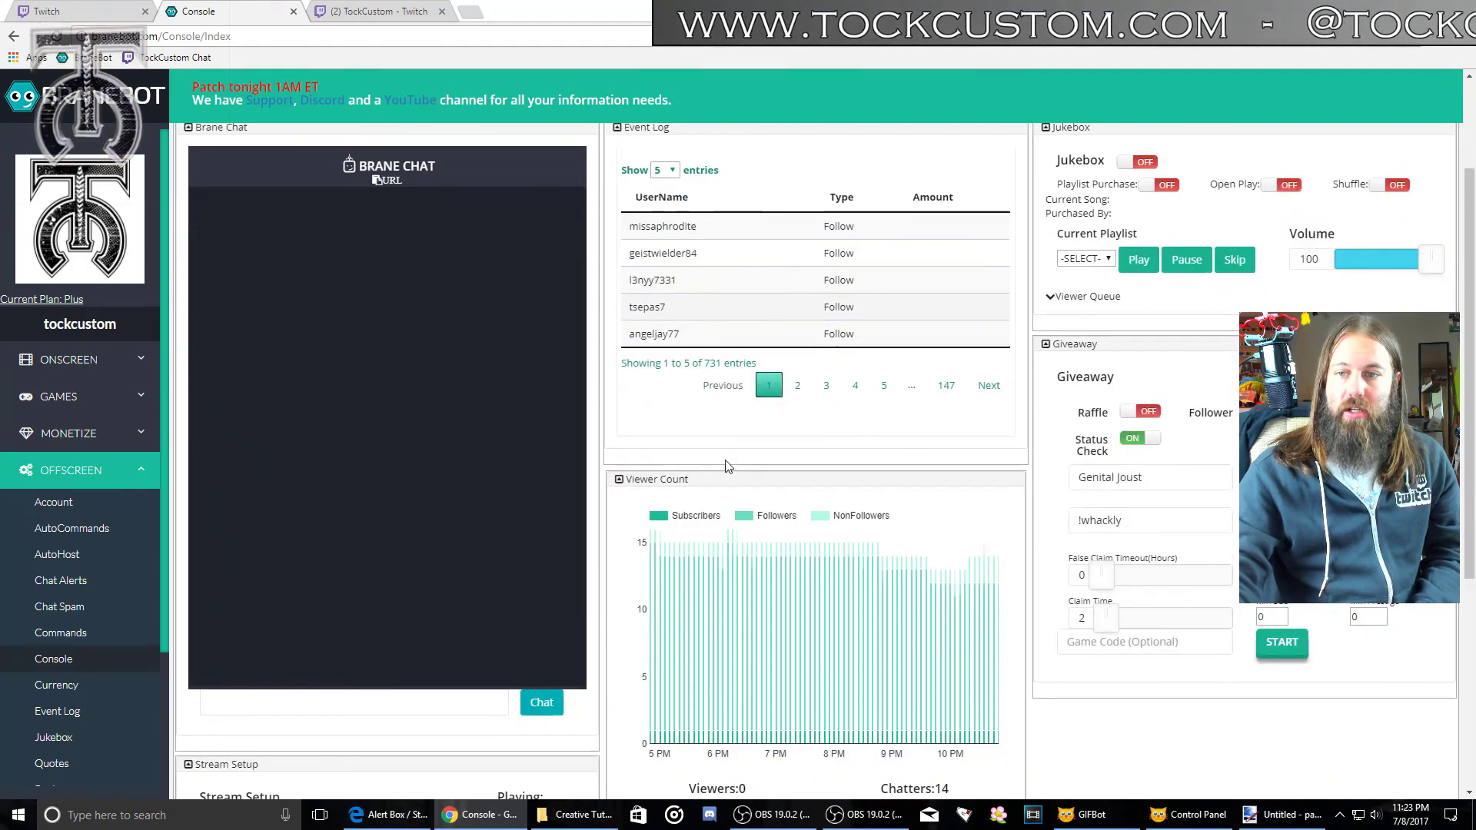
{"action": "scroll", "coordinate": [728, 467], "scroll_direction": "up", "scroll_amount": 2}
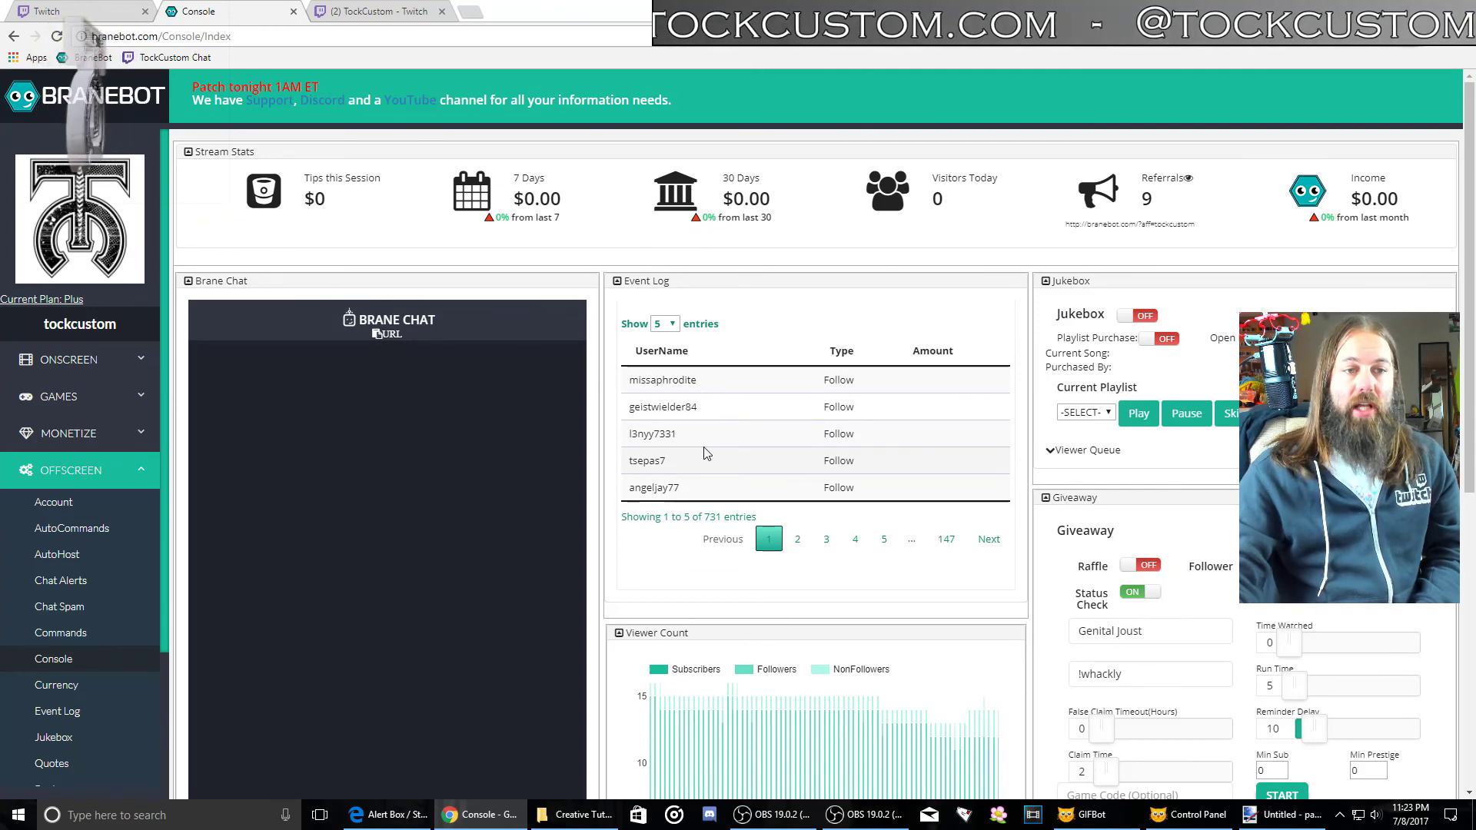
Open BraneBot's OnScreen Polls page and reveal the poll's browser source URL for copying
{"action": "left_click", "coordinate": [91, 370]}
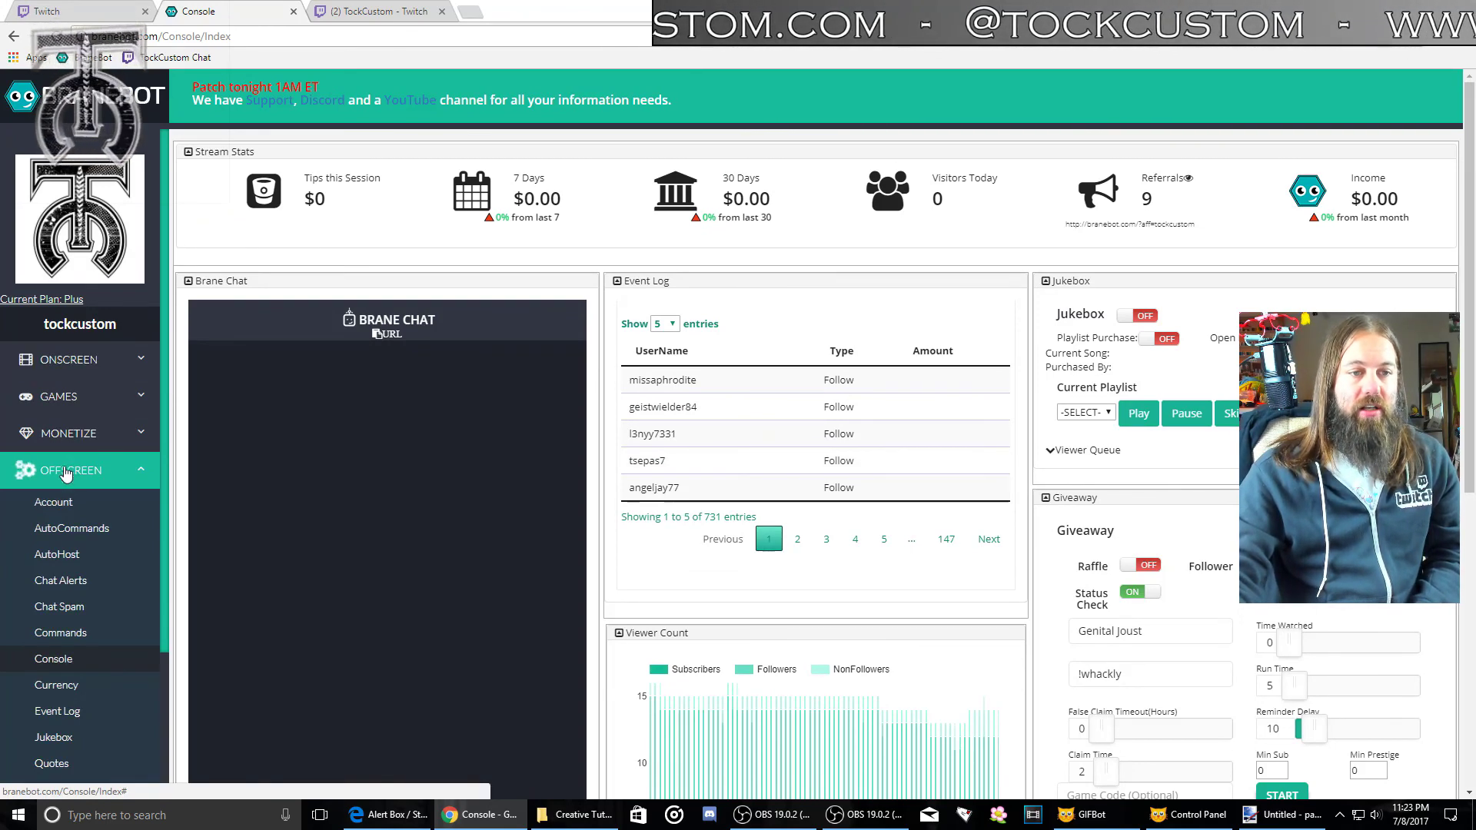
{"action": "left_click", "coordinate": [83, 369]}
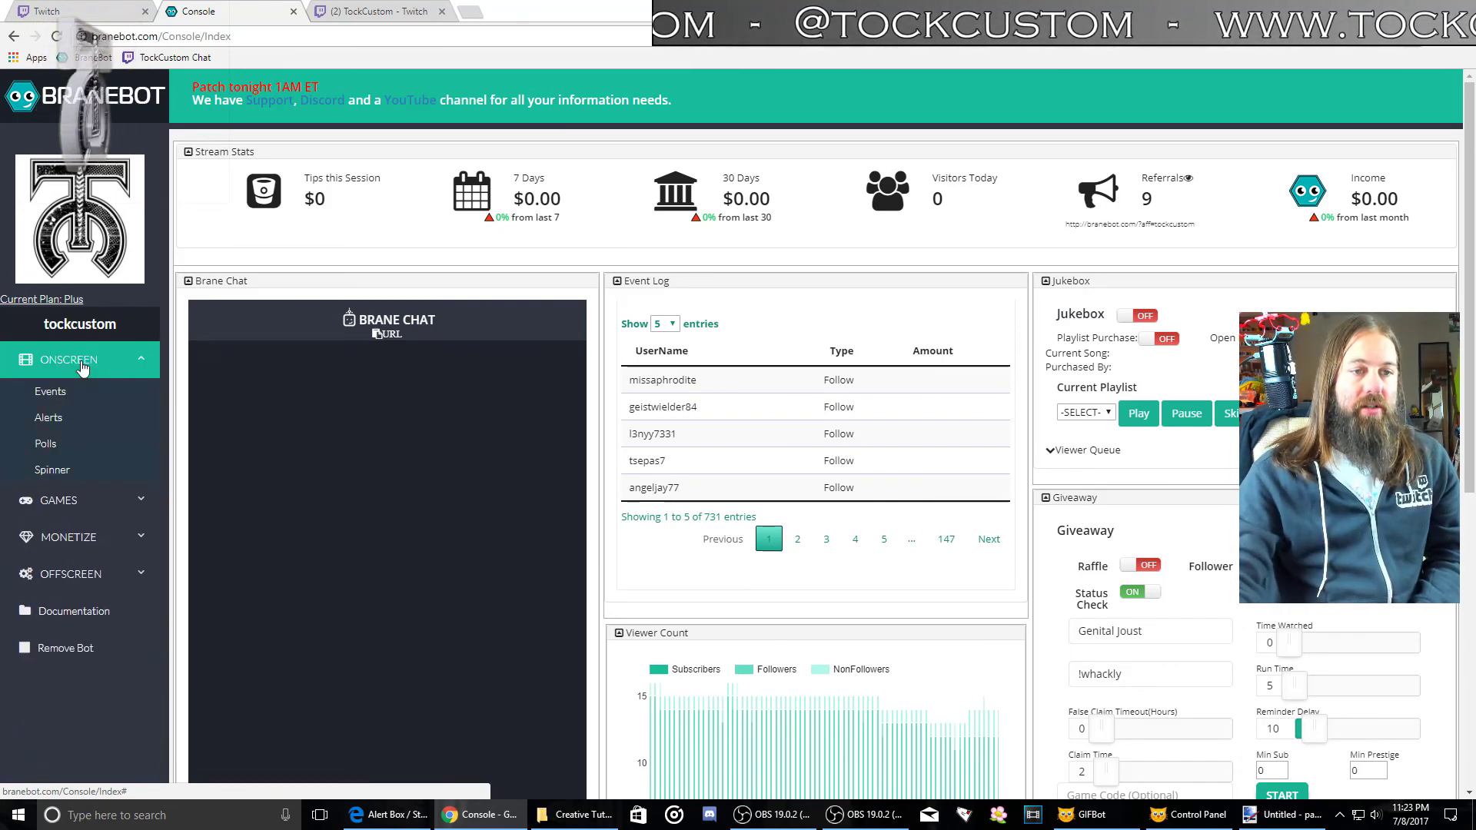
{"action": "left_click", "coordinate": [68, 450]}
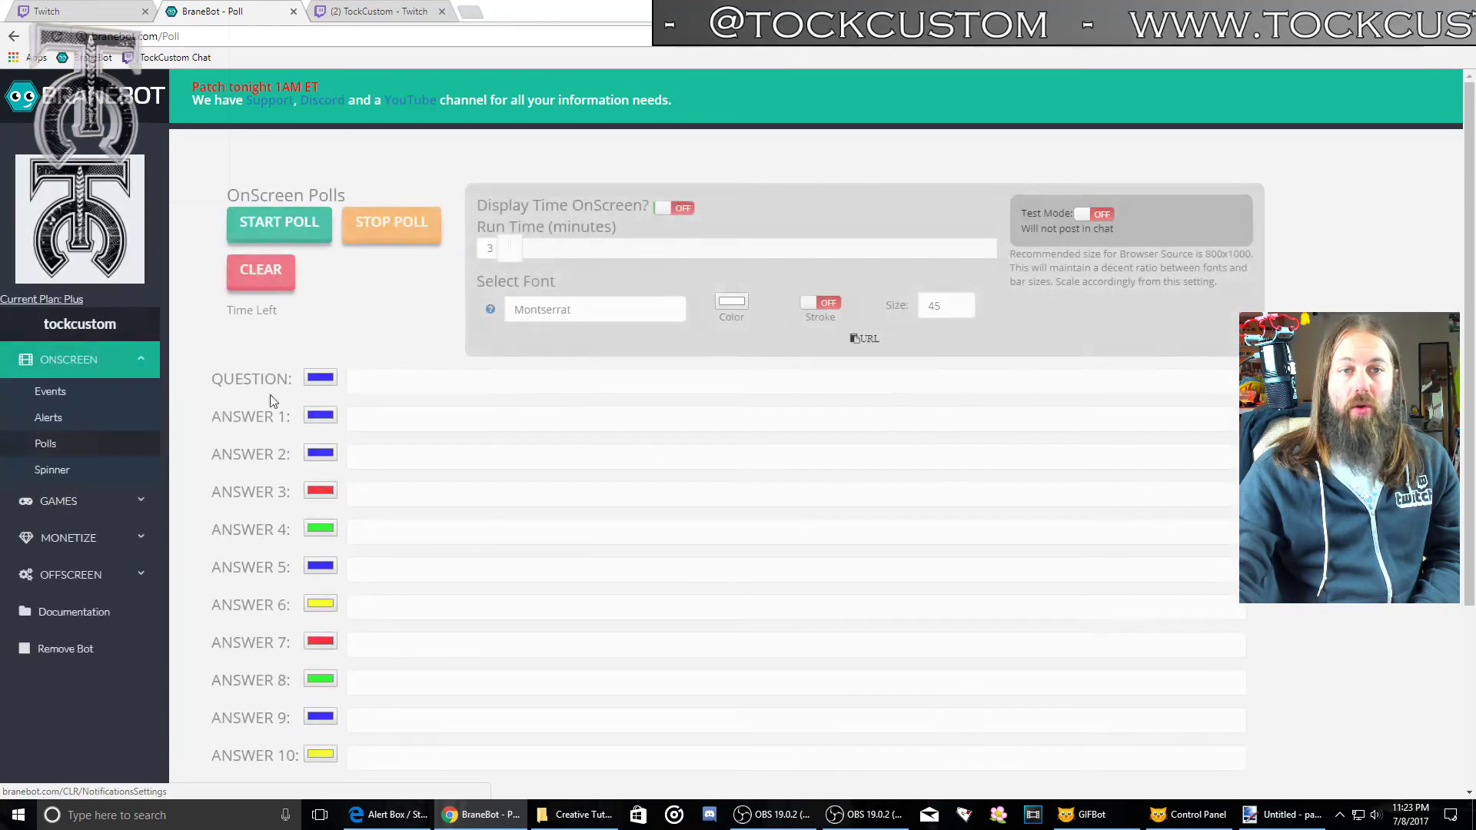
{"action": "left_click", "coordinate": [860, 341]}
{"action": "left_click", "coordinate": [854, 339]}
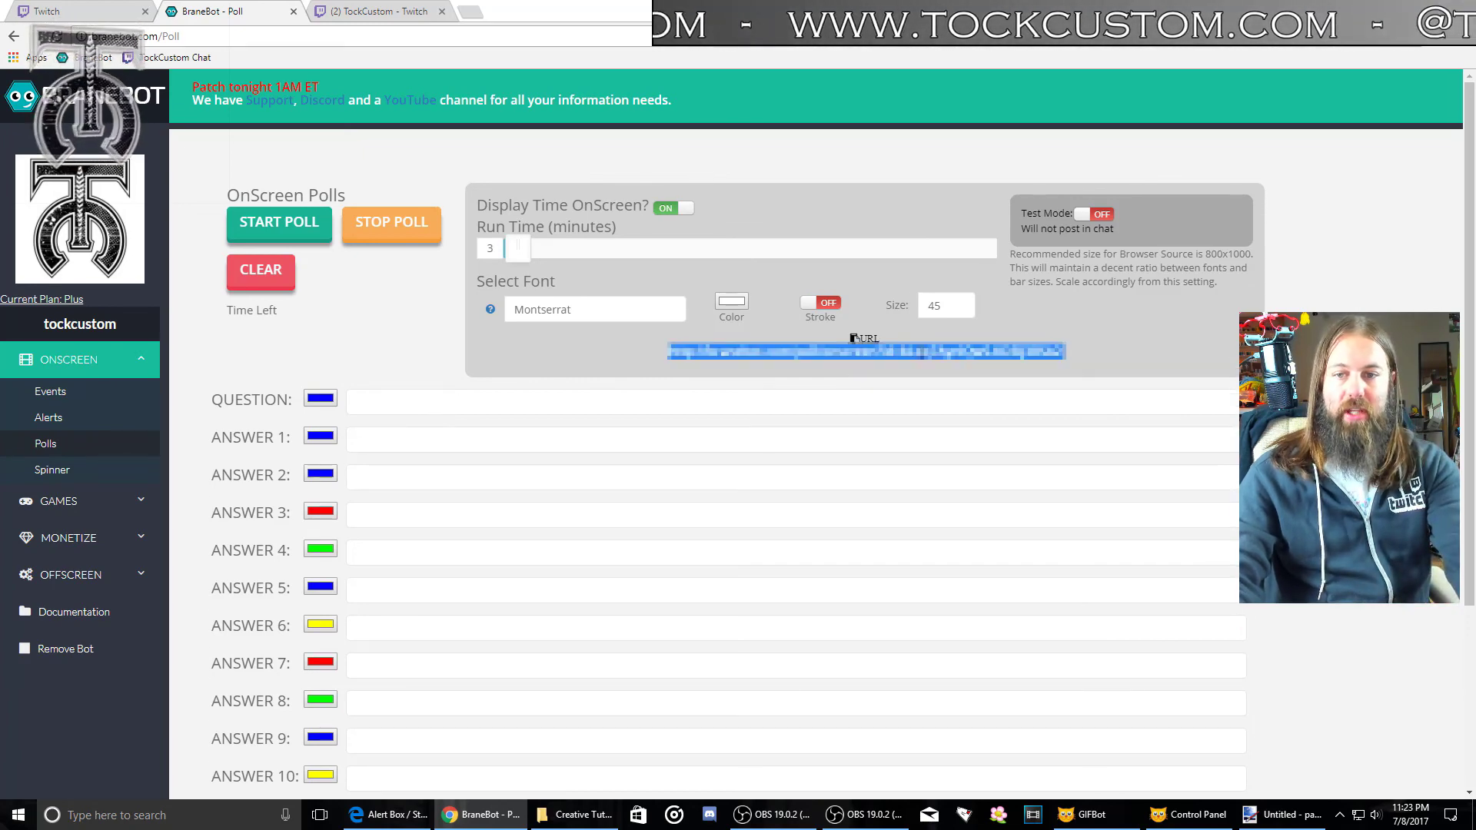
Switch to OBS and add a new Browser source named POLLS
{"action": "key", "text": "alt+Tab"}
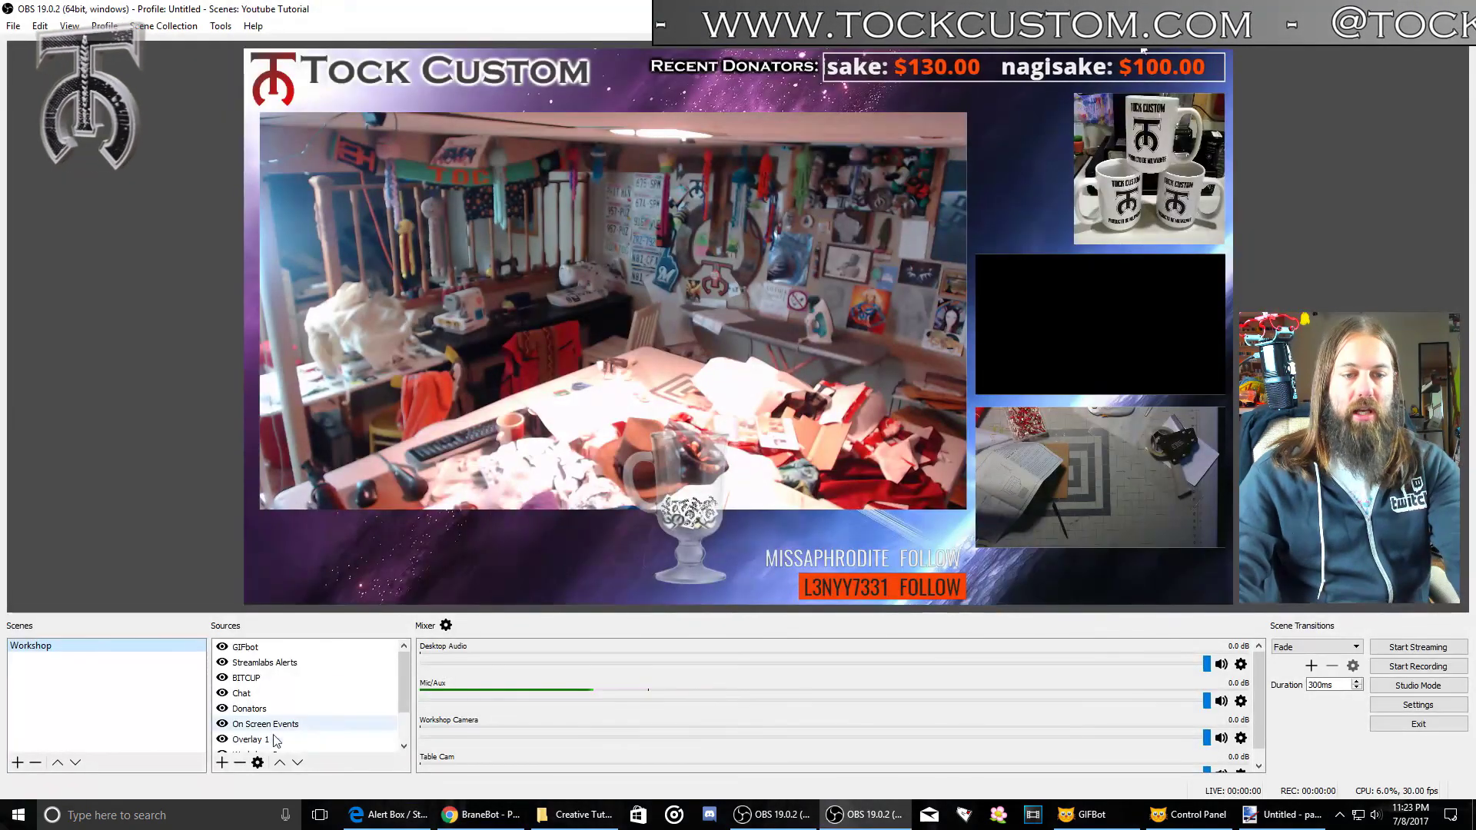
{"action": "left_click", "coordinate": [223, 763]}
{"action": "left_click", "coordinate": [332, 526]}
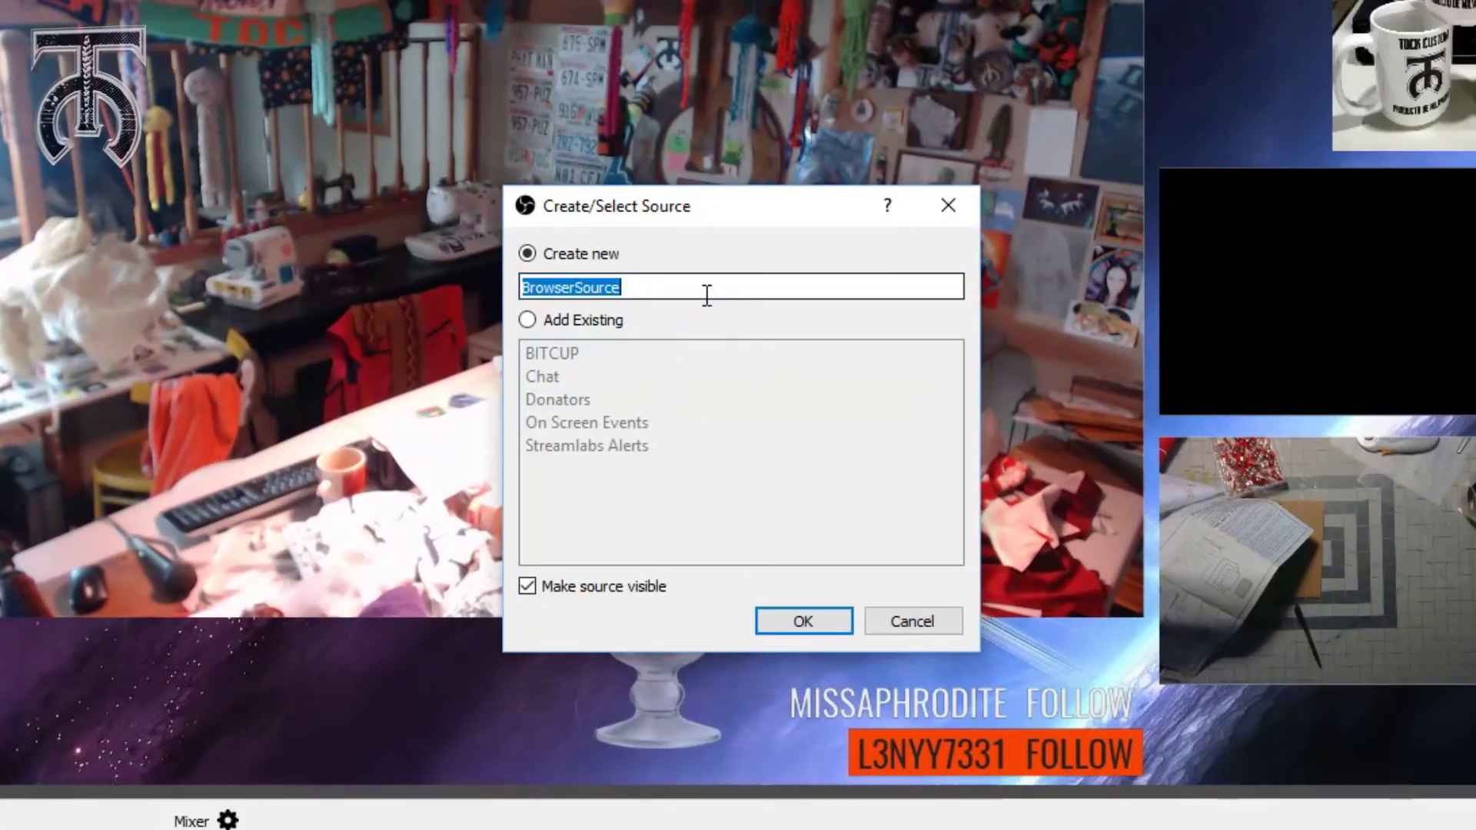
{"action": "type", "text": "POL"}
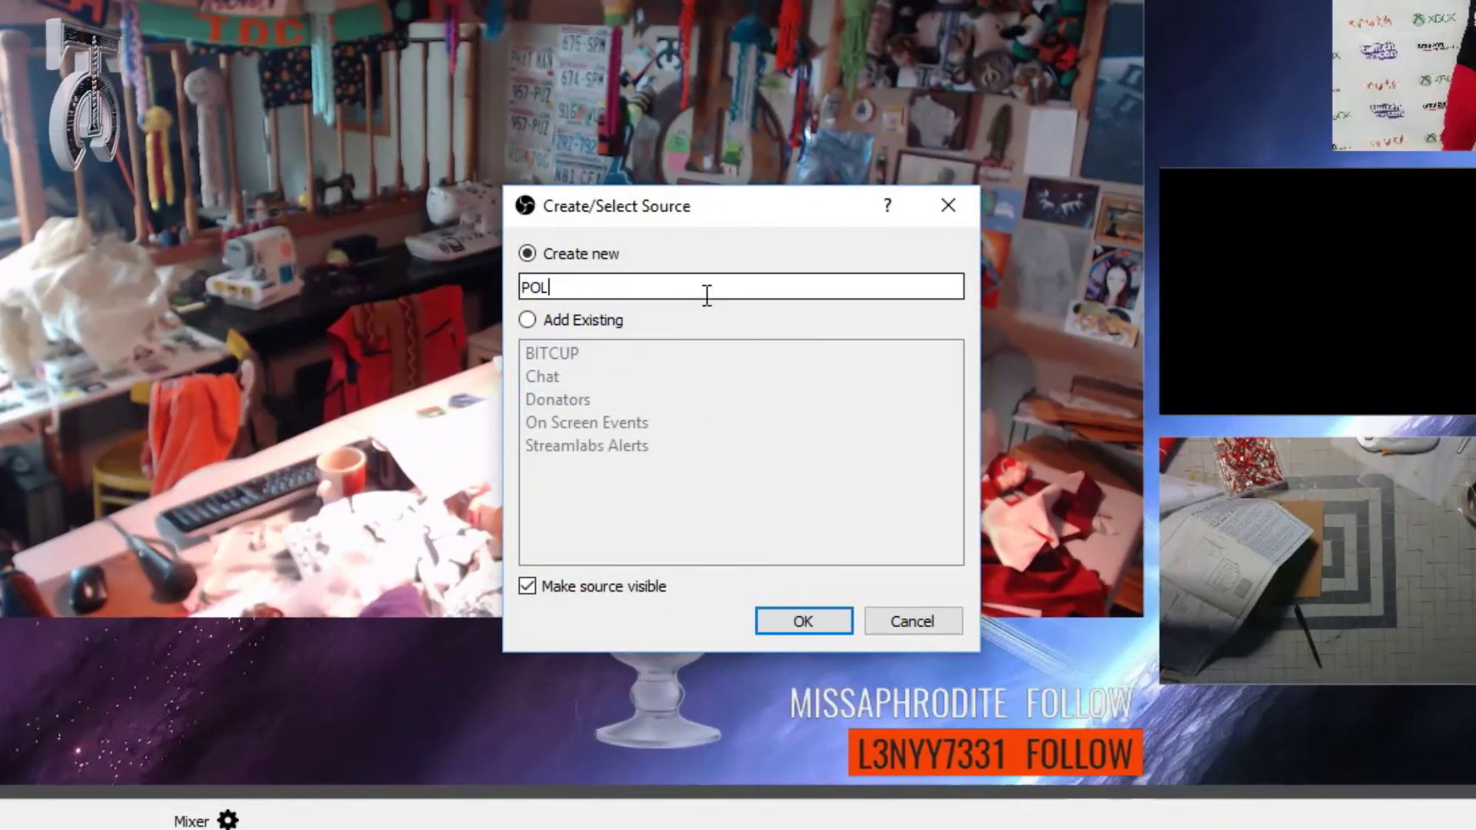
{"action": "type", "text": "LS"}
{"action": "key", "text": "Return"}
Paste the private poll URL into the POLLS source, confirm it, and enlarge the source over the main camera view
{"action": "left_click", "coordinate": [400, 521]}
{"action": "key", "text": "ctrl+v"}
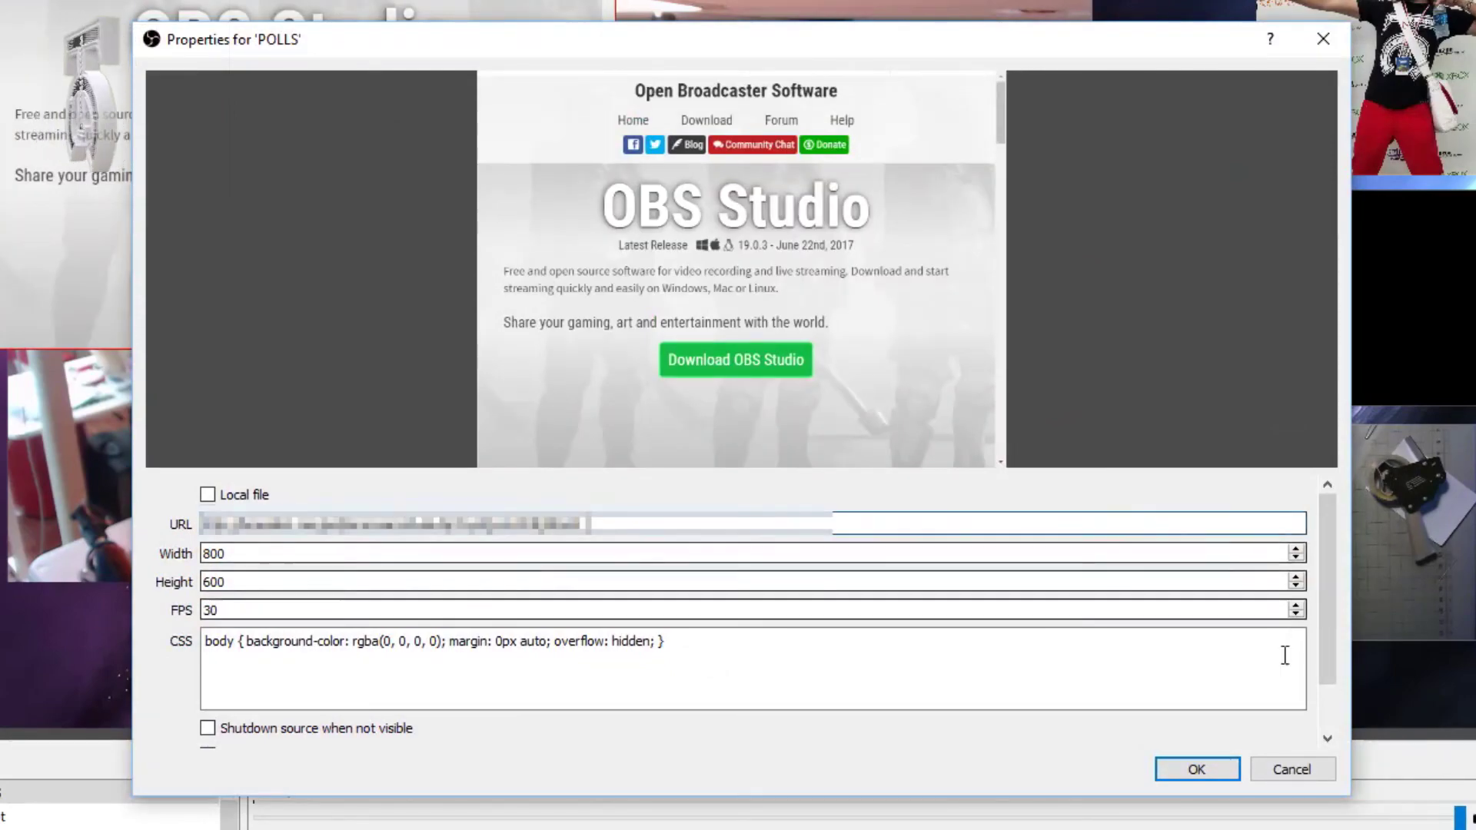
{"action": "left_click", "coordinate": [1209, 769]}
{"action": "left_click_drag", "start_coordinate": [499, 205], "coordinate": [814, 268]}
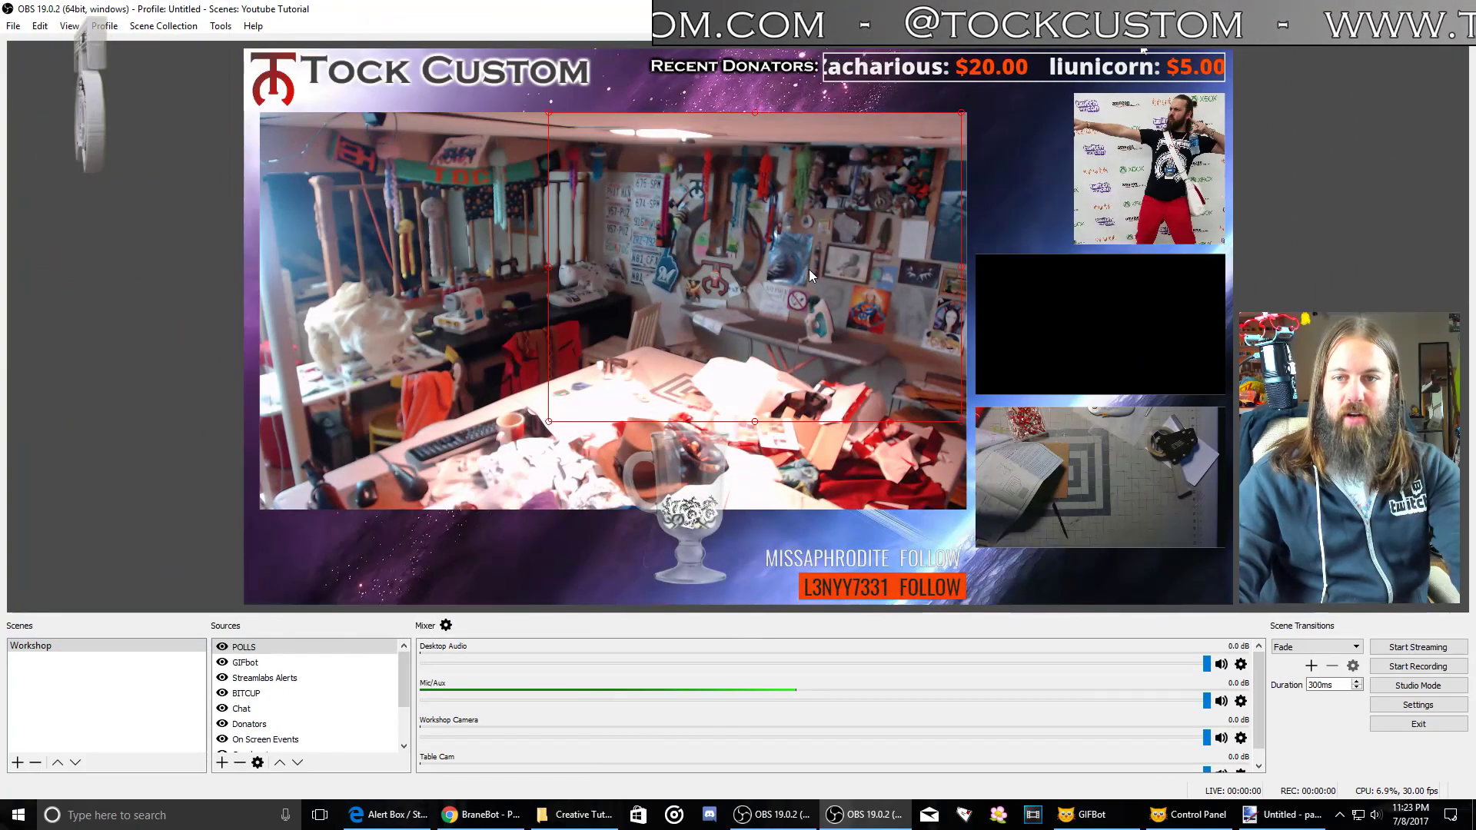
{"action": "left_click_drag", "start_coordinate": [560, 421], "coordinate": [469, 501]}
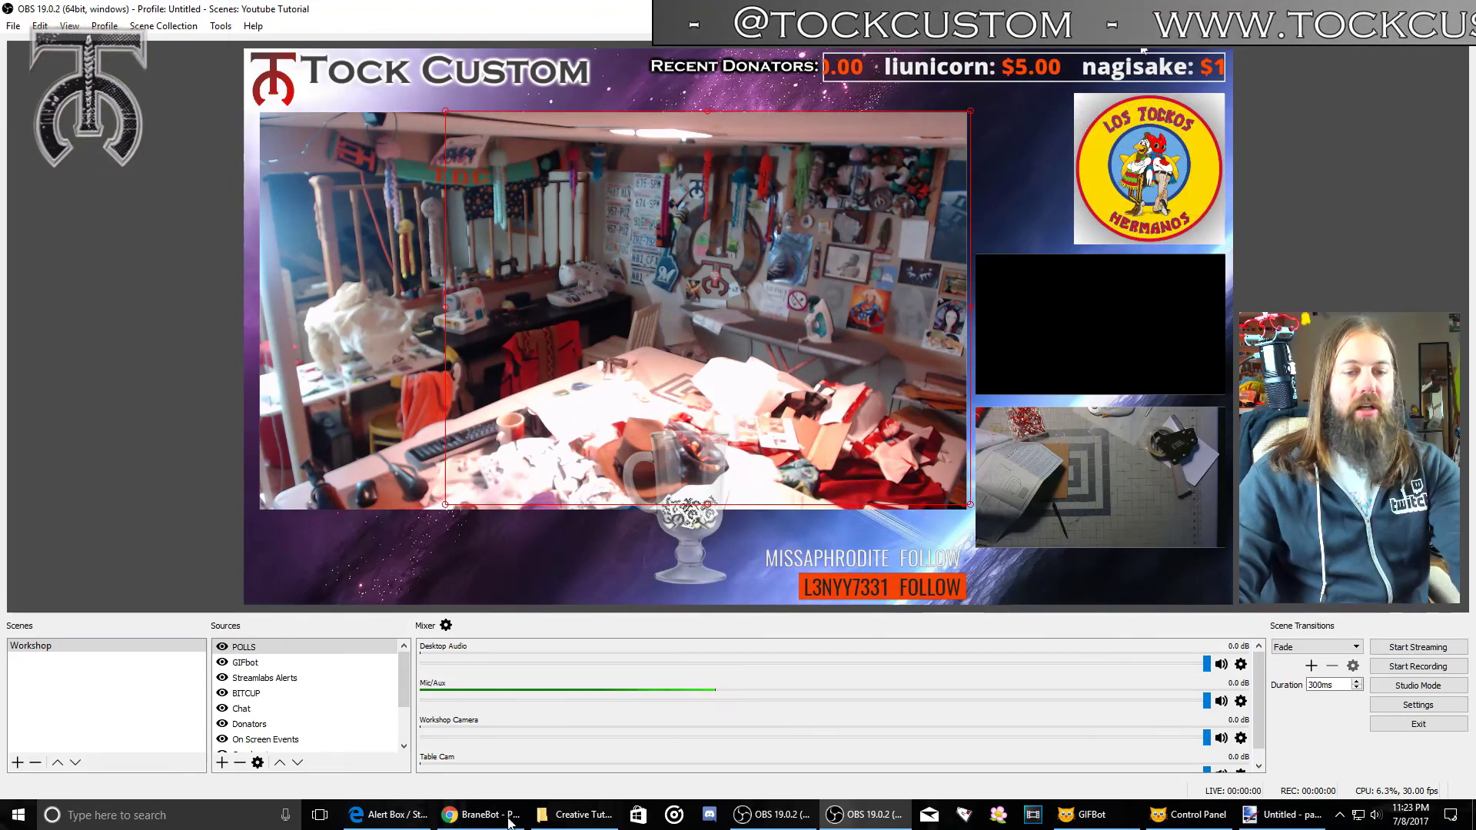
Fill in the BraneBot poll with the question "Do you like tacos?" and the answers Yes, No, Totally and Maybe
{"action": "left_click", "coordinate": [481, 815]}
{"action": "left_click", "coordinate": [402, 401]}
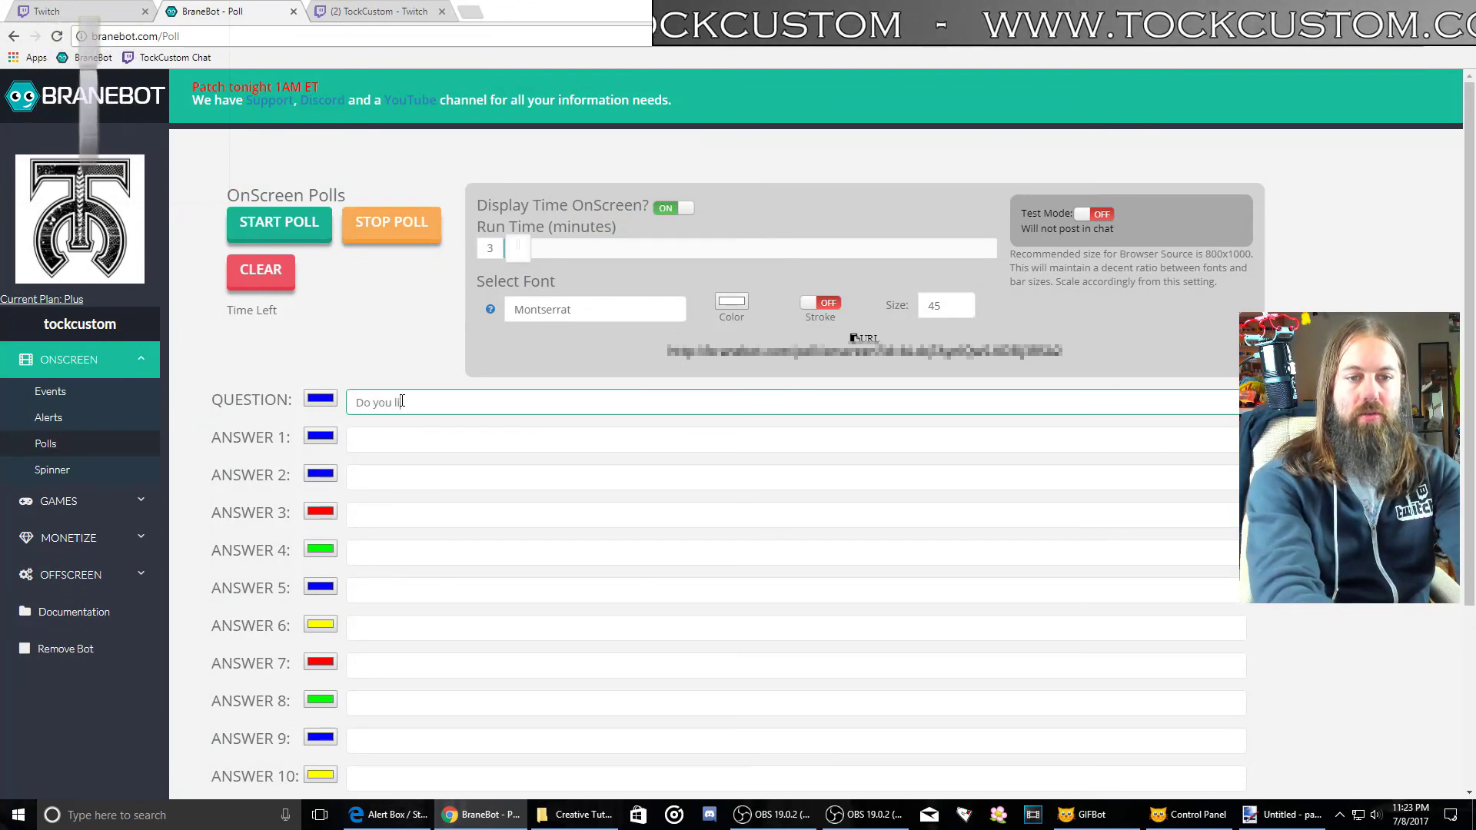
{"action": "type", "text": "Do you like tacos?"}
{"action": "key", "text": "Tab"}
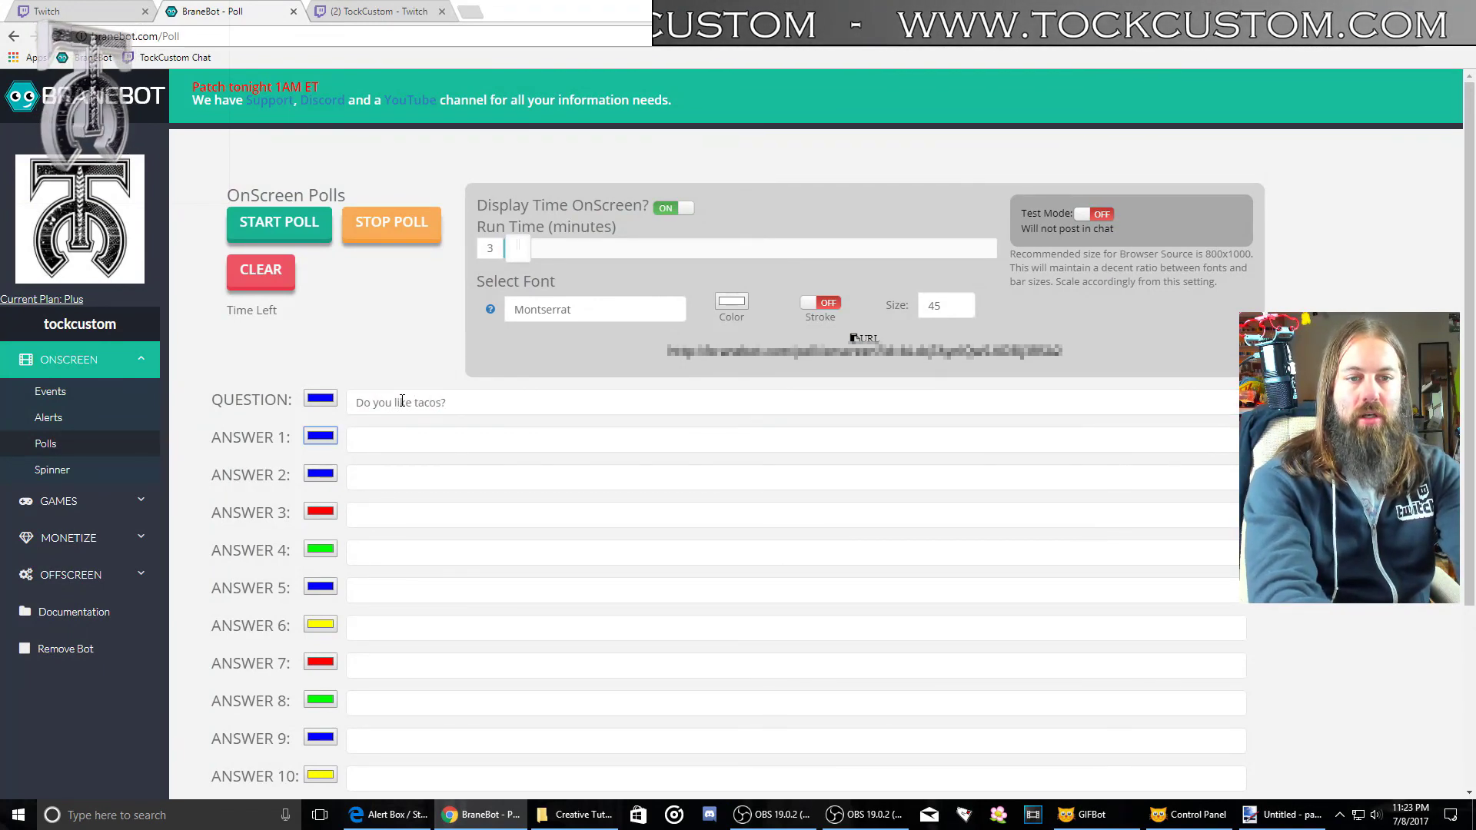
{"action": "key", "text": "Tab"}
{"action": "key", "text": "Tab"}
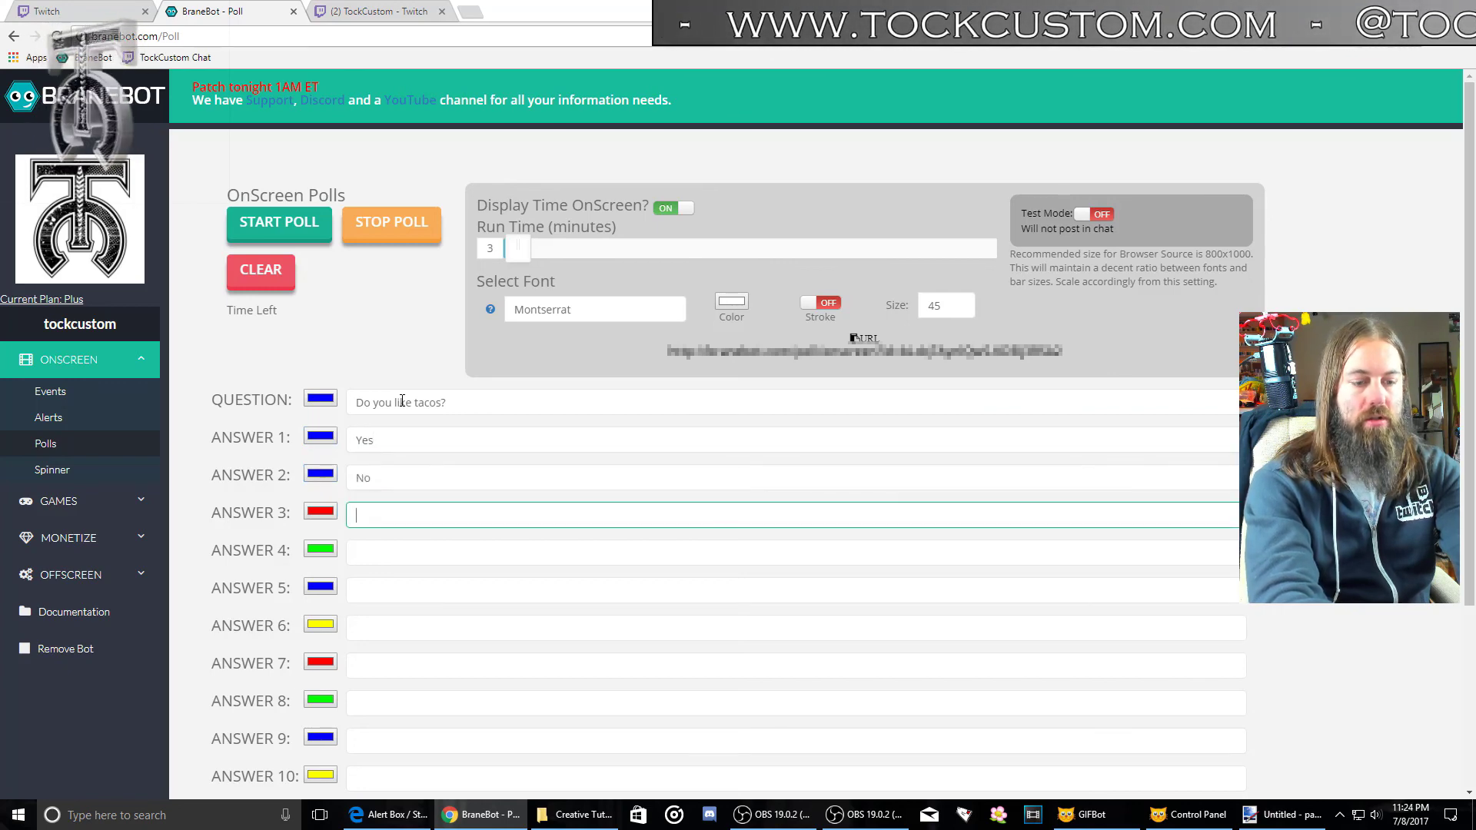
{"action": "key", "text": "Tab"}
{"action": "type", "text": "Maybe"}
{"action": "key", "text": "Tab"}
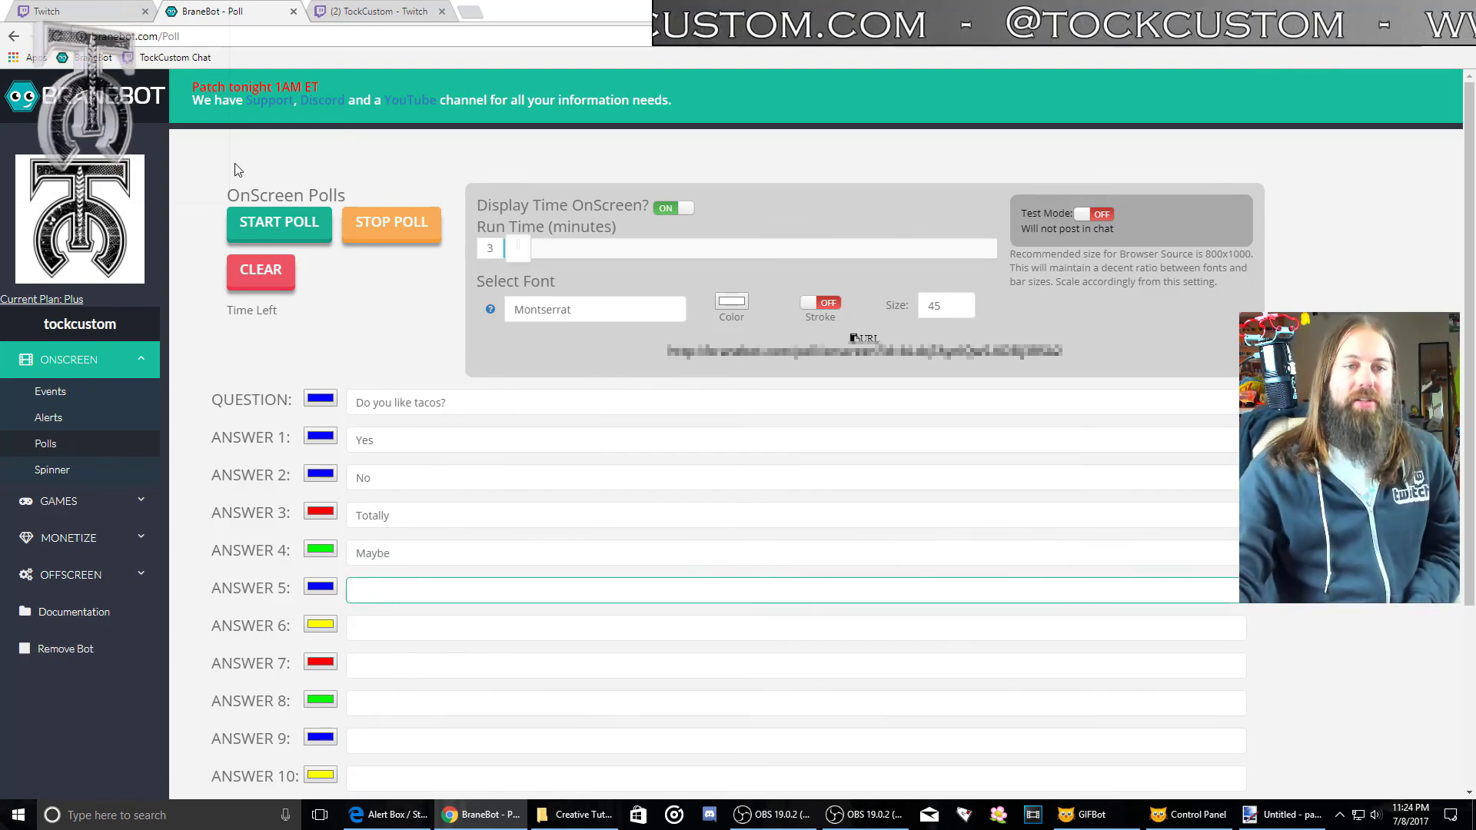
Check how the tacos poll displays in the OBS preview, then return to BraneBot
{"action": "key", "text": "alt+Tab"}
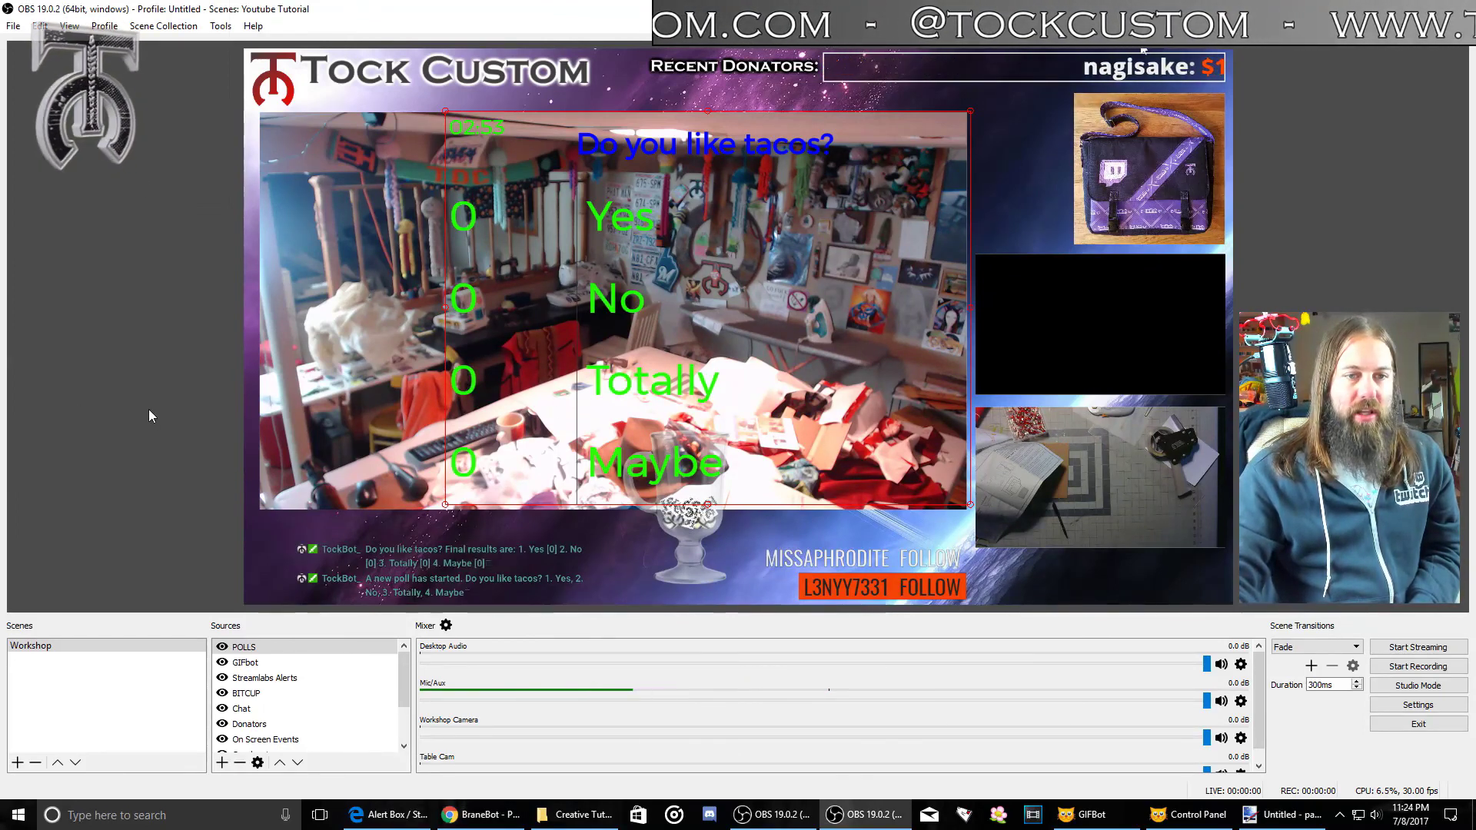
{"action": "left_click", "coordinate": [481, 815]}
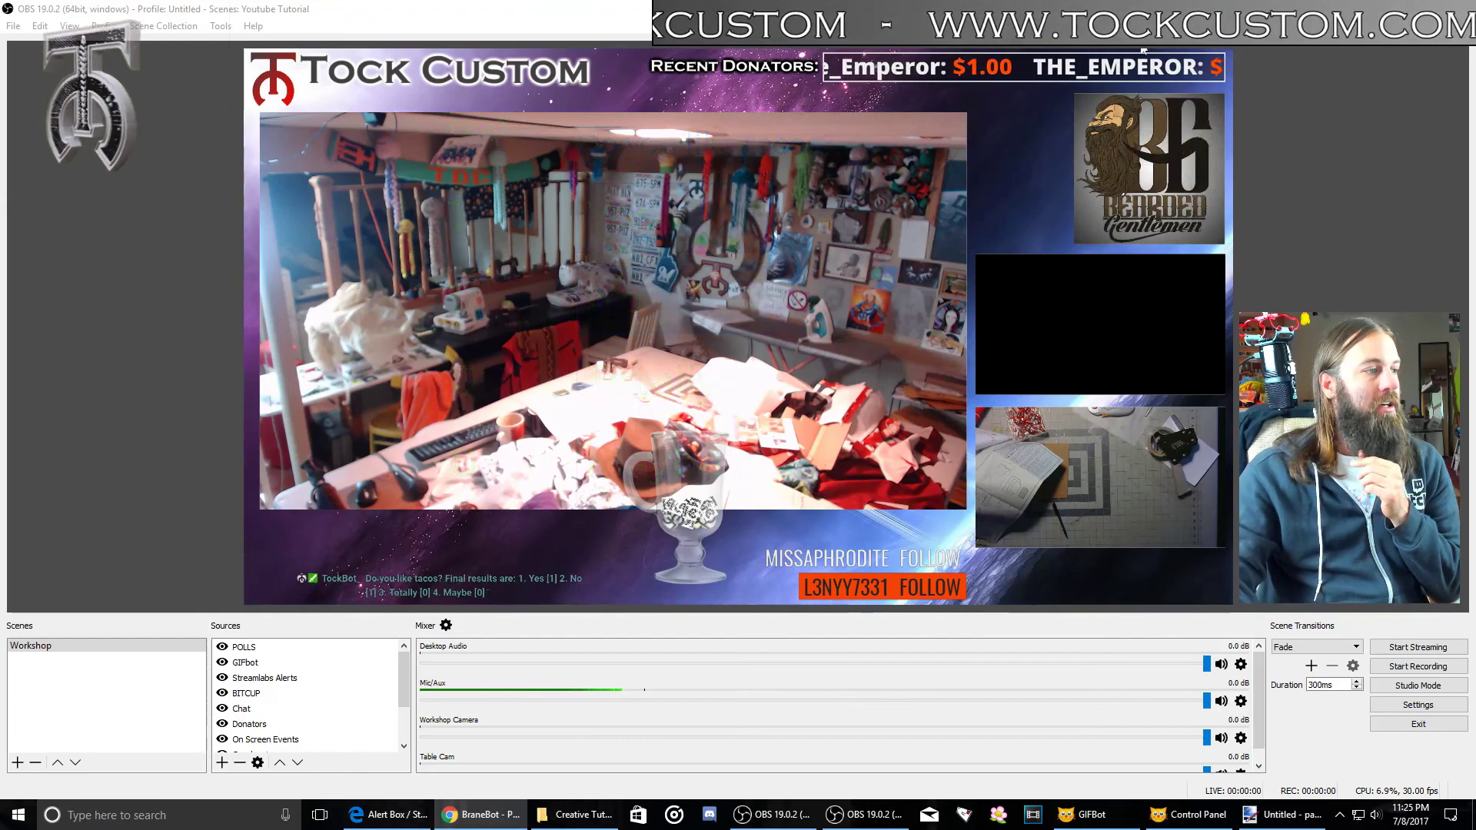
{"action": "key", "text": "alt+Tab"}
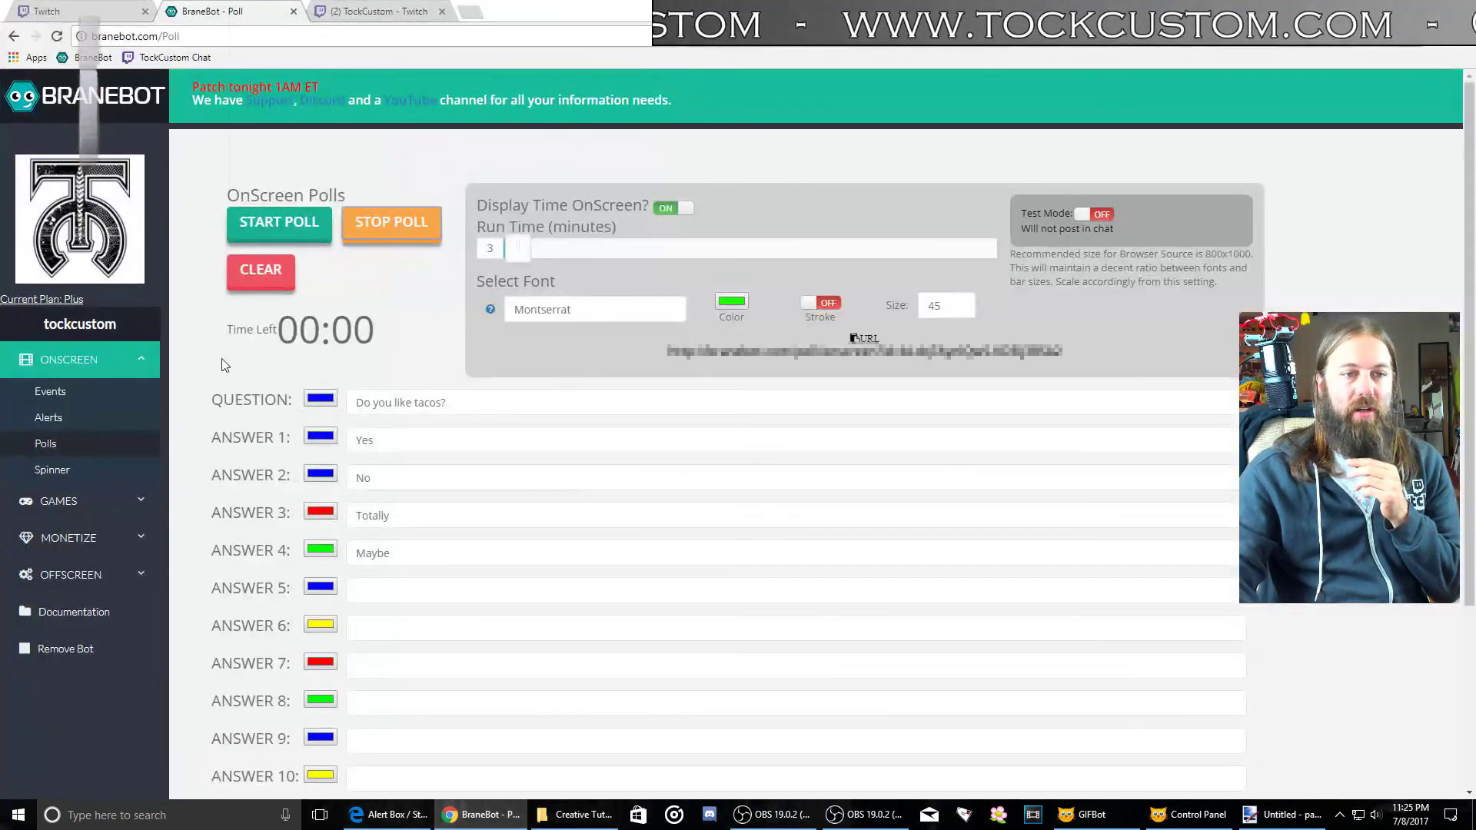
Open BraneBot's Spinner page, reveal the spinner's browser source URL and select it for copying
{"action": "left_click", "coordinate": [58, 479]}
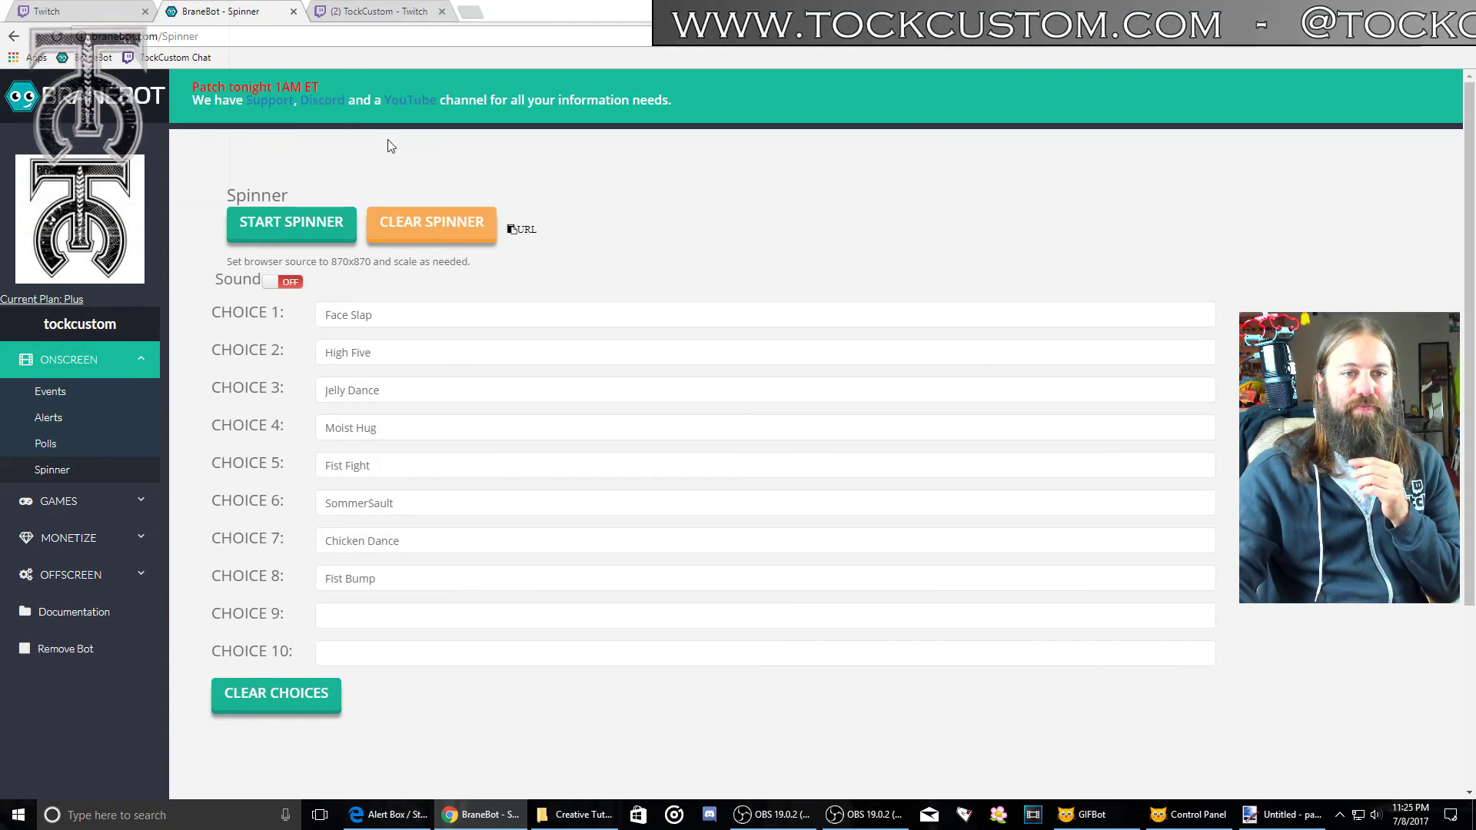
{"action": "left_click", "coordinate": [527, 235]}
{"action": "left_click_drag", "start_coordinate": [713, 265], "coordinate": [226, 261]}
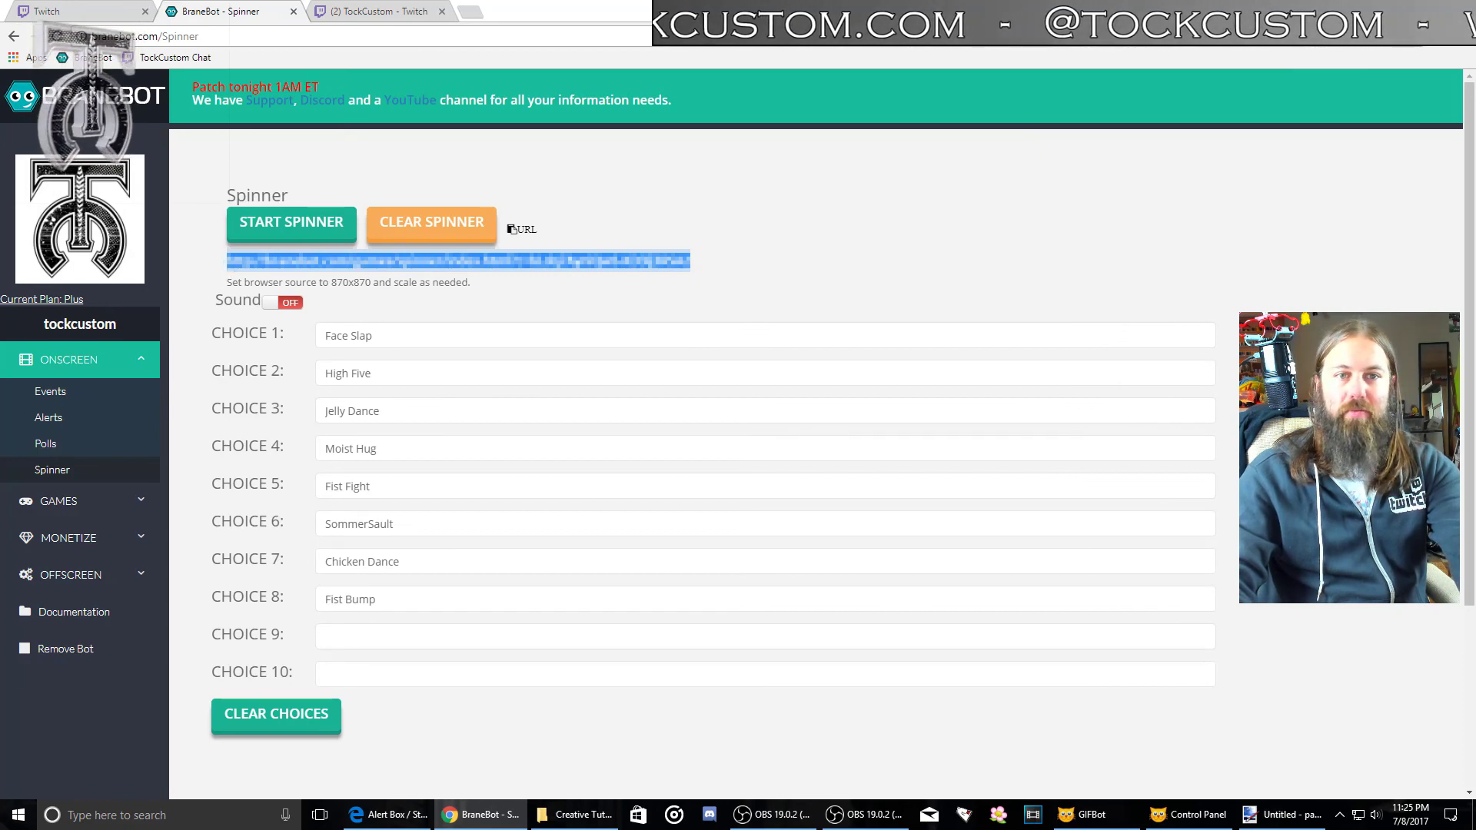
In OBS, add a browser source named Spinner, paste the private spinner URL into it and confirm its properties
{"action": "key", "text": "alt+Tab"}
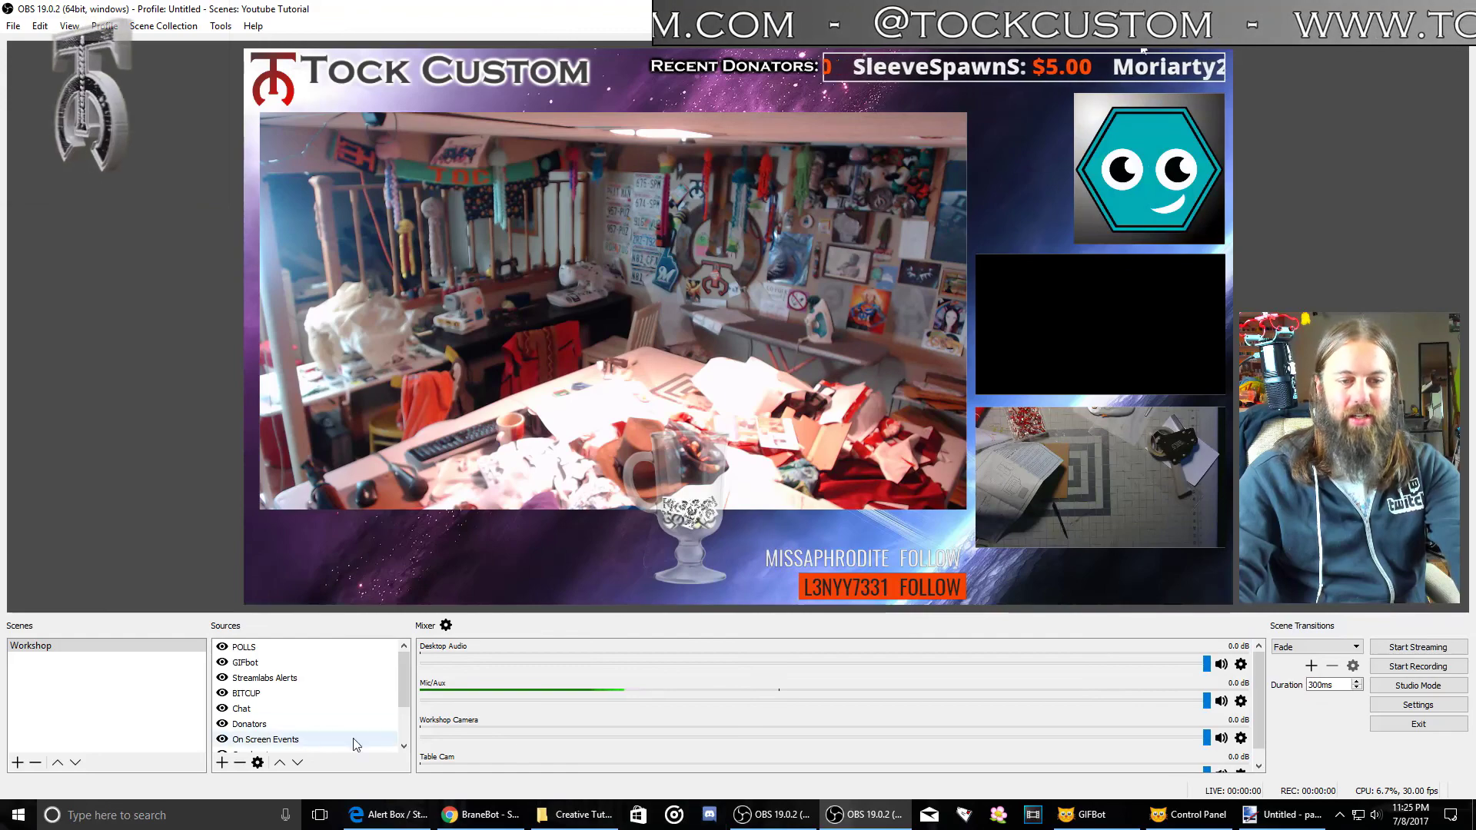
{"action": "left_click", "coordinate": [222, 769]}
{"action": "left_click", "coordinate": [296, 548]}
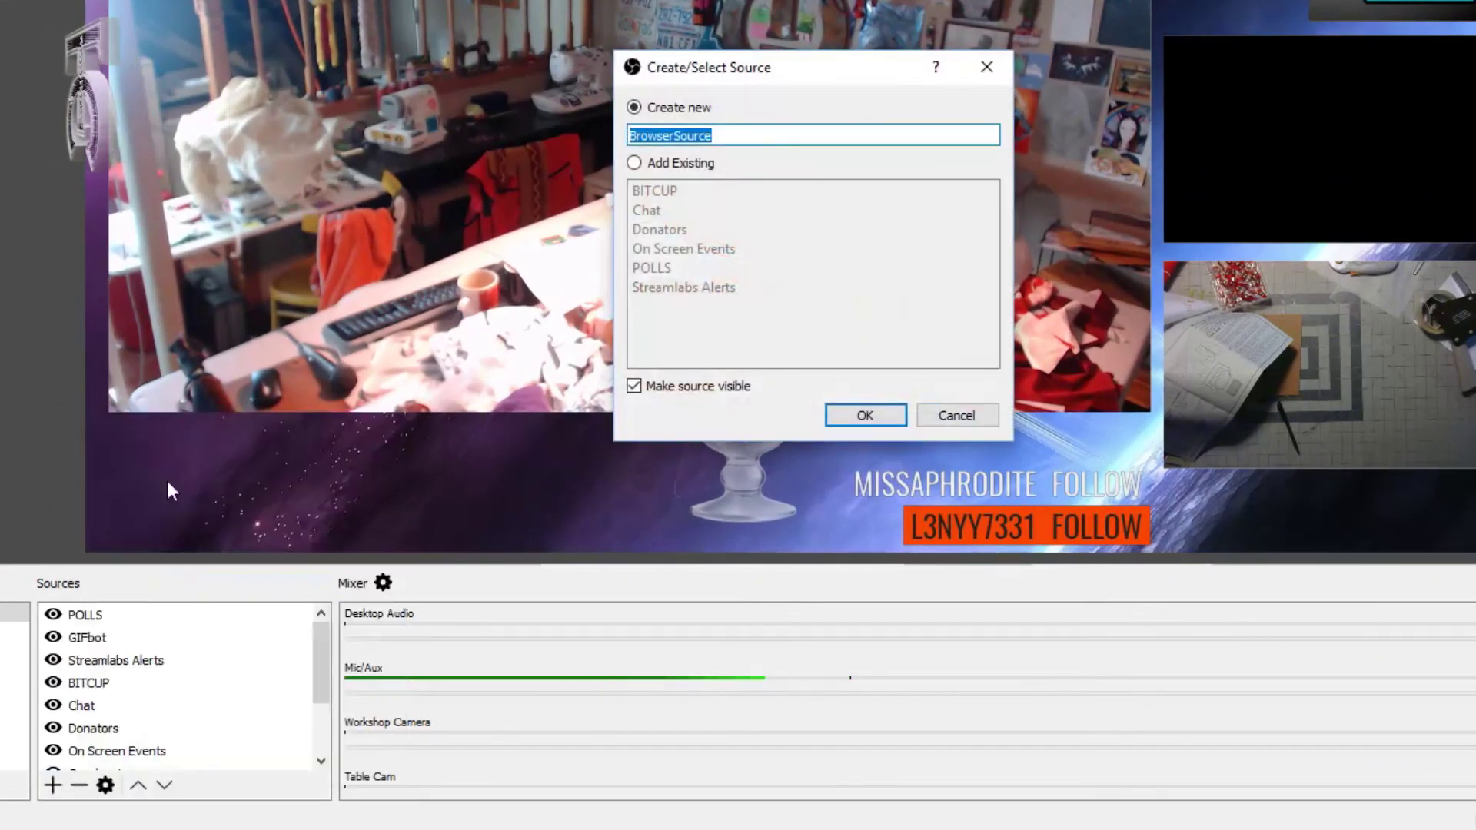
{"action": "type", "text": "Spin"}
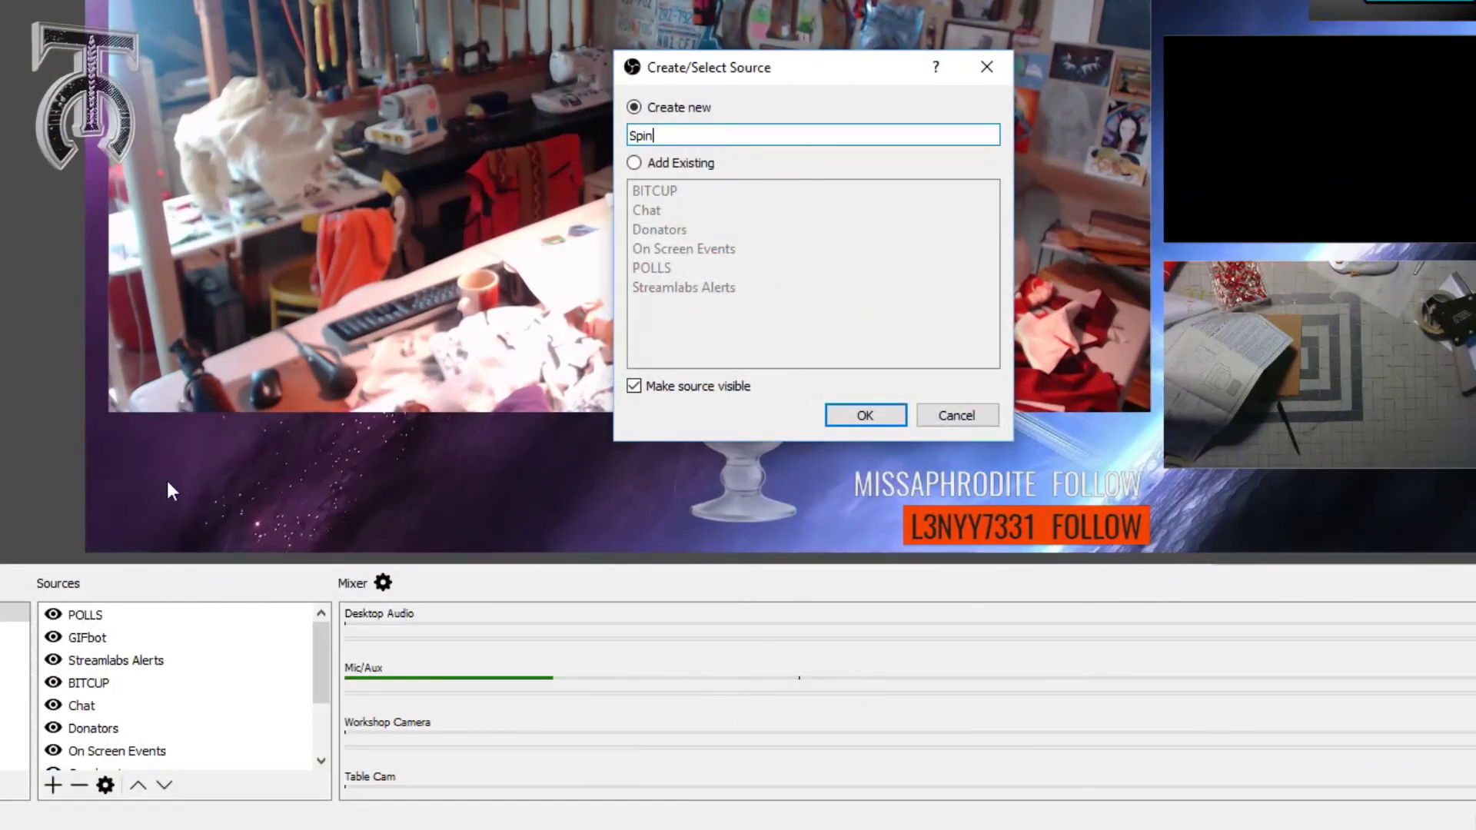
{"action": "type", "text": "ner"}
{"action": "key", "text": "Return"}
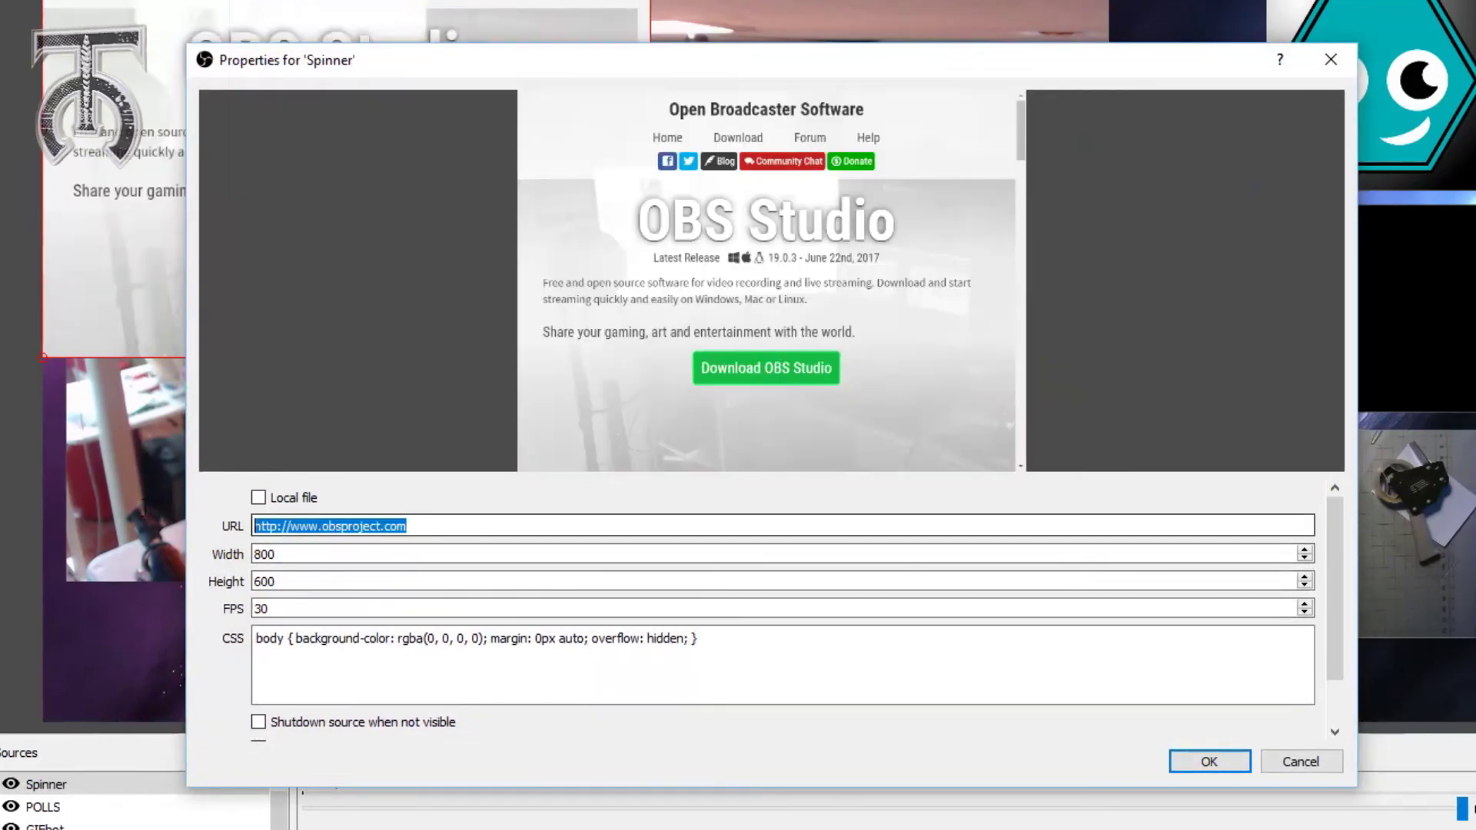
{"action": "key", "text": "ctrl+v"}
{"action": "left_click", "coordinate": [1209, 761]}
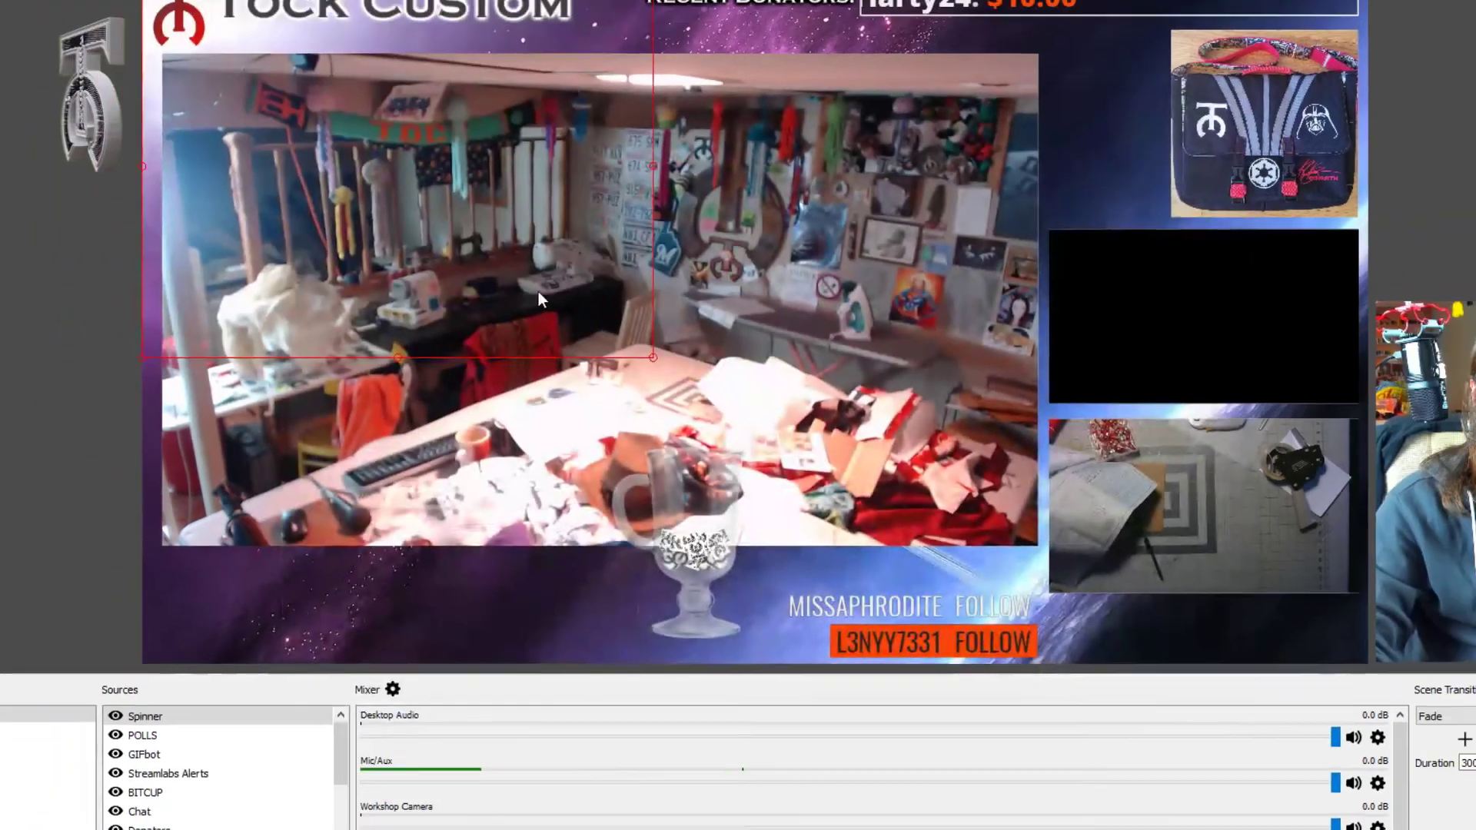
Move the Spinner source over the main camera view, then run a test spin from BraneBot and return to OBS
{"action": "left_click_drag", "start_coordinate": [397, 155], "coordinate": [776, 270]}
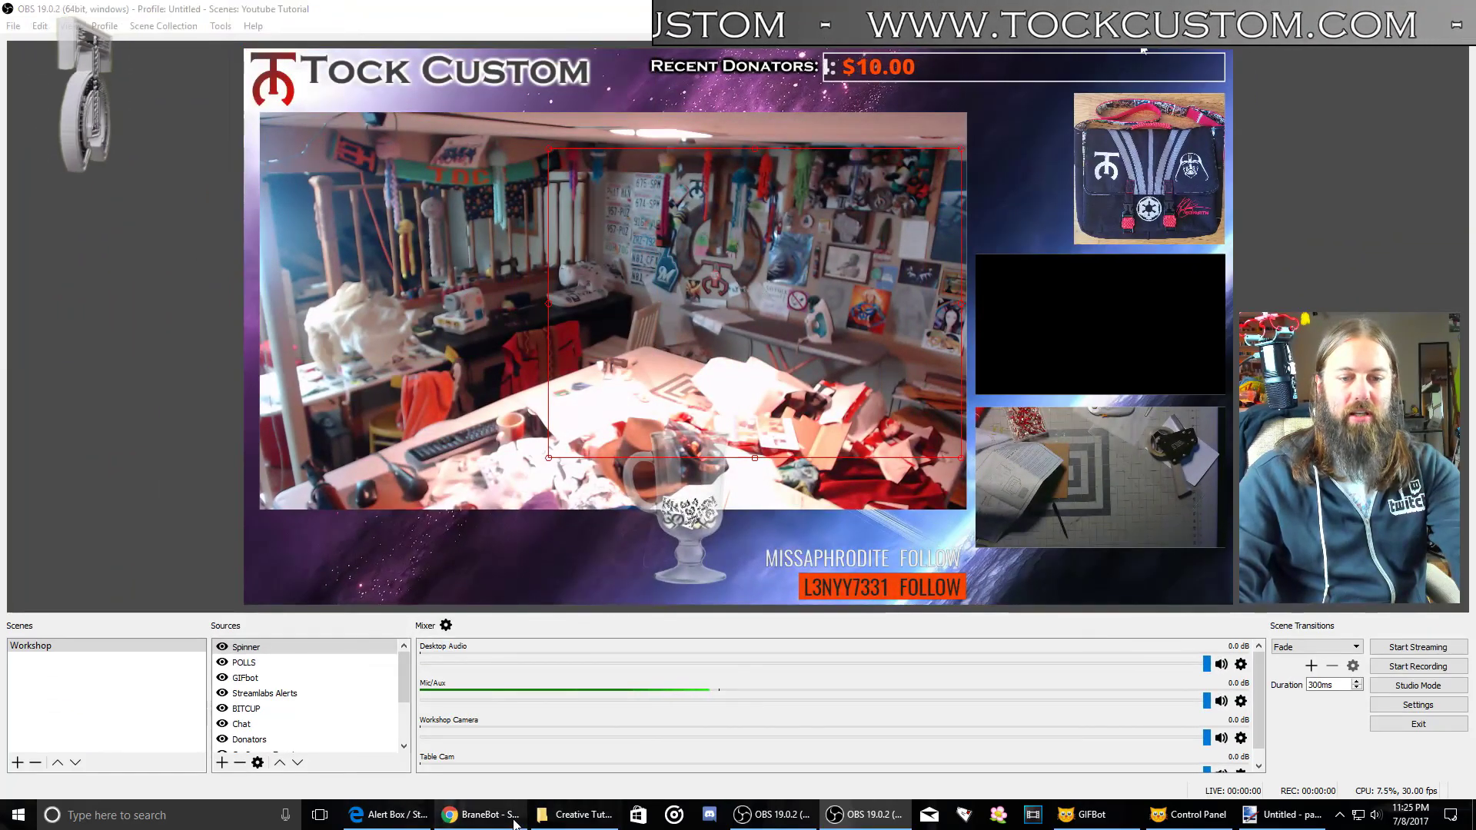
{"action": "key", "text": "alt+Tab"}
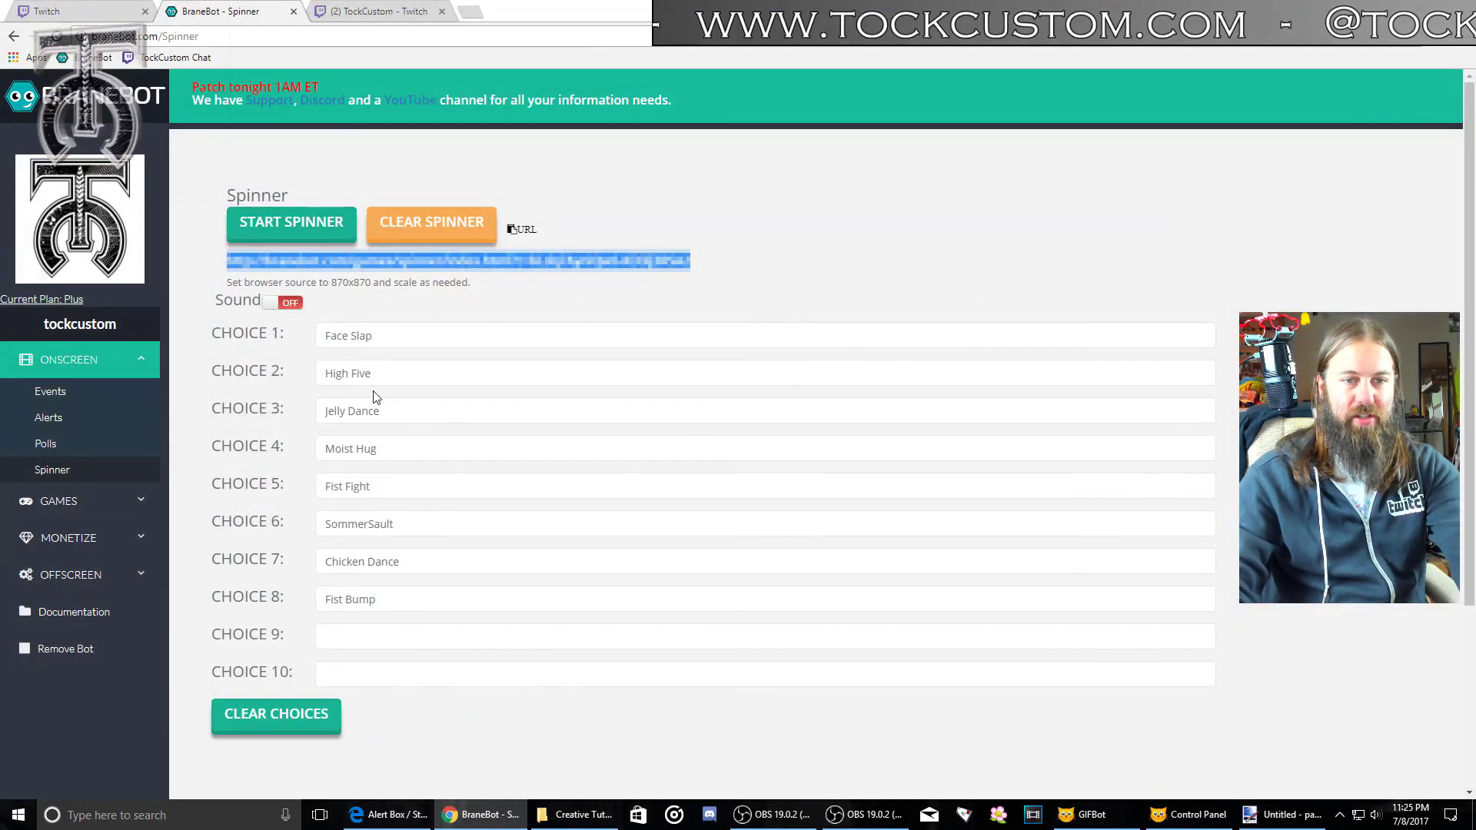
{"action": "key", "text": "alt+Tab"}
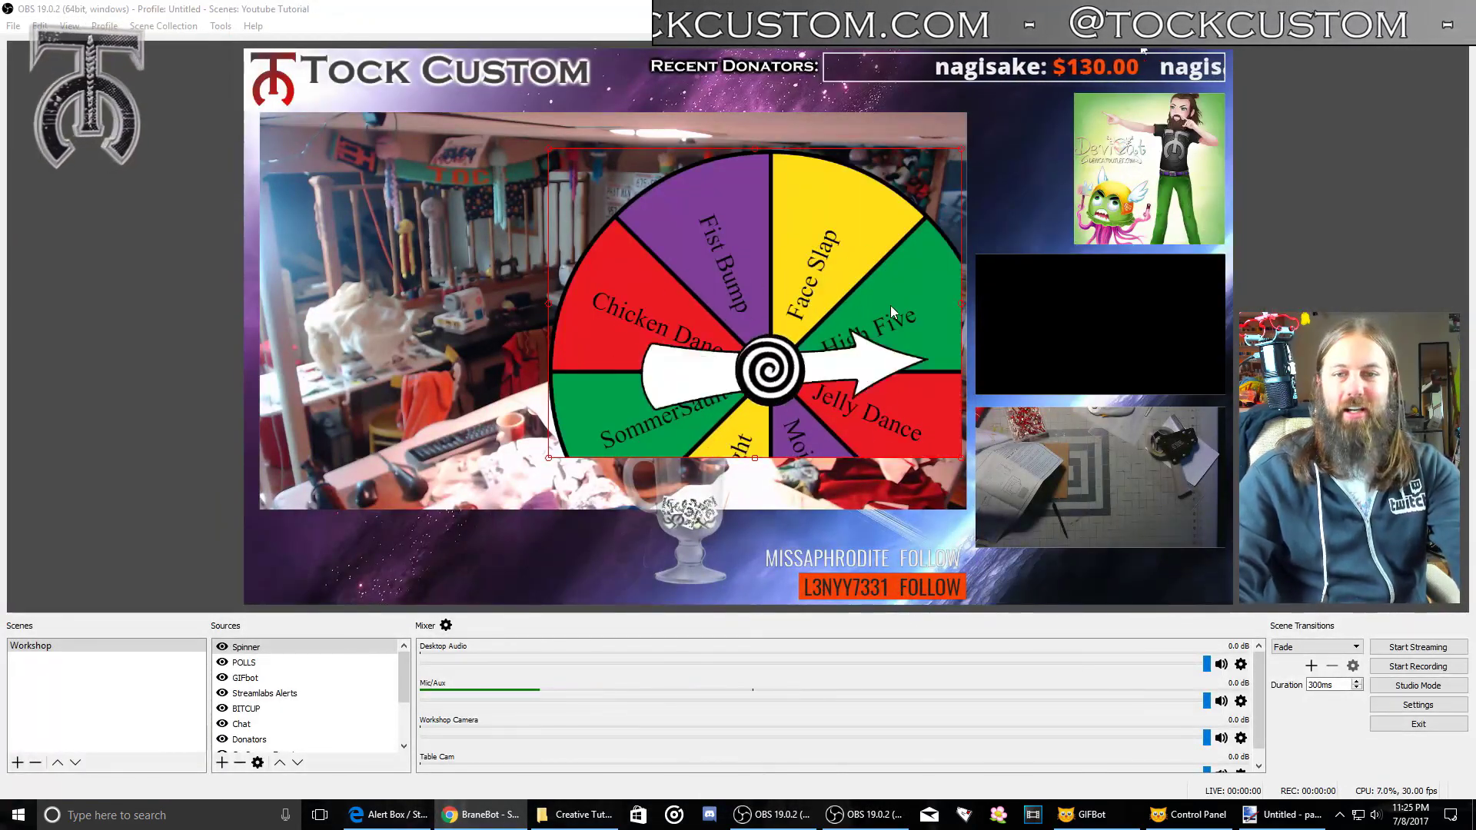
Set the Spinner source's width and height to 1000 so the whole wheel fits
{"action": "right_click", "coordinate": [266, 651]}
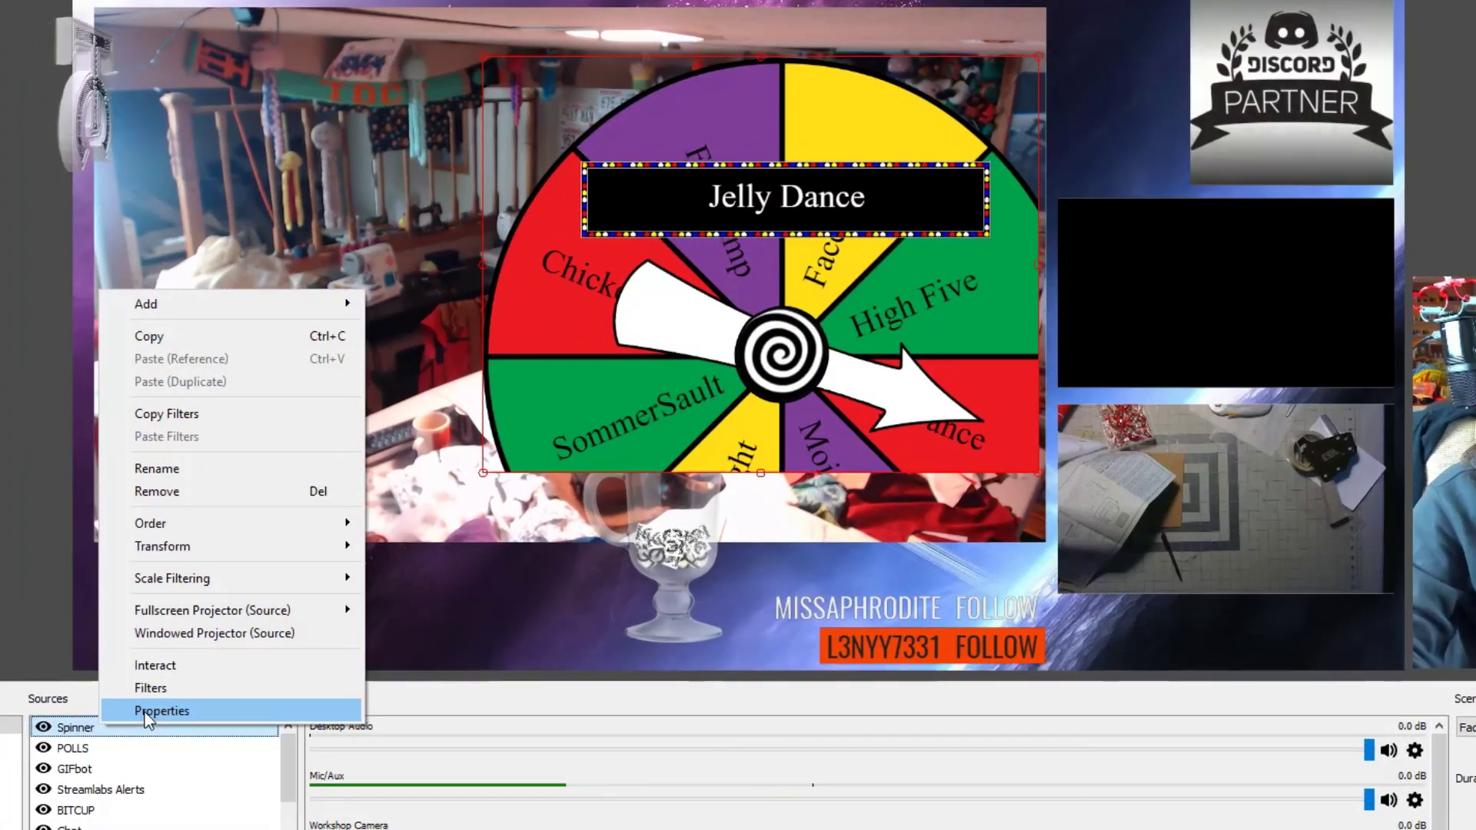
{"action": "left_click", "coordinate": [146, 712]}
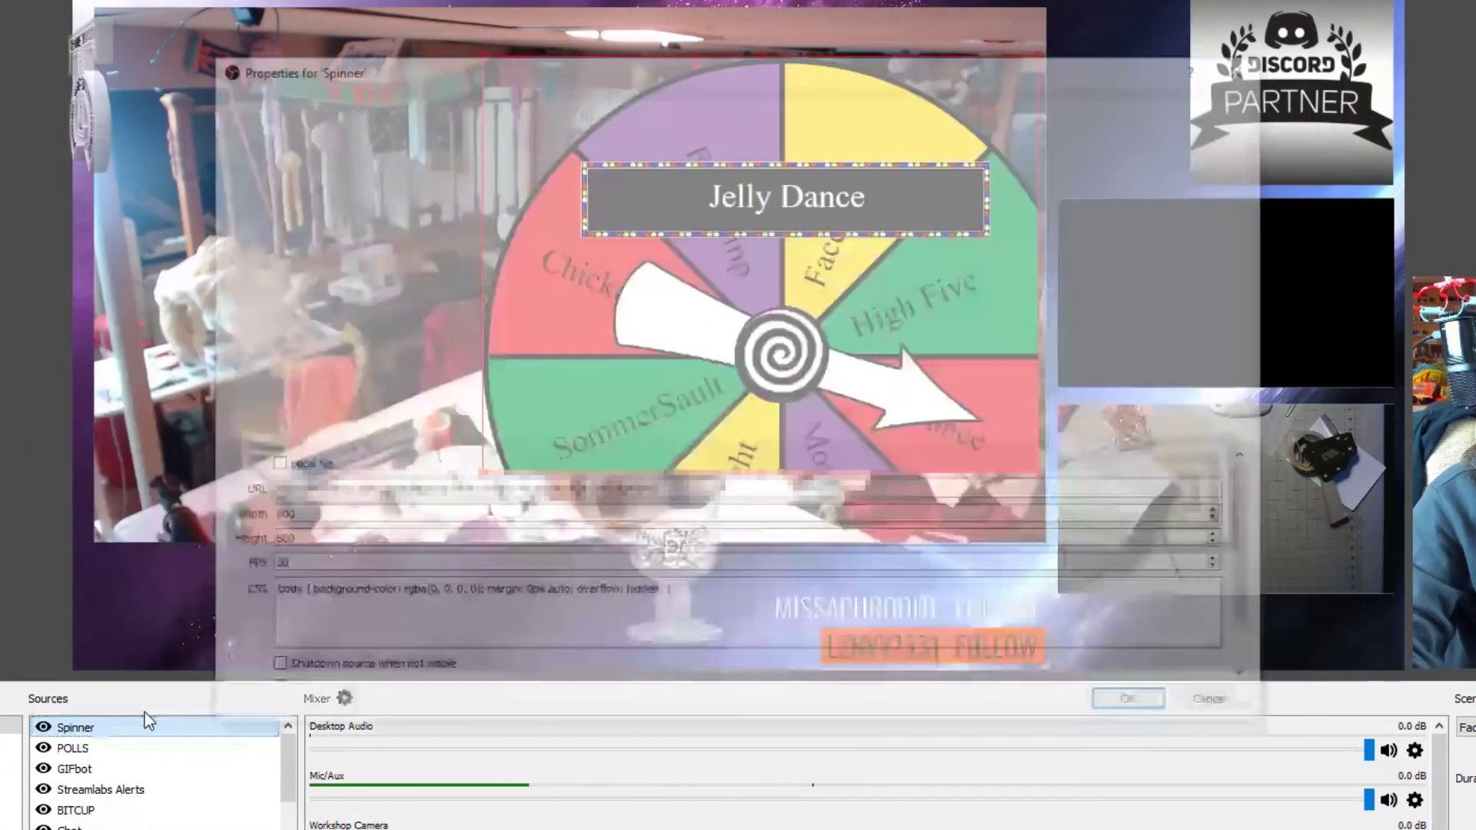
{"action": "double_click", "coordinate": [315, 517]}
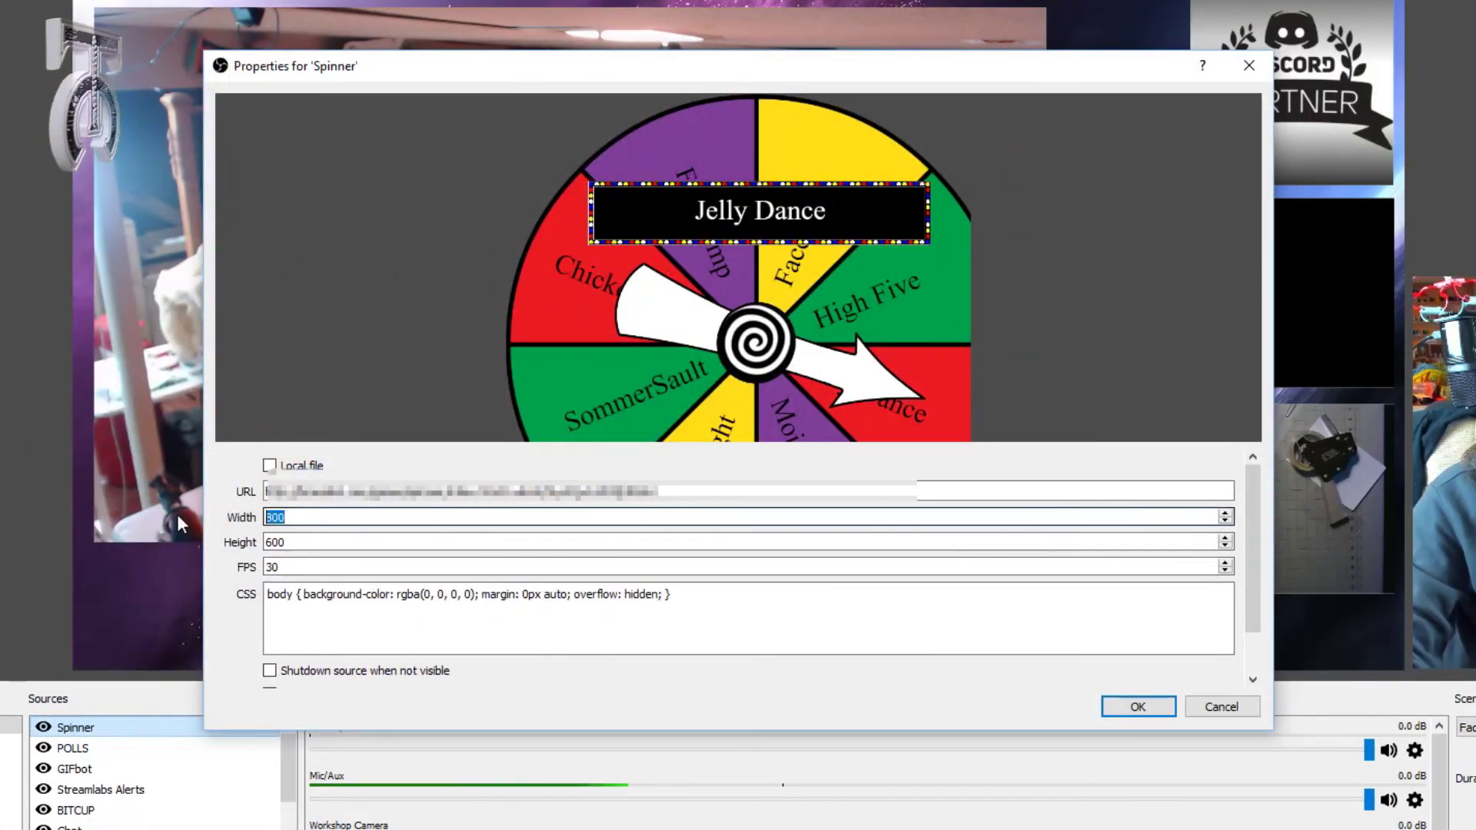
{"action": "type", "text": "1000"}
{"action": "key", "text": "Tab"}
{"action": "key", "text": "Return"}
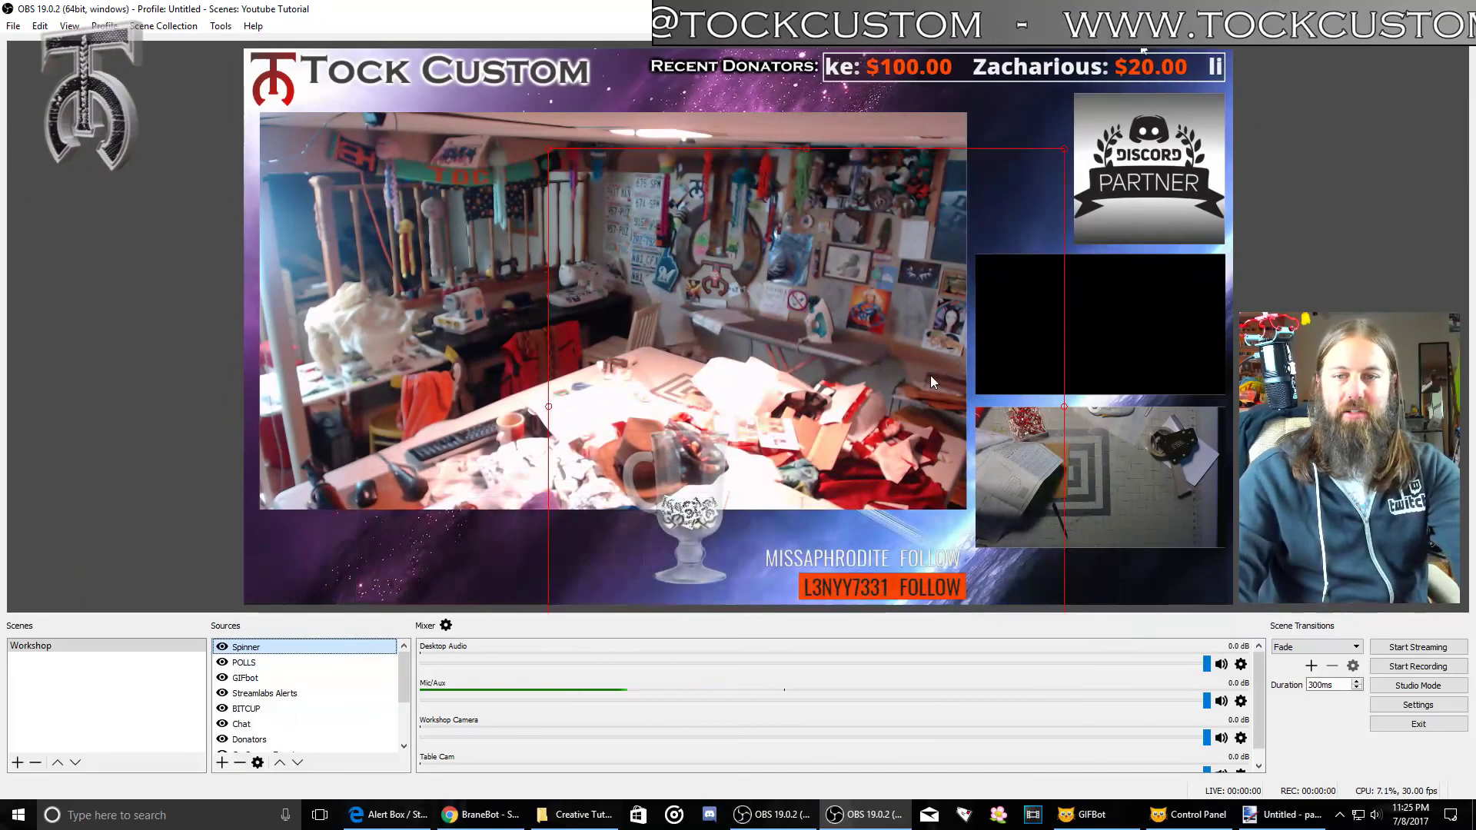
Shrink the Spinner source and place it over the upper right part of the main camera view, then deselect it
{"action": "left_click_drag", "start_coordinate": [930, 380], "coordinate": [830, 297]}
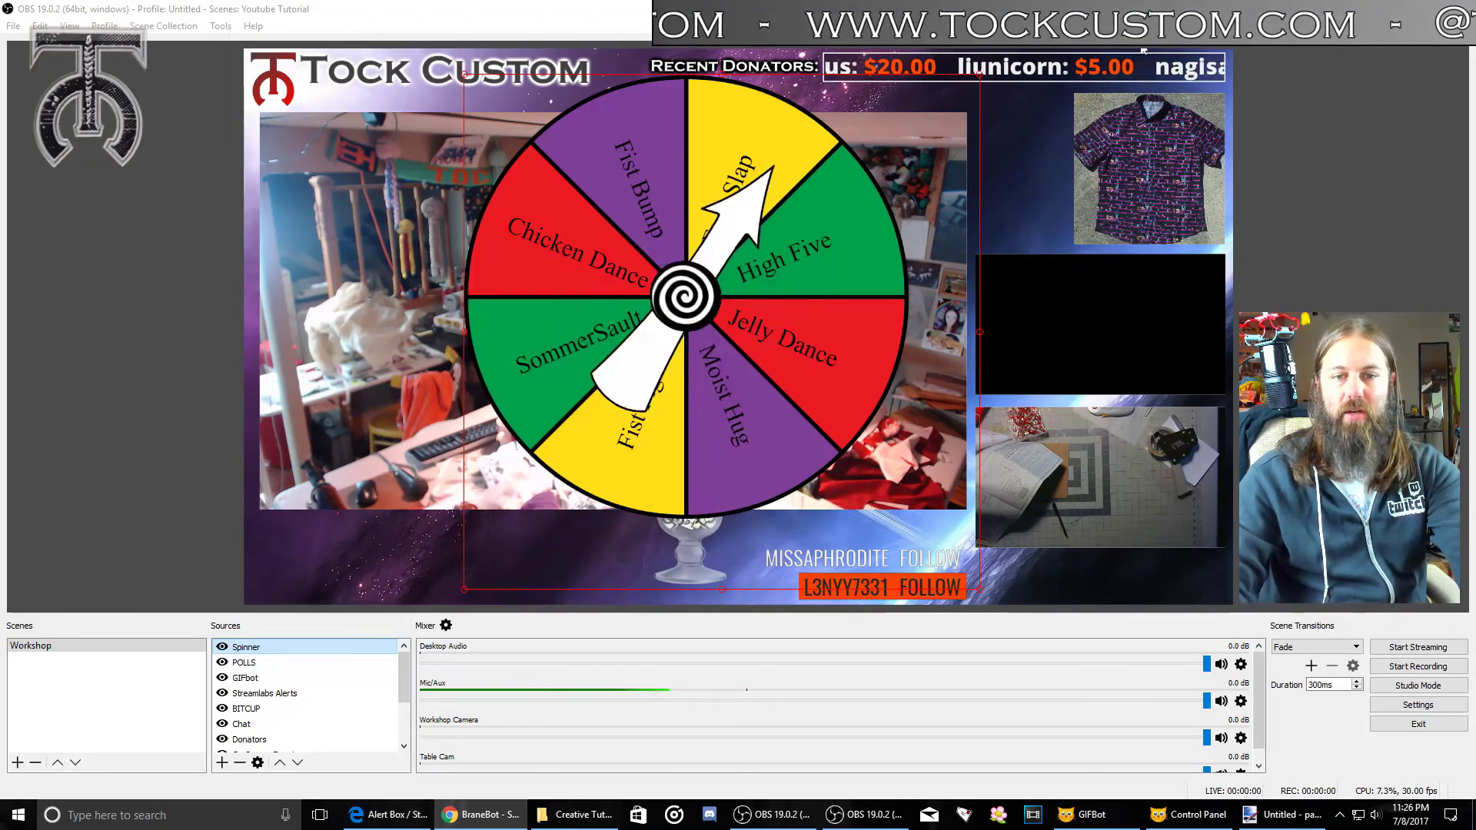
{"action": "left_click_drag", "start_coordinate": [979, 589], "coordinate": [762, 372]}
{"action": "left_click_drag", "start_coordinate": [647, 300], "coordinate": [858, 355]}
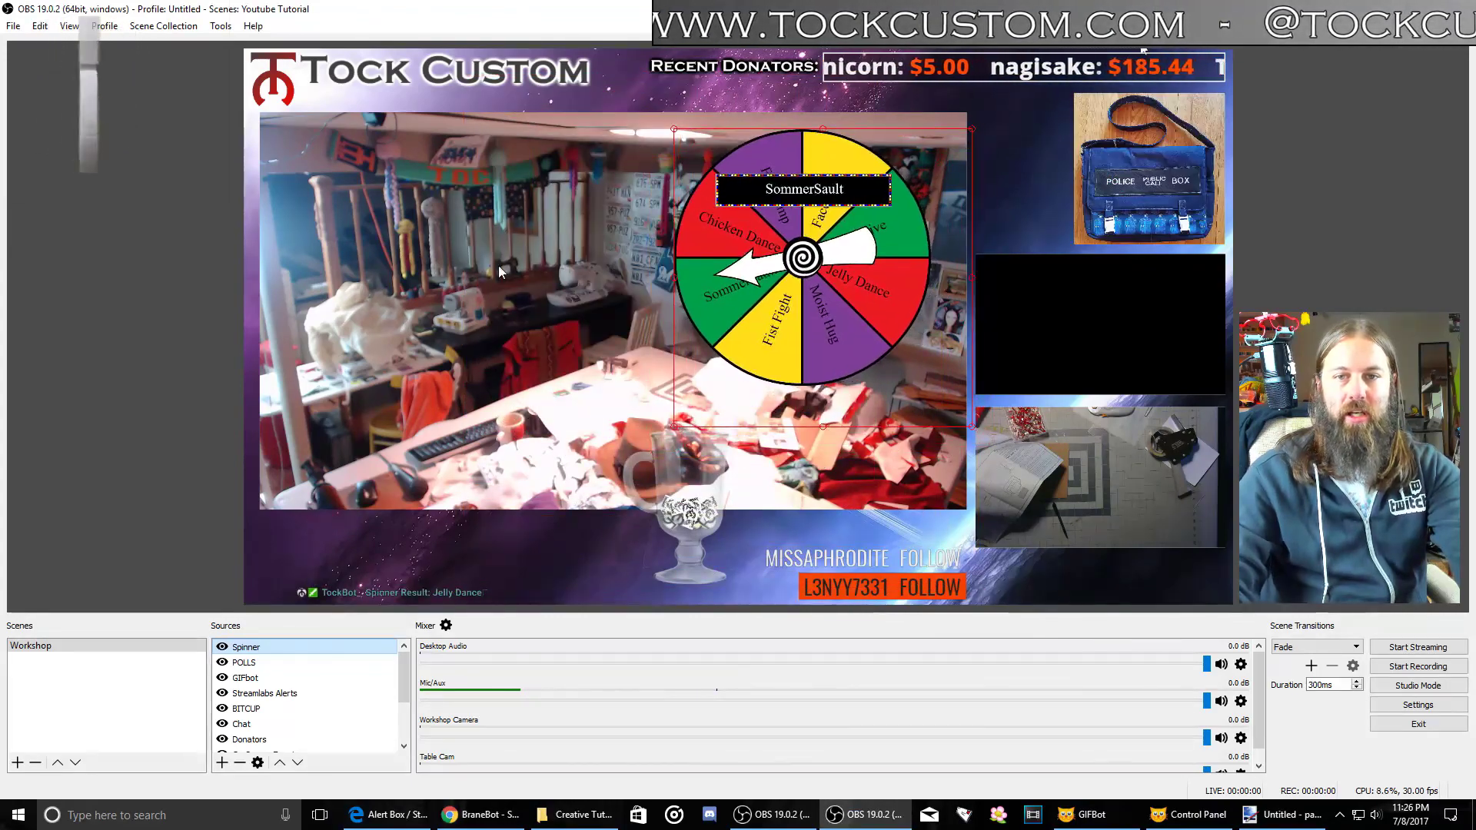
{"action": "left_click", "coordinate": [168, 329]}
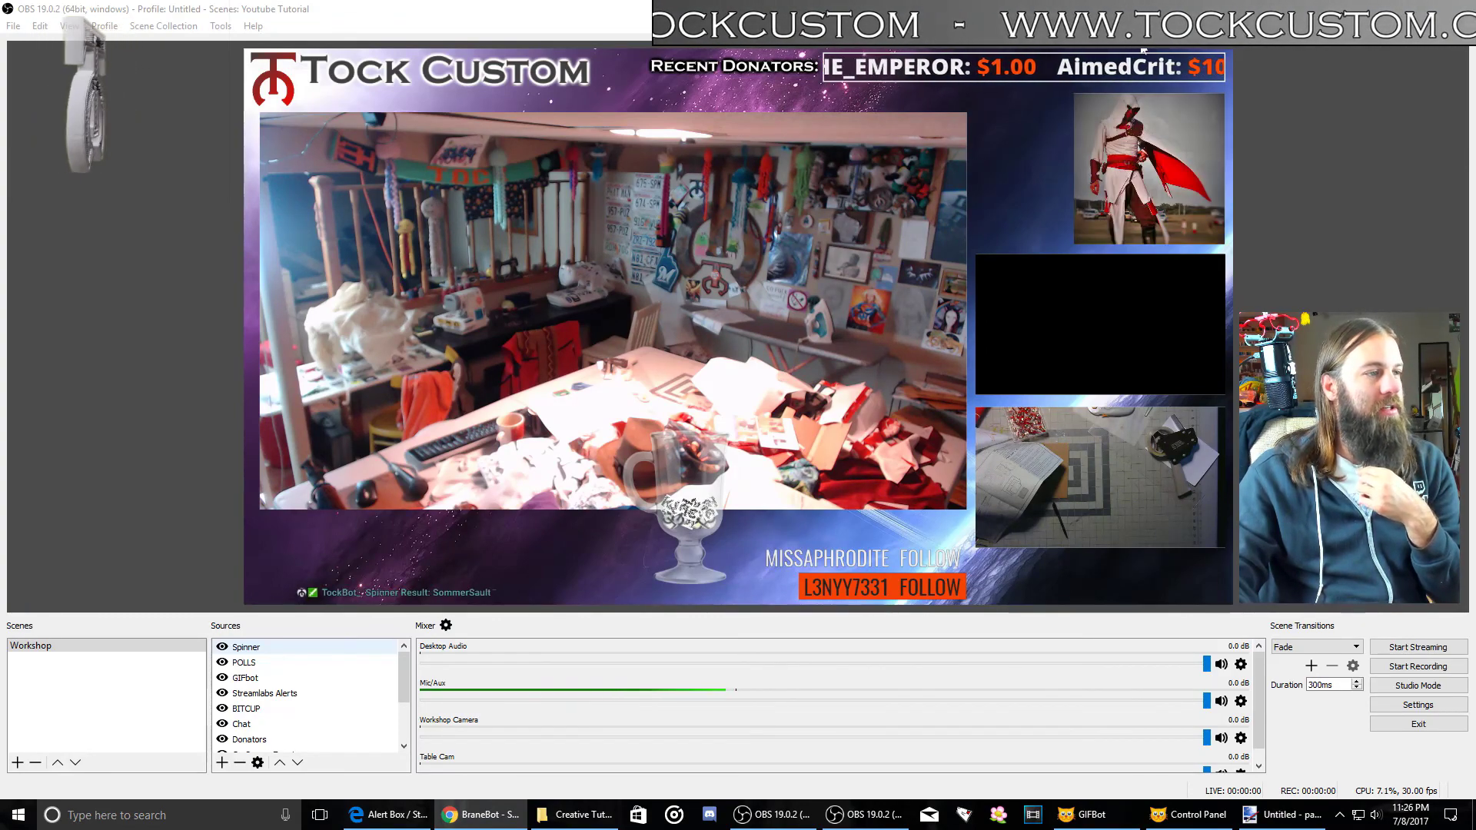
Open BraneBot's Duel game page, look through its settings, then reveal the on-screen URL and select it for copying
{"action": "left_click", "coordinate": [480, 815]}
{"action": "left_click", "coordinate": [112, 496]}
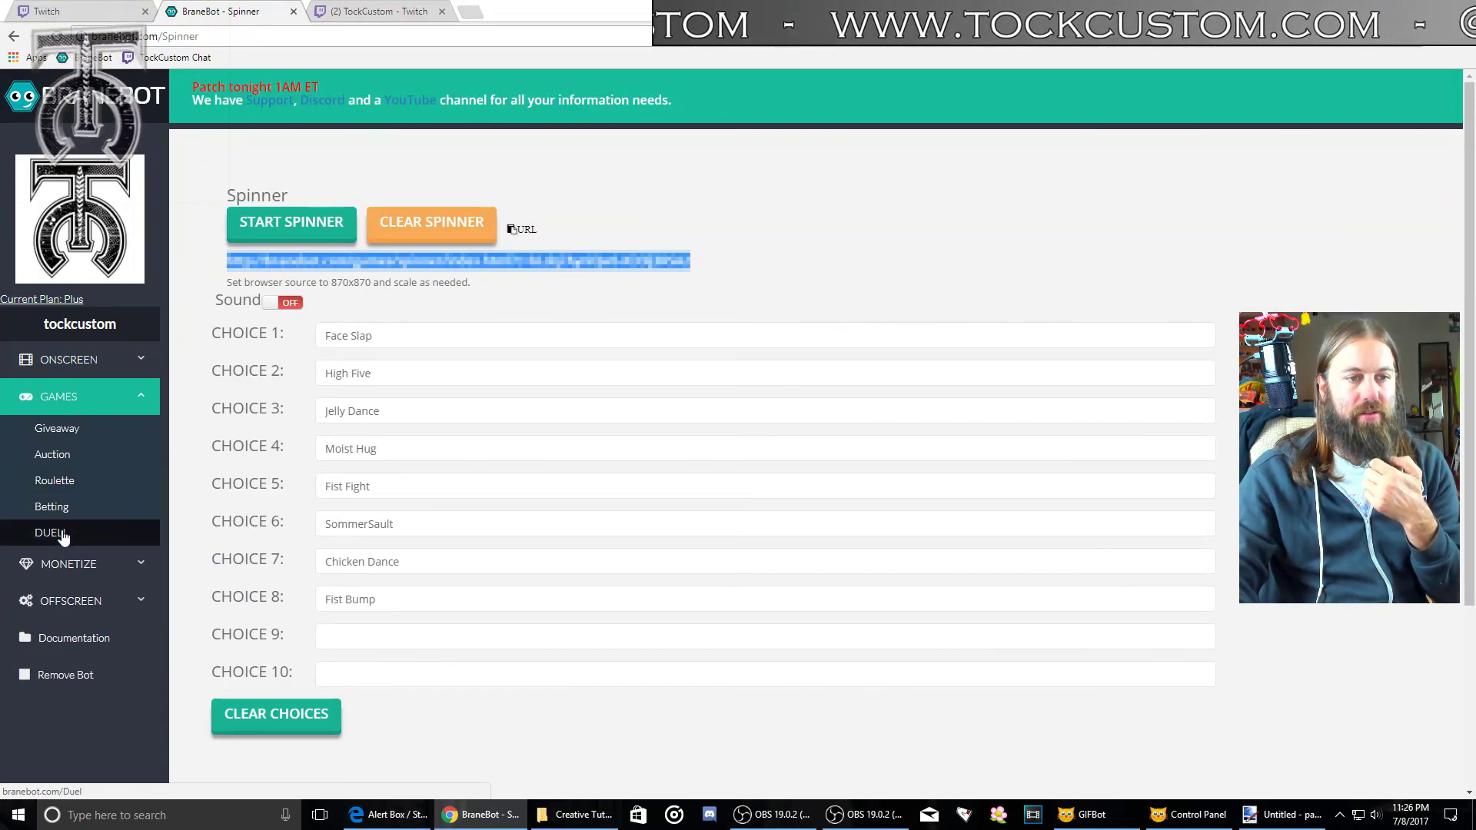
{"action": "left_click", "coordinate": [61, 532]}
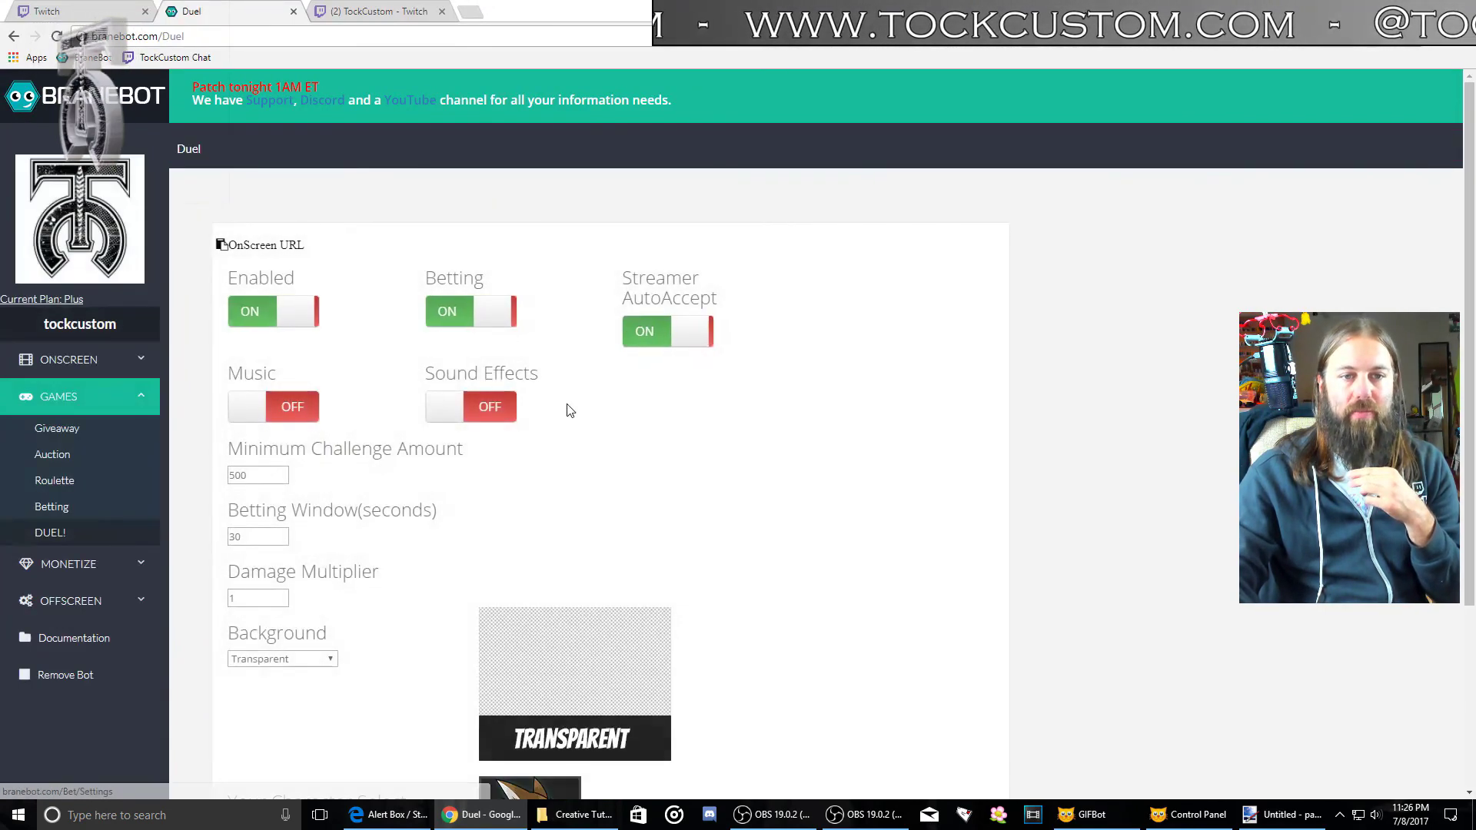
{"action": "scroll", "coordinate": [596, 423], "scroll_direction": "down", "scroll_amount": 3}
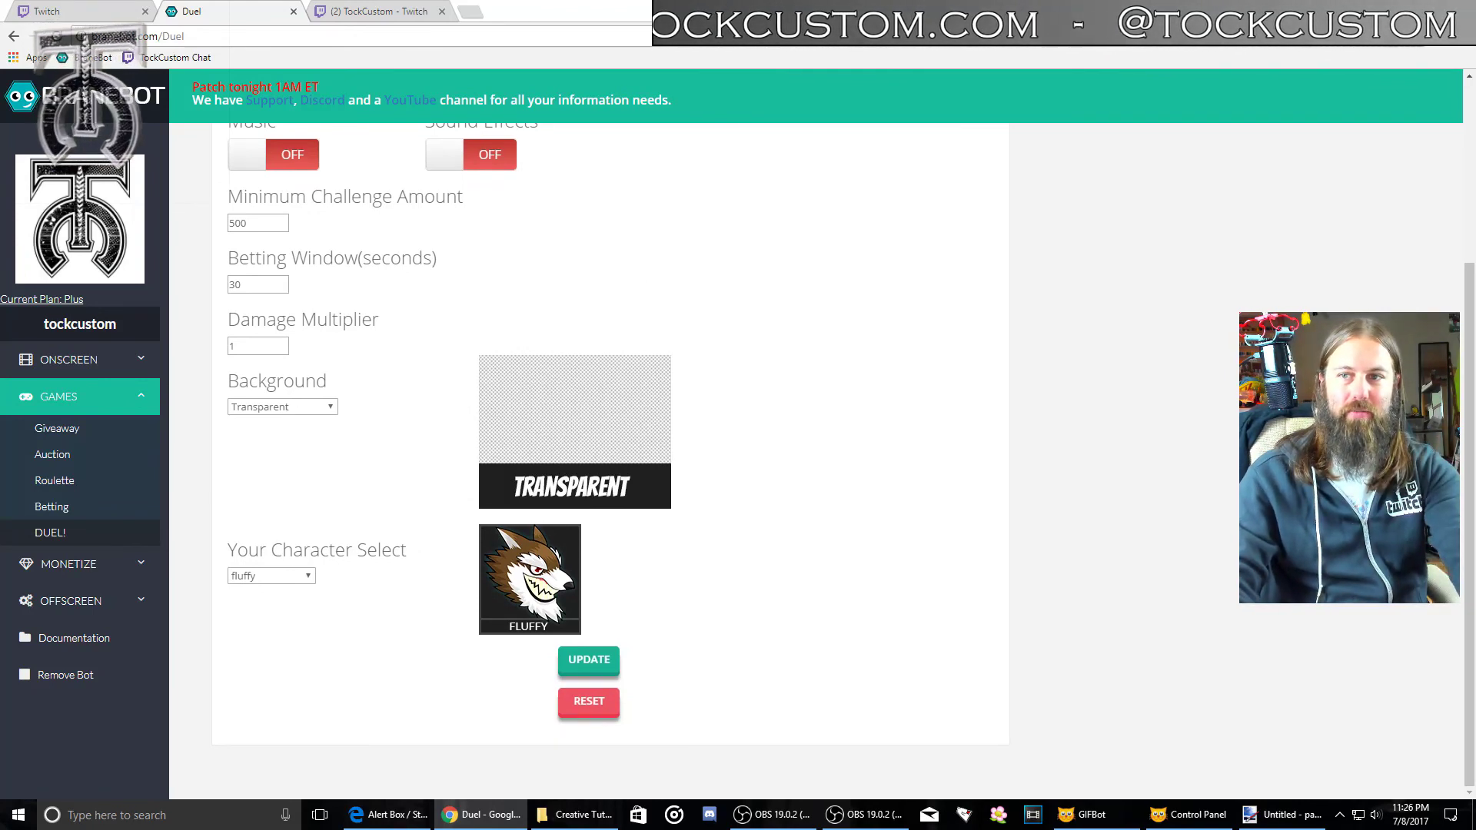
{"action": "scroll", "coordinate": [817, 387], "scroll_direction": "up", "scroll_amount": 3}
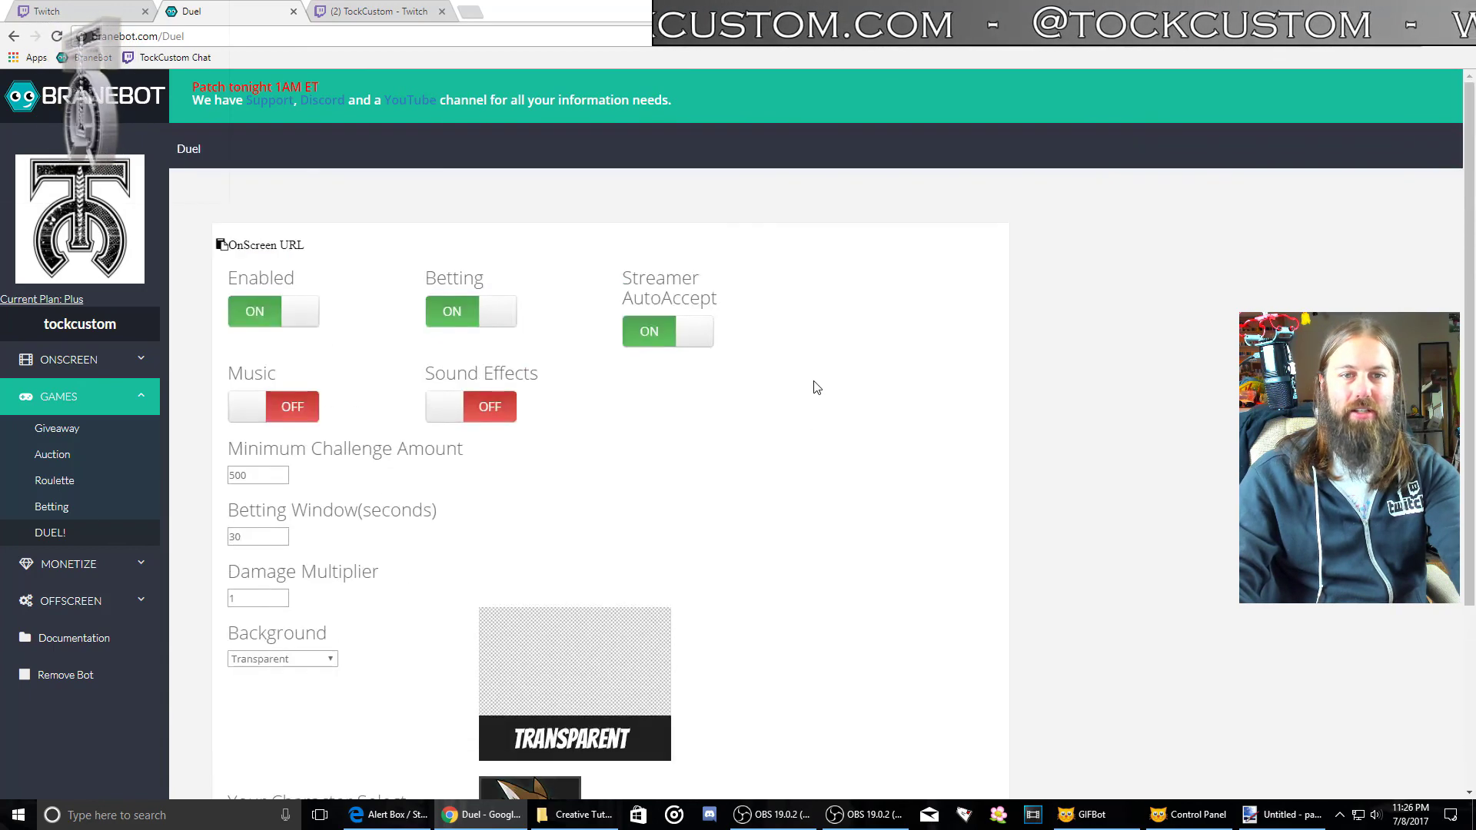
{"action": "left_click", "coordinate": [265, 246]}
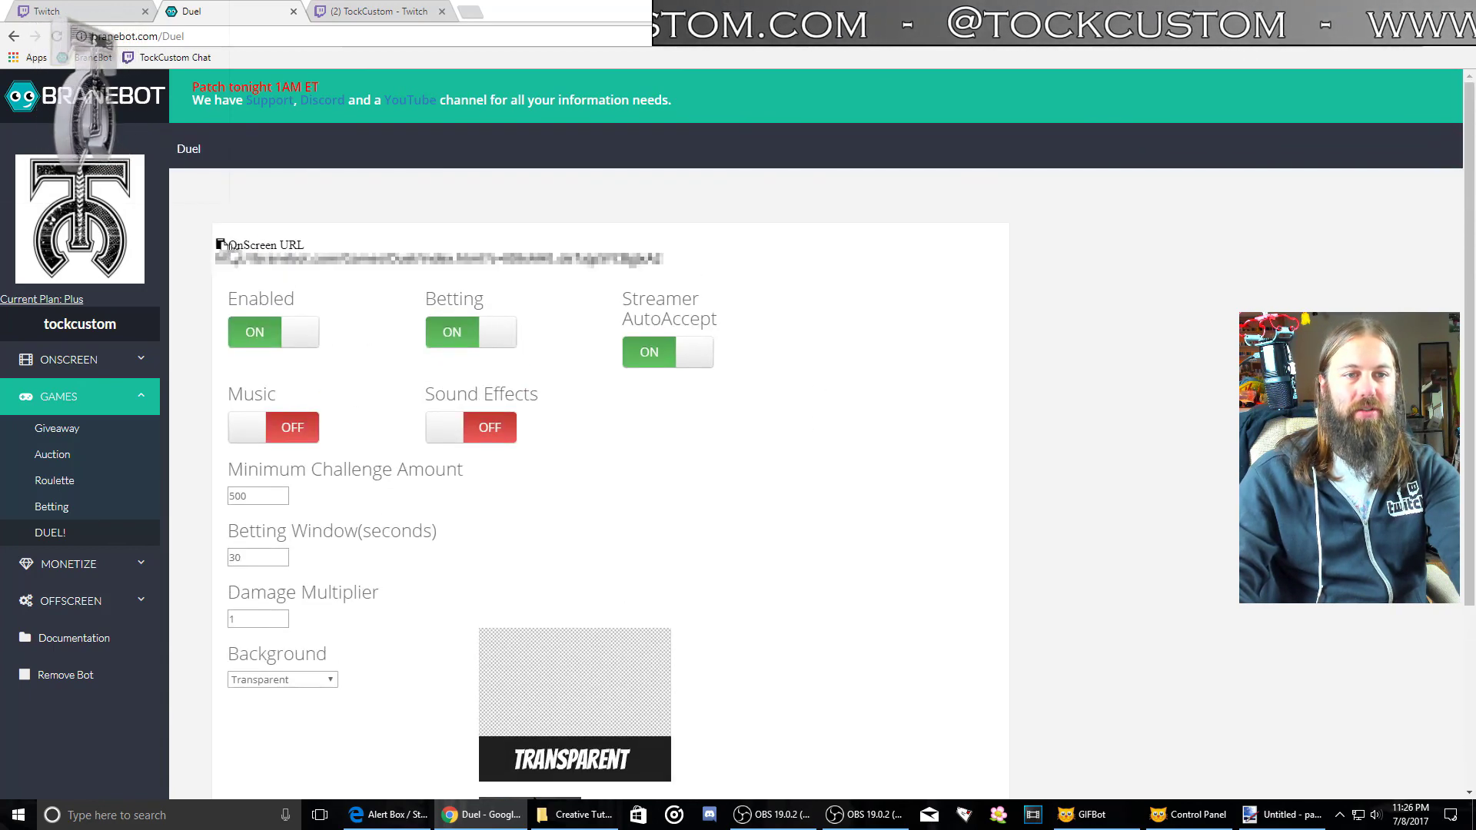
{"action": "left_click_drag", "start_coordinate": [663, 260], "coordinate": [197, 265]}
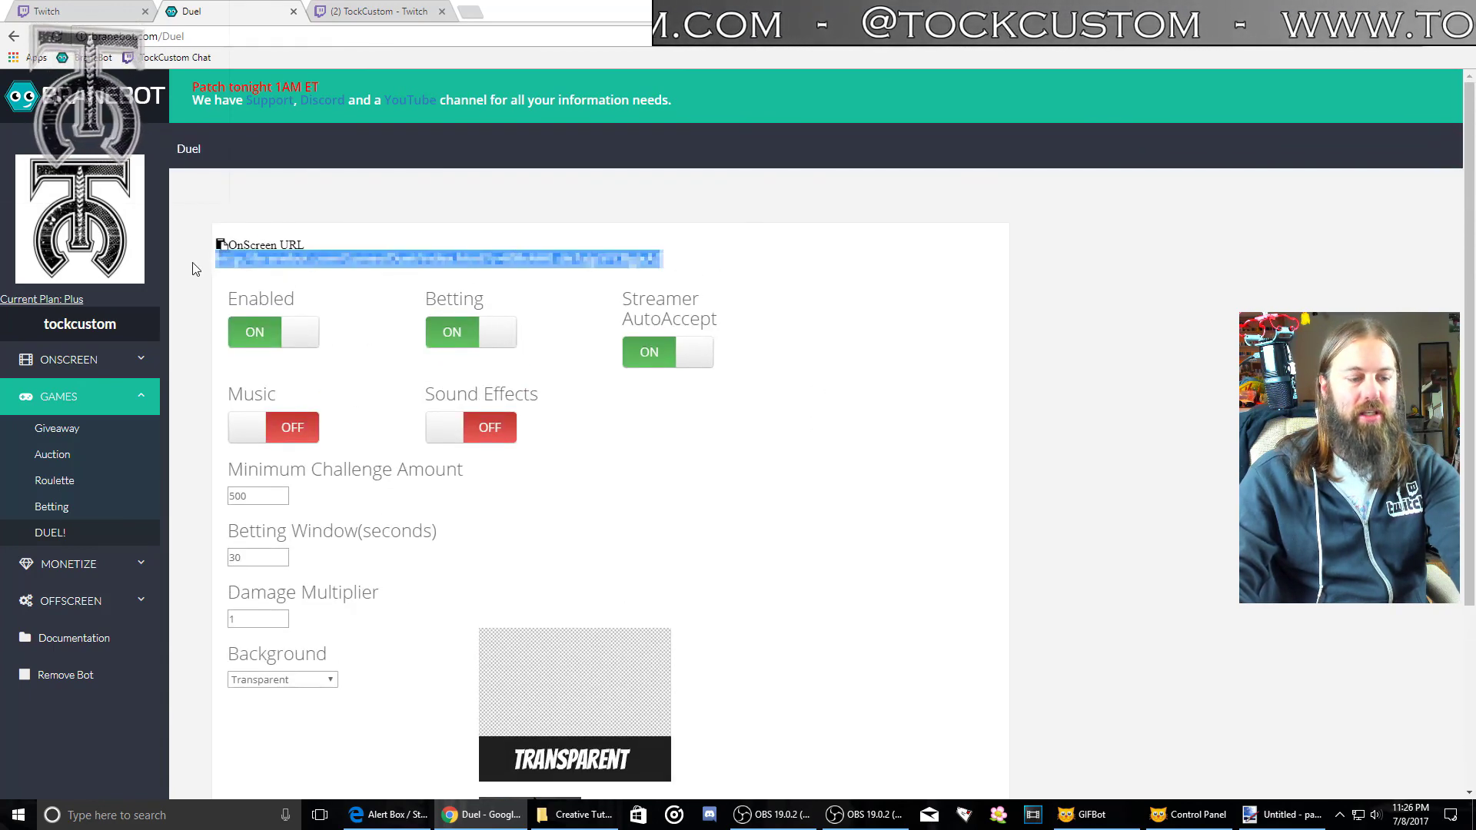
In OBS, add a browser source named Duel, paste the private duel URL into it and confirm its properties
{"action": "key", "text": "alt+Tab"}
{"action": "left_click", "coordinate": [213, 778]}
{"action": "left_click", "coordinate": [277, 543]}
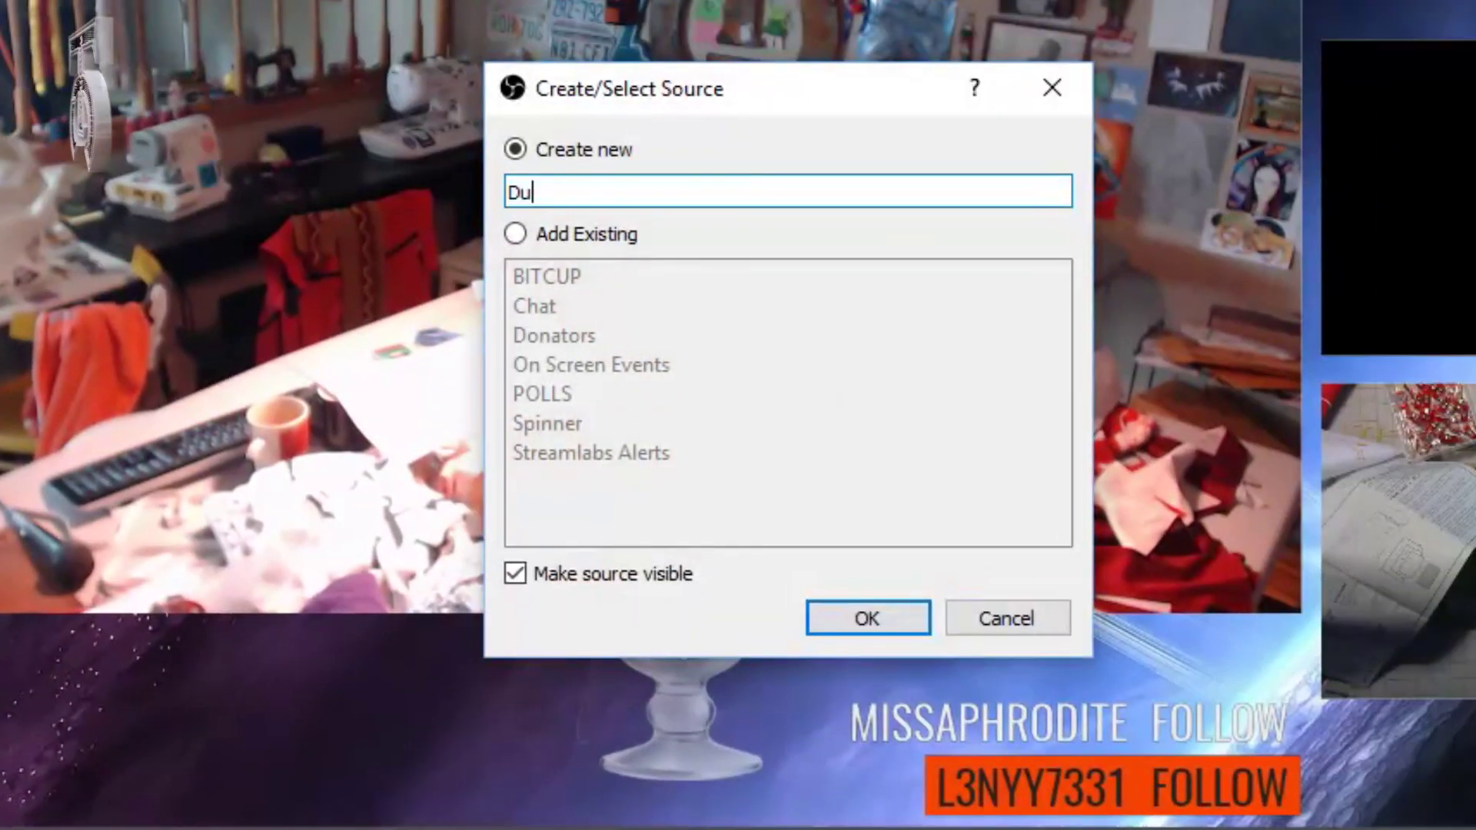
{"action": "key", "text": "Return"}
{"action": "left_click_drag", "start_coordinate": [400, 524], "coordinate": [17, 507]}
{"action": "key", "text": "ctrl+v"}
{"action": "left_click", "coordinate": [1209, 768]}
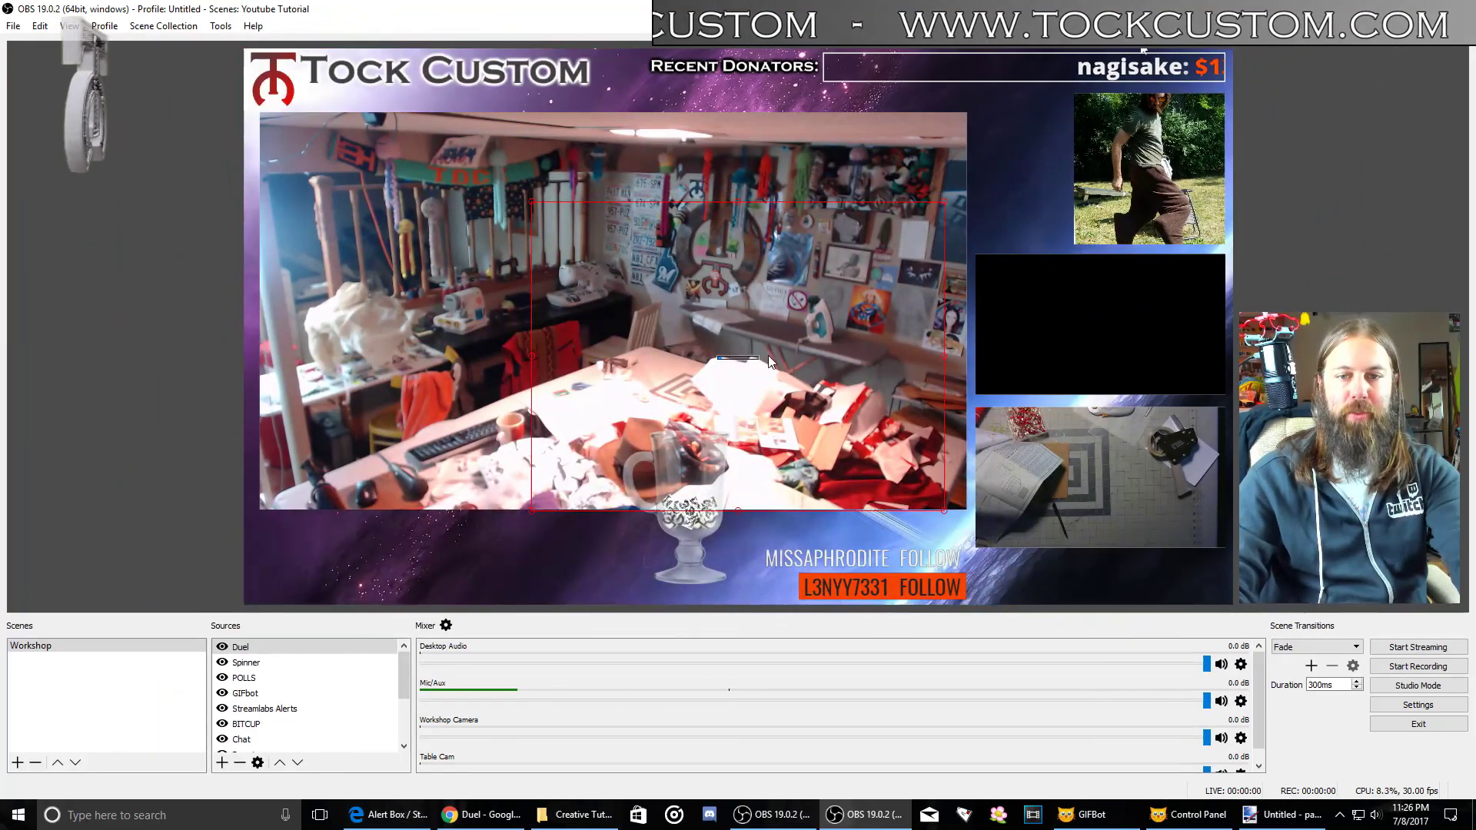
Enlarge the Duel source and position it over the main camera view
{"action": "left_click_drag", "start_coordinate": [468, 228], "coordinate": [655, 283]}
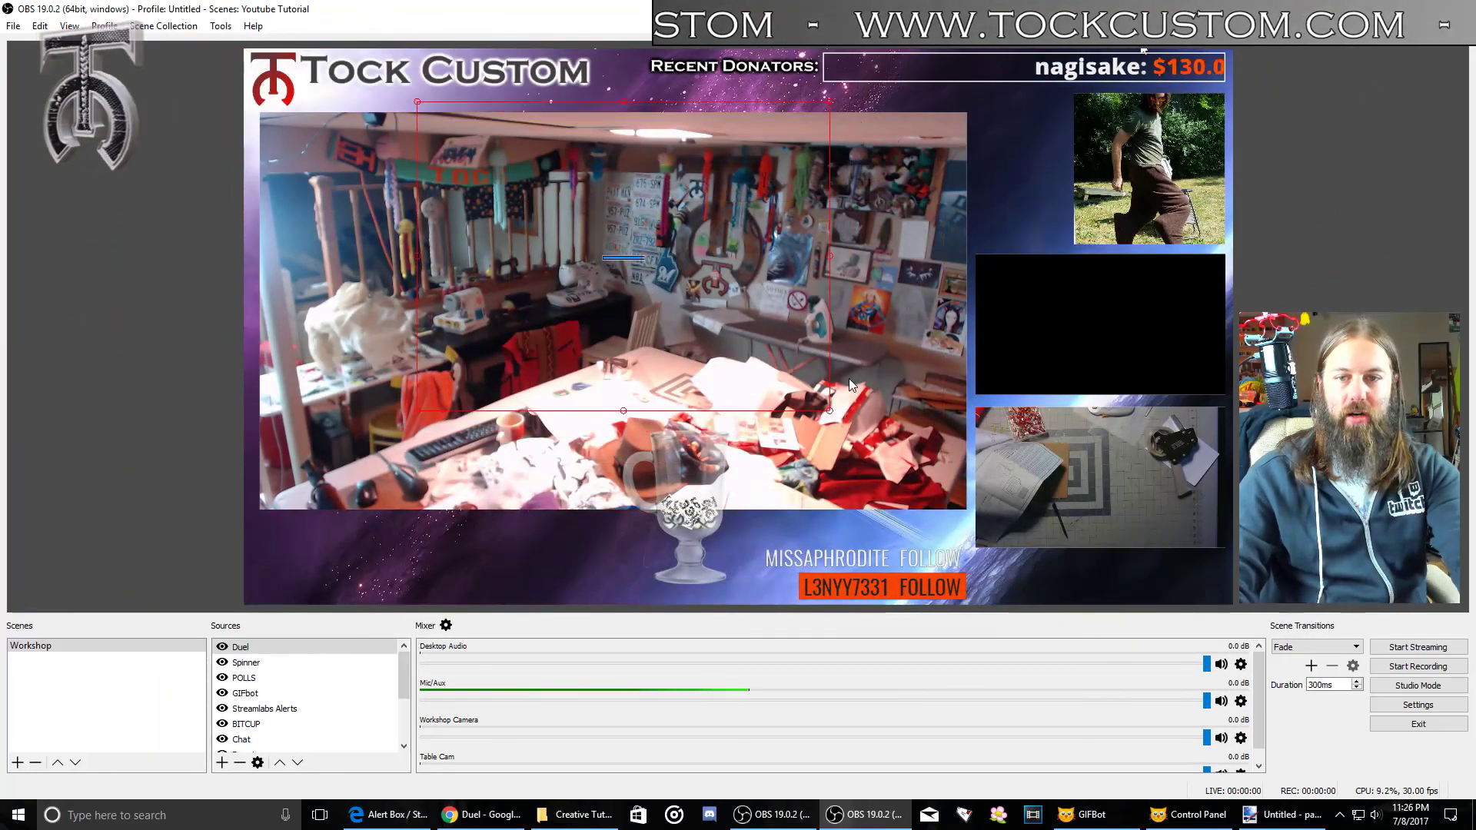
{"action": "left_click_drag", "start_coordinate": [830, 412], "coordinate": [1023, 550]}
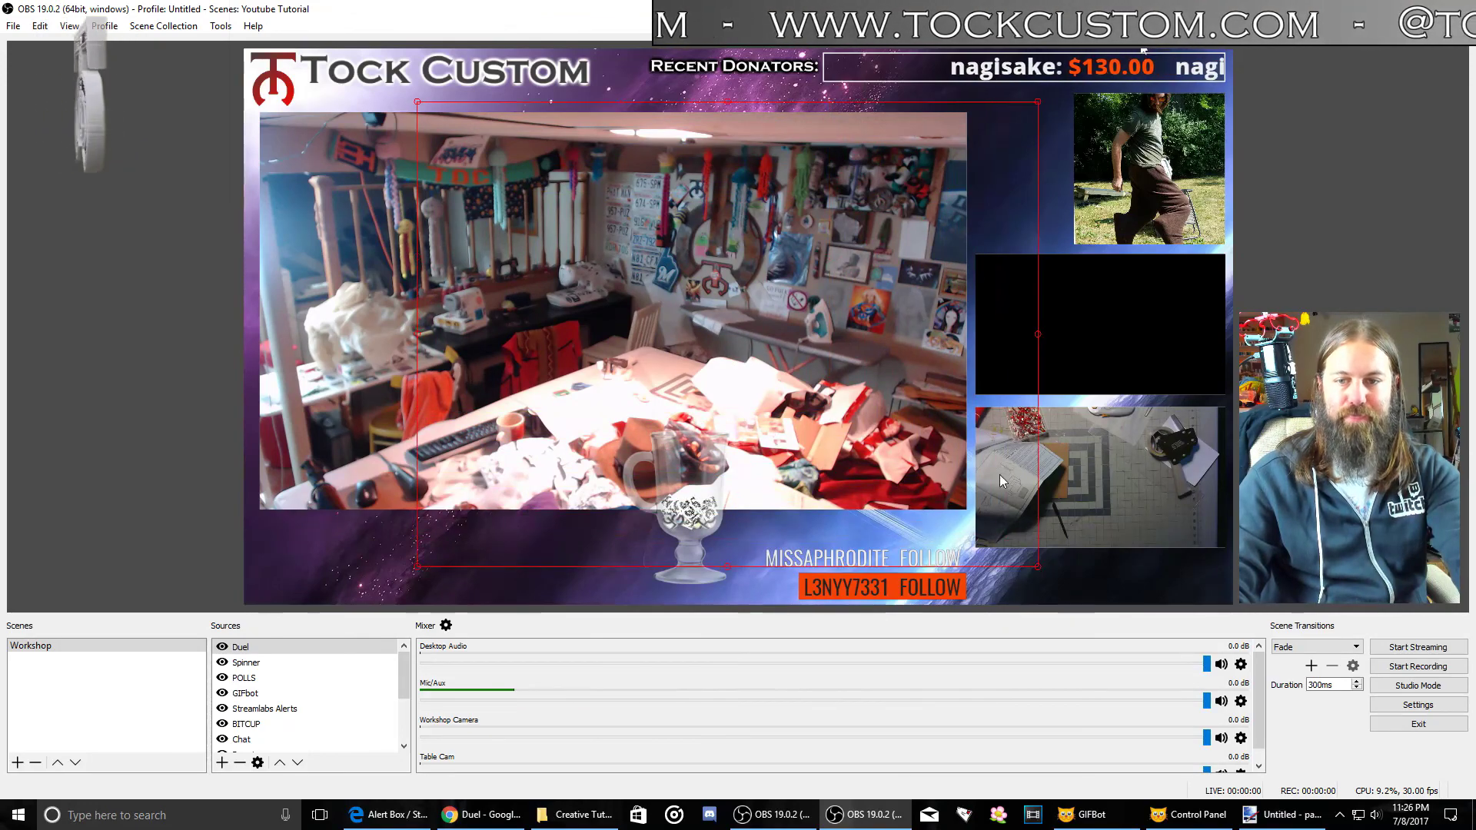
{"action": "left_click_drag", "start_coordinate": [832, 376], "coordinate": [816, 391]}
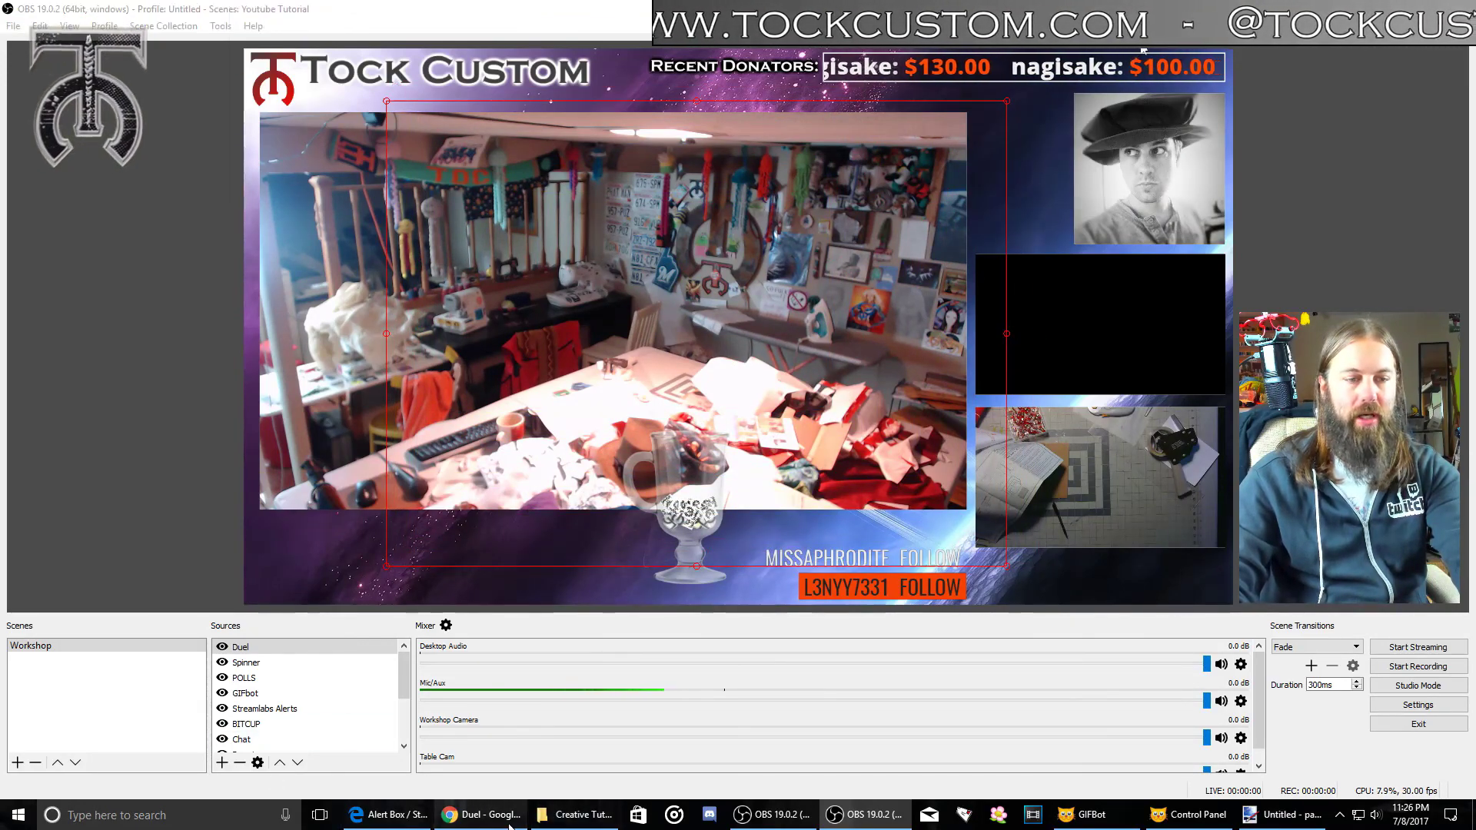
Switch to the TockCustom Twitch channel chat, start a test duel for 500 there, and return to OBS
{"action": "left_click", "coordinate": [482, 814]}
{"action": "left_click", "coordinate": [359, 13]}
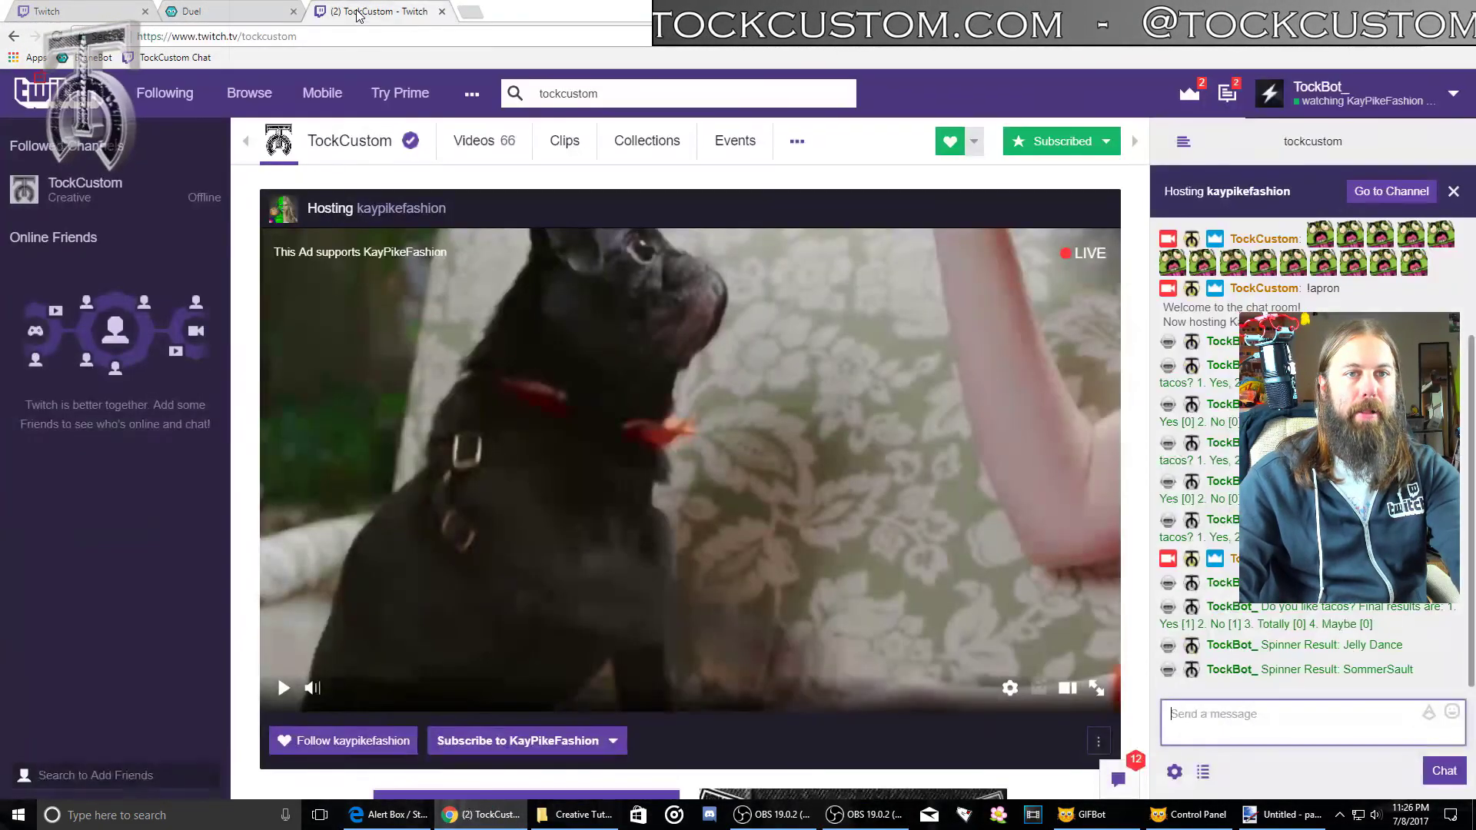
{"action": "key", "text": "alt+Tab"}
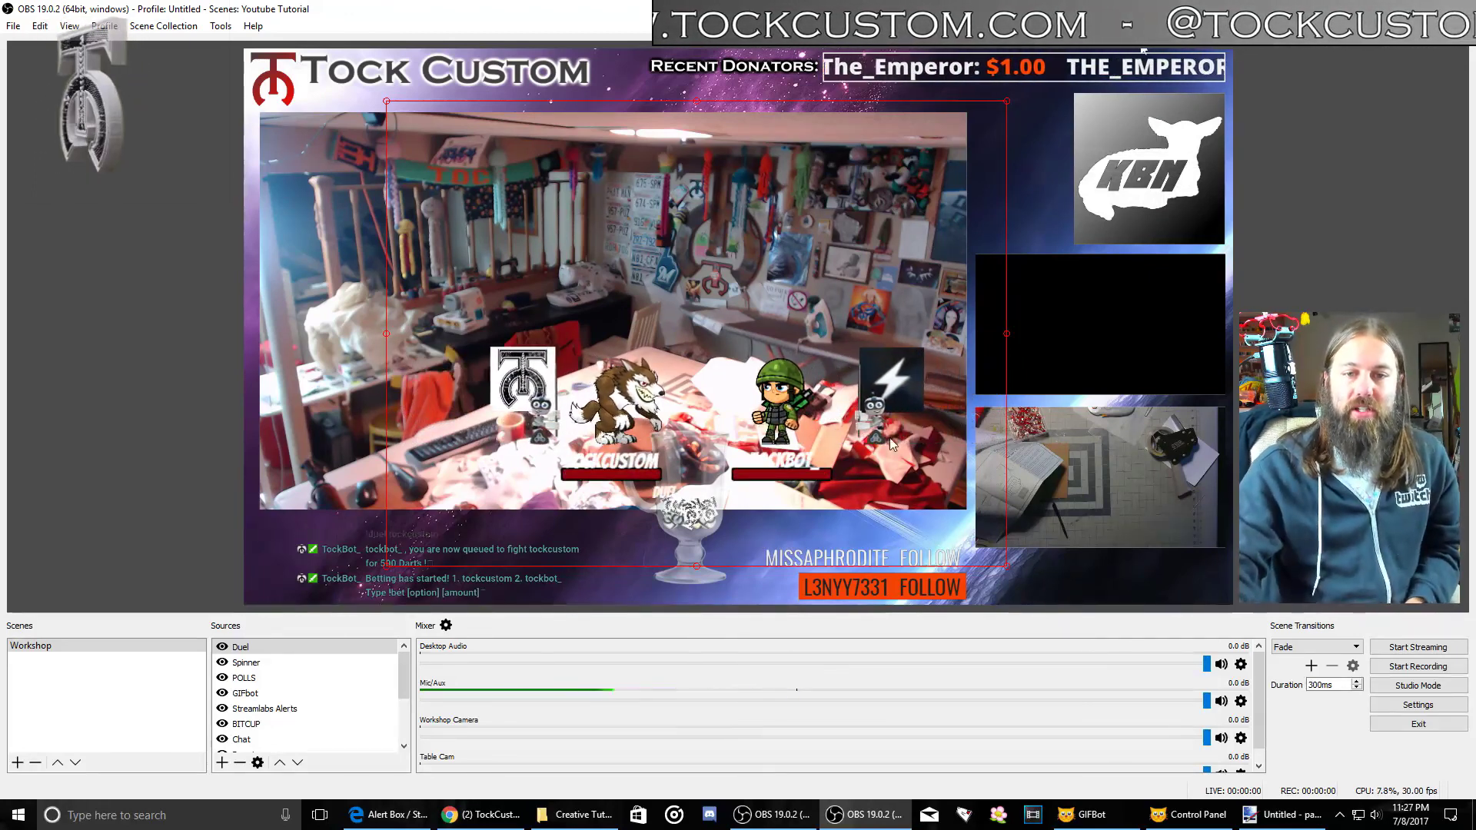
Enlarge the Duel source further and shift it so the fighters stand along the lower edge of the main camera view
{"action": "left_click_drag", "start_coordinate": [728, 393], "coordinate": [681, 388]}
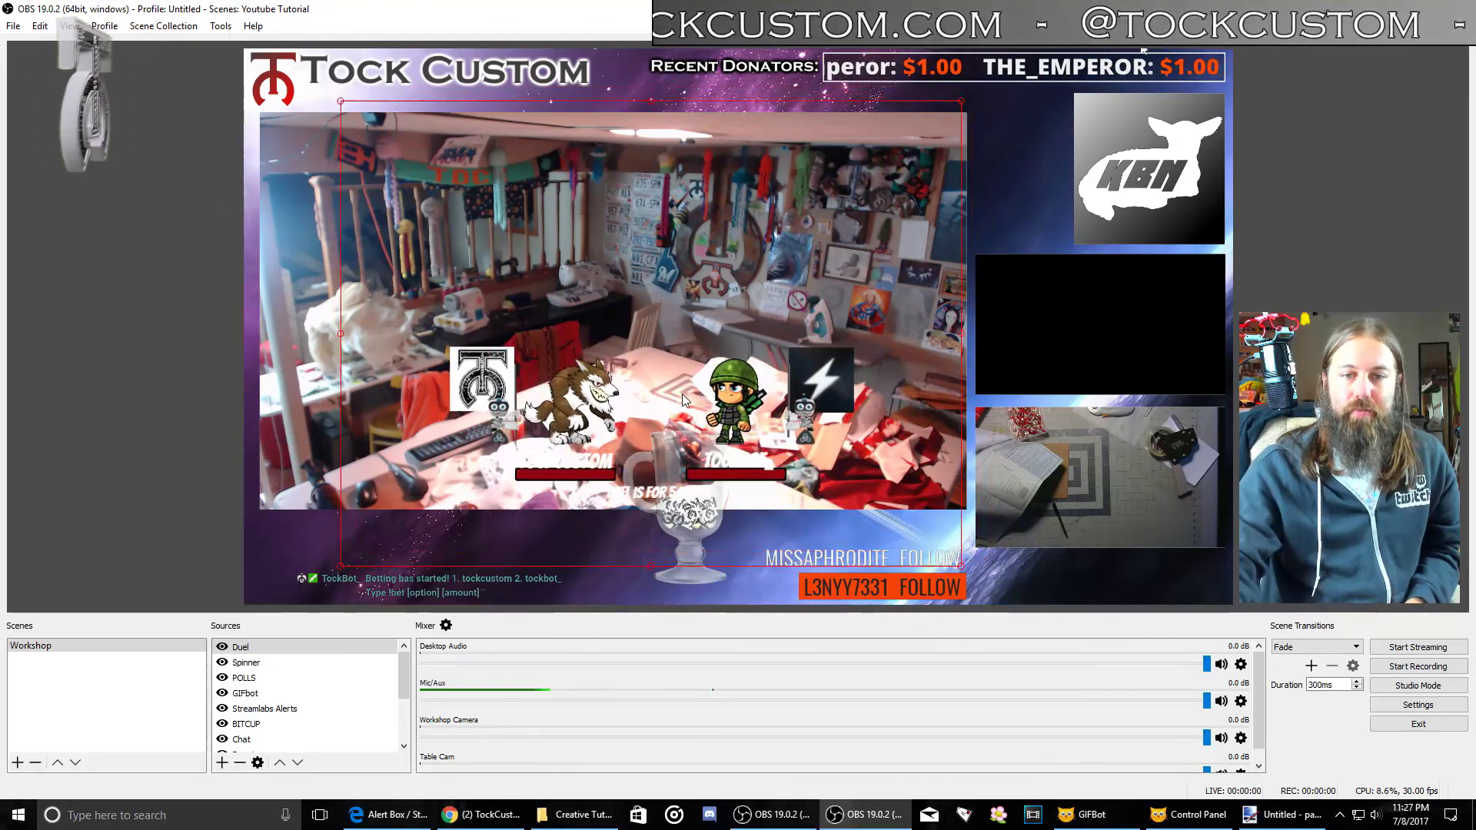
{"action": "left_click_drag", "start_coordinate": [961, 569], "coordinate": [1097, 629]}
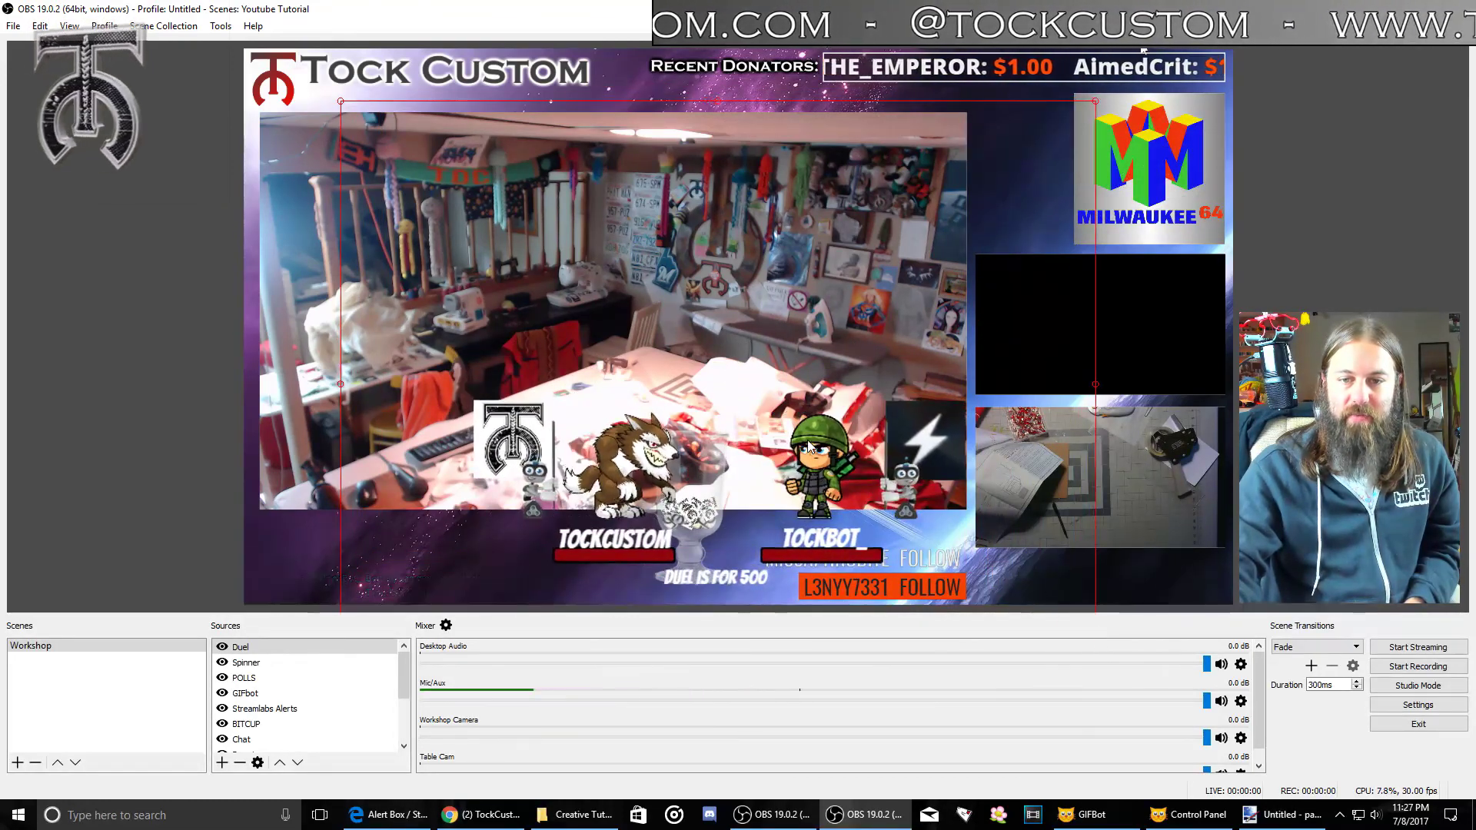
{"action": "left_click_drag", "start_coordinate": [809, 448], "coordinate": [775, 450]}
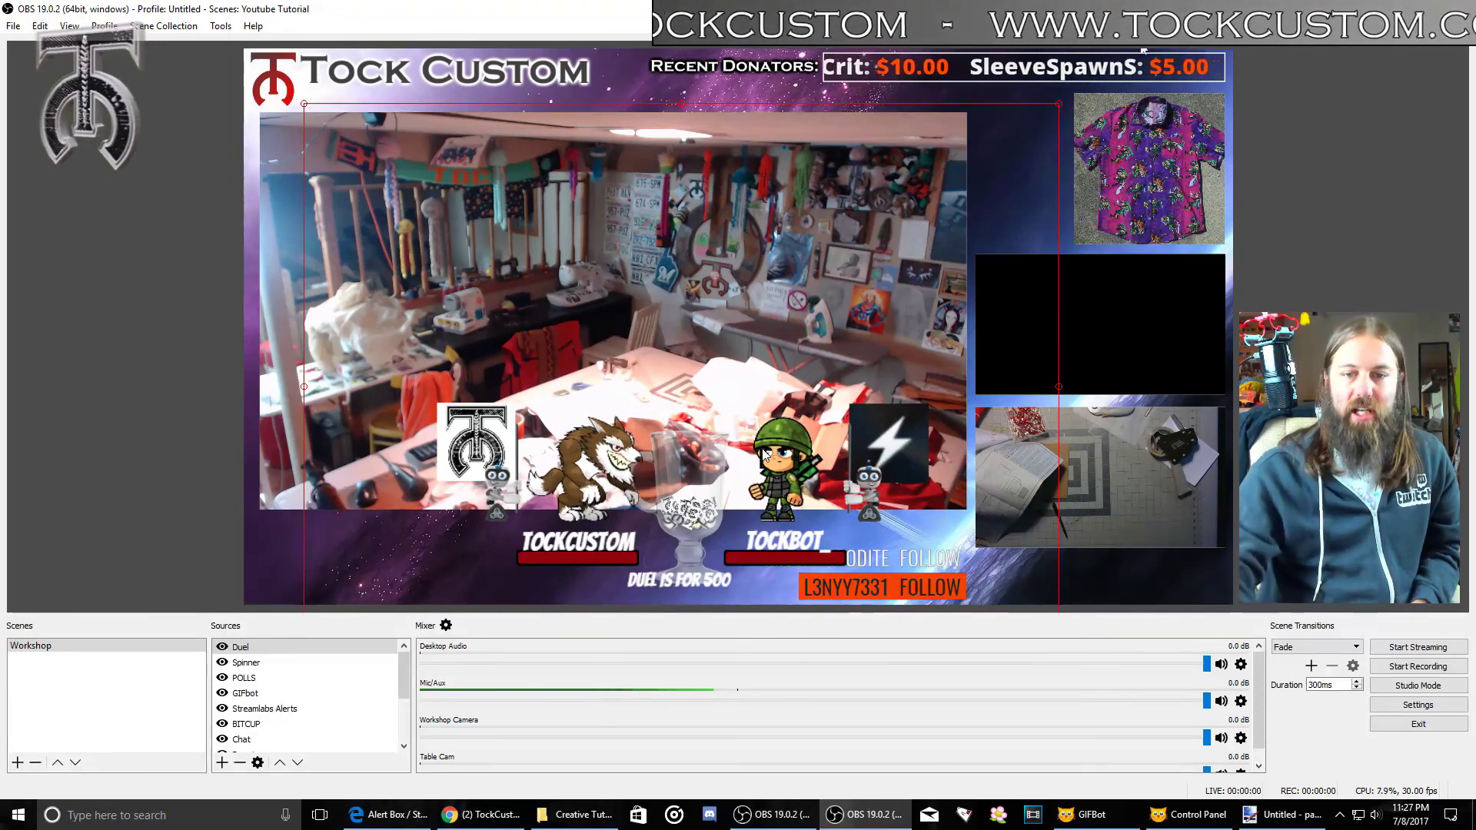
{"action": "left_click_drag", "start_coordinate": [717, 467], "coordinate": [663, 483]}
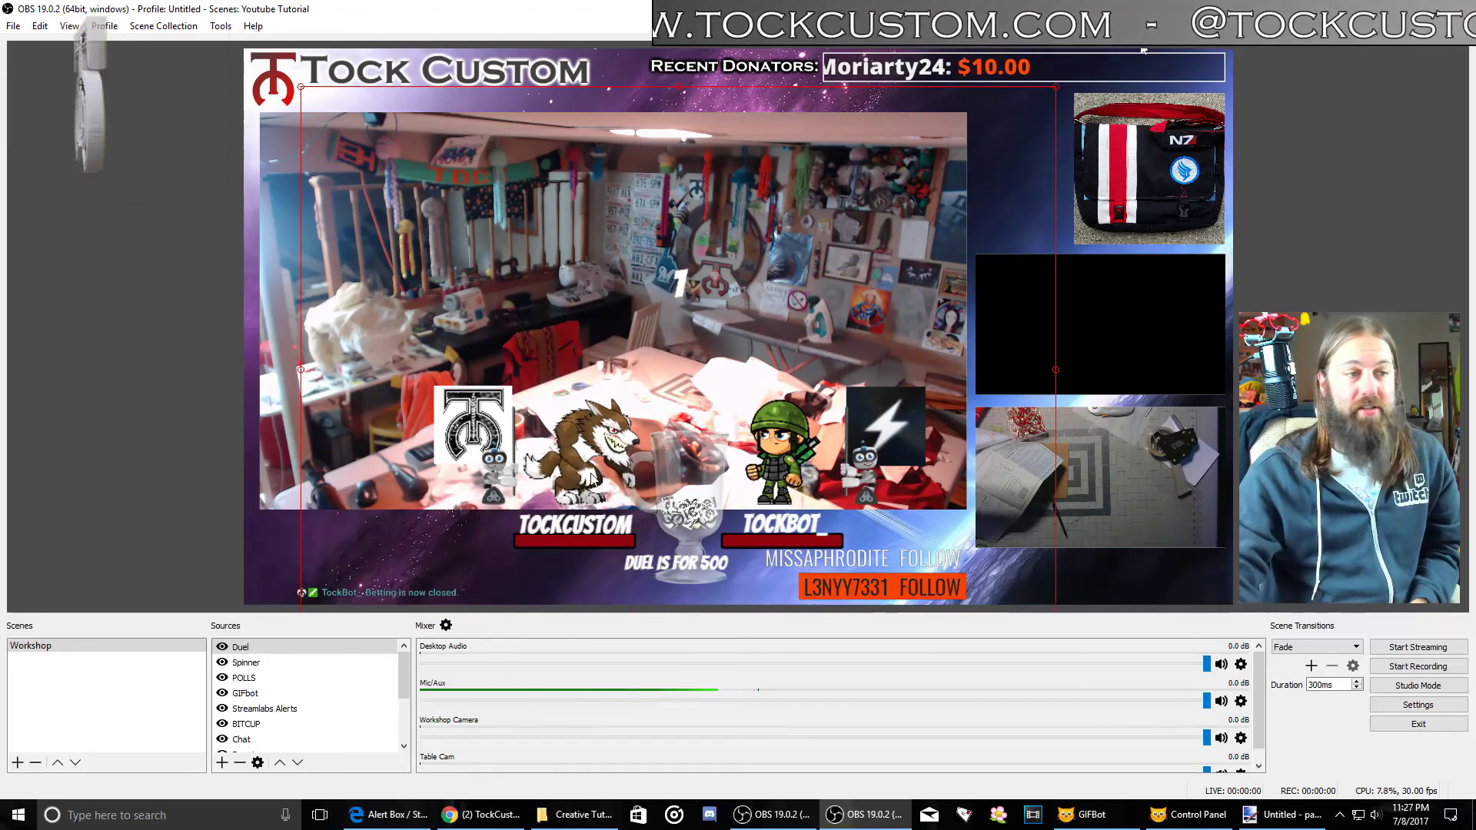
{"action": "left_click_drag", "start_coordinate": [300, 87], "coordinate": [1078, 287]}
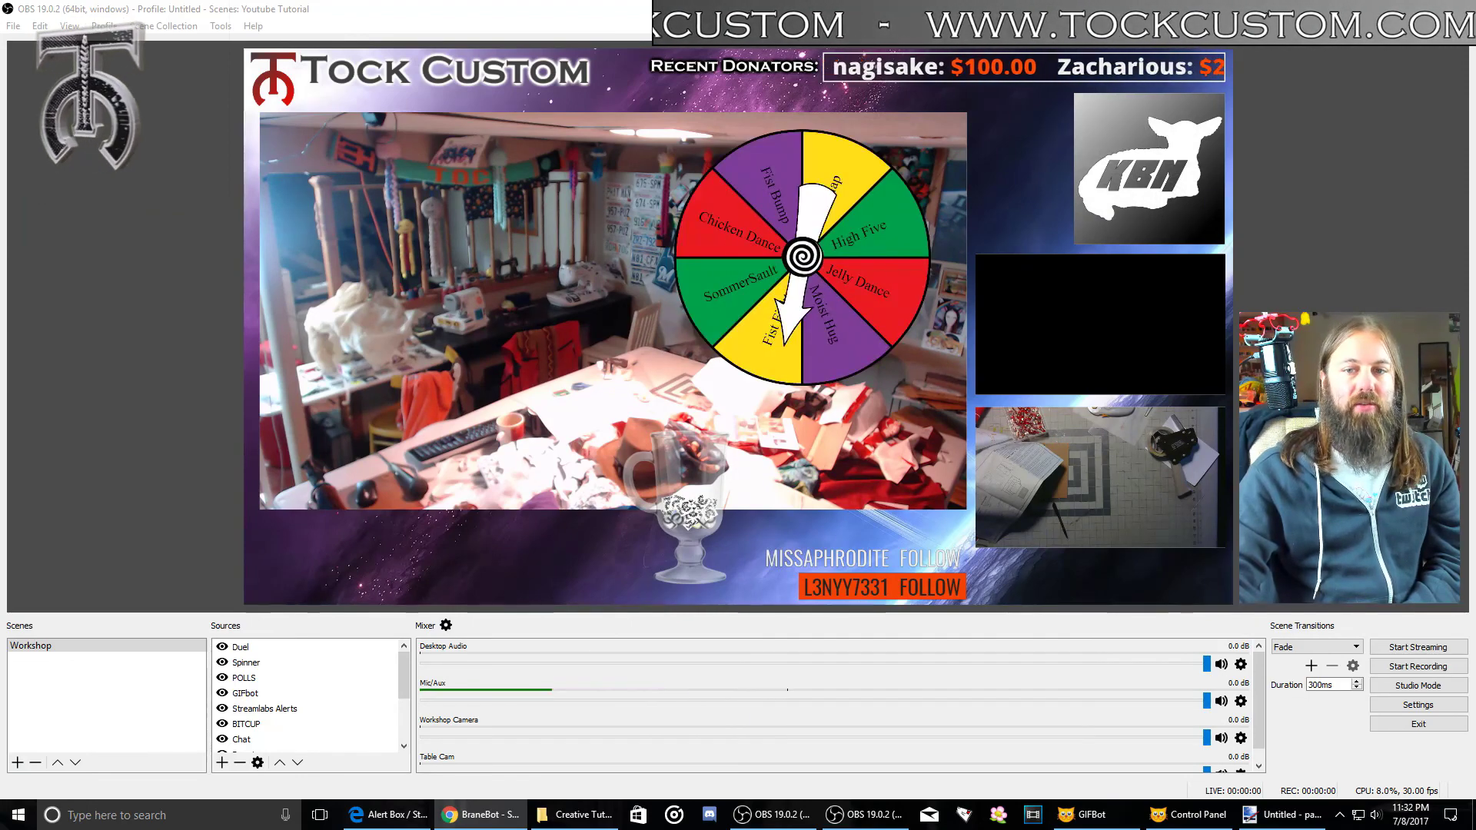
{"action": "mouse_move", "coordinate": [501, 819]}
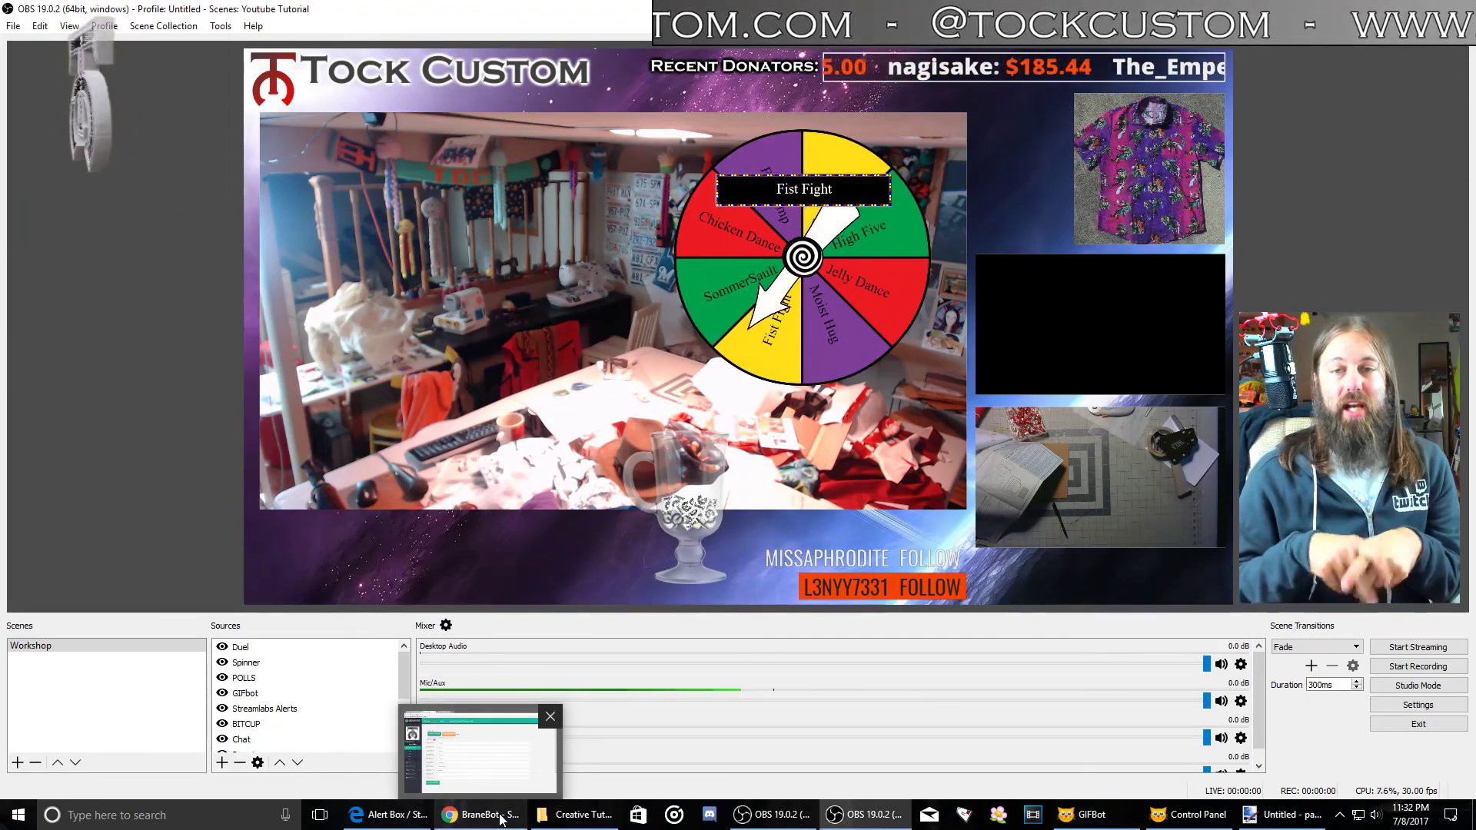